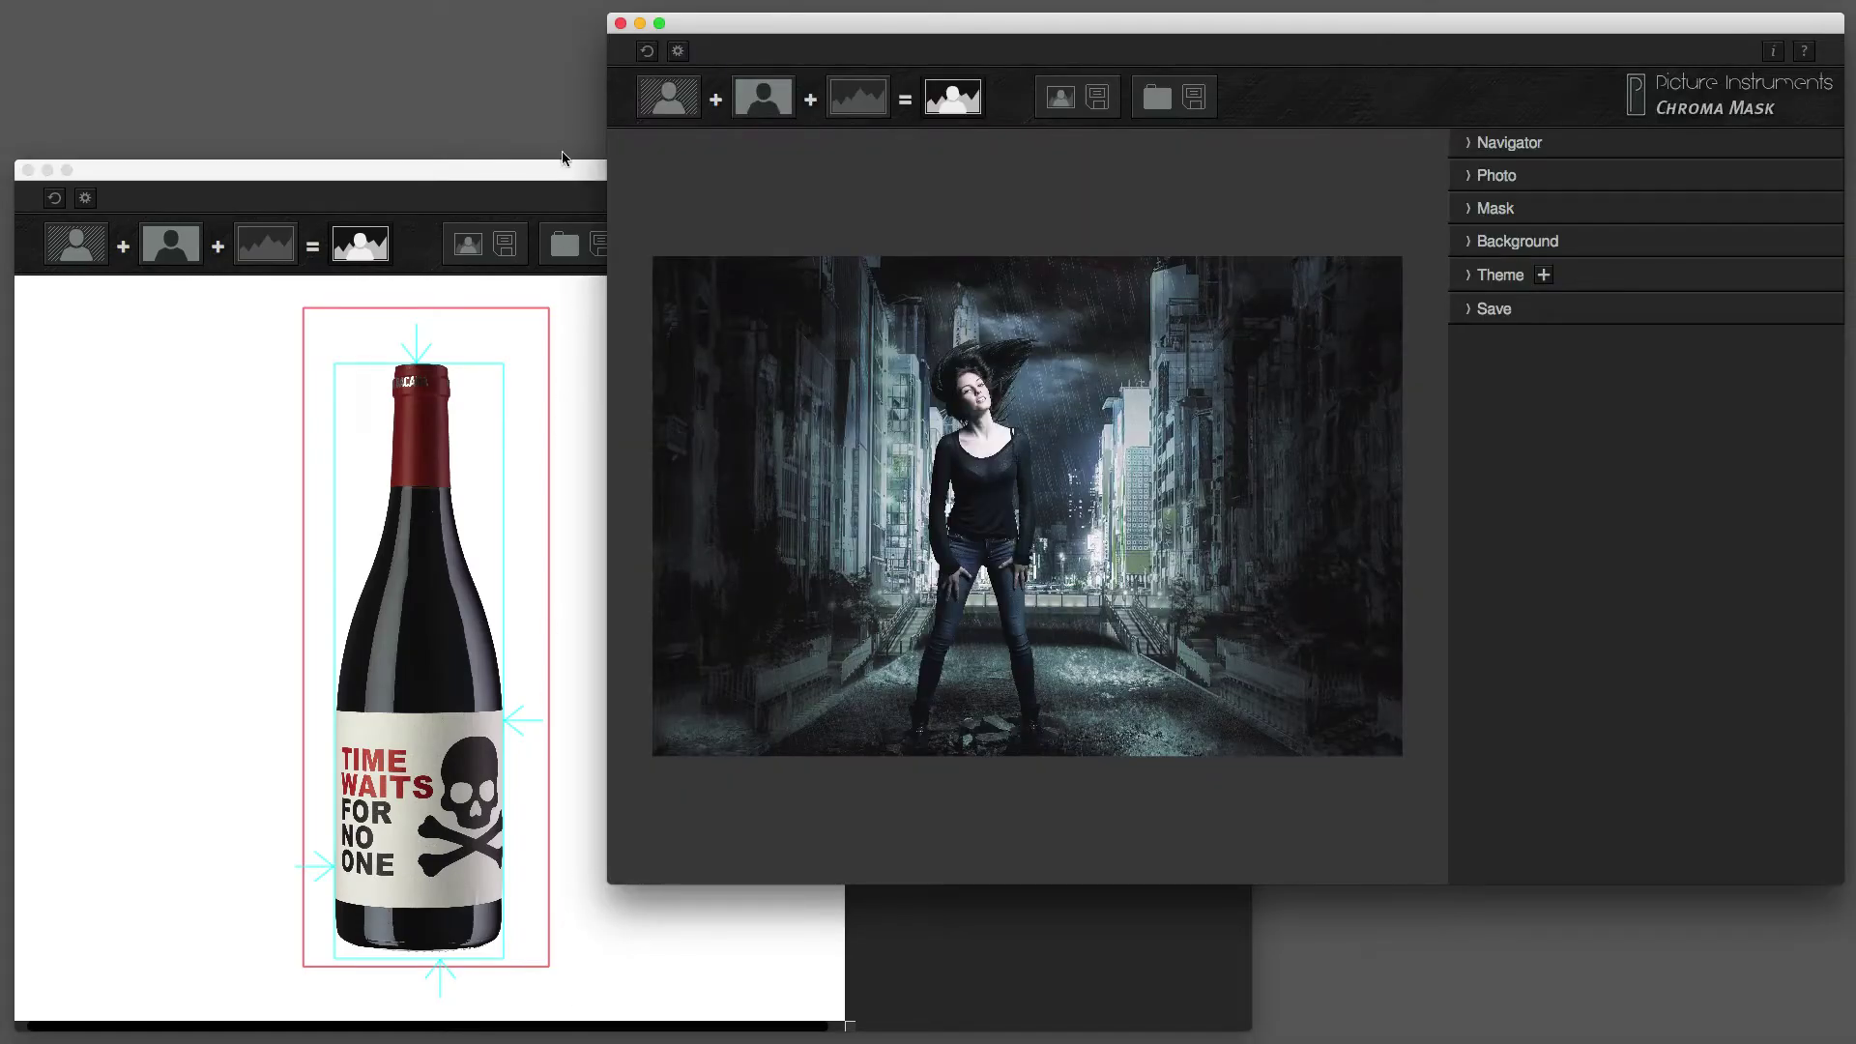
Switch to Mask Integrator and preview the bottle on a transparent background before setting the background back to white.
click(565, 169)
click(882, 387)
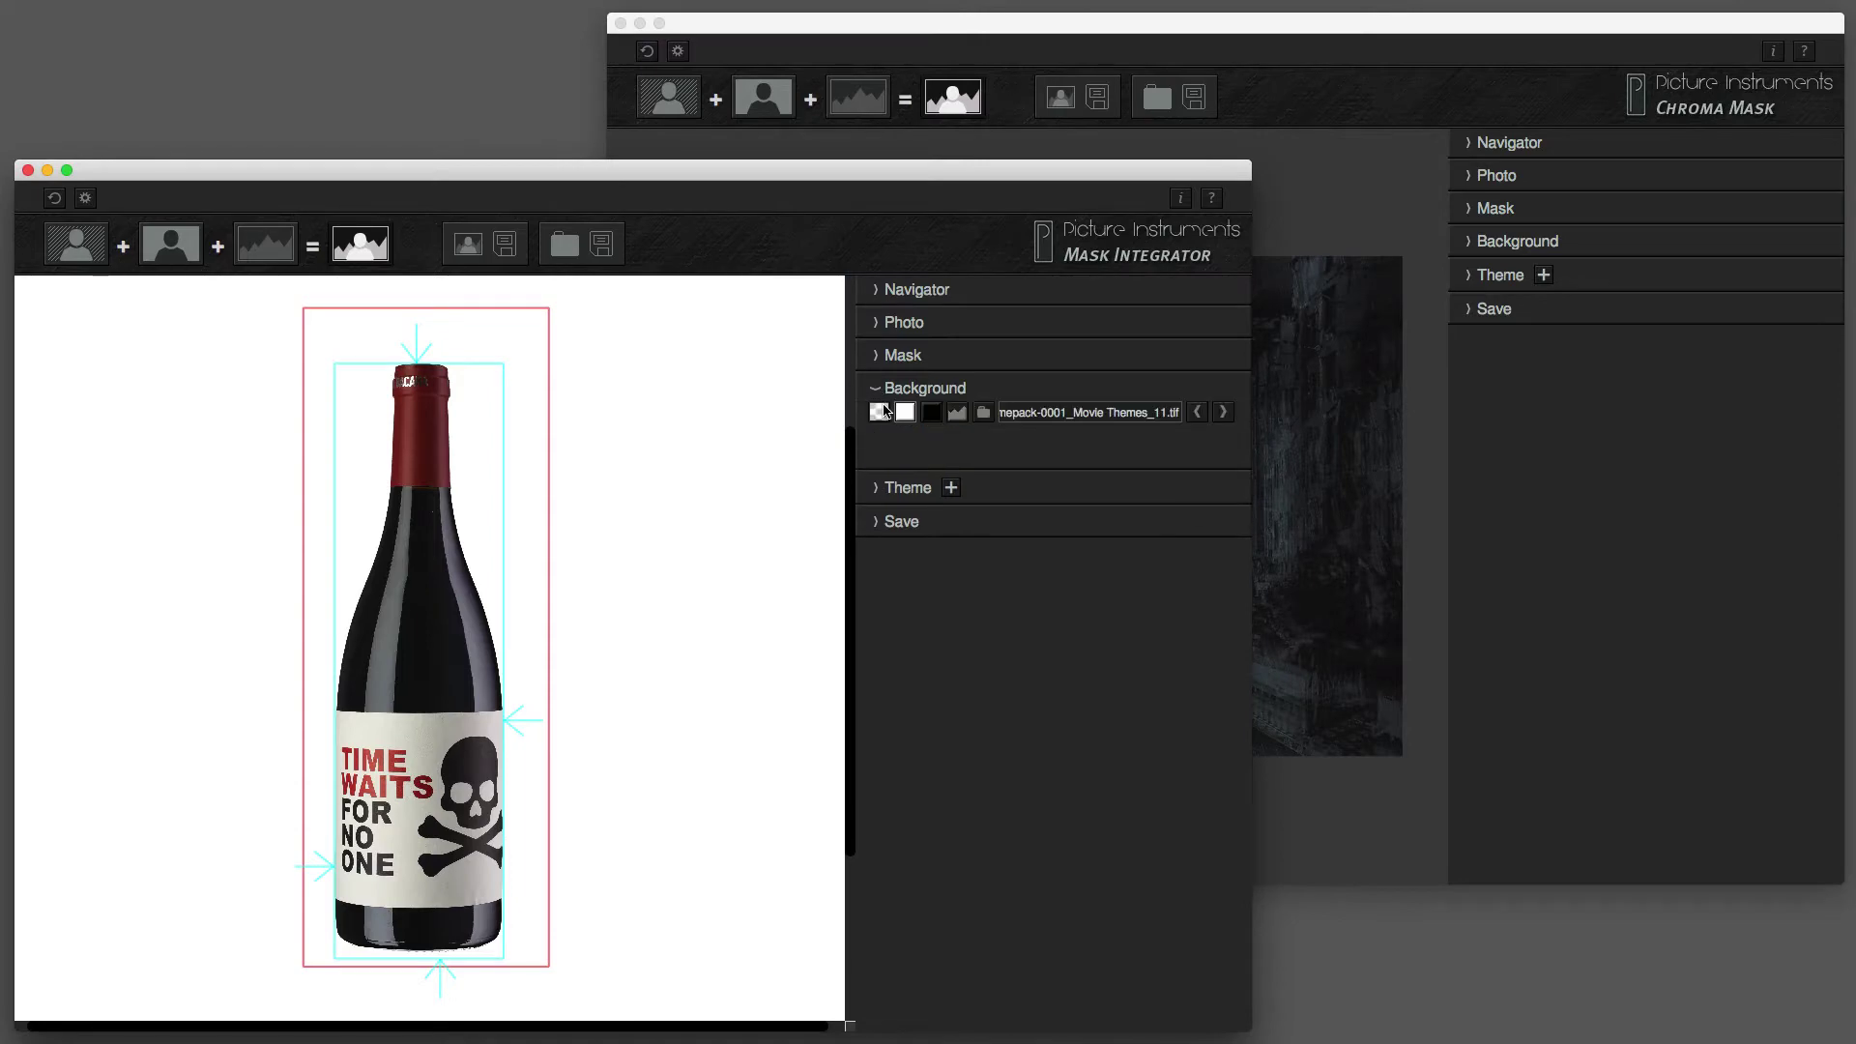
click(887, 413)
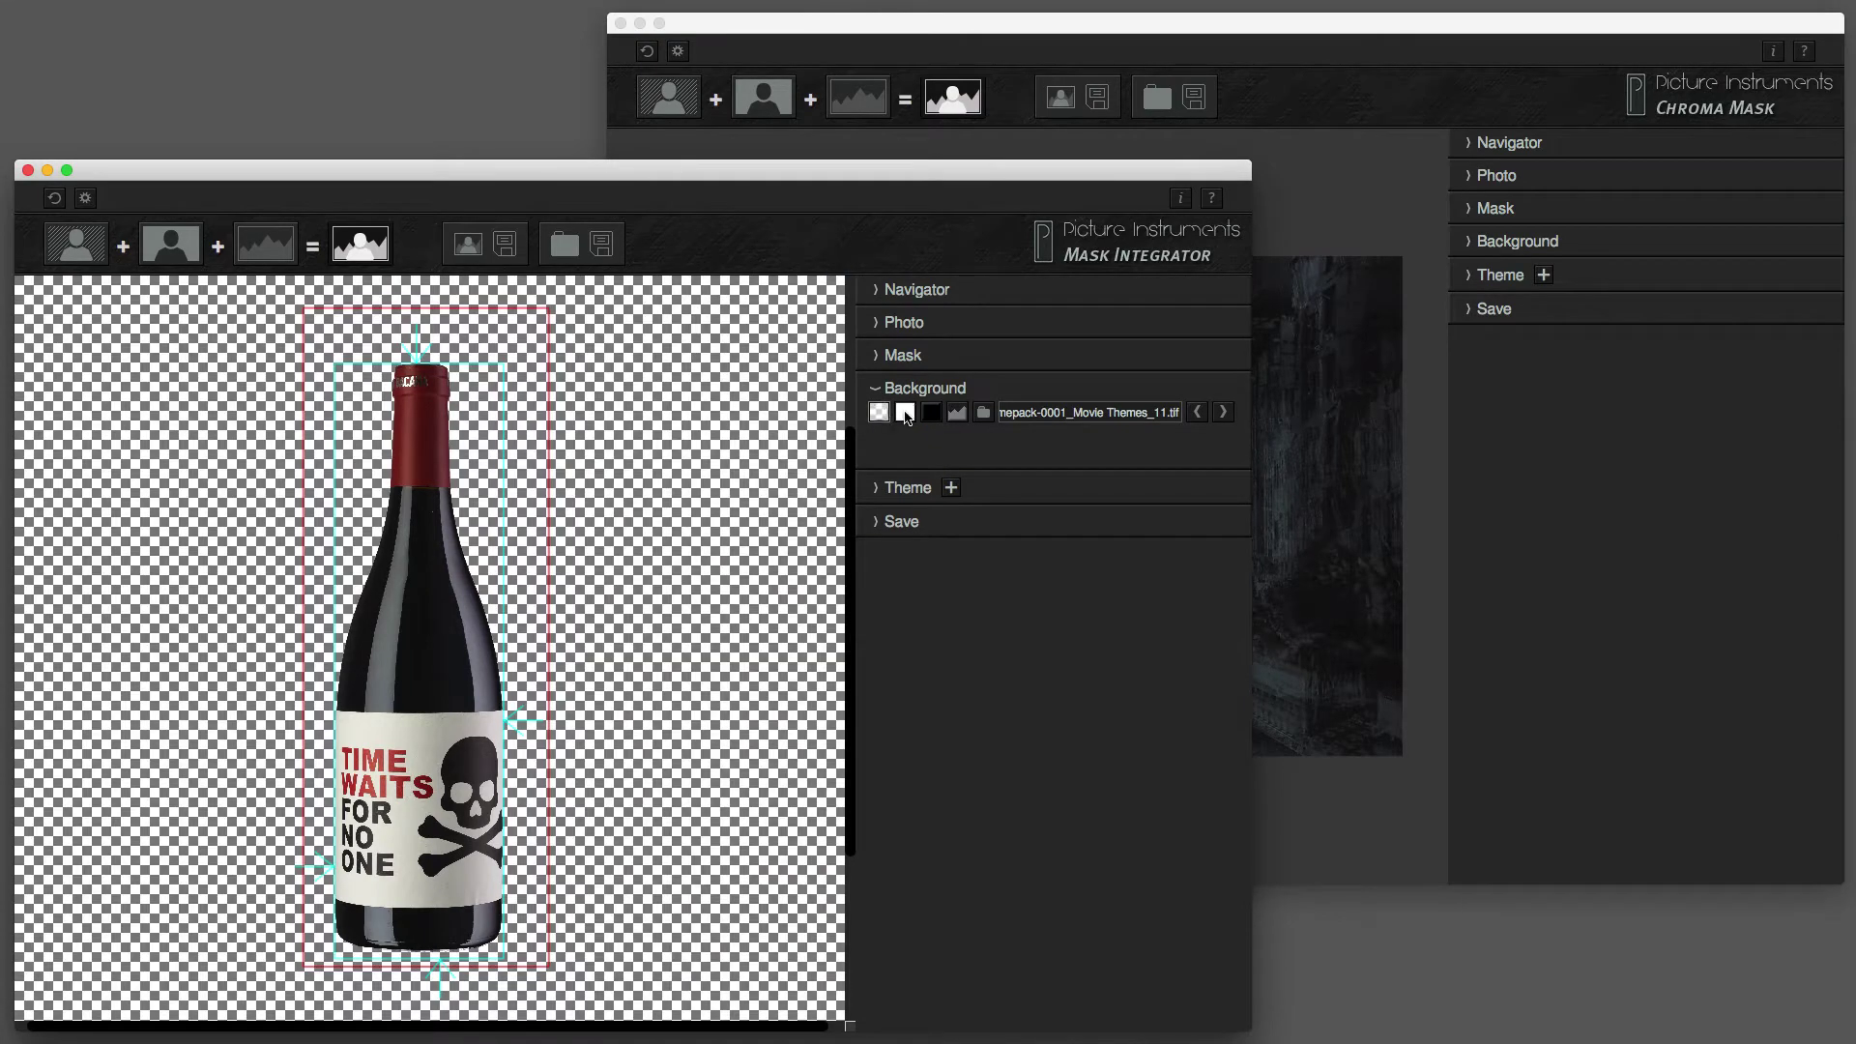
click(905, 412)
click(877, 389)
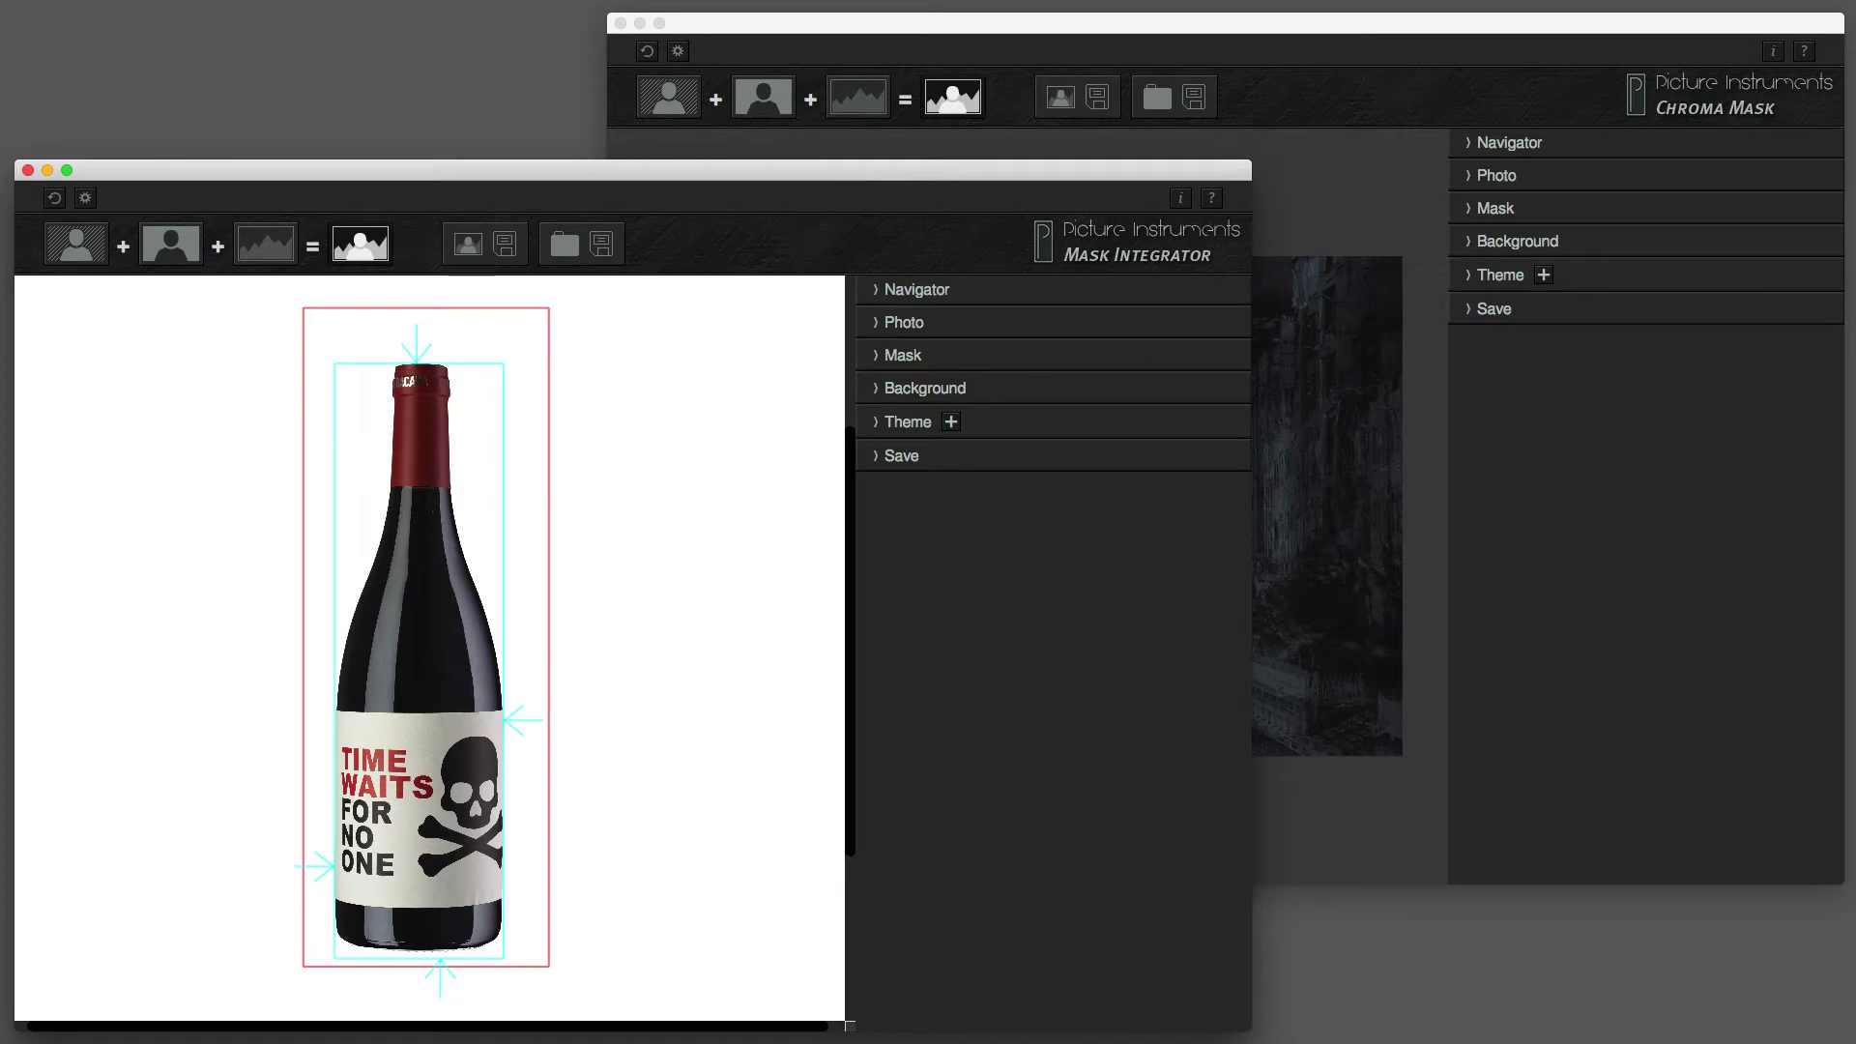
Switch to Finder and preview the green-screen photo VPX_8462.JPG in the Auswahl Green folder.
key(super+Tab)
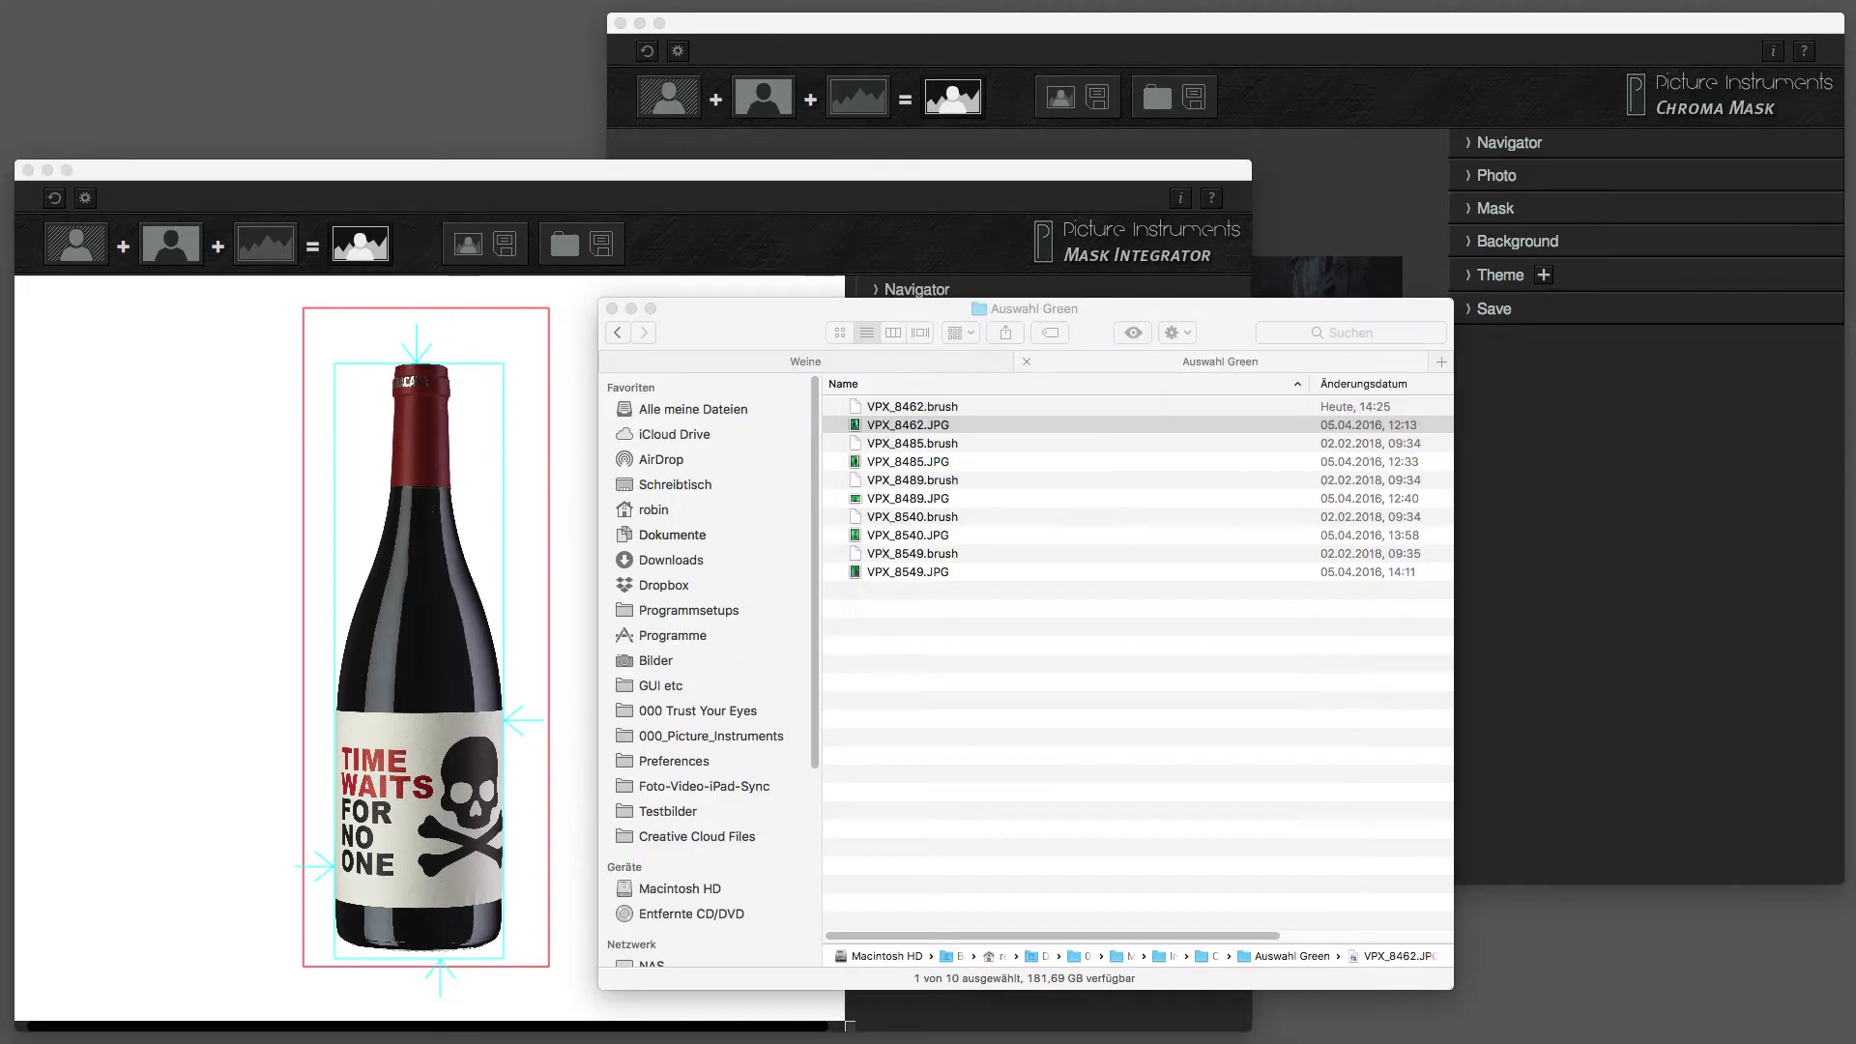
click(936, 427)
key(space)
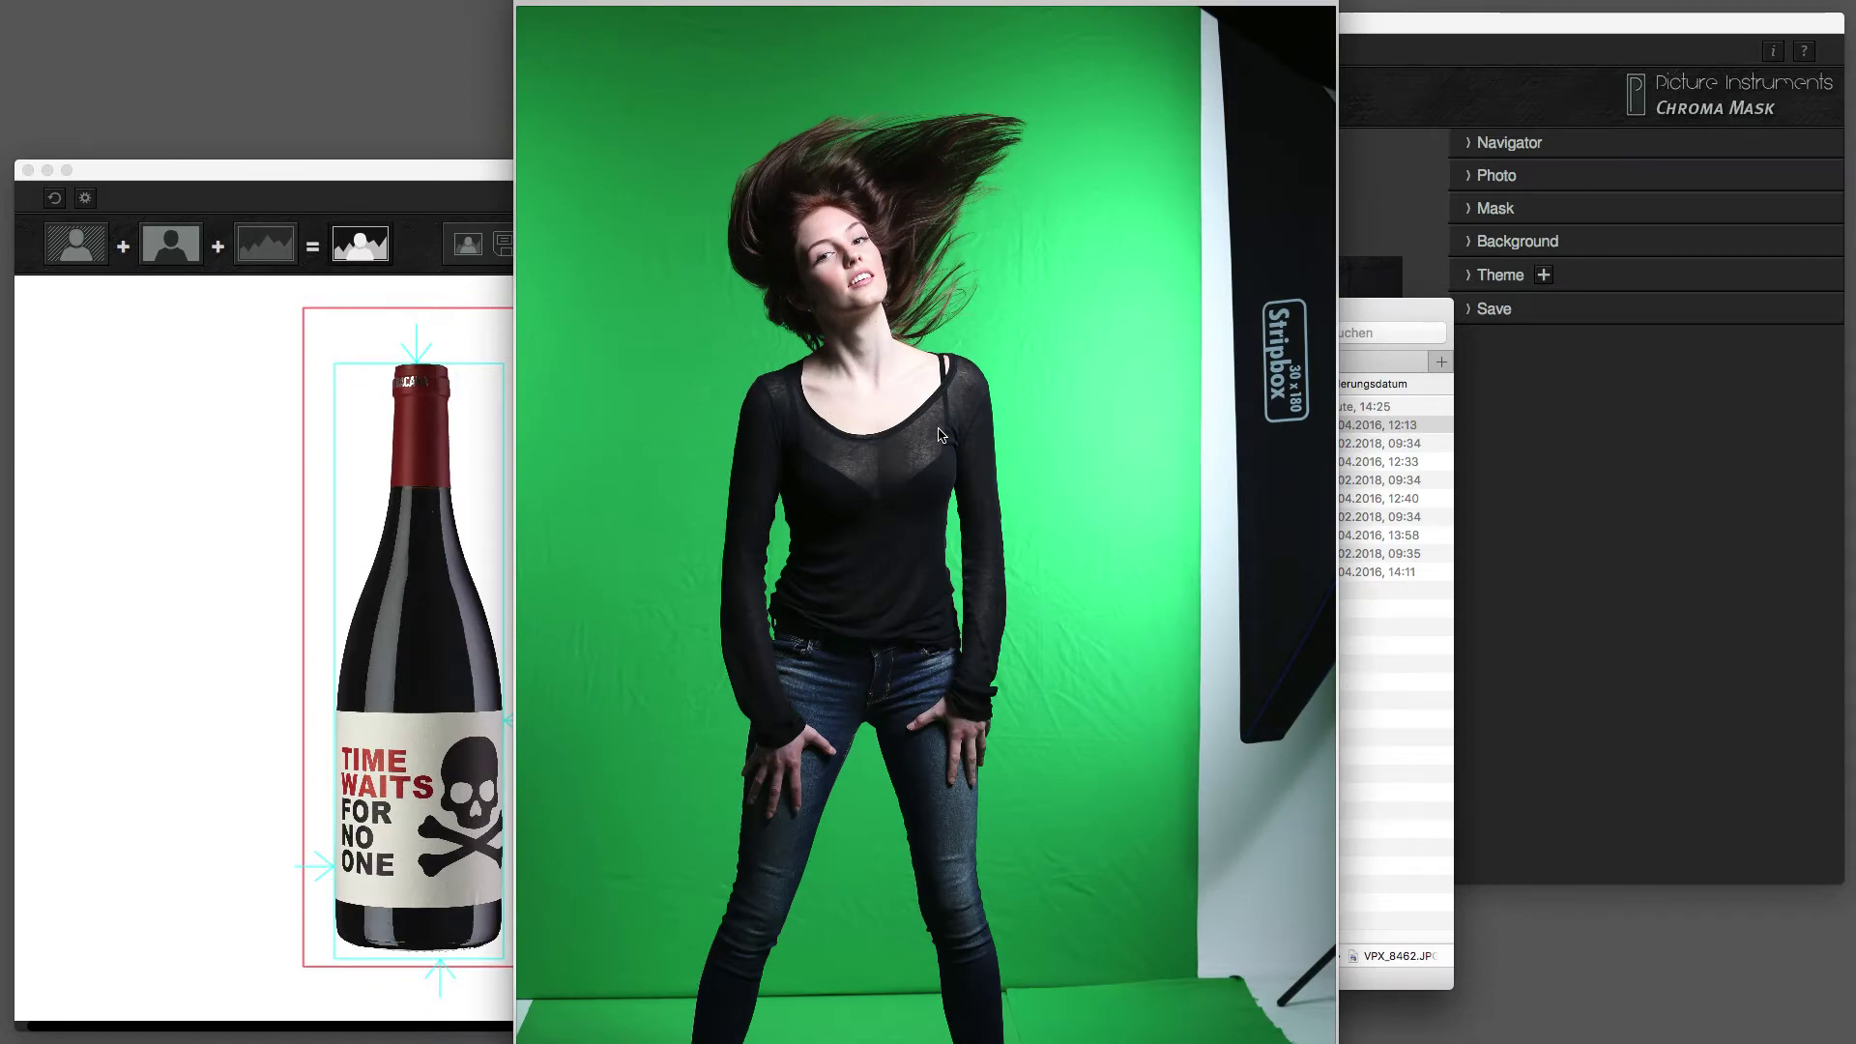
key(space)
Preview 01 BWT-2-16-4898_LAKN_0_B.JPG and 02 BWT-2-16-4898_LAKN_0_M.JPG in the Weine folder, and hide Finder.
click(945, 365)
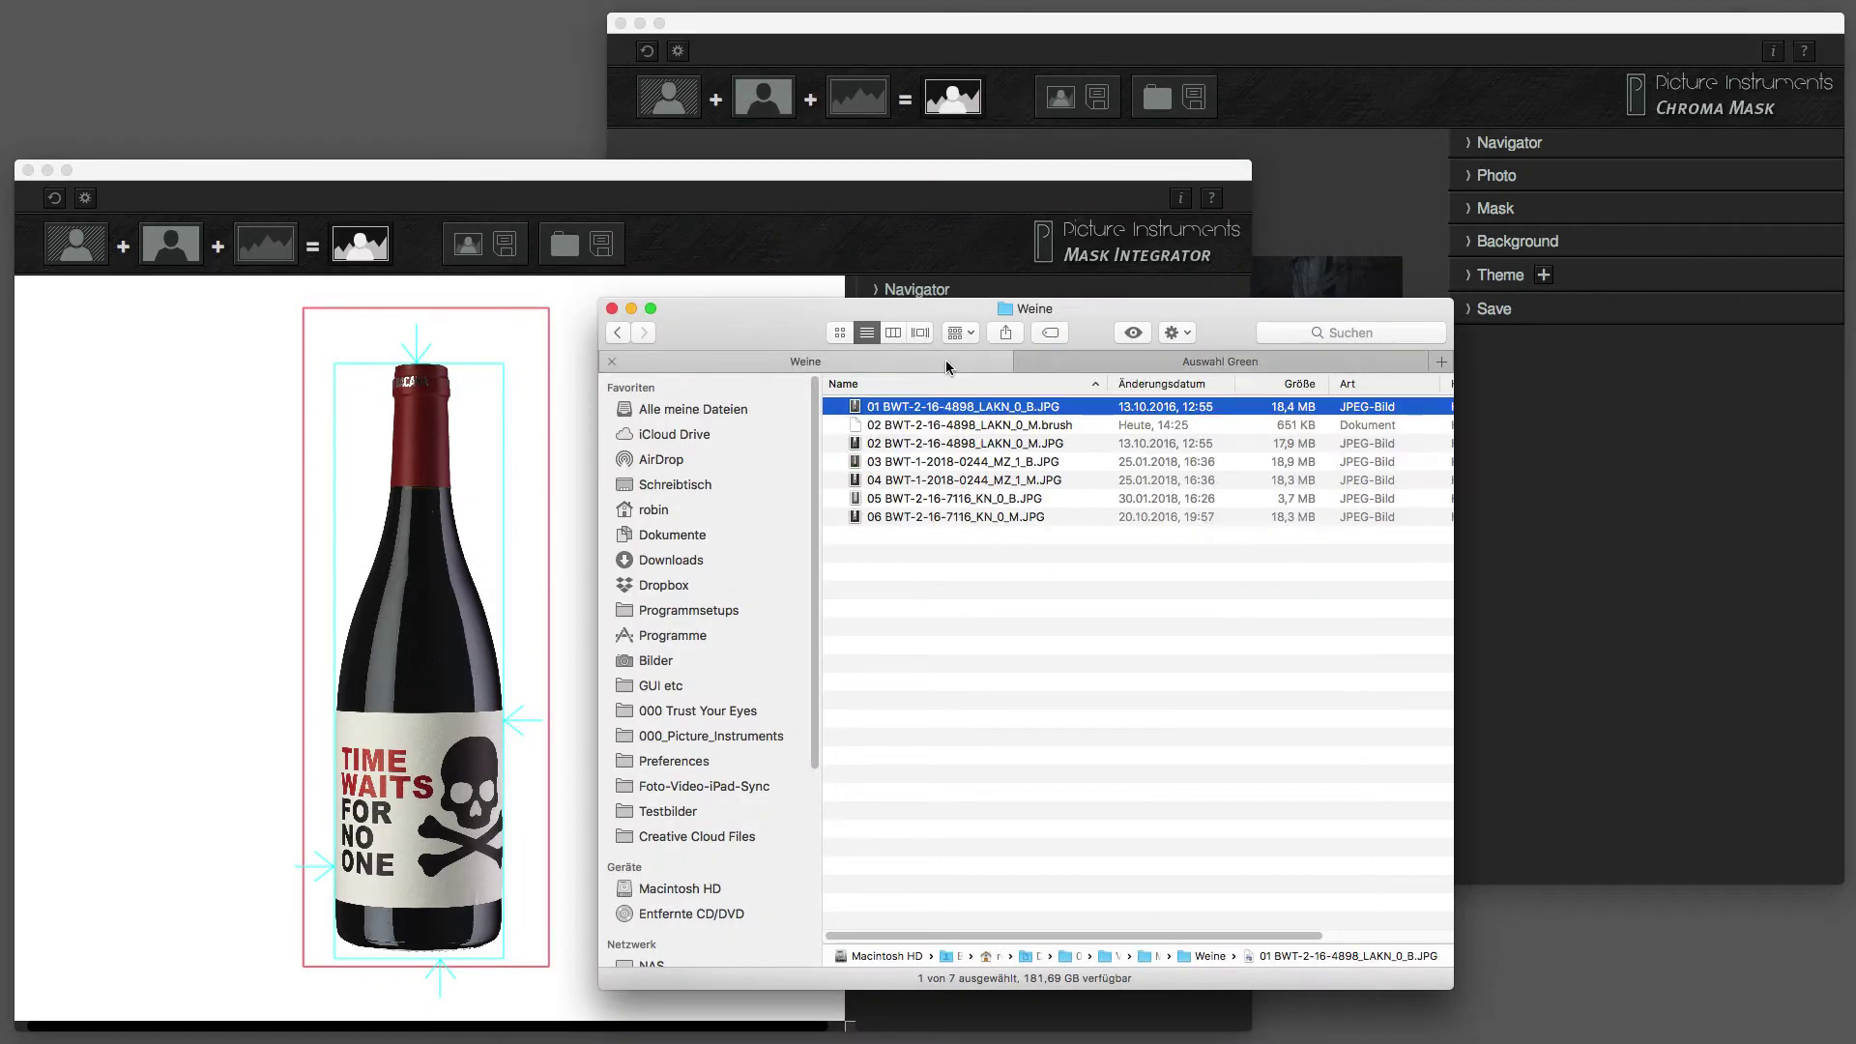
key(space)
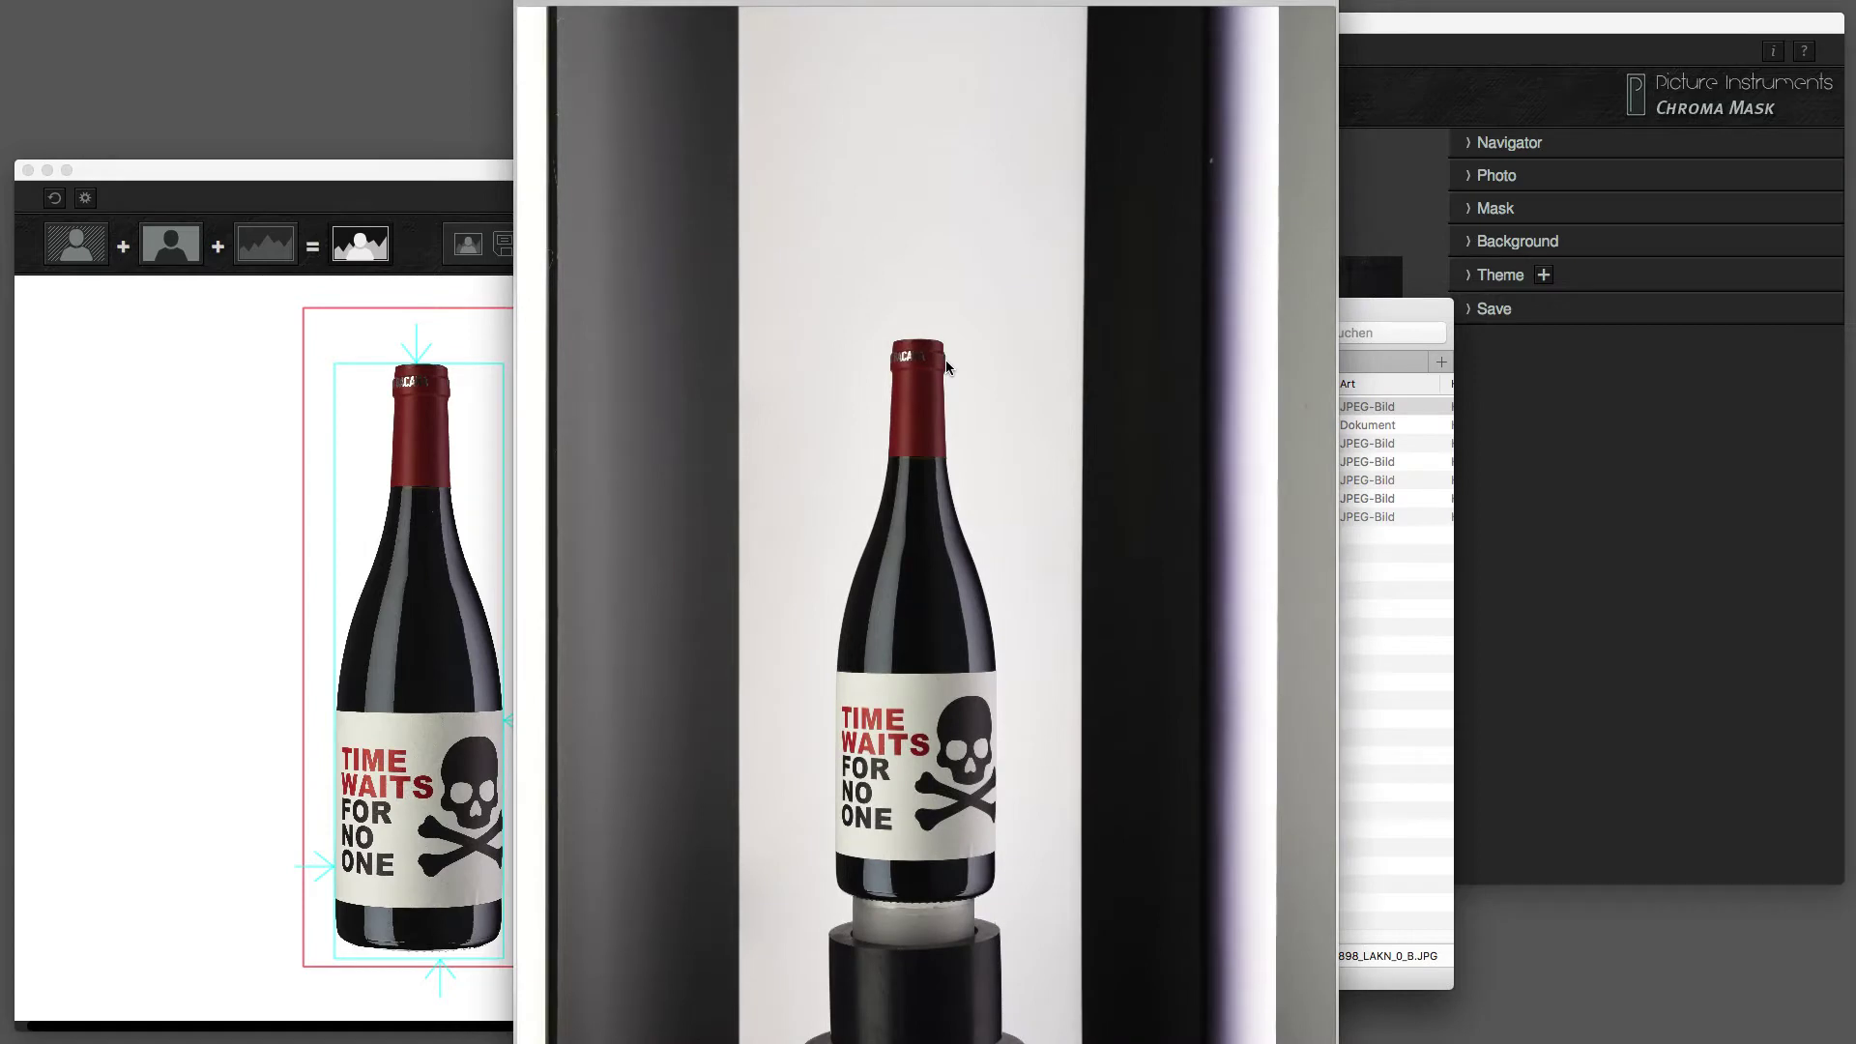
key(Down)
key(Down)
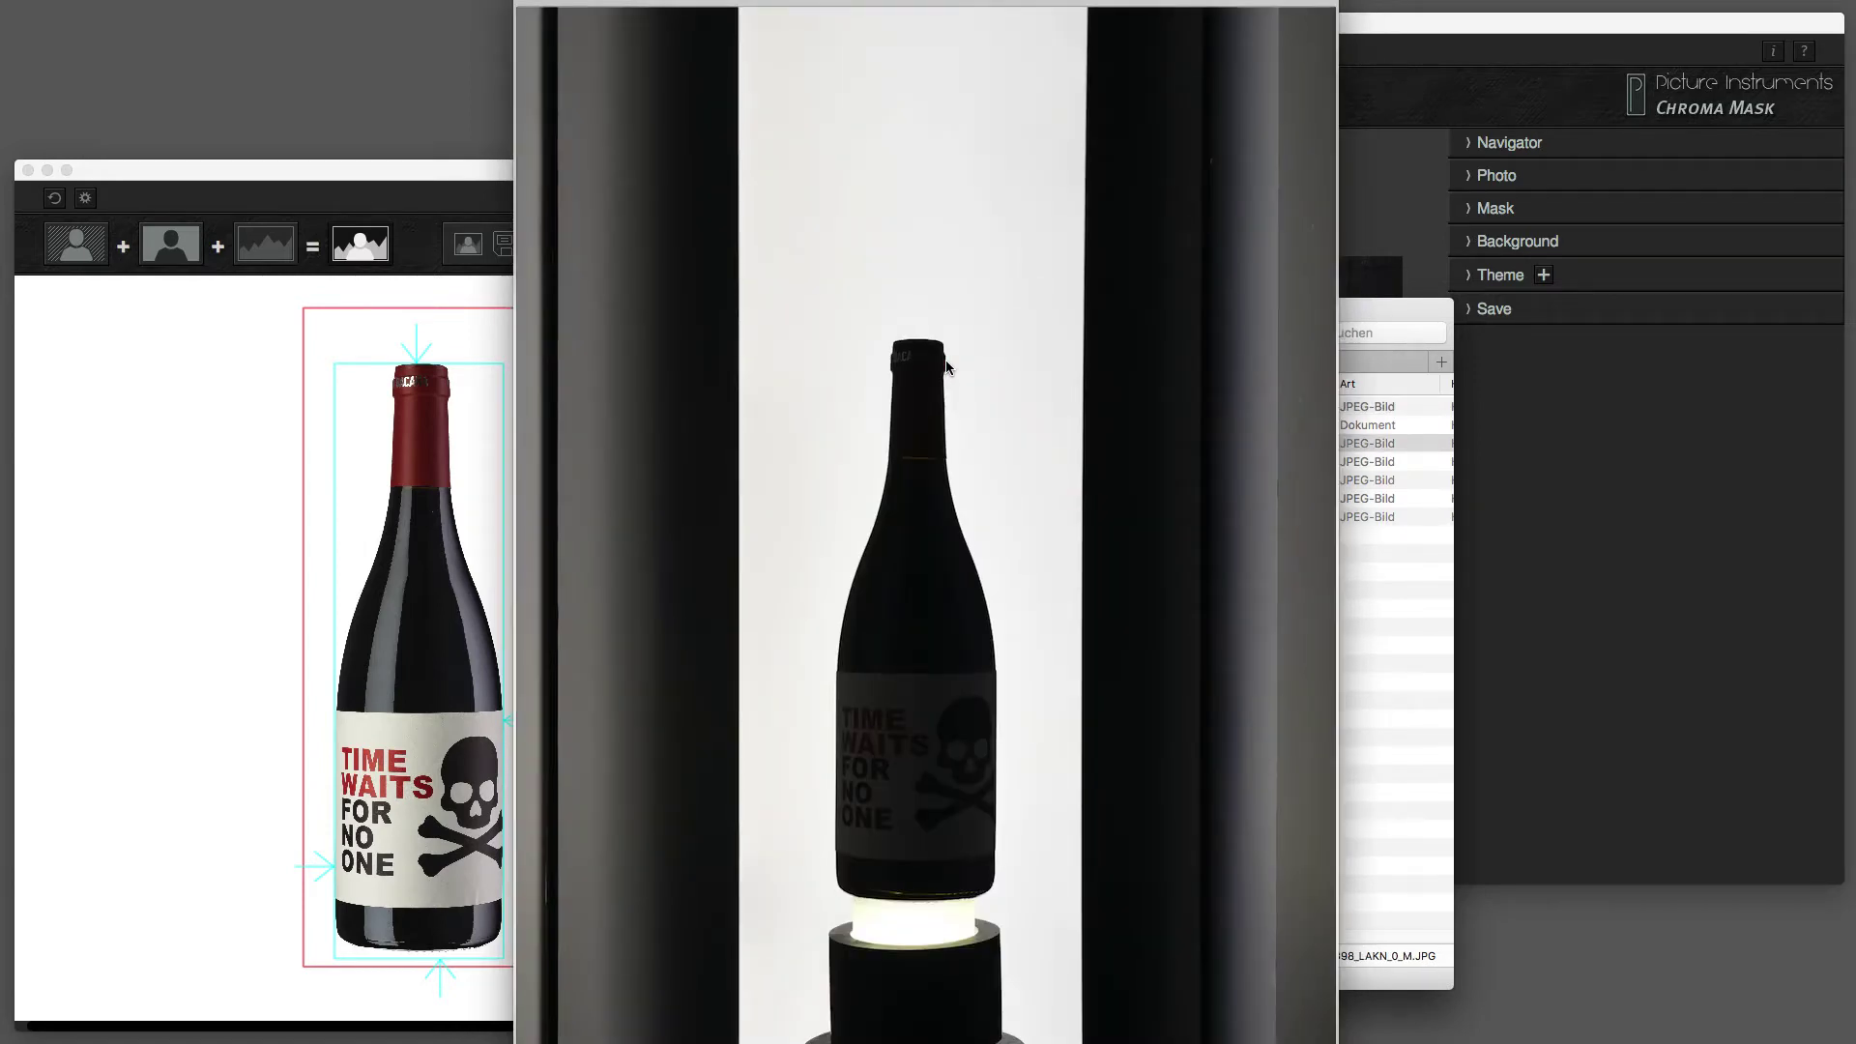
key(space)
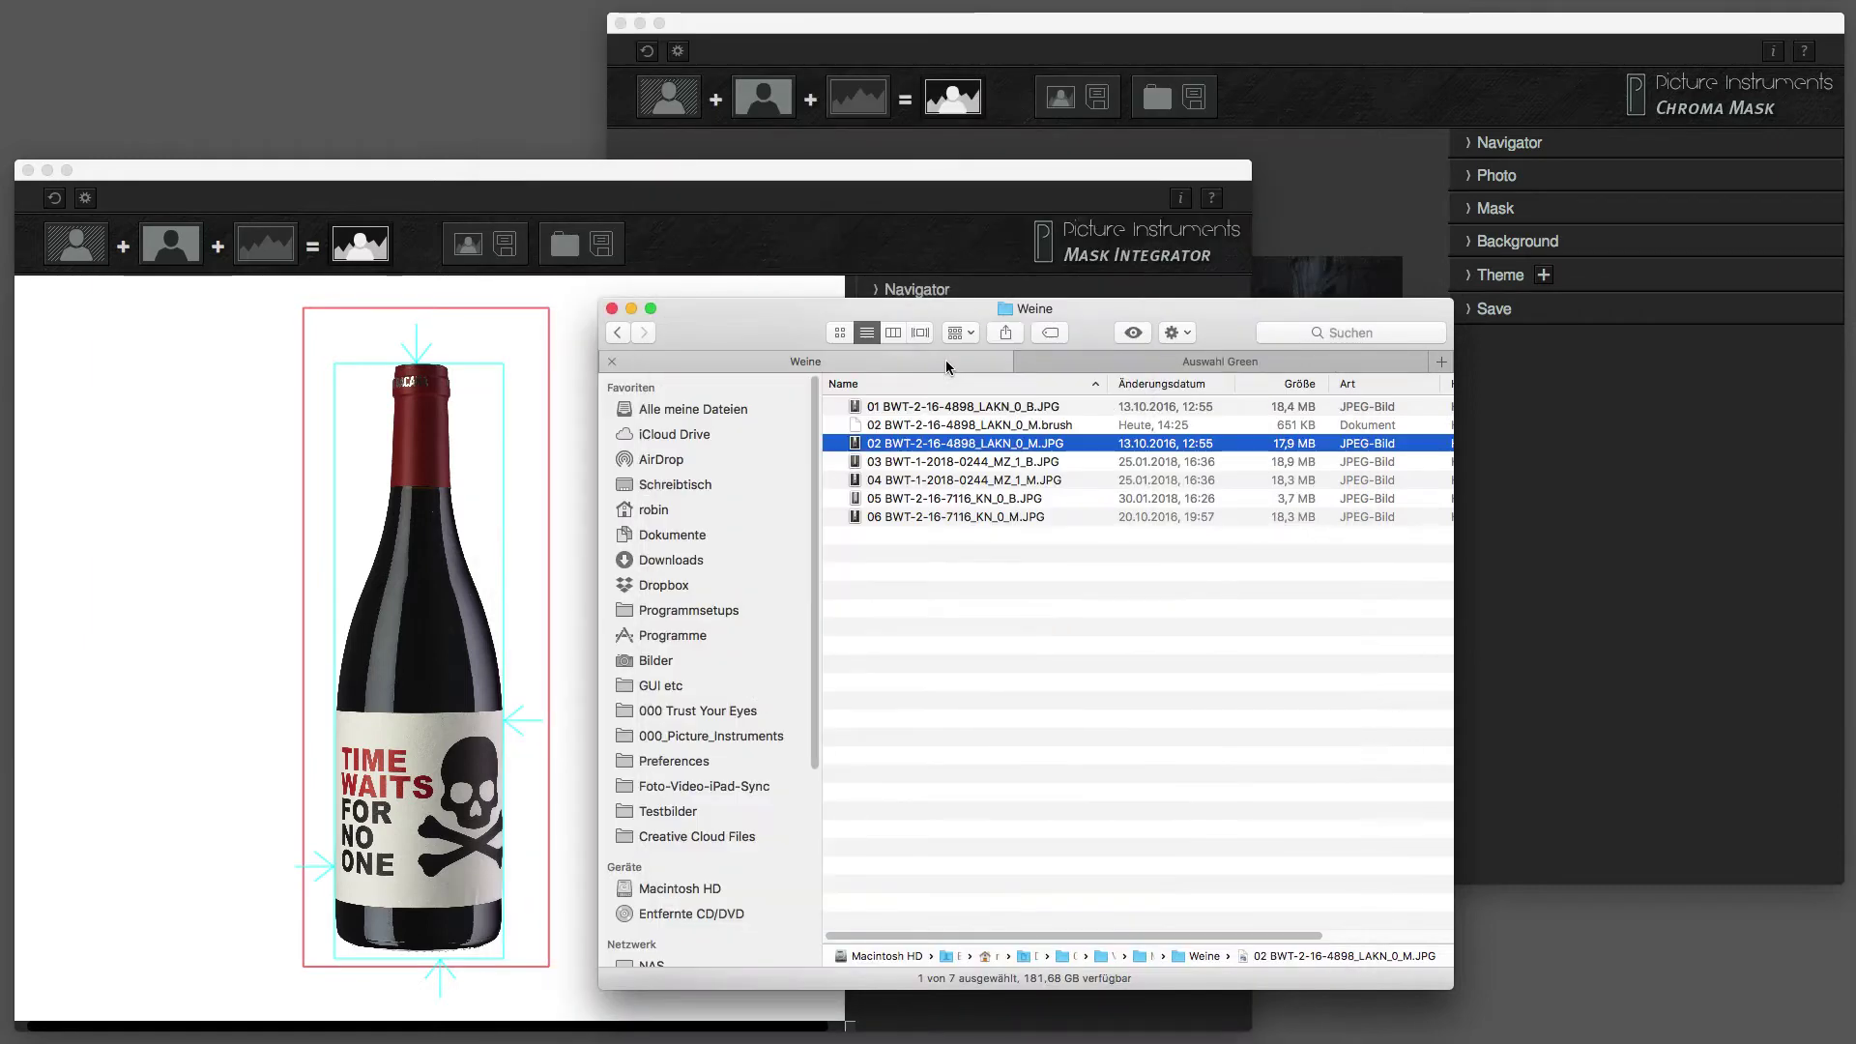
key(super+h)
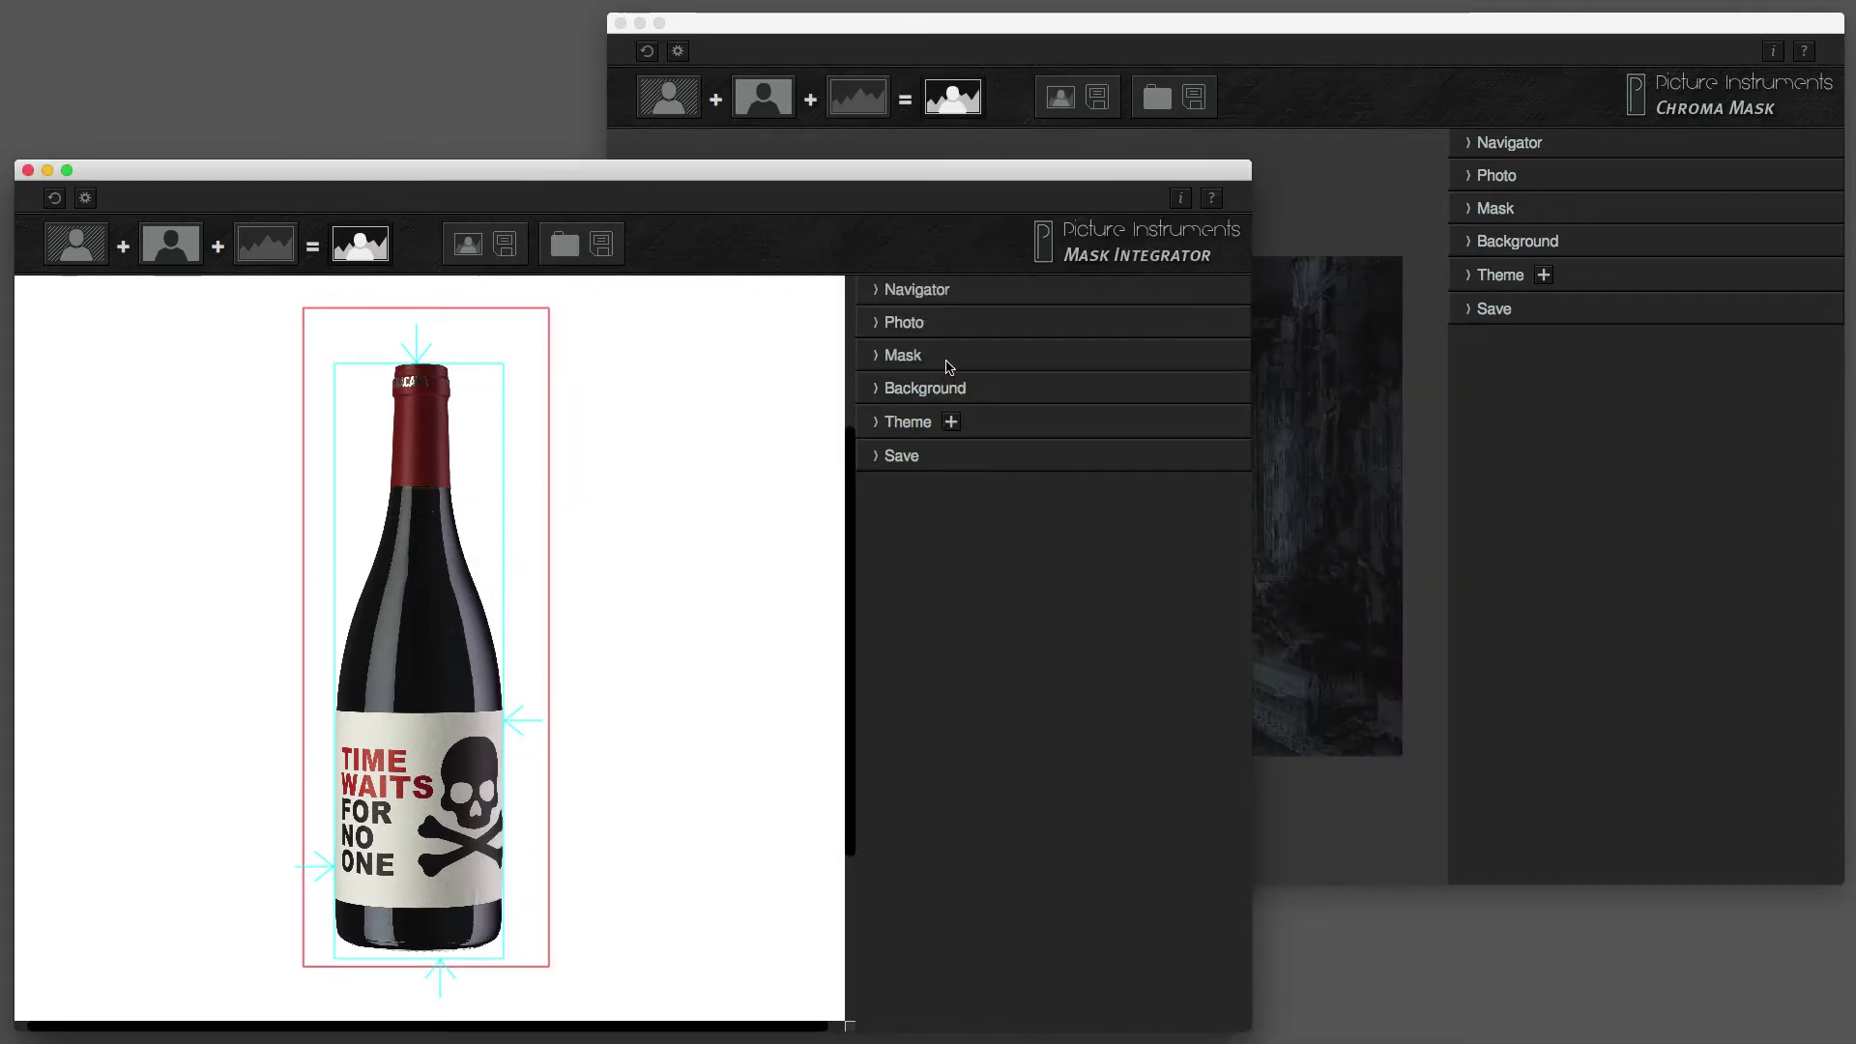
Switch to Chroma Mask and examine the edges of the woman's flying hair in the composite up close.
click(1069, 60)
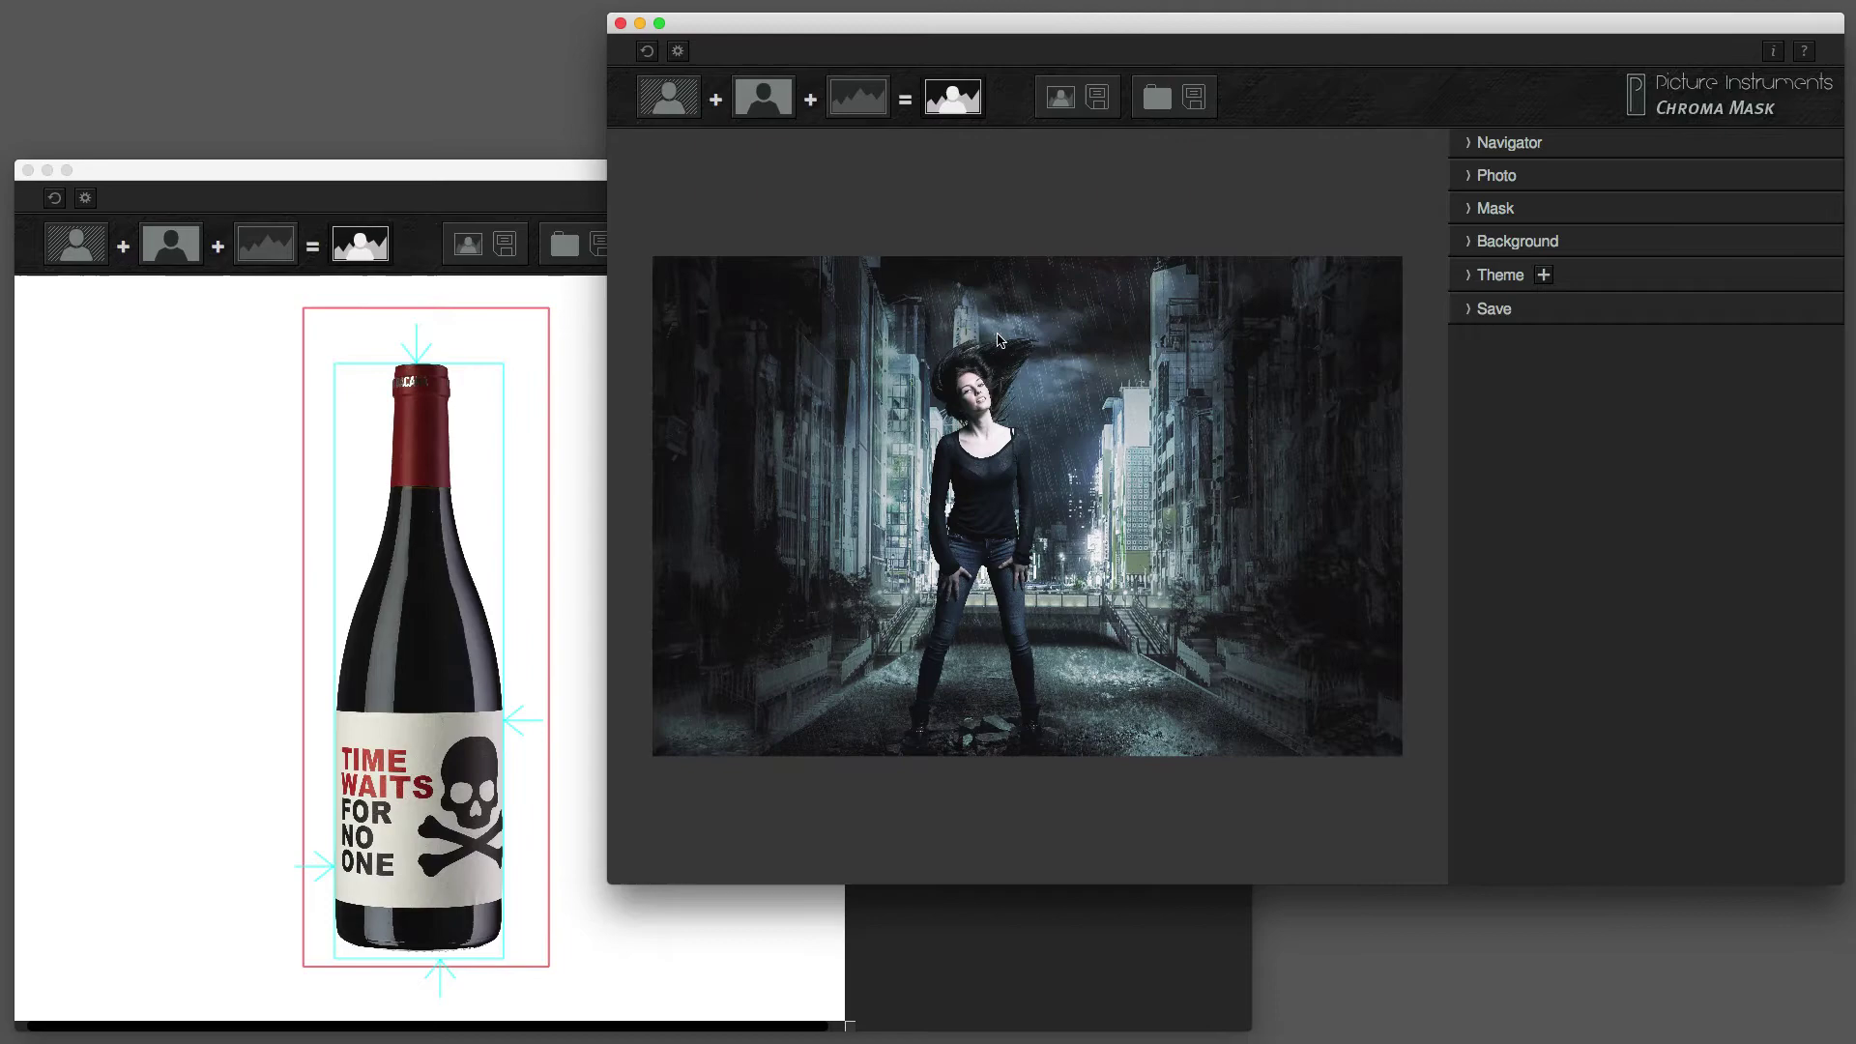
scroll(1000, 340, up, 10)
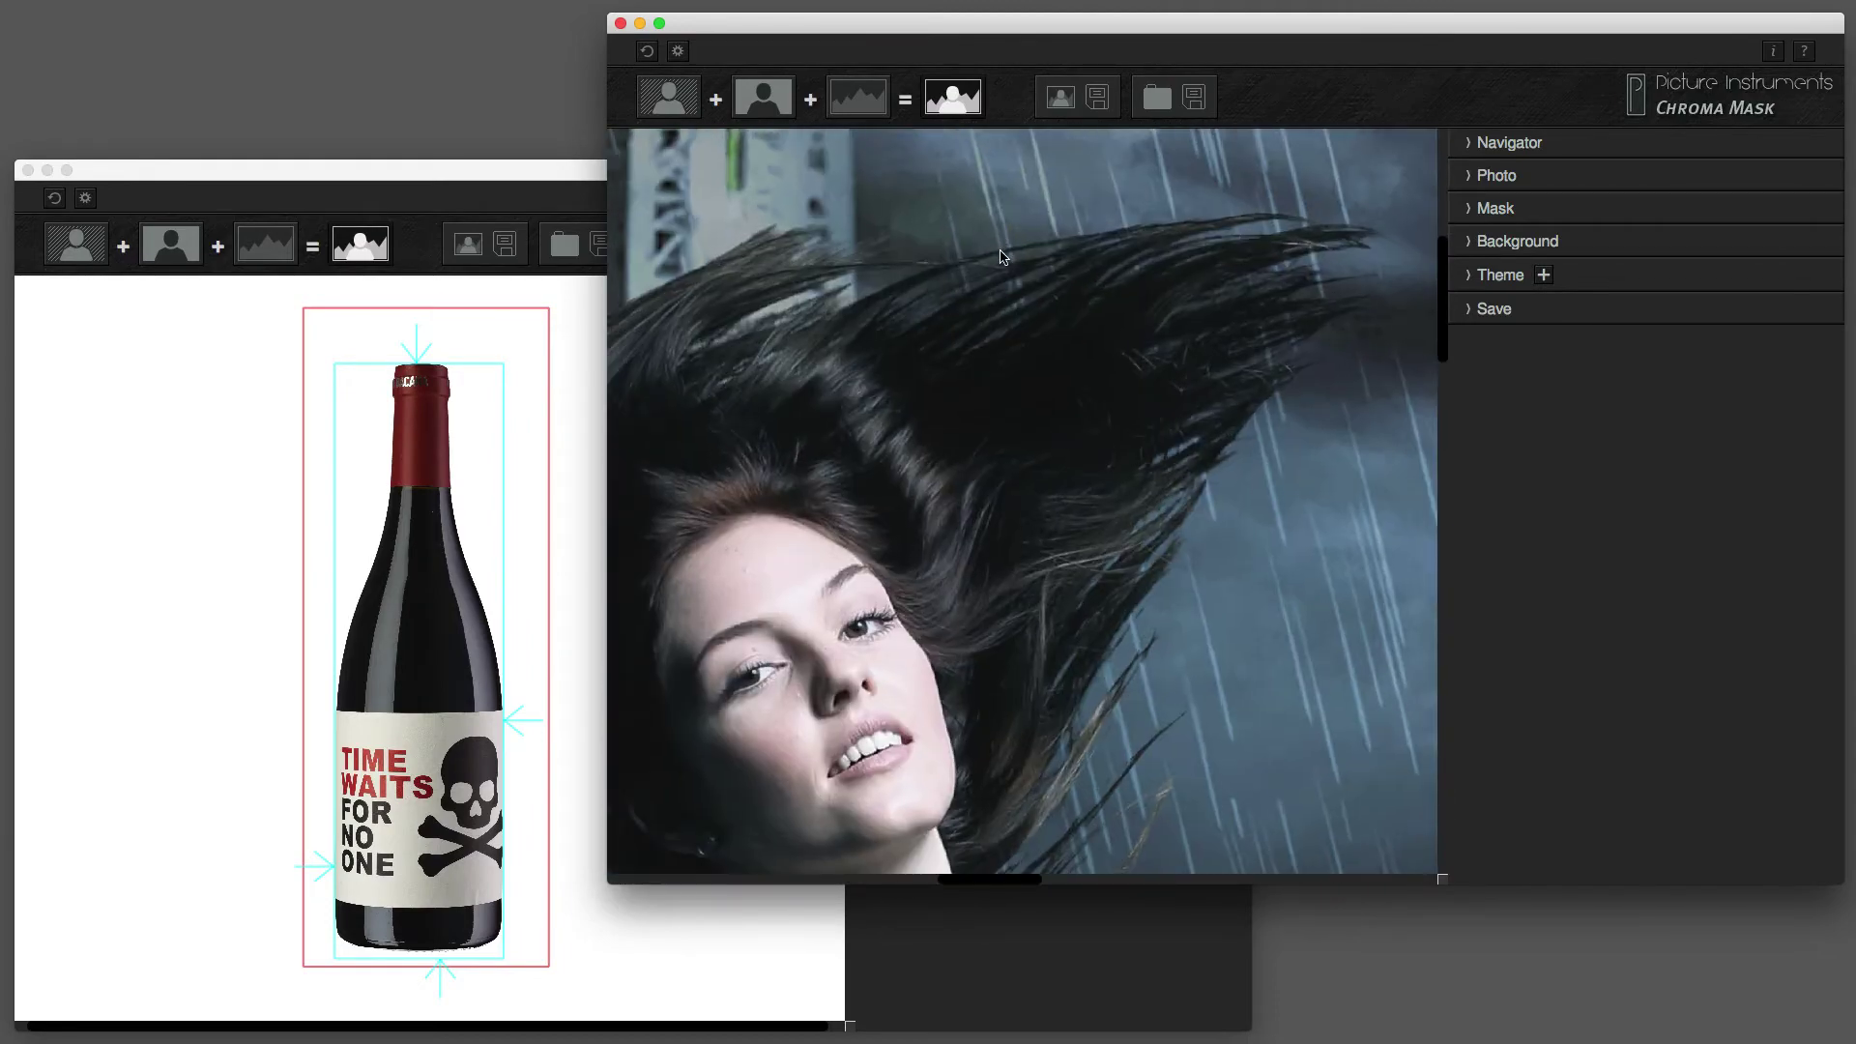
scroll(1001, 256, up, 8)
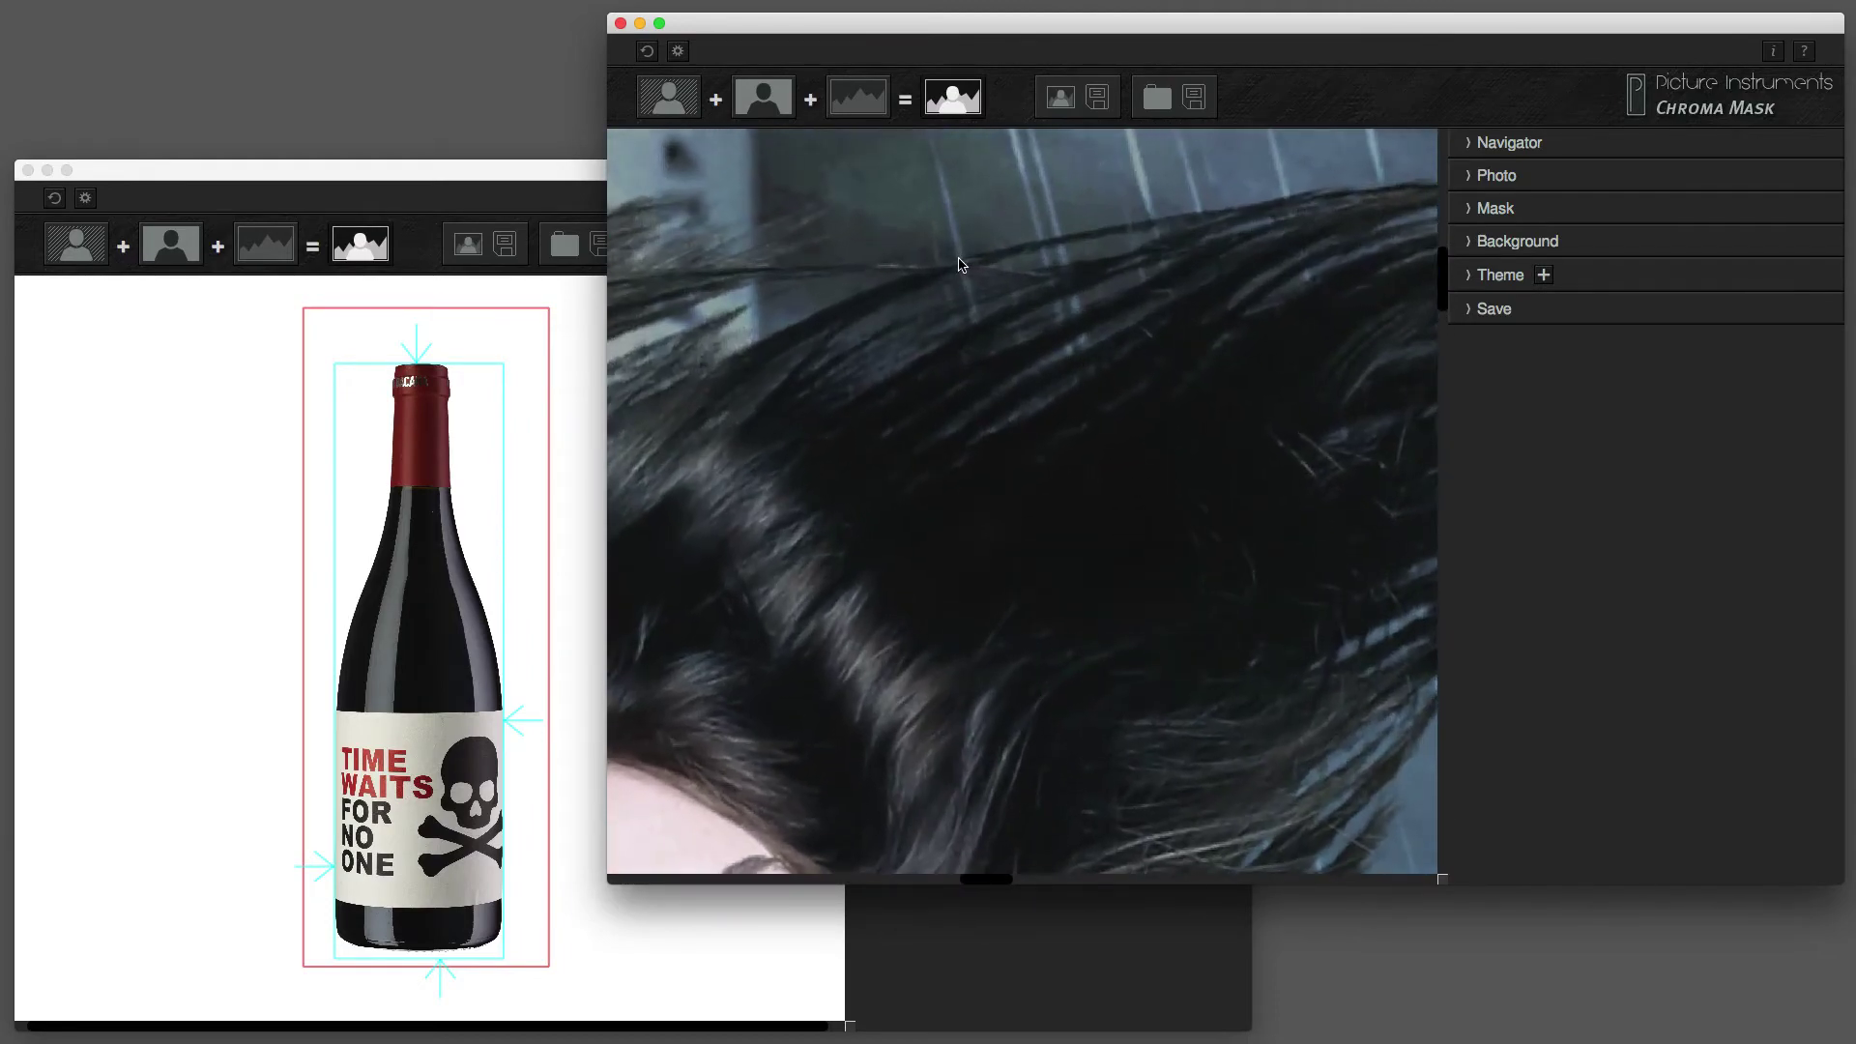
scroll(962, 264, up, 3)
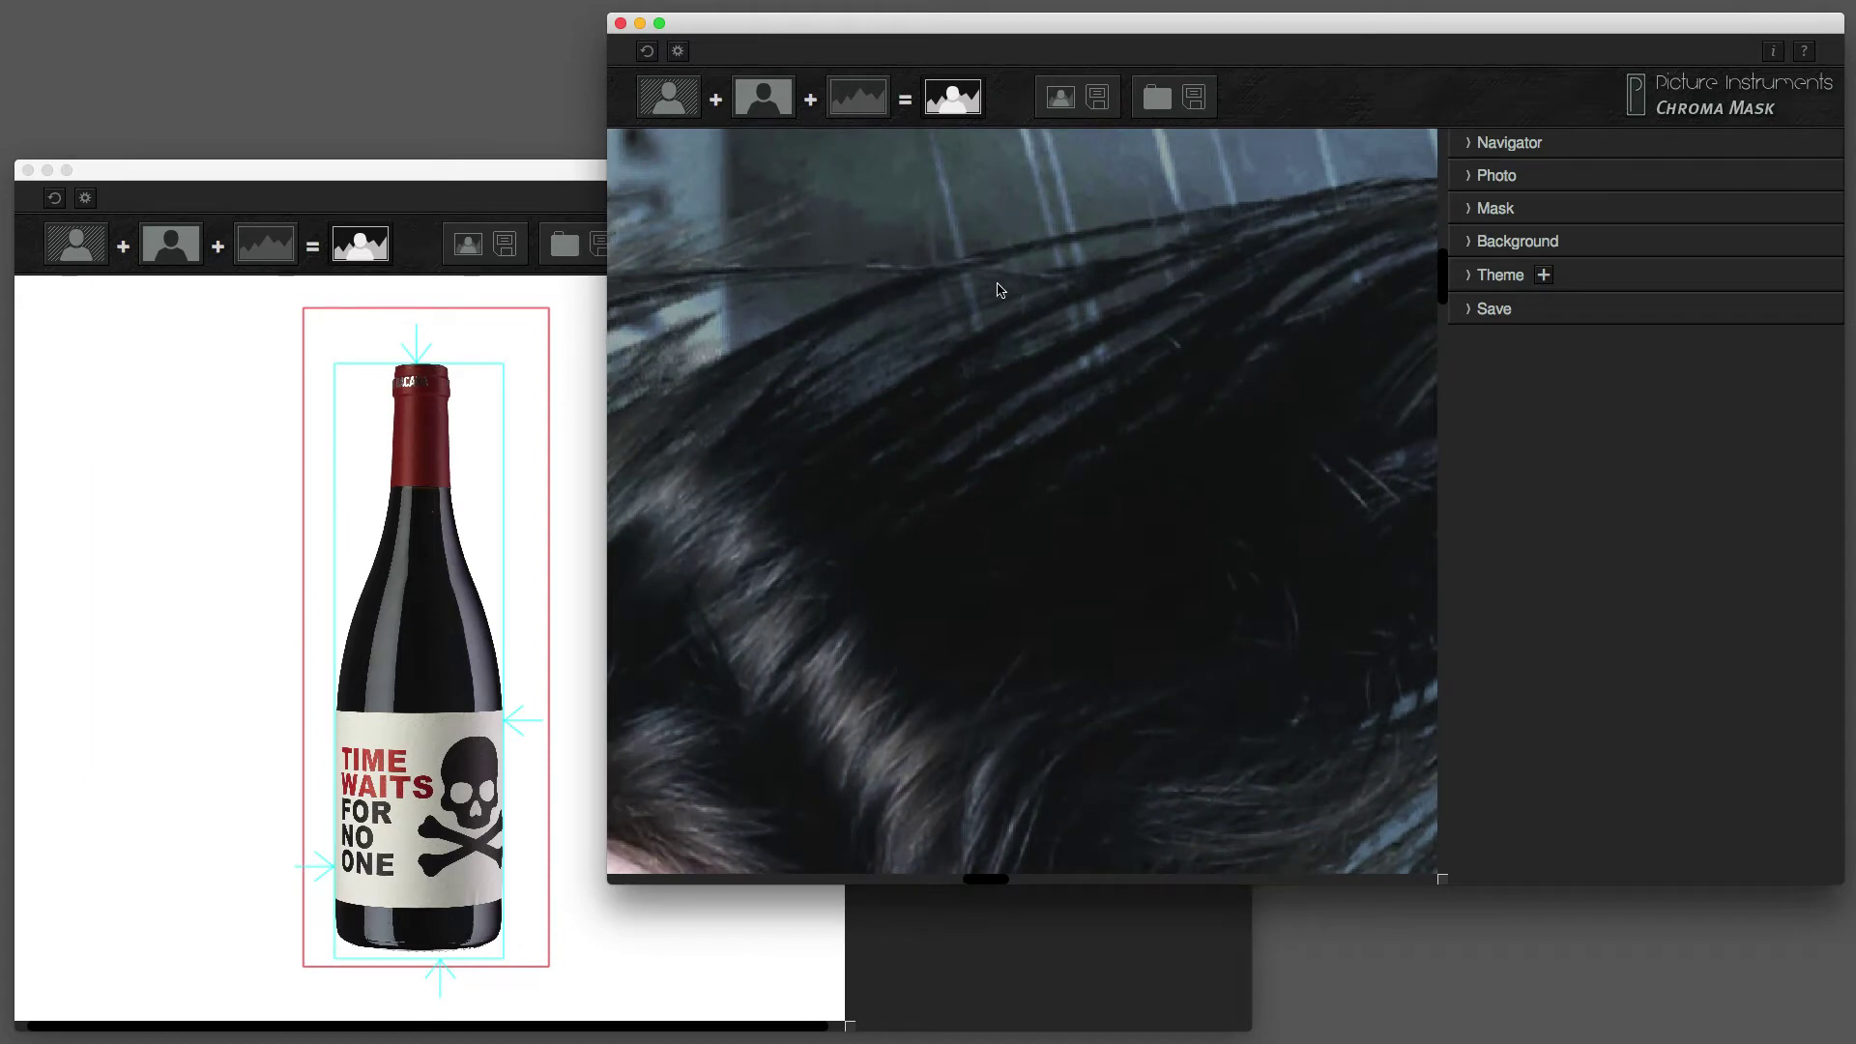
drag(999, 290, 676, 315)
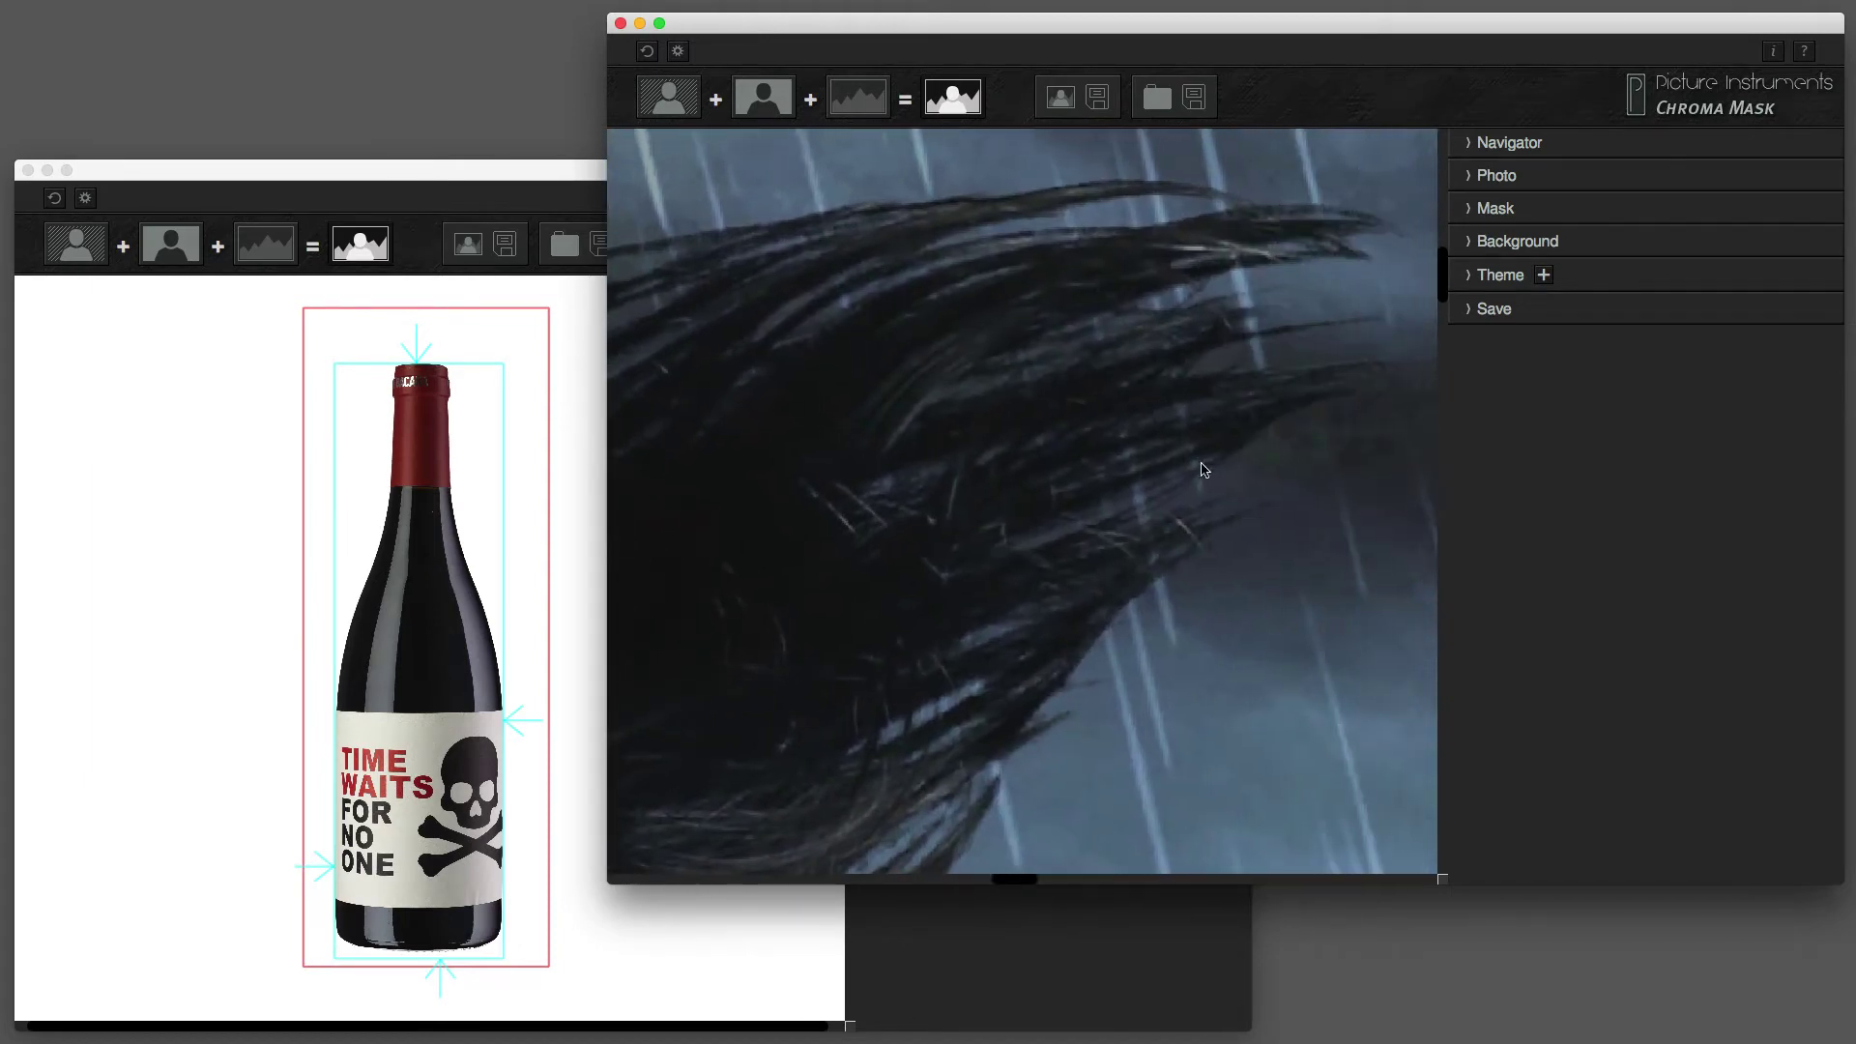
drag(1163, 438, 1171, 314)
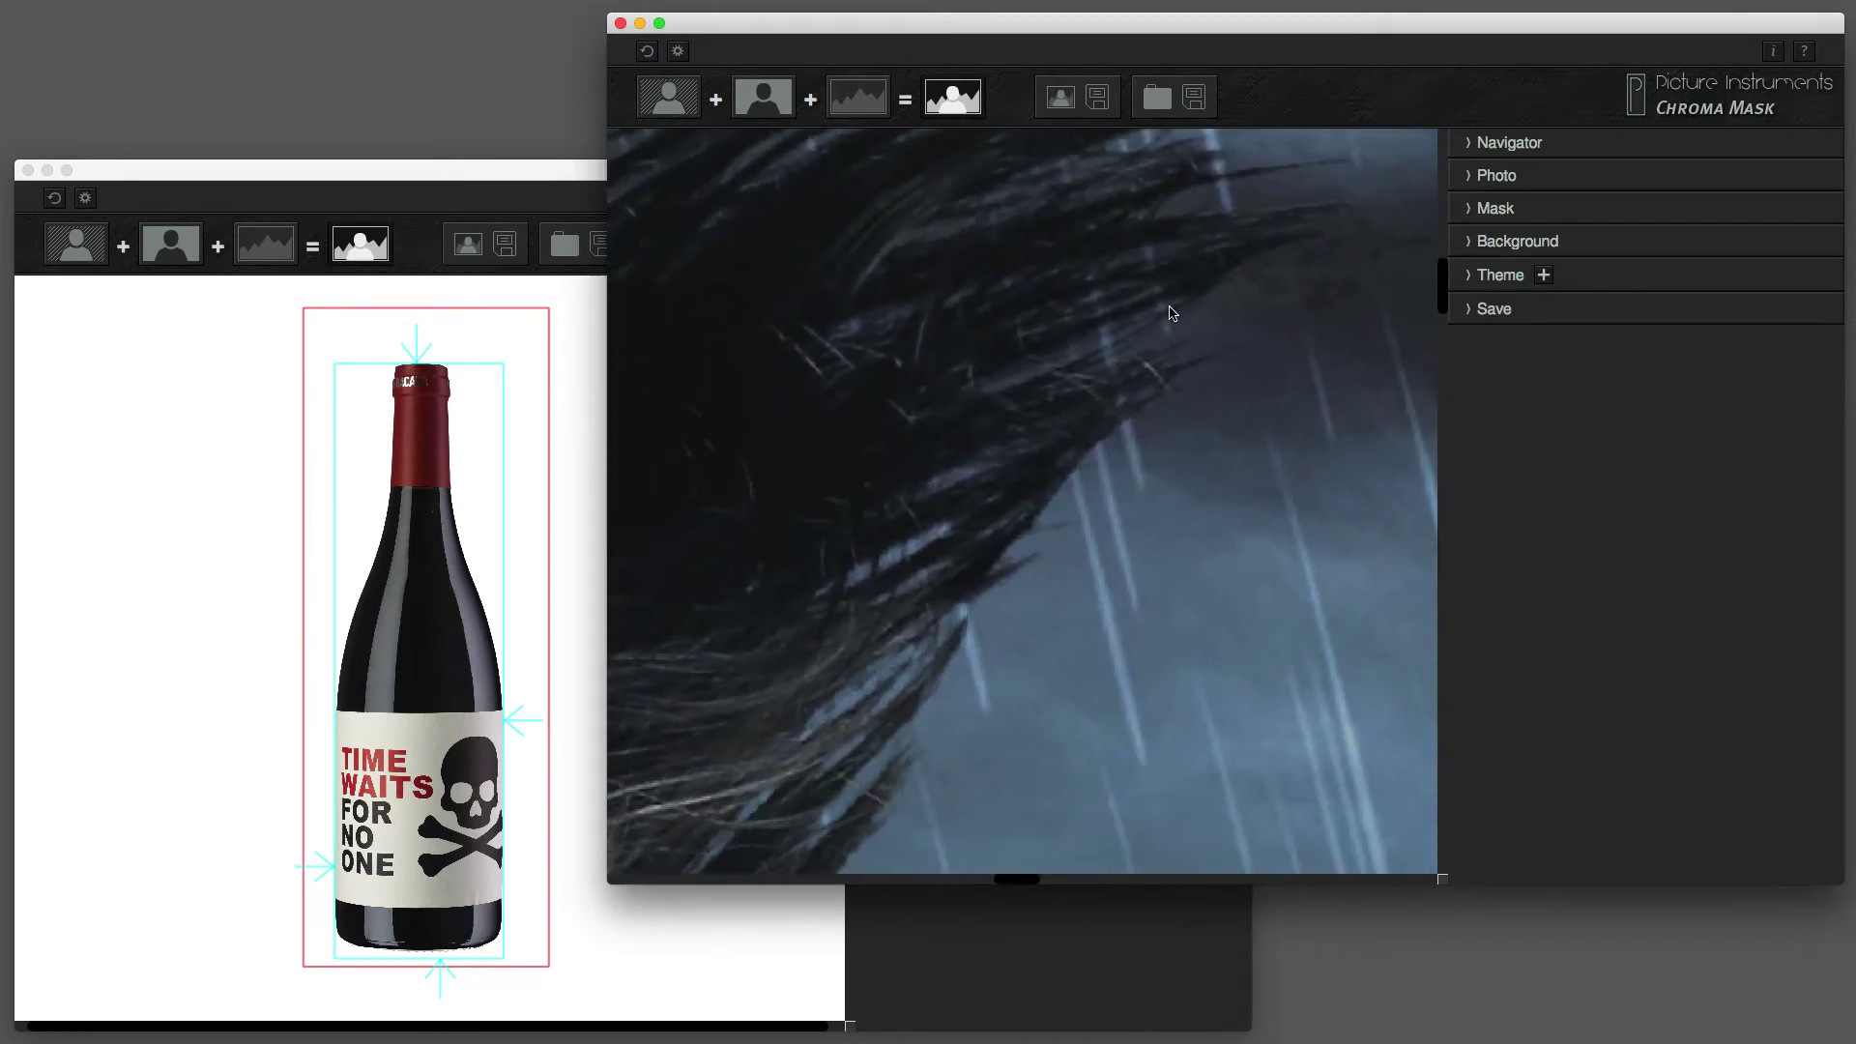
drag(1015, 605, 1119, 464)
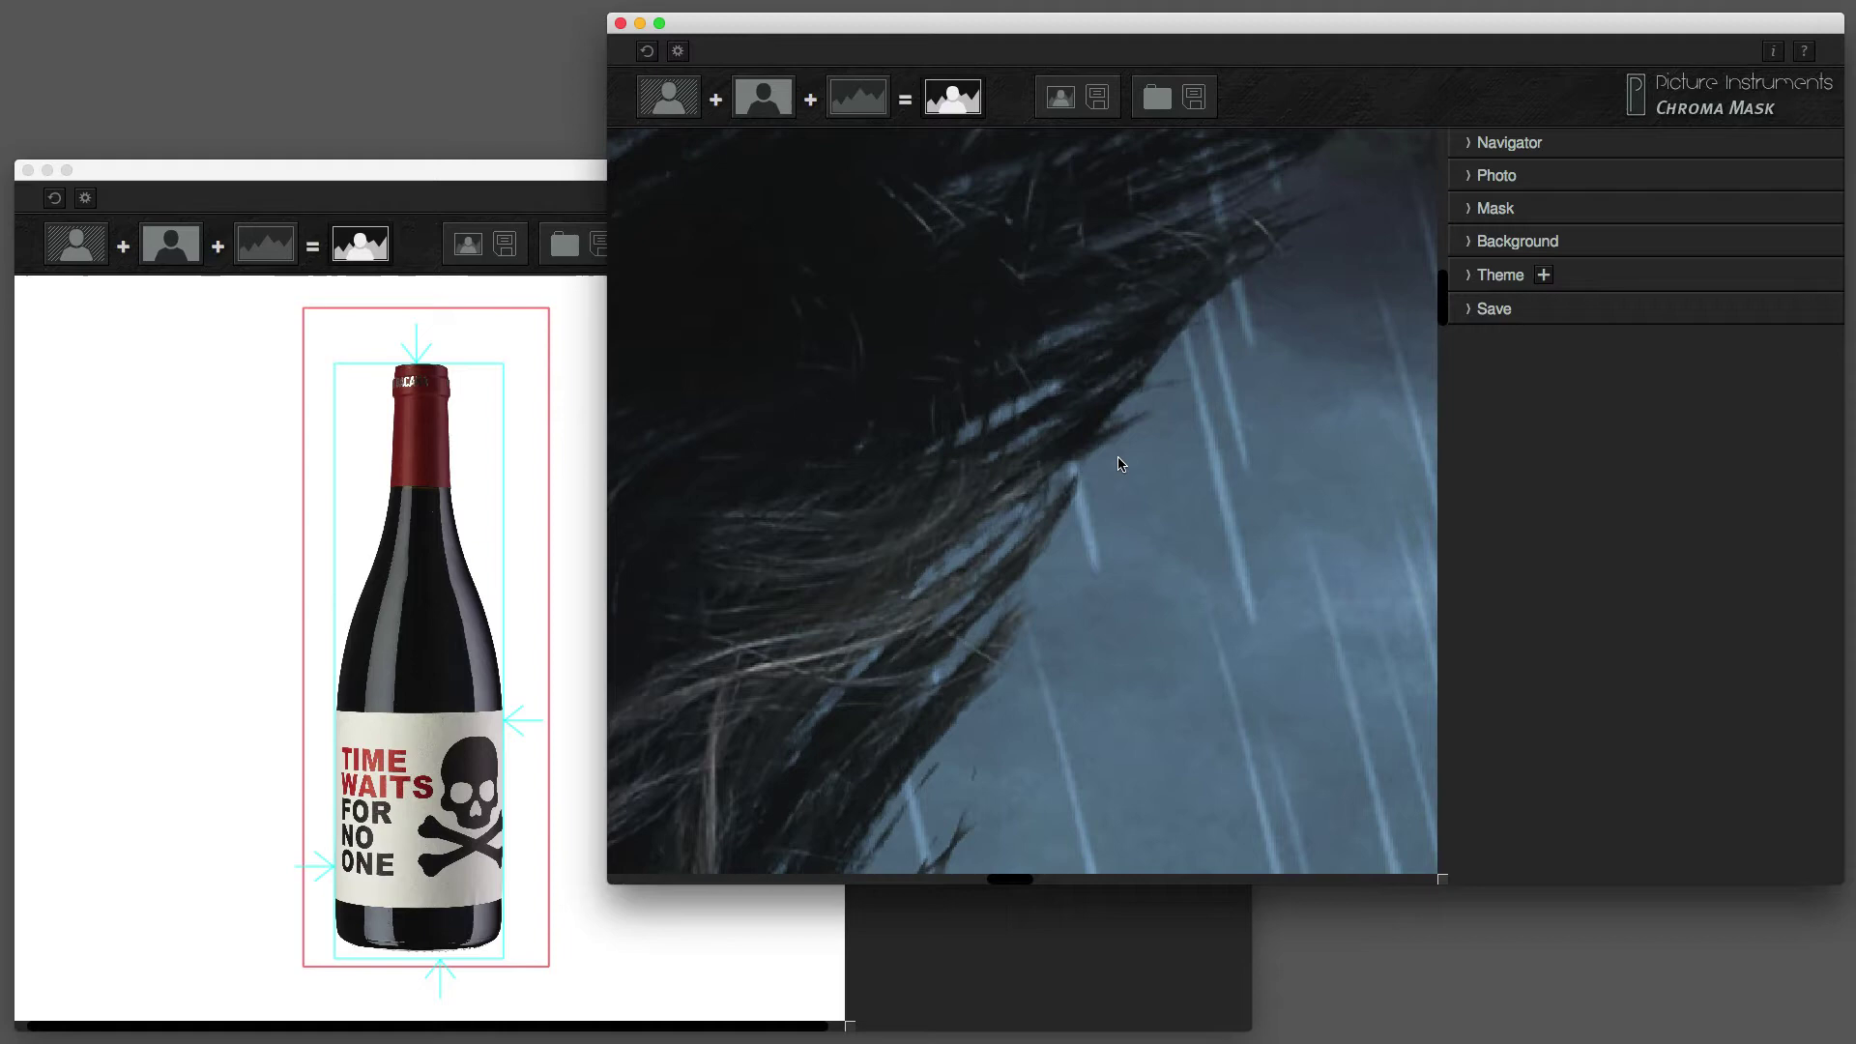
click(1118, 464)
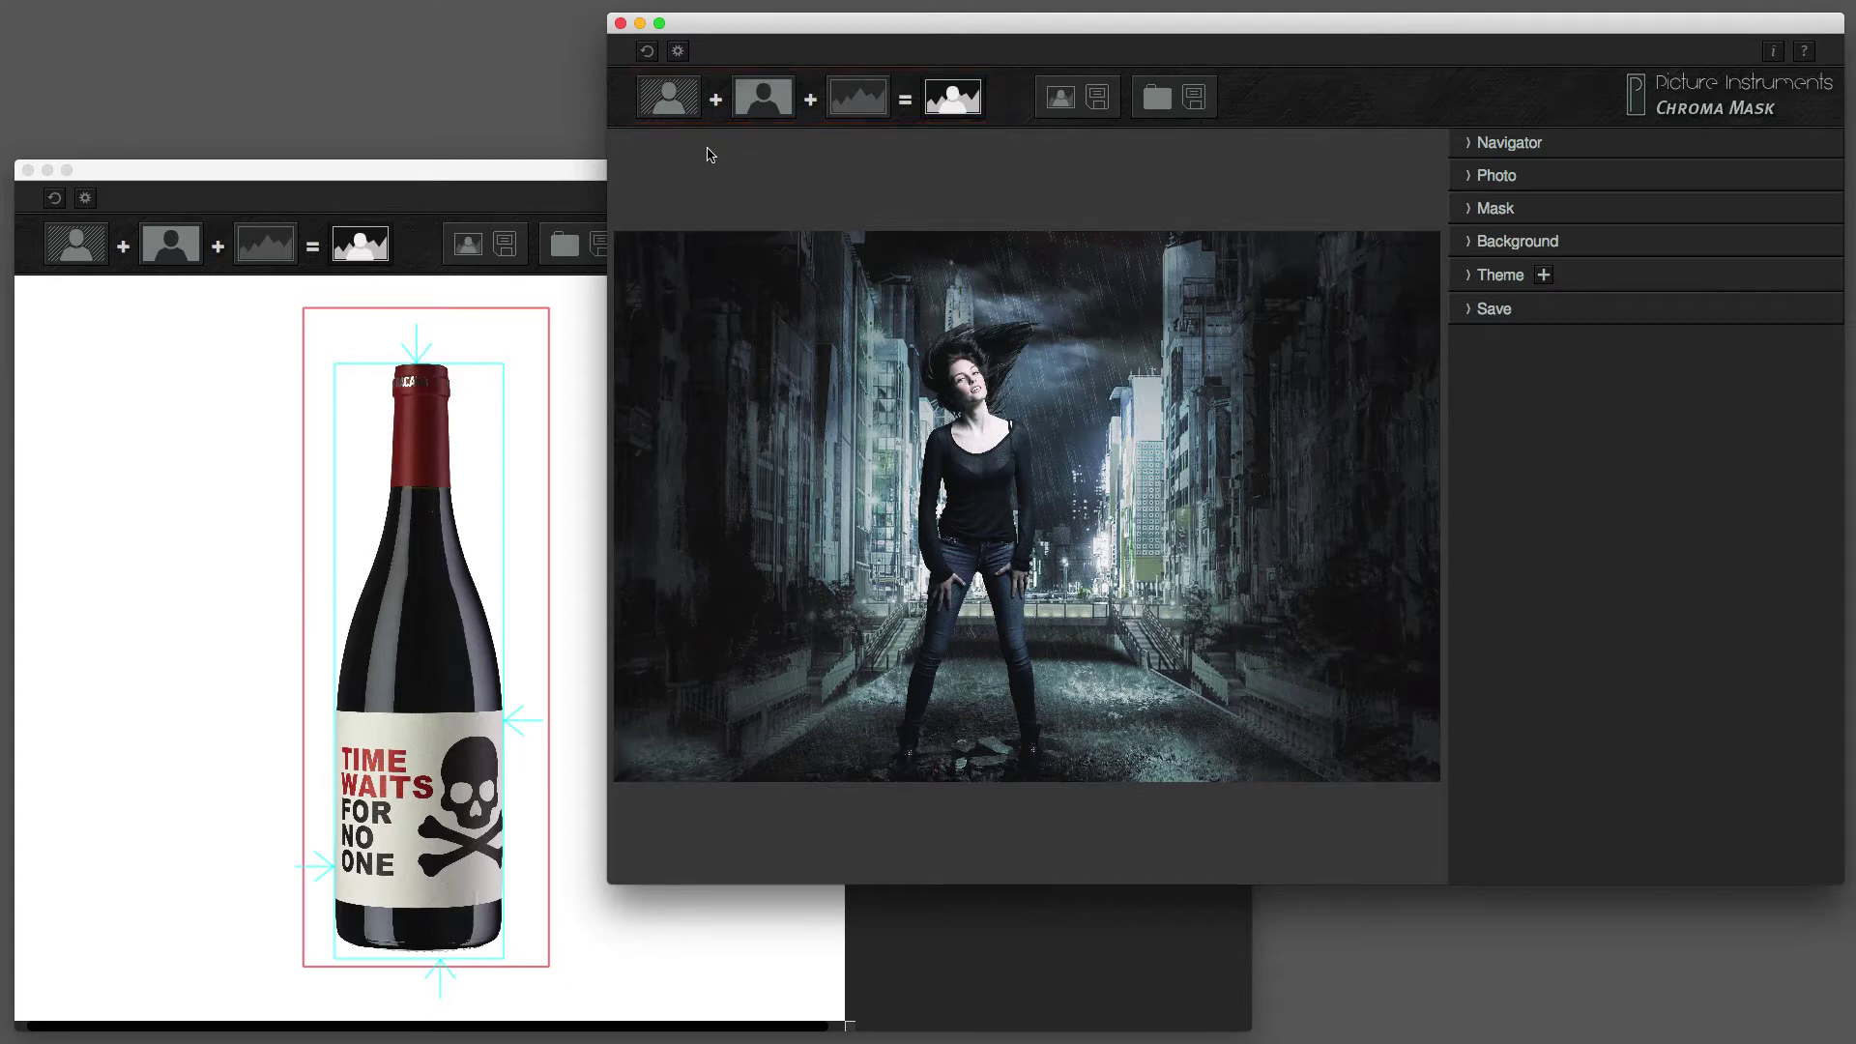
View the original photo, the mask, the background and the finished composite one after another.
click(682, 104)
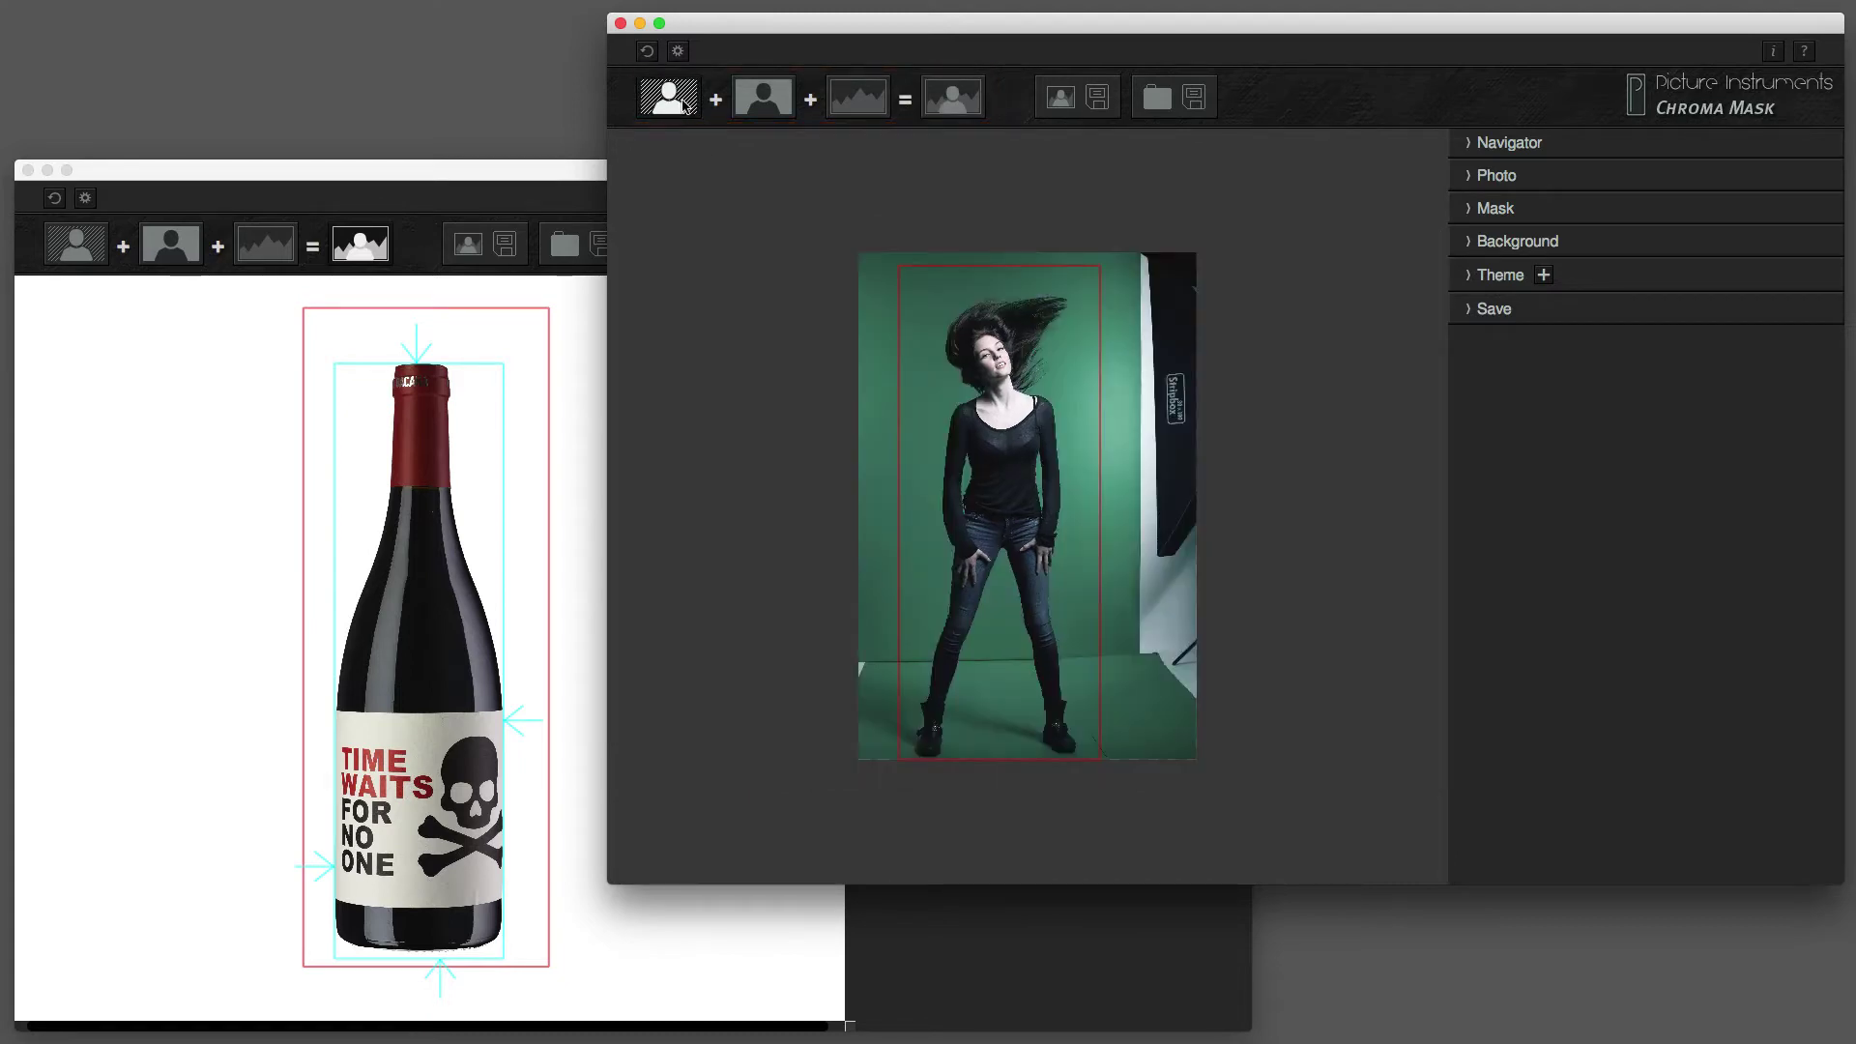
click(759, 103)
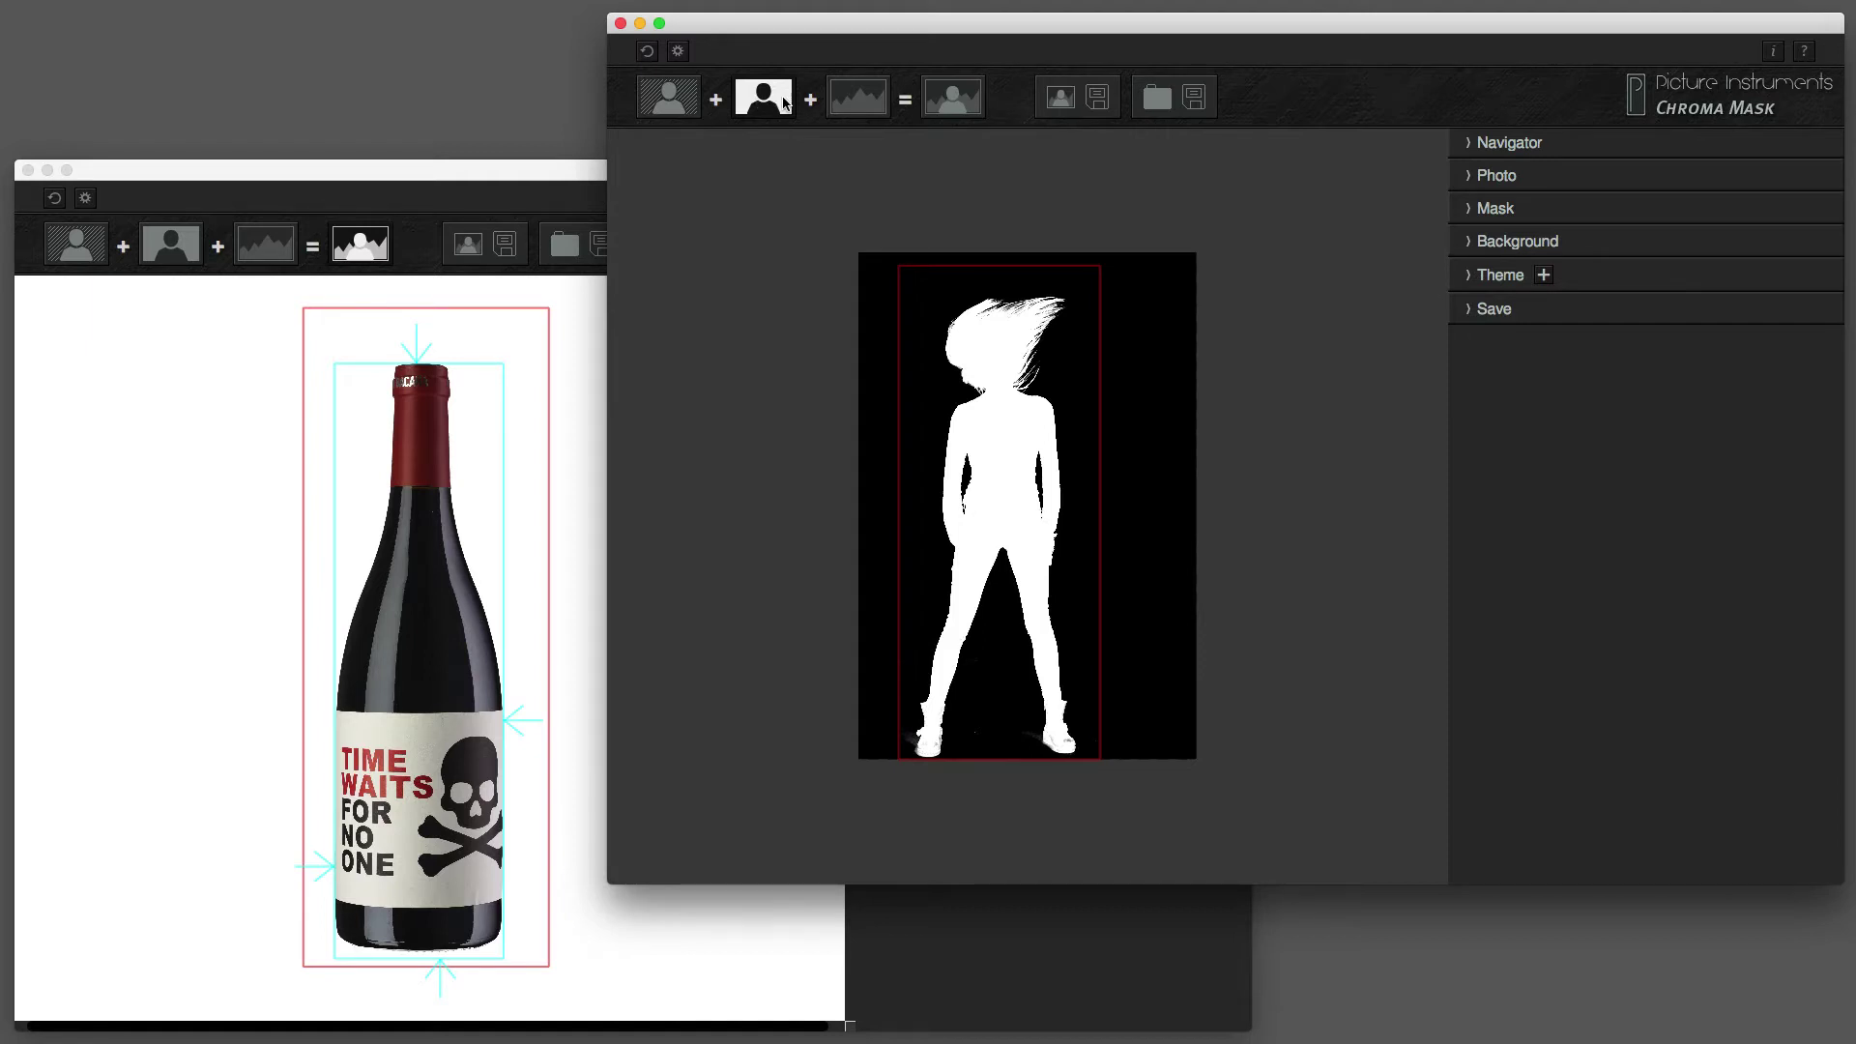
click(856, 99)
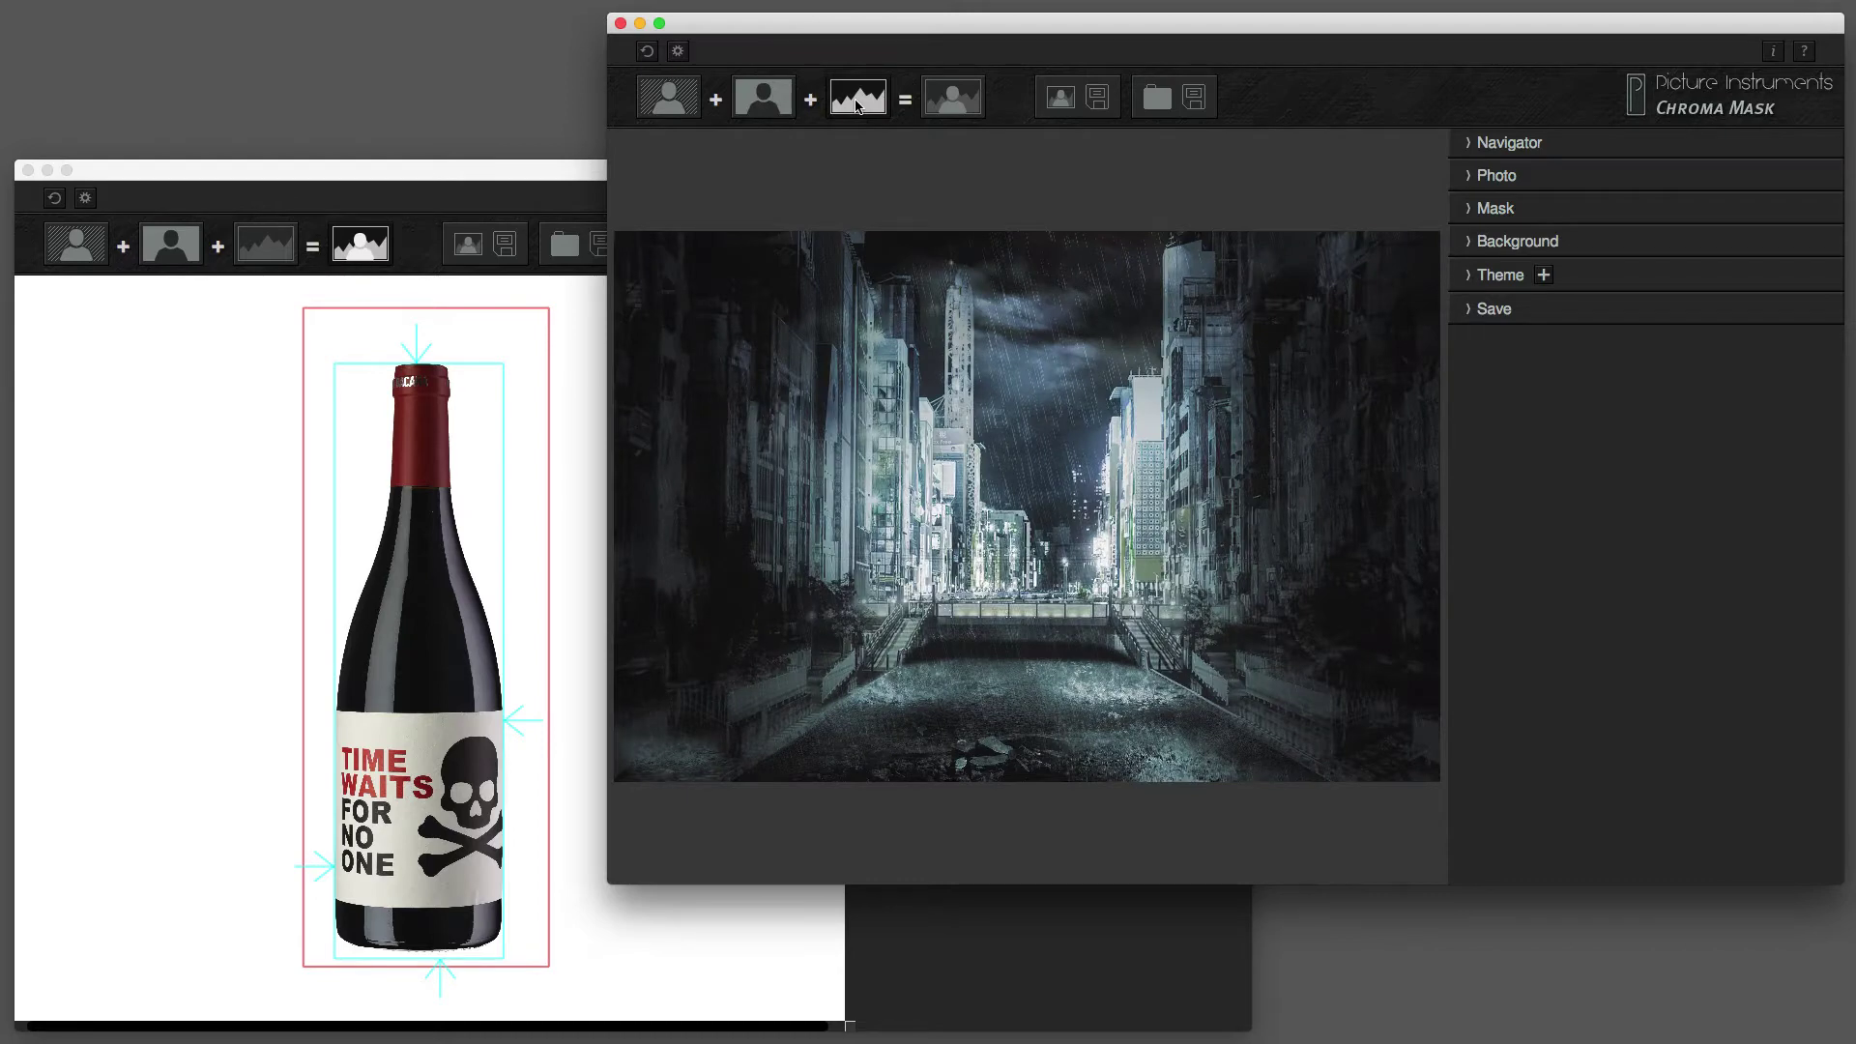
click(948, 107)
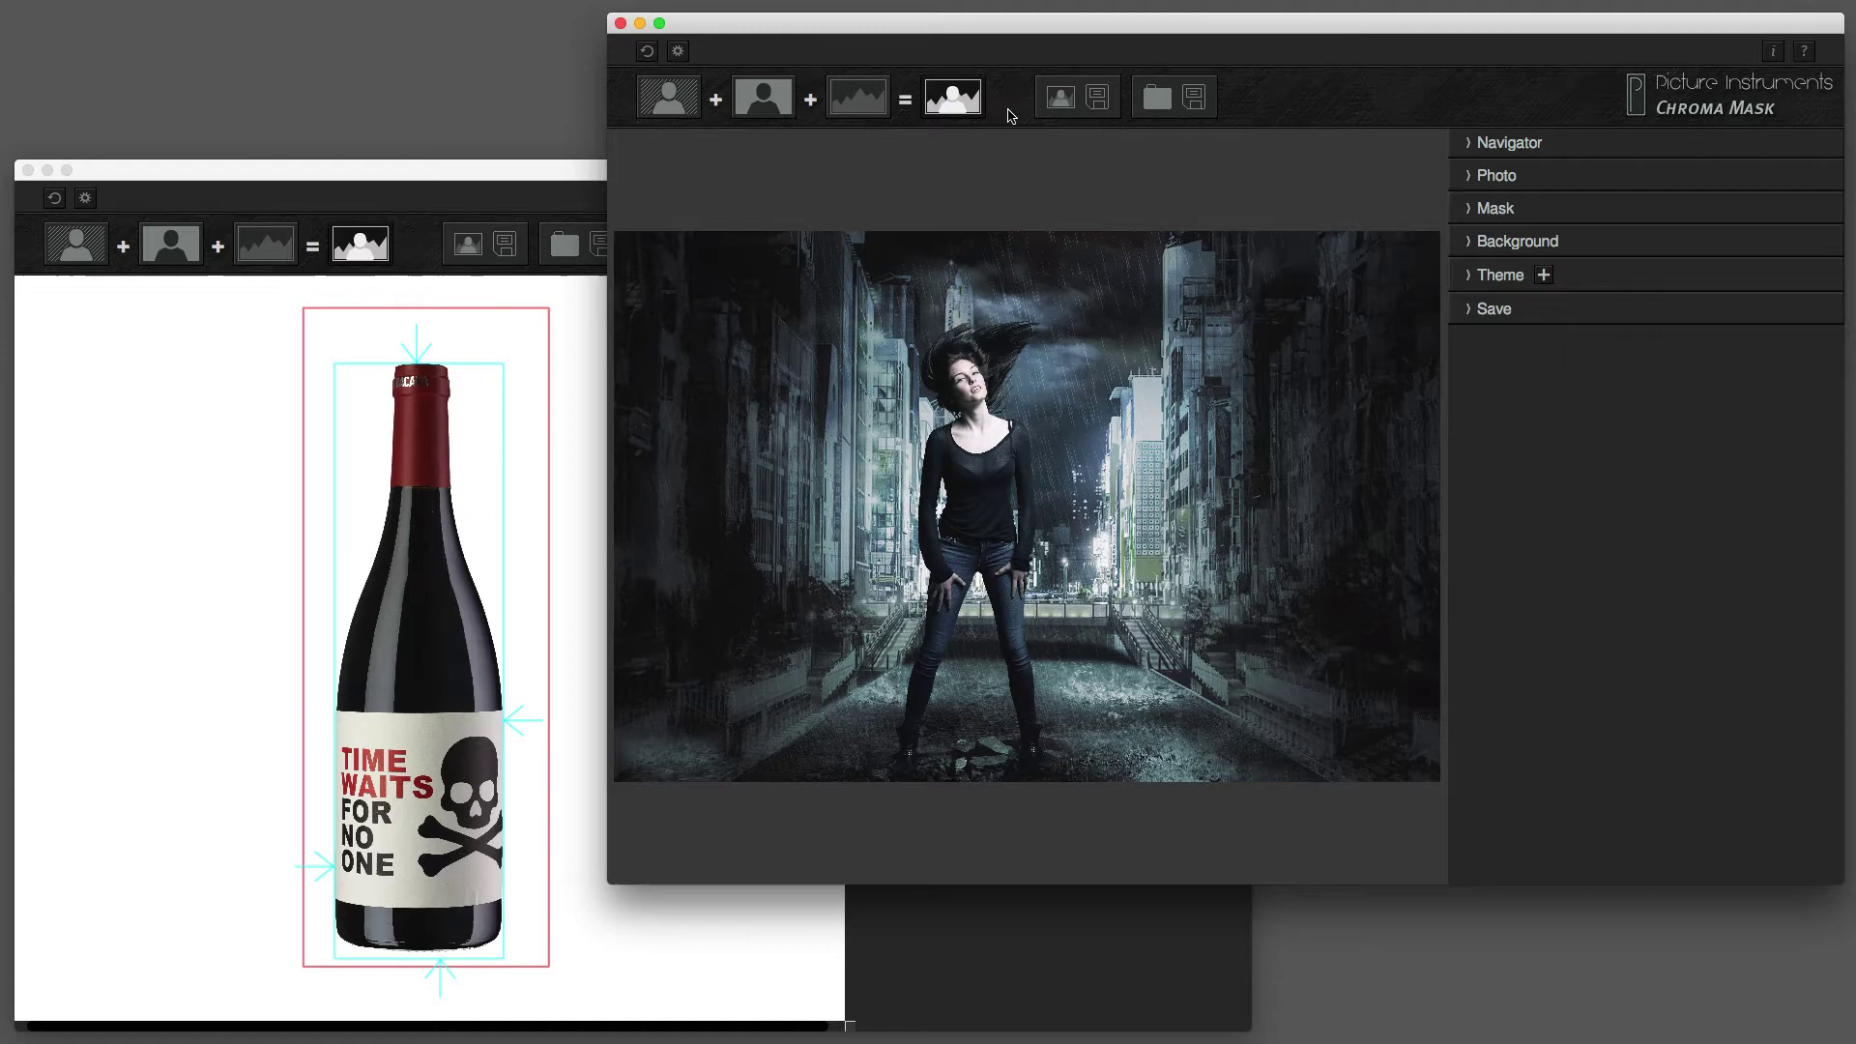
click(1074, 115)
Switch to Finder and select the .brush files in the Weine and Auswahl Green folders to inspect them, and hide Finder.
click(609, 1039)
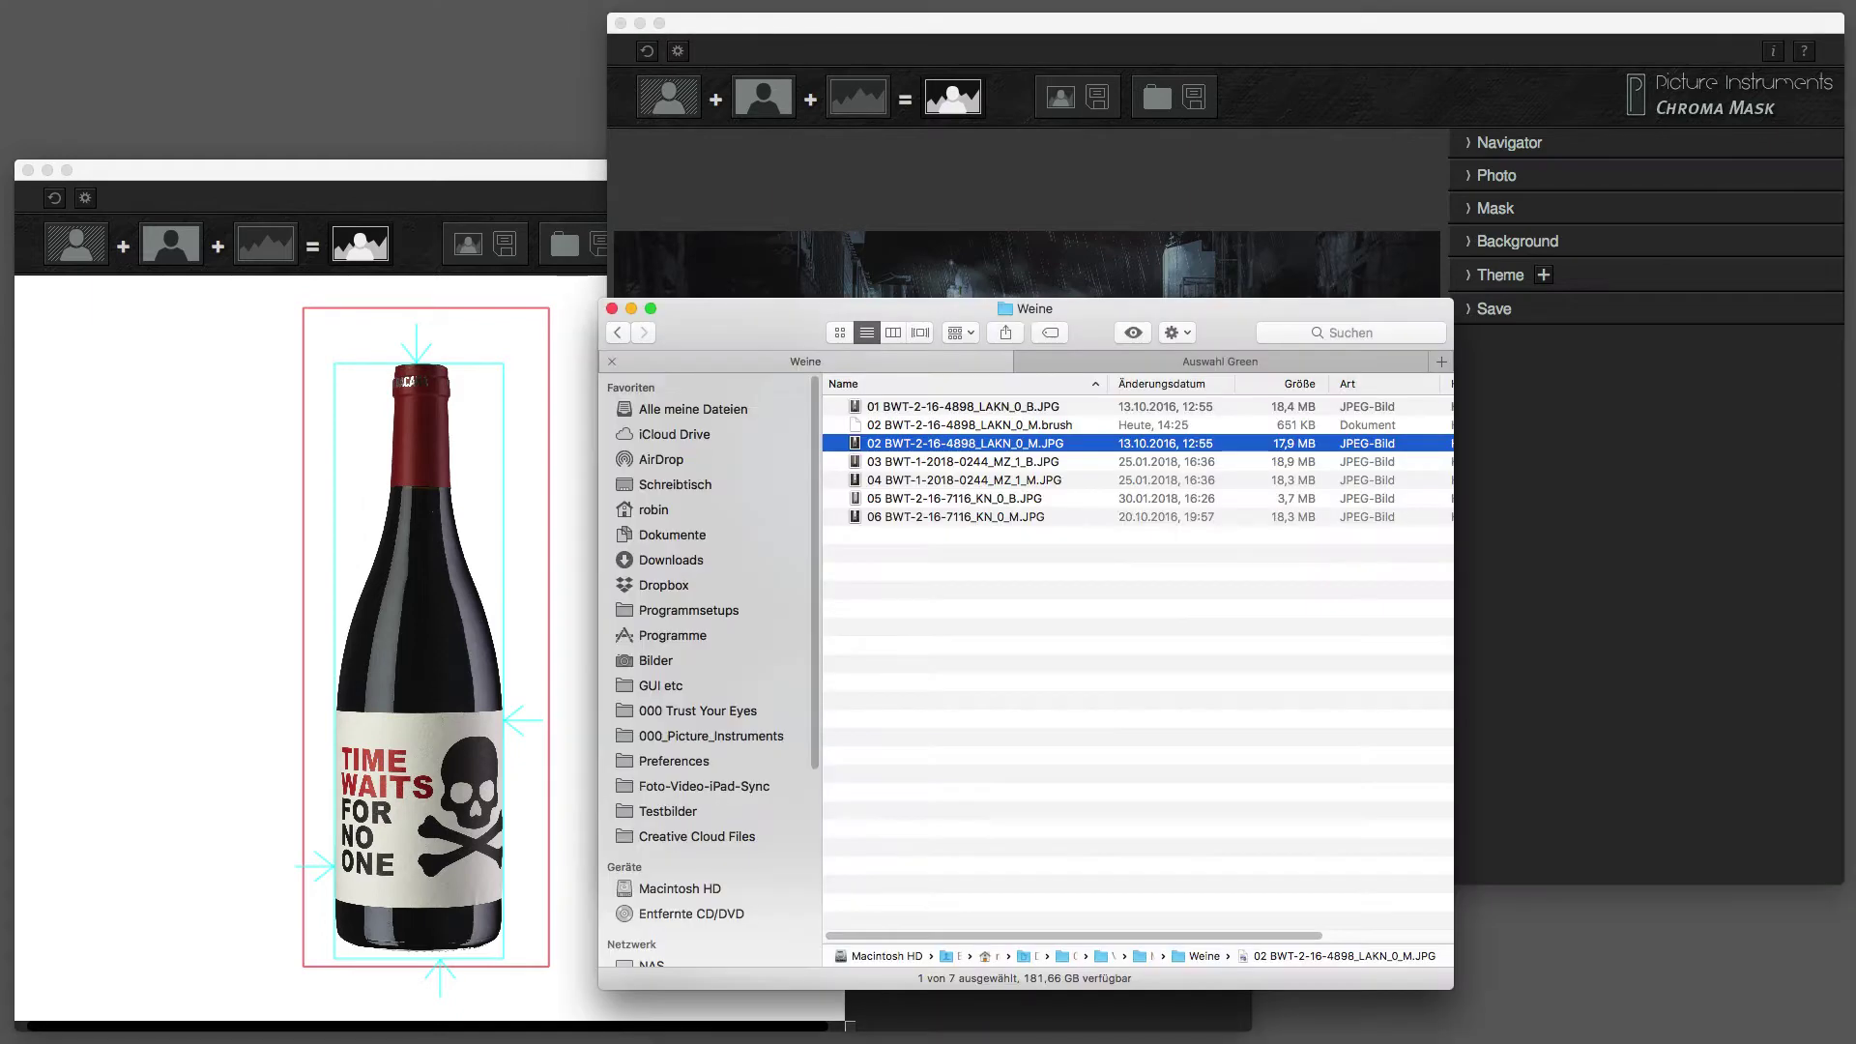
click(943, 429)
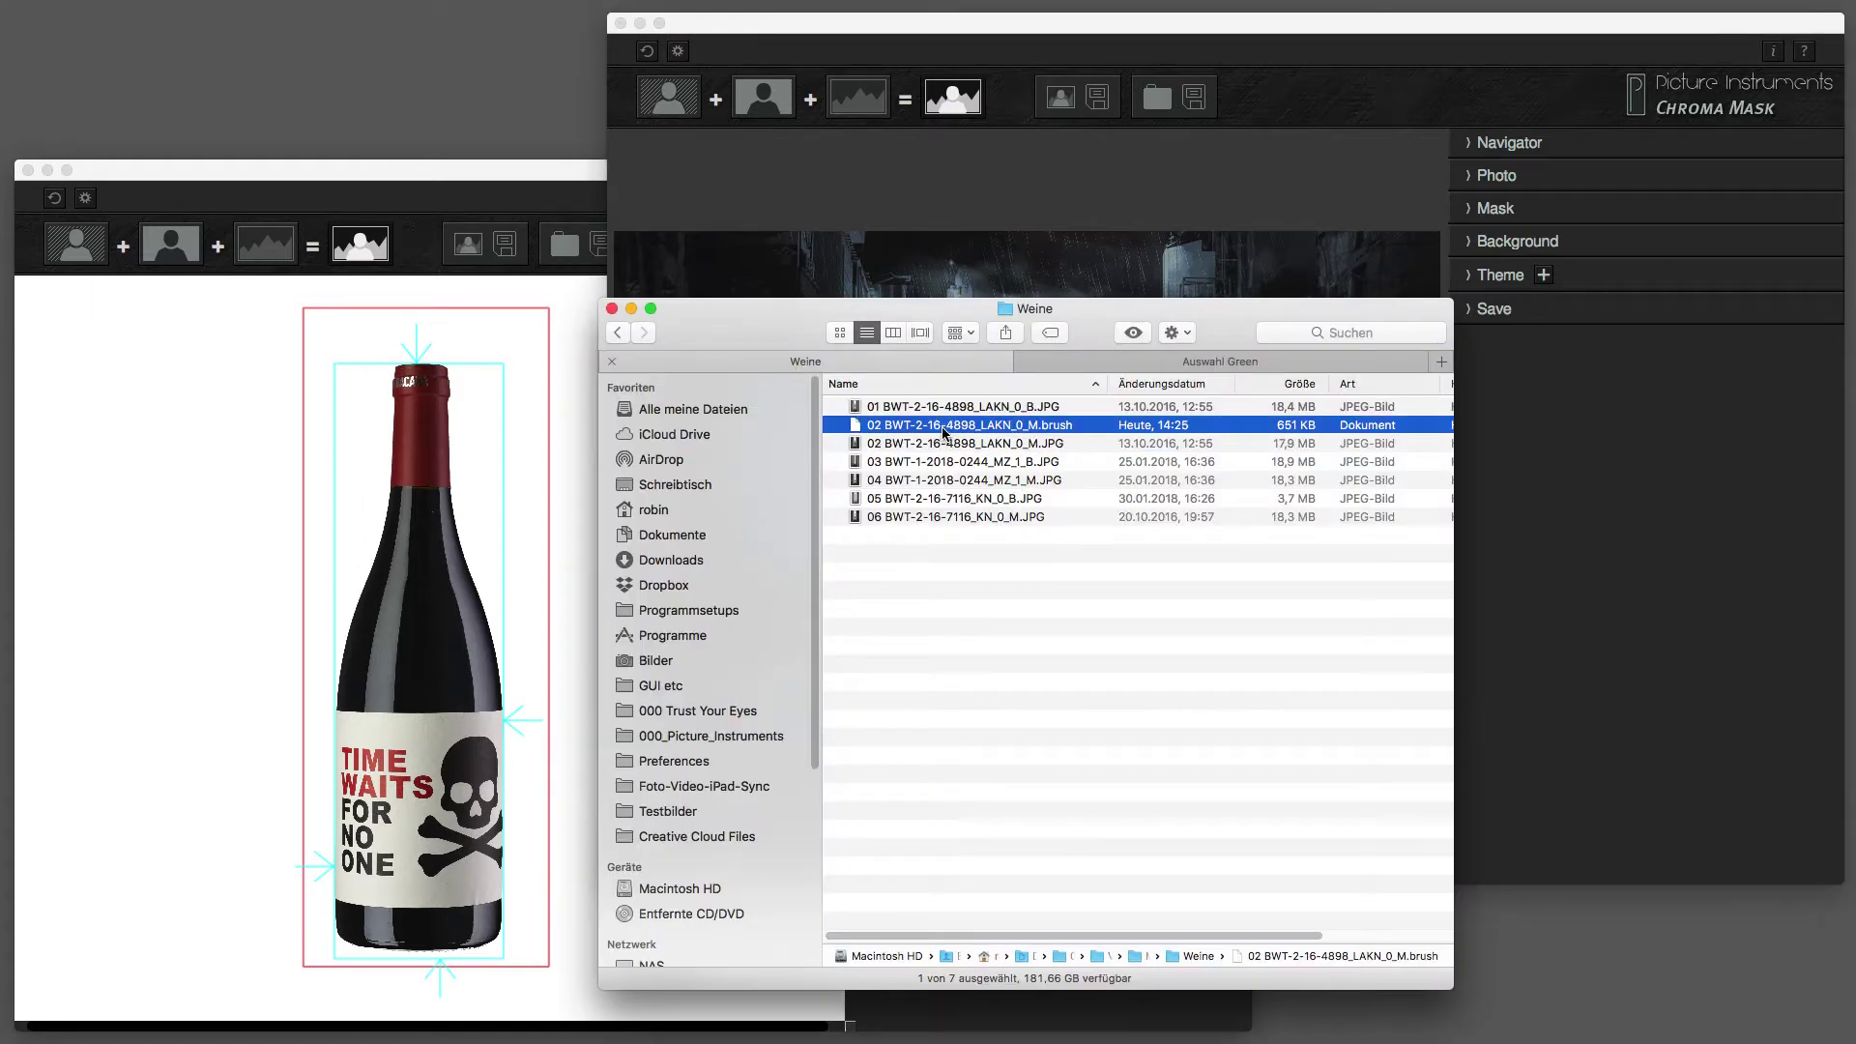
click(1118, 368)
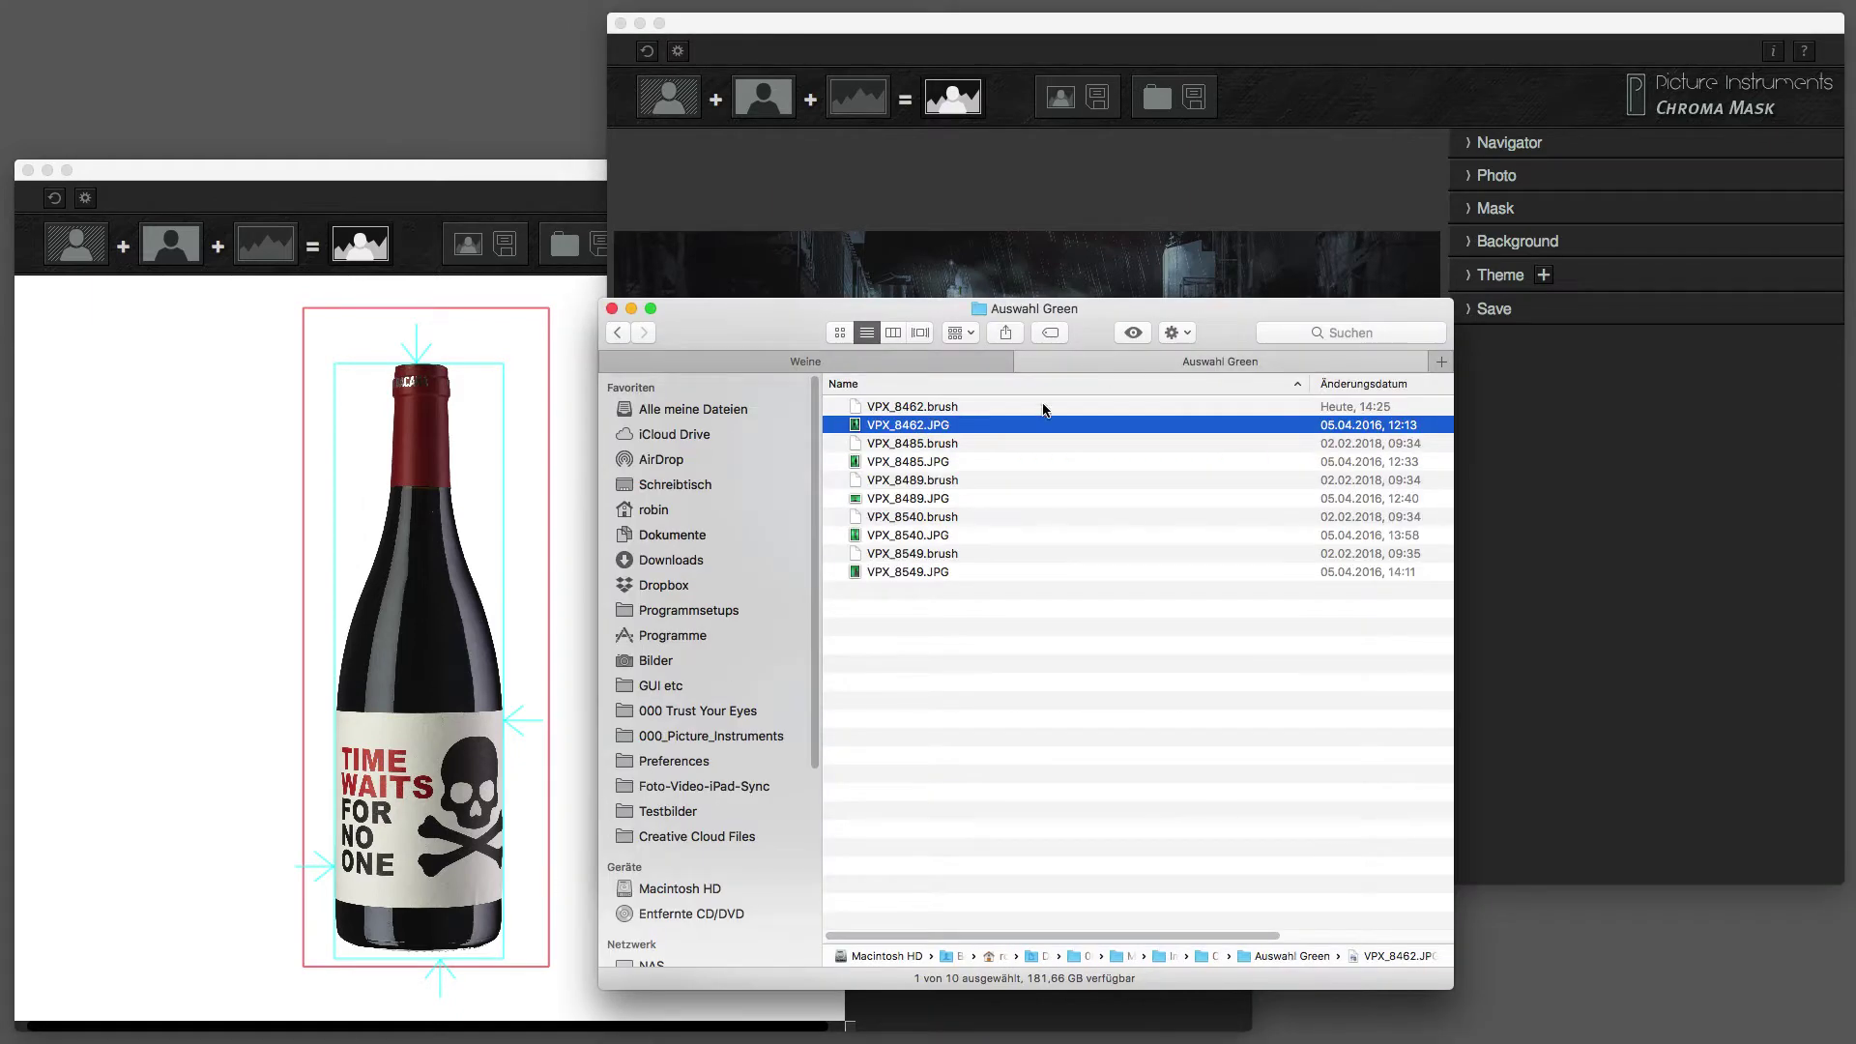
click(952, 411)
super+click(952, 443)
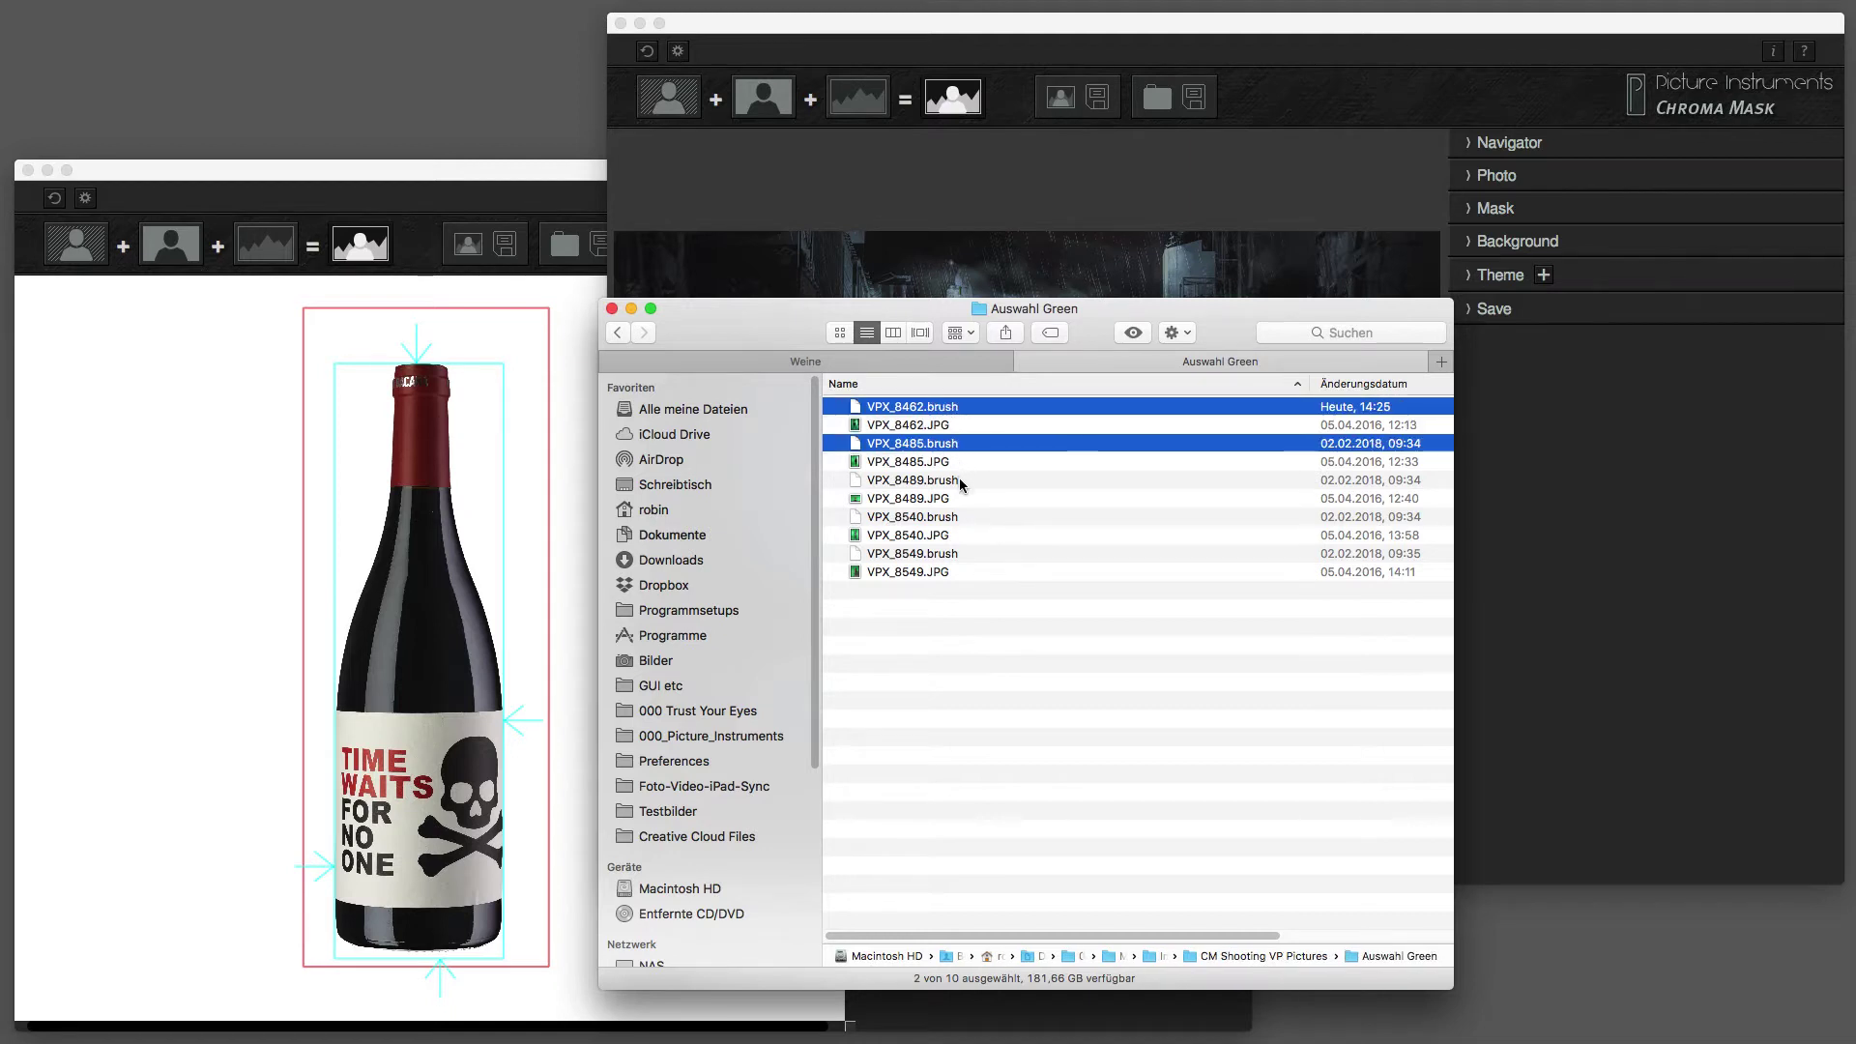
super+click(959, 479)
super+click(972, 517)
super+click(973, 555)
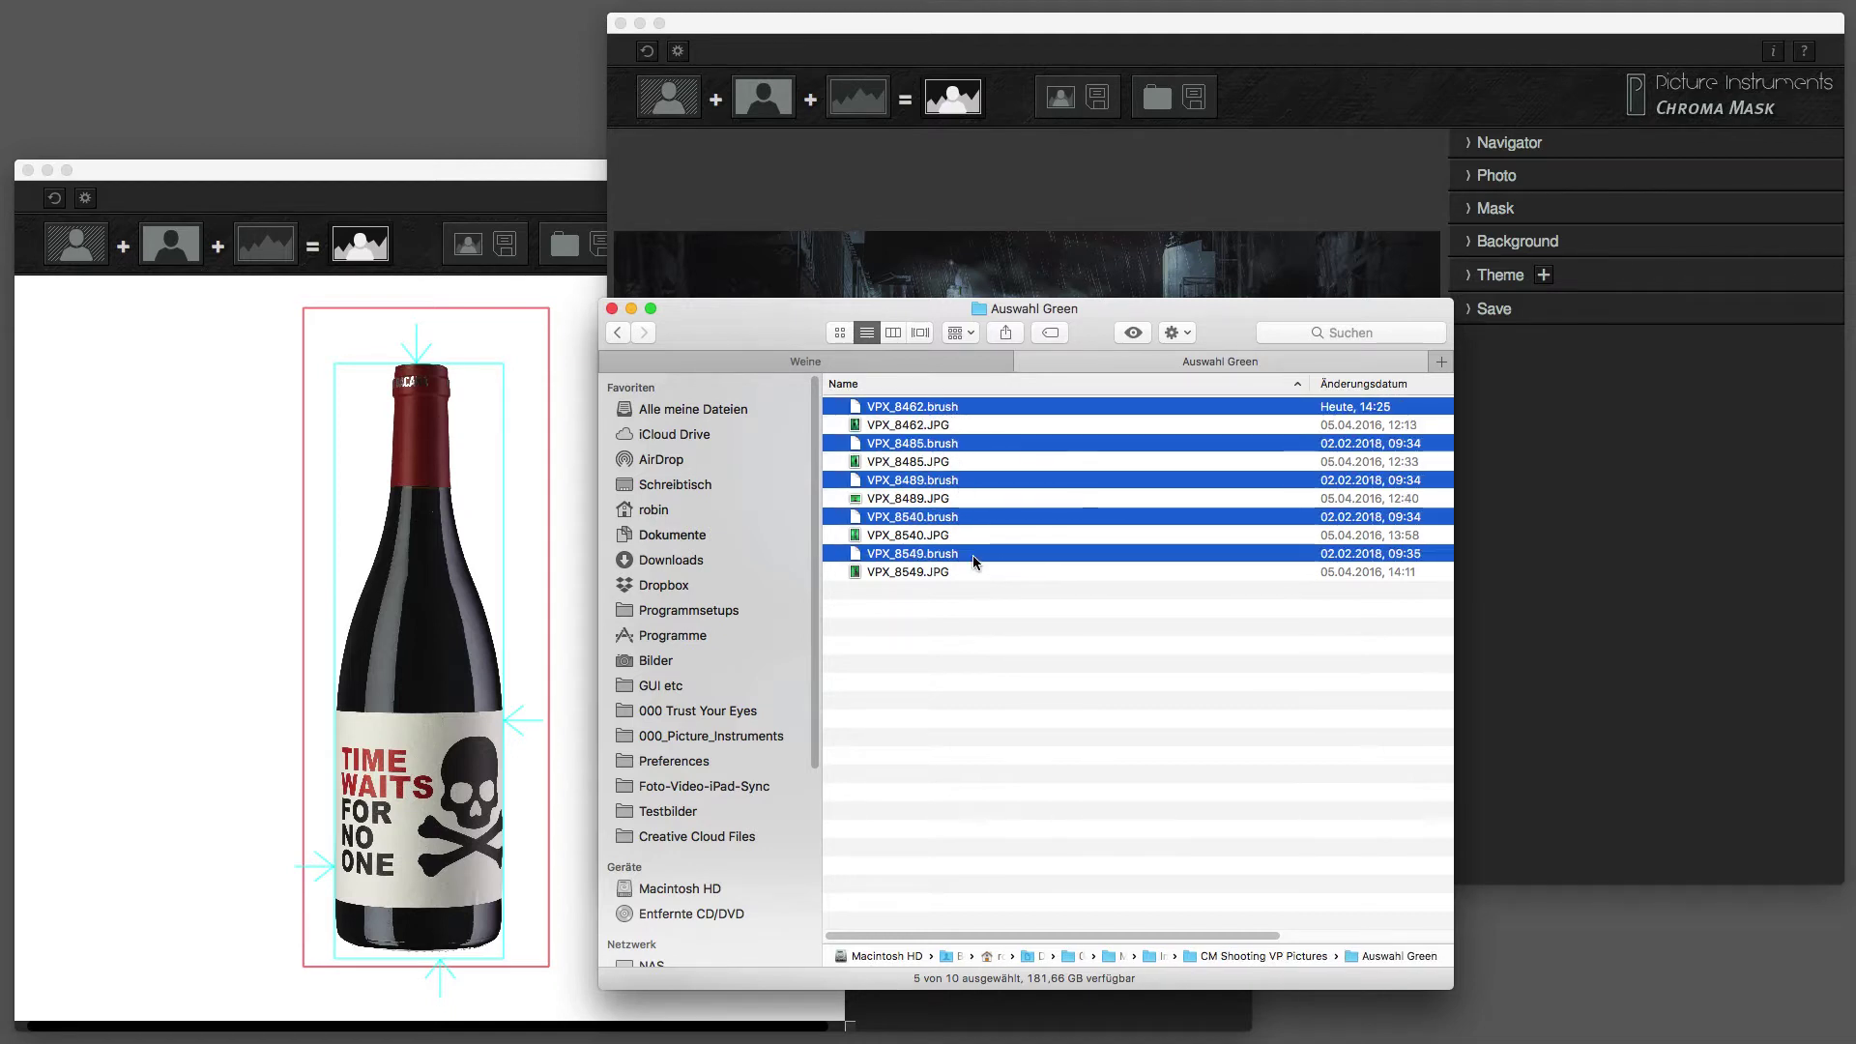
key(super+h)
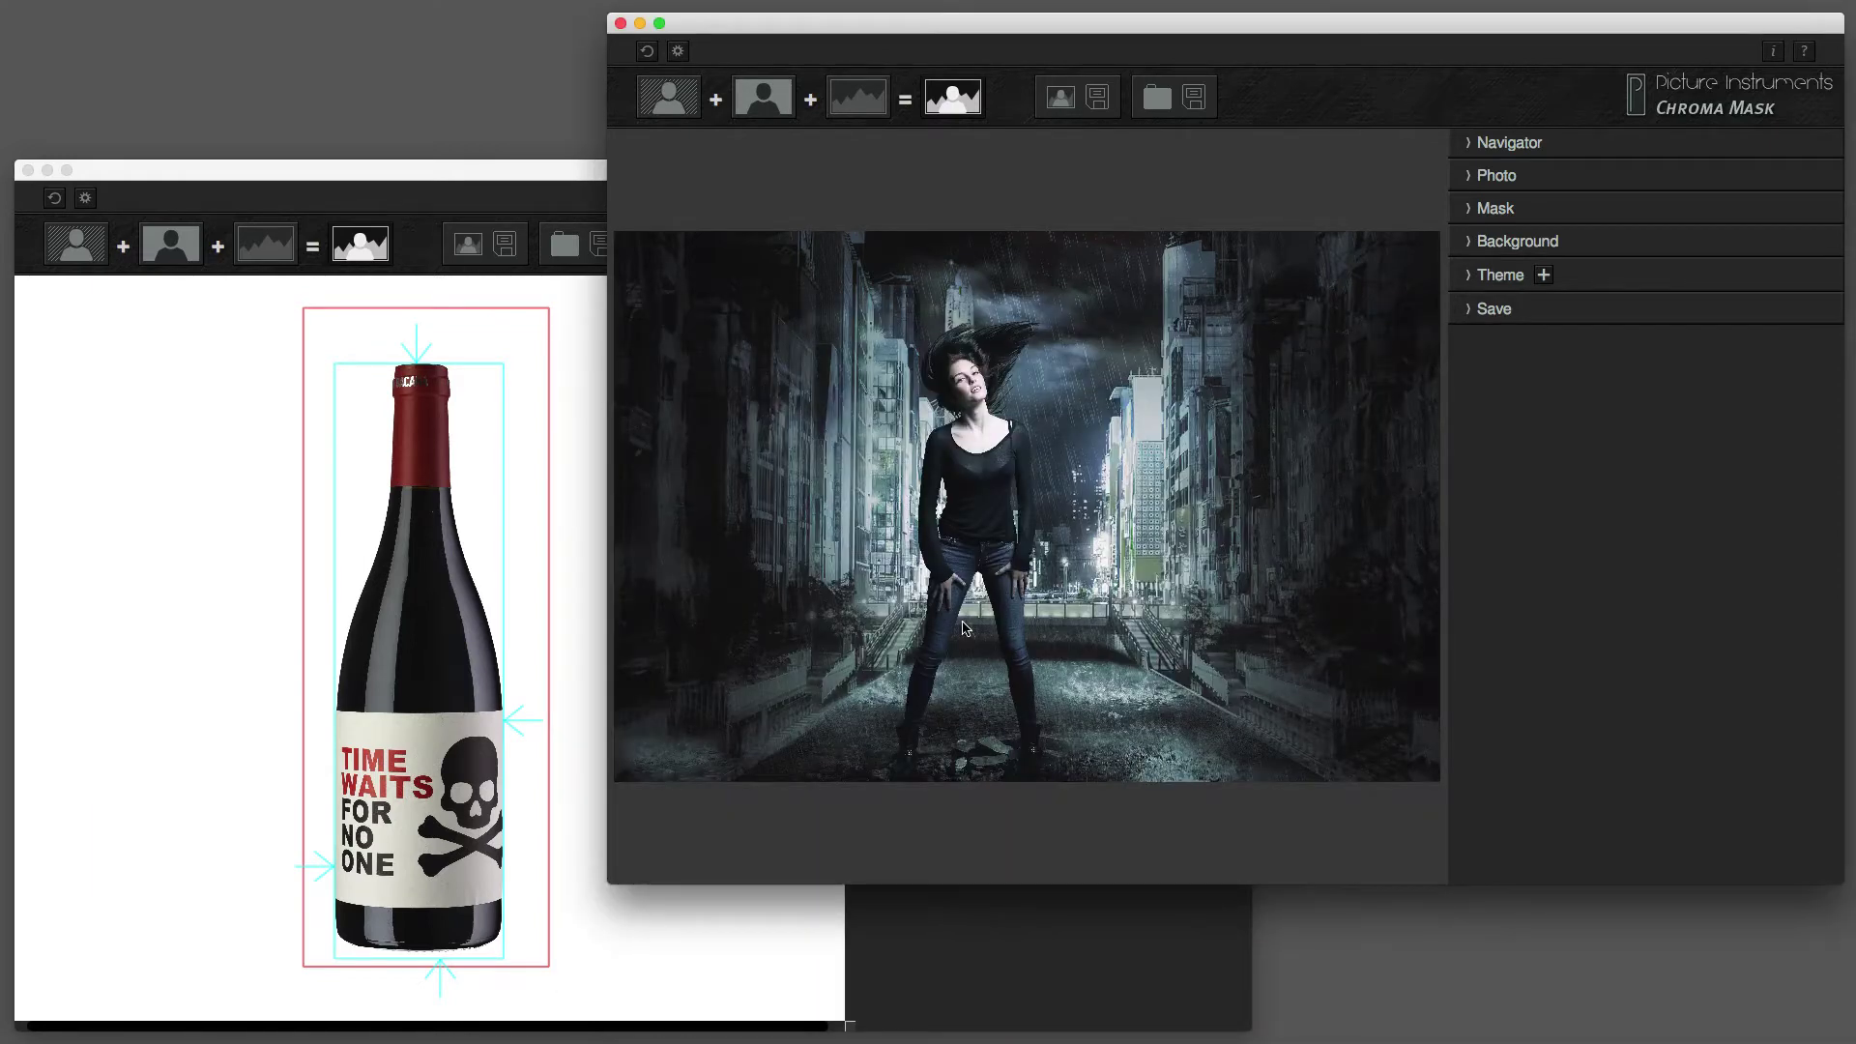
Reset Chroma Mask and Mask Integrator, removing all .brush files from the Auswahl Green and Weine folders.
click(645, 51)
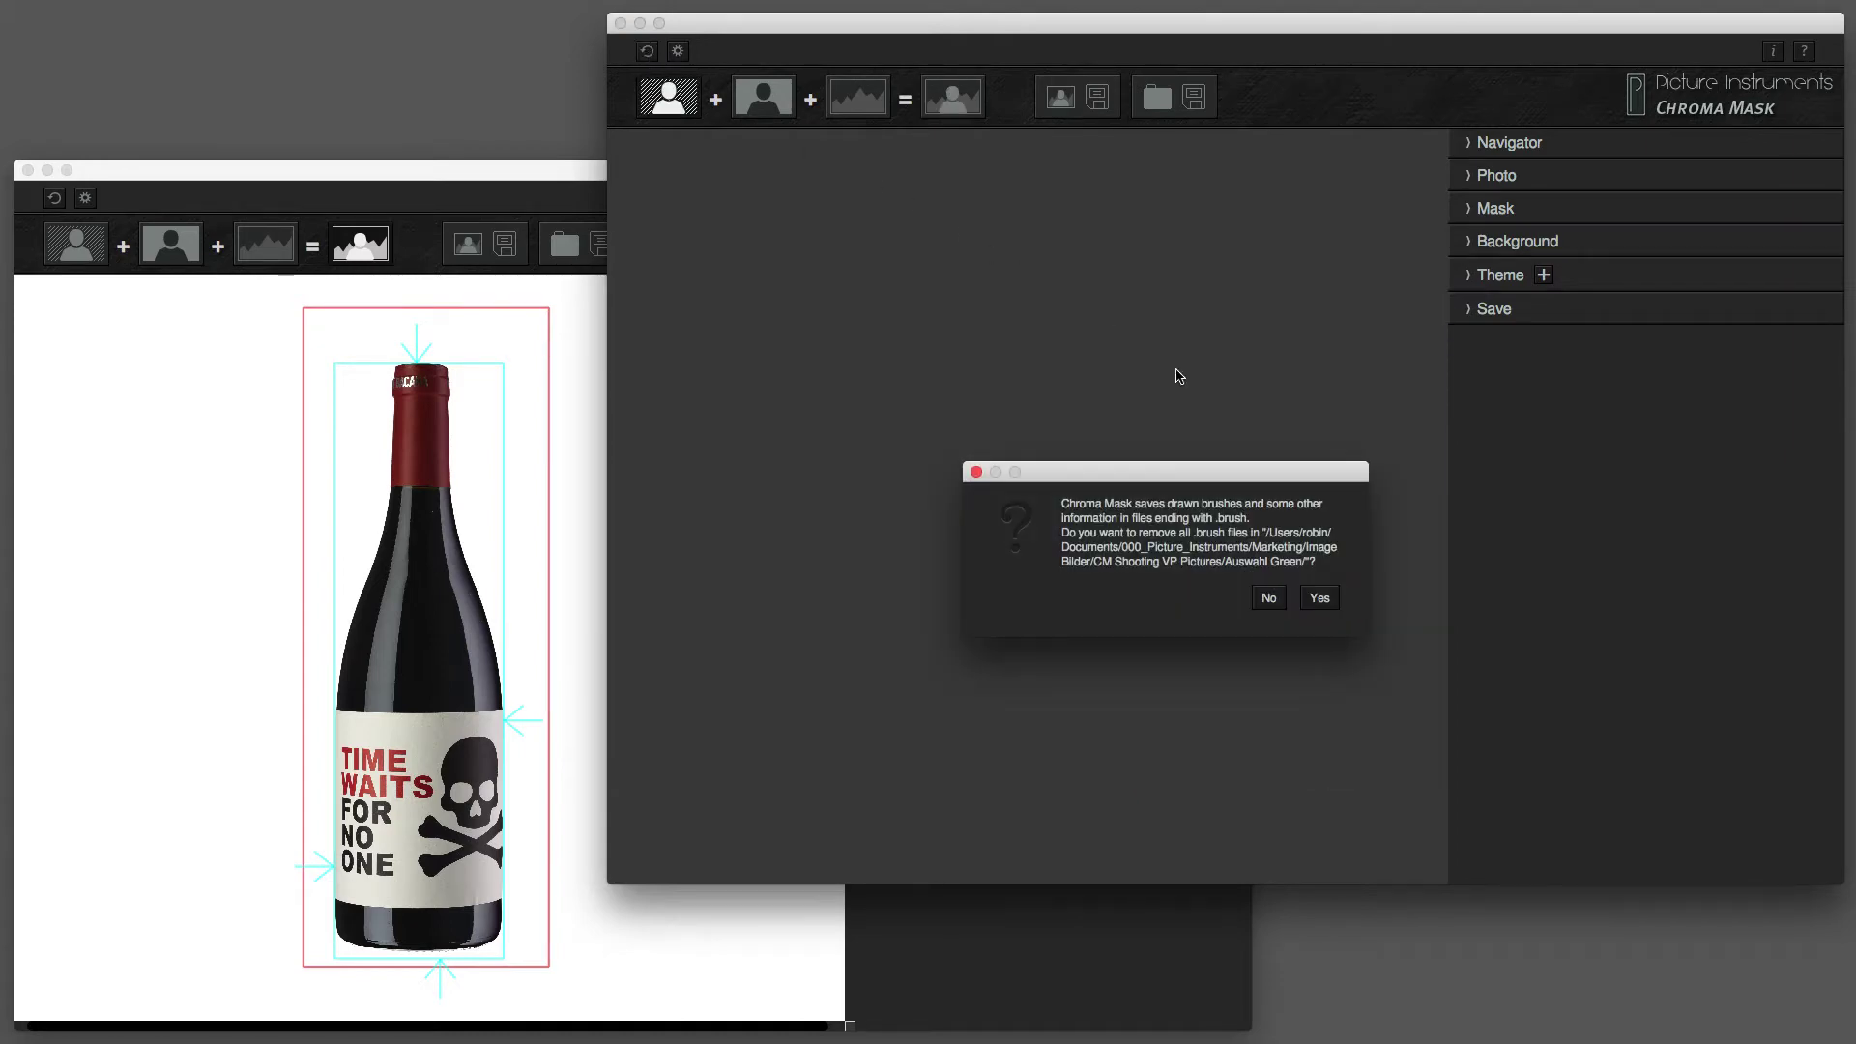
click(1321, 598)
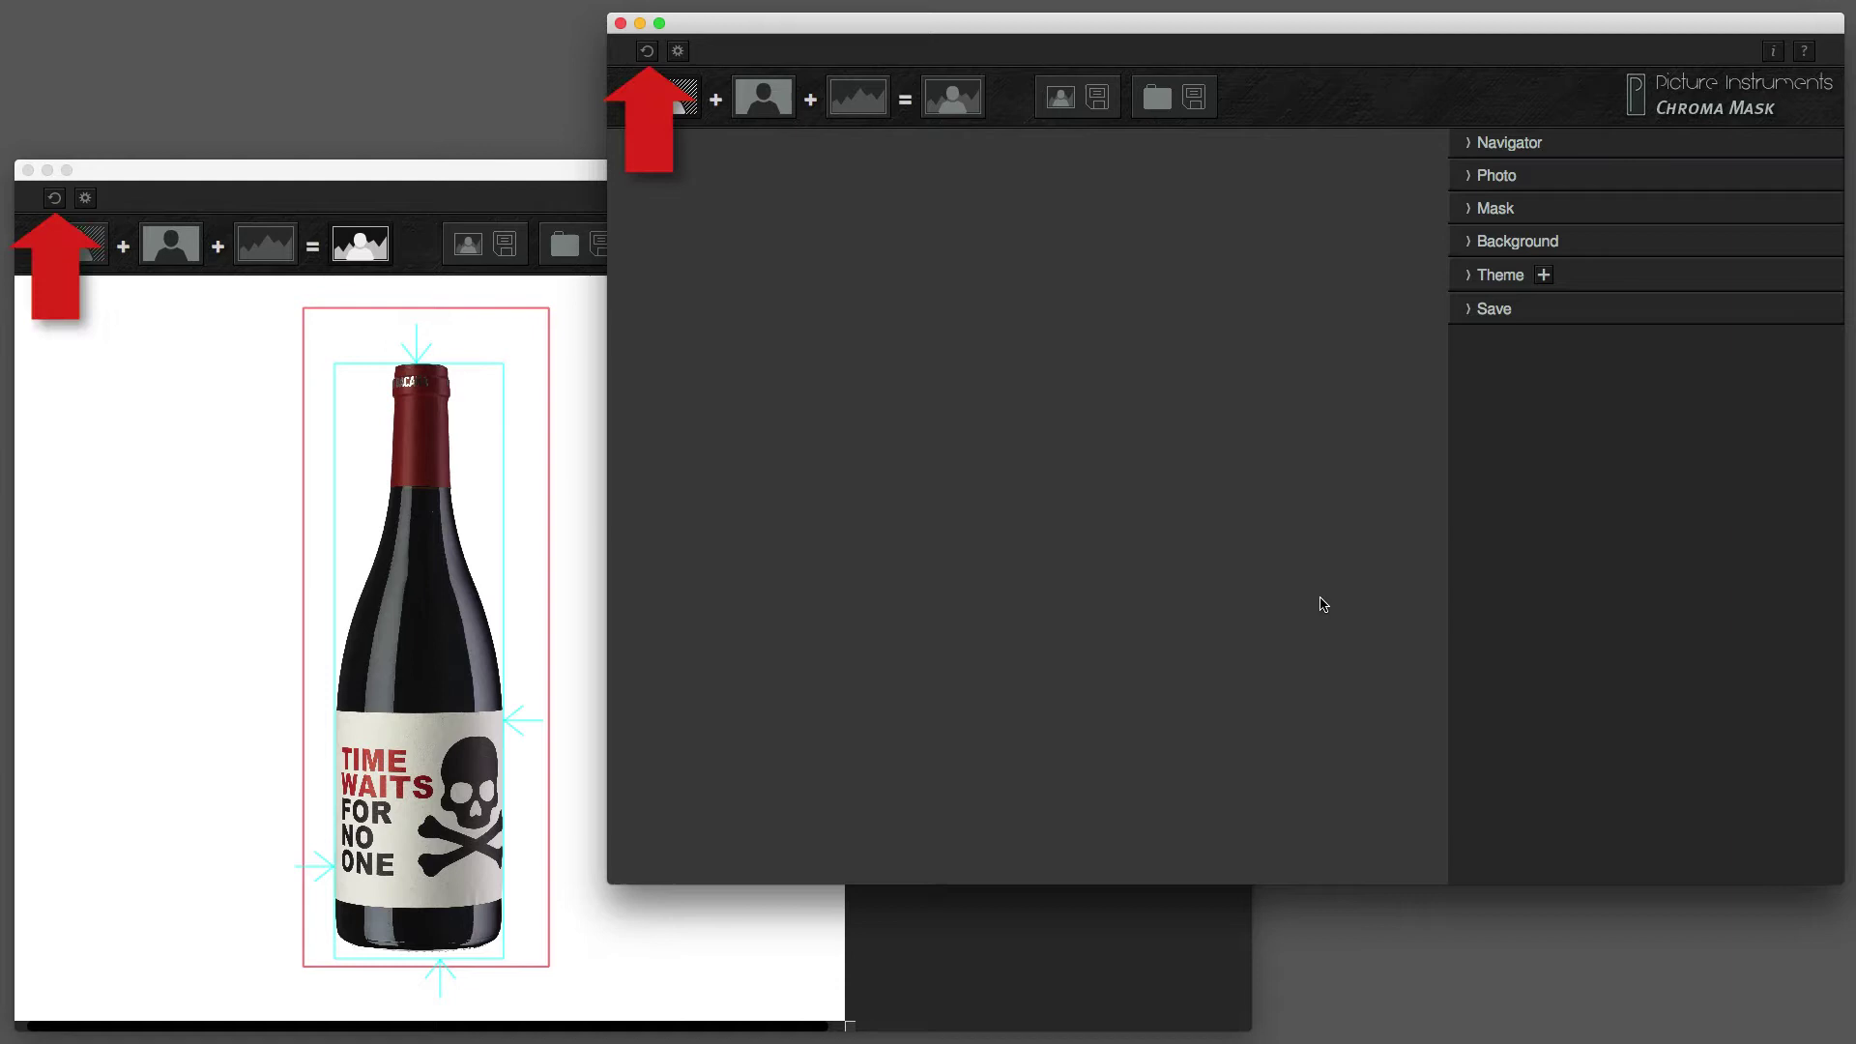
click(284, 170)
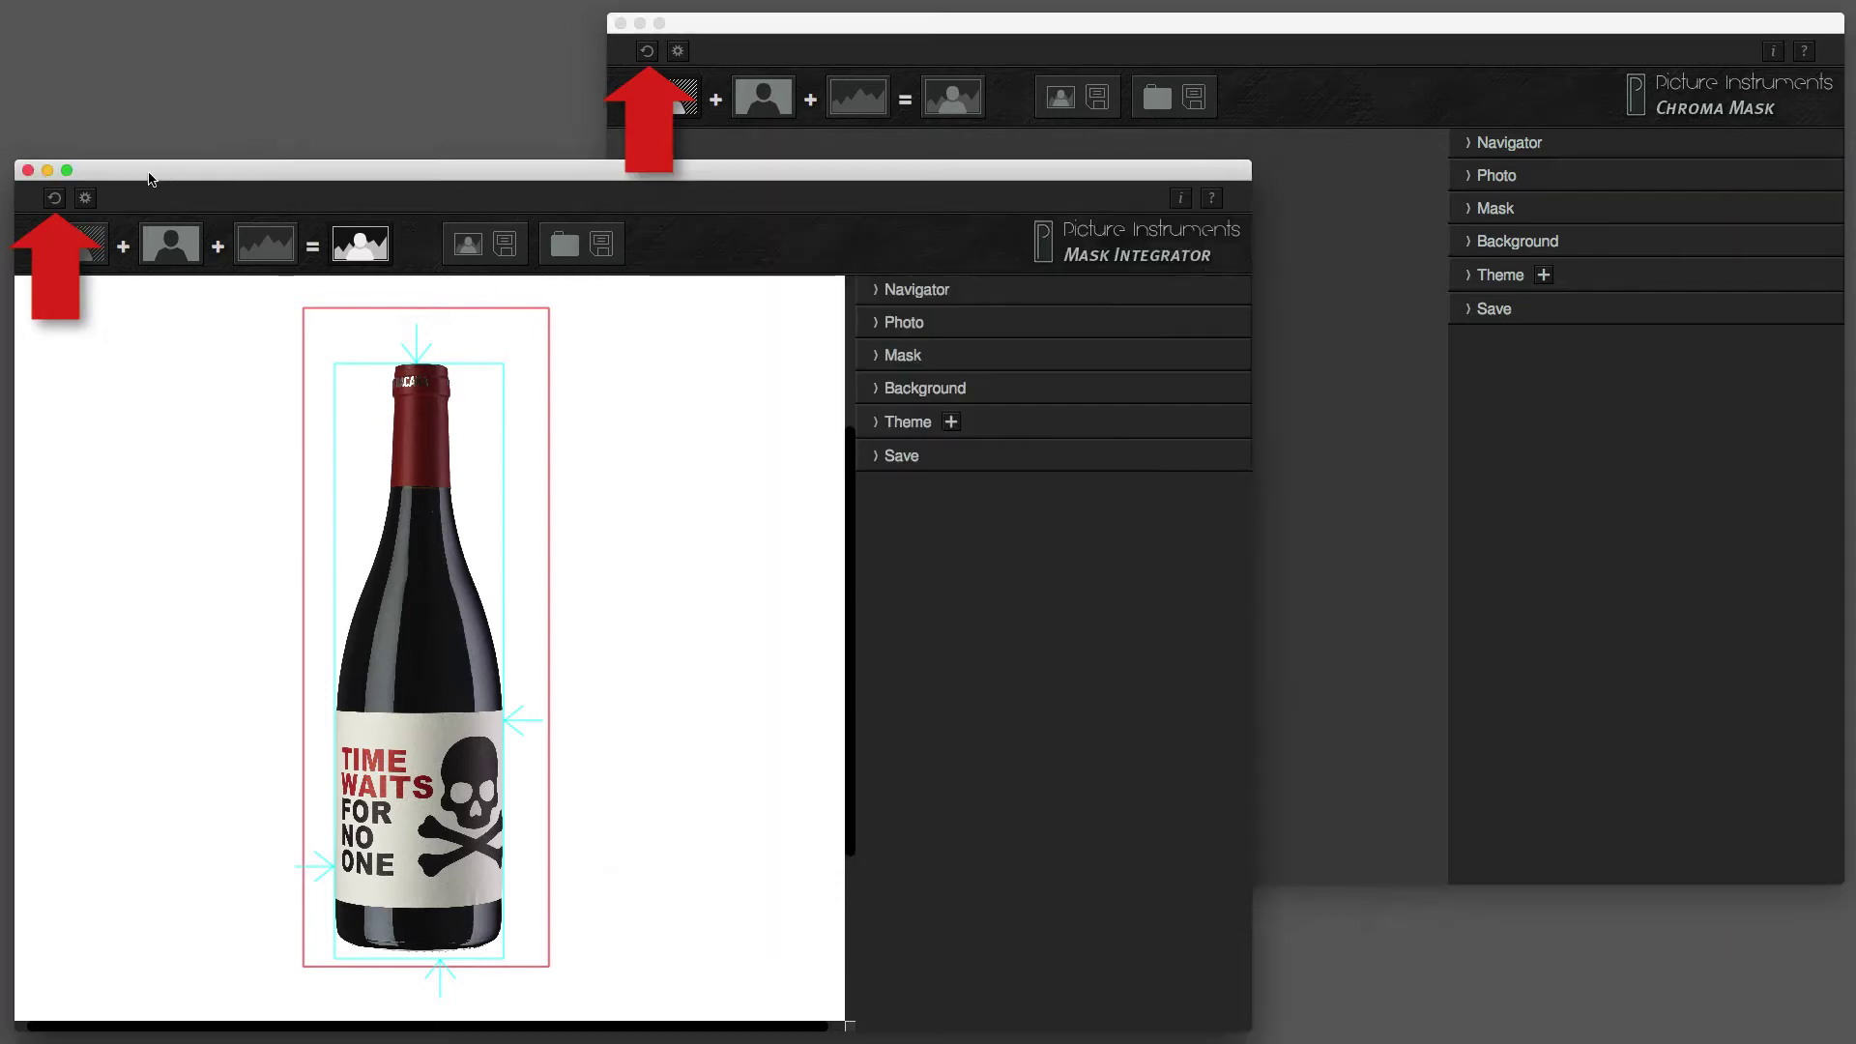
click(57, 200)
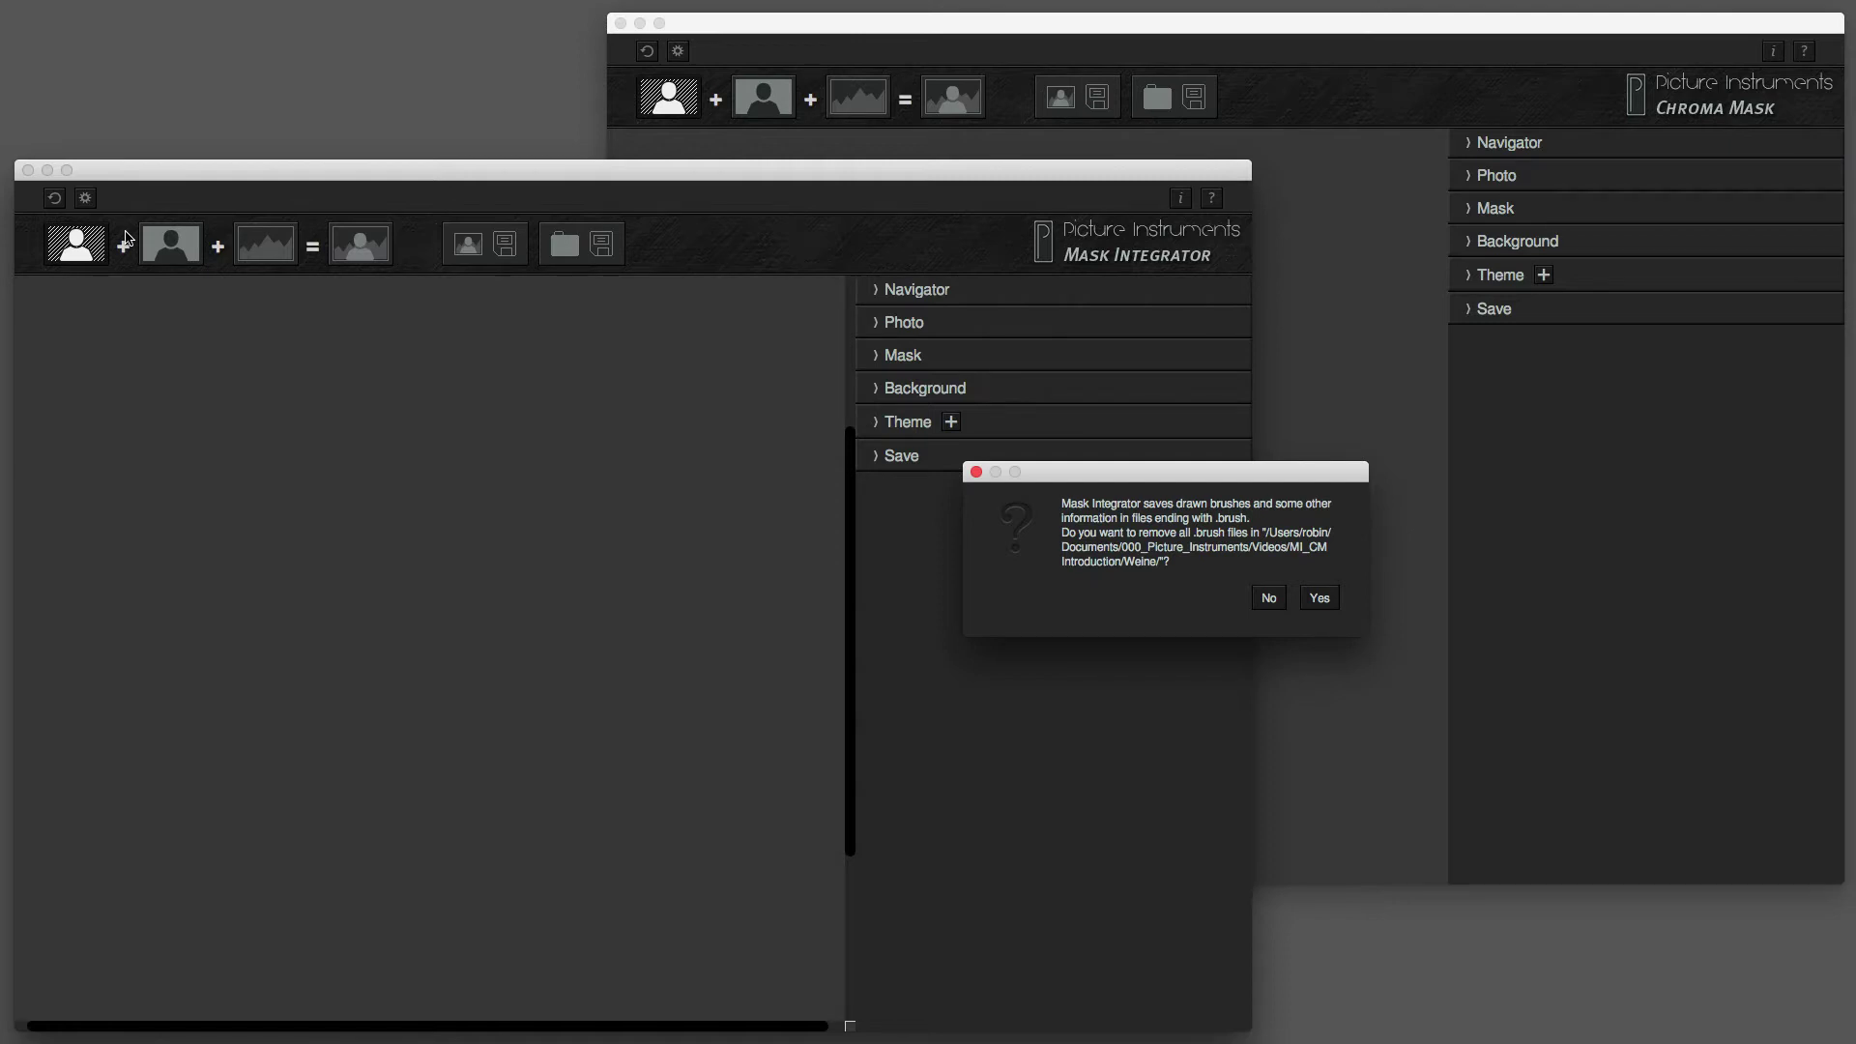
click(1320, 599)
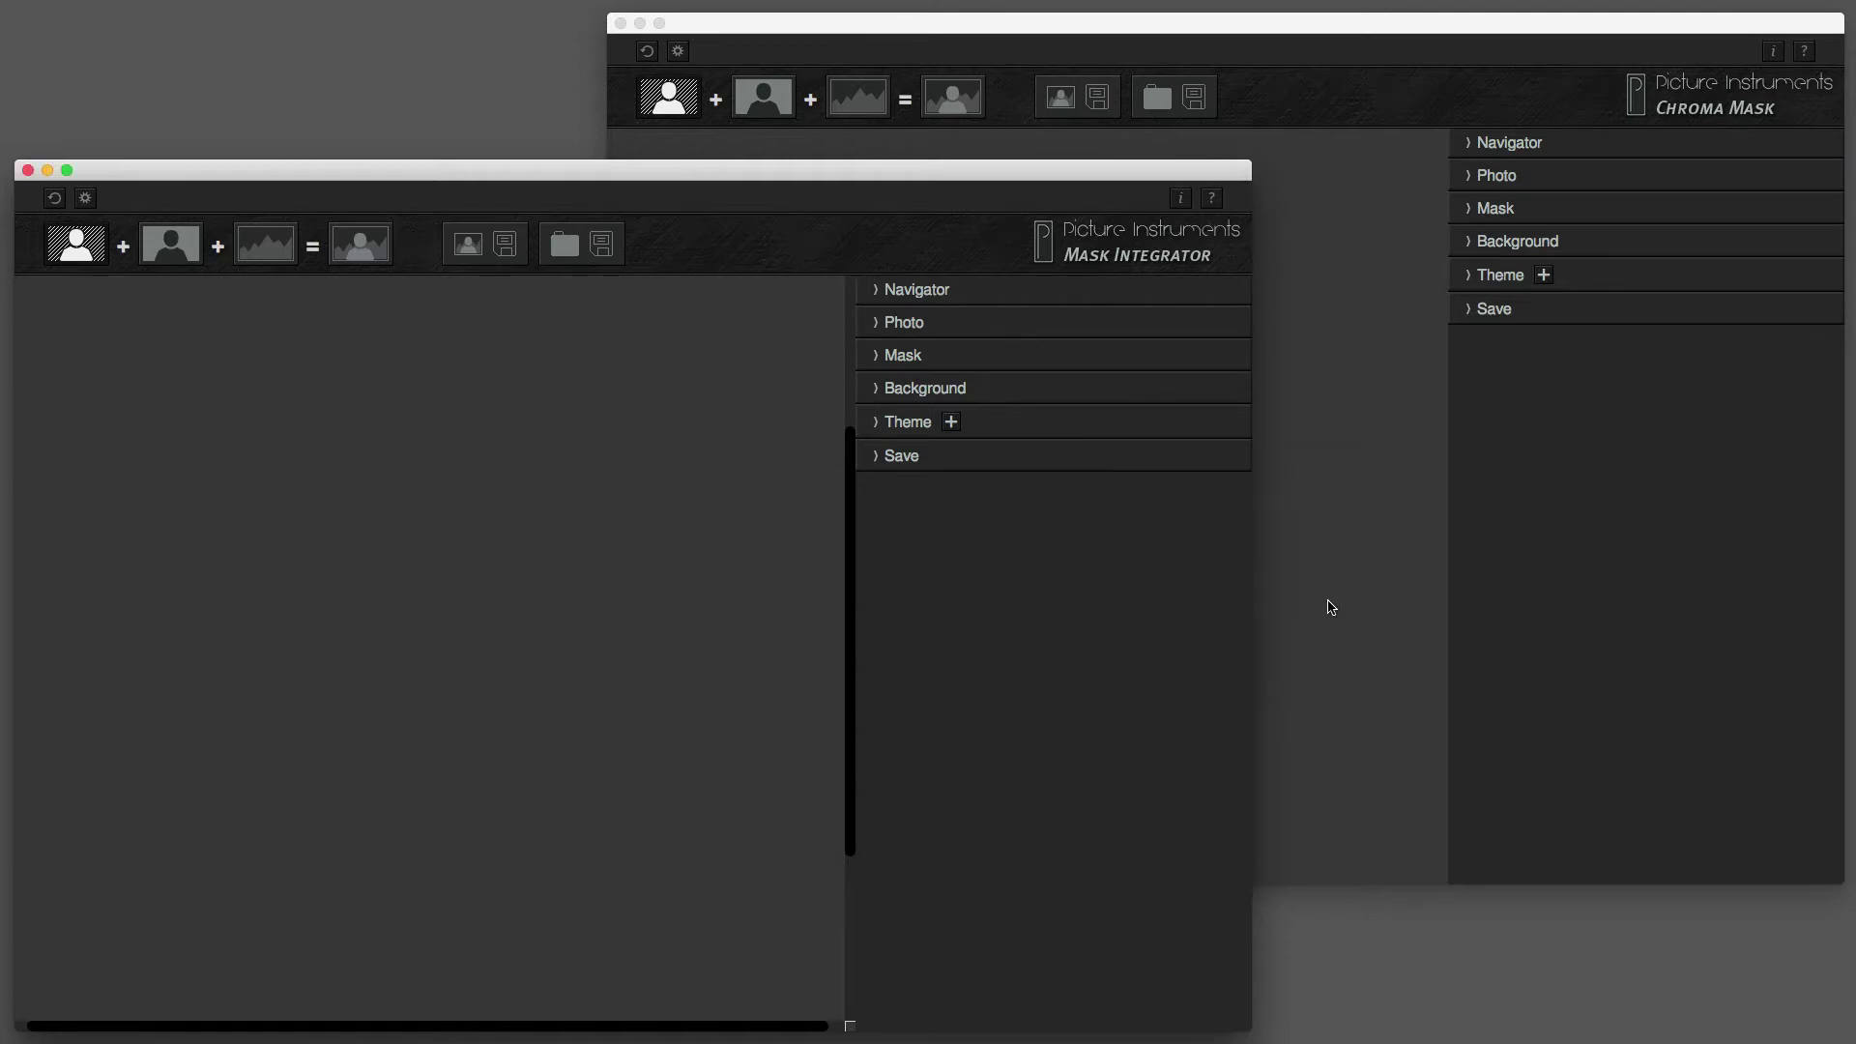
Check the Auswahl Green folder in Finder for remaining .brush files and return to Chroma Mask.
click(1450, 30)
key(super+Tab)
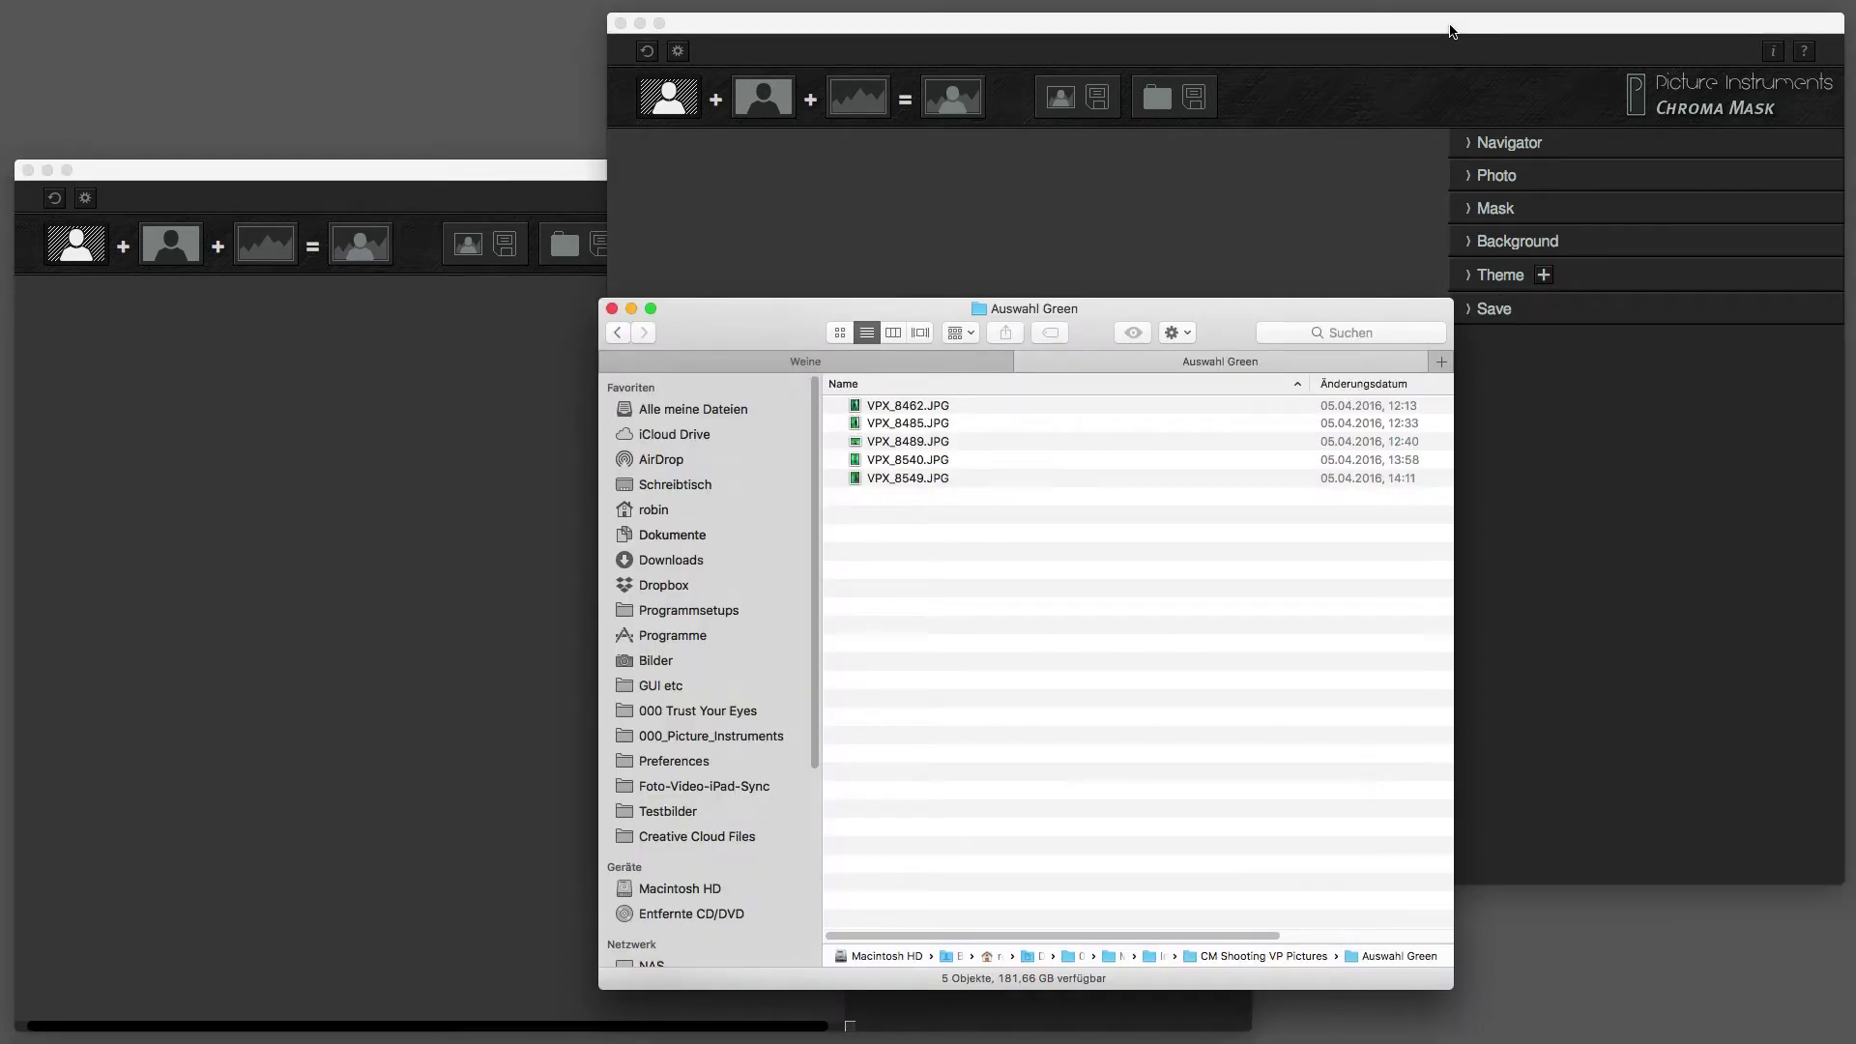
key(super+h)
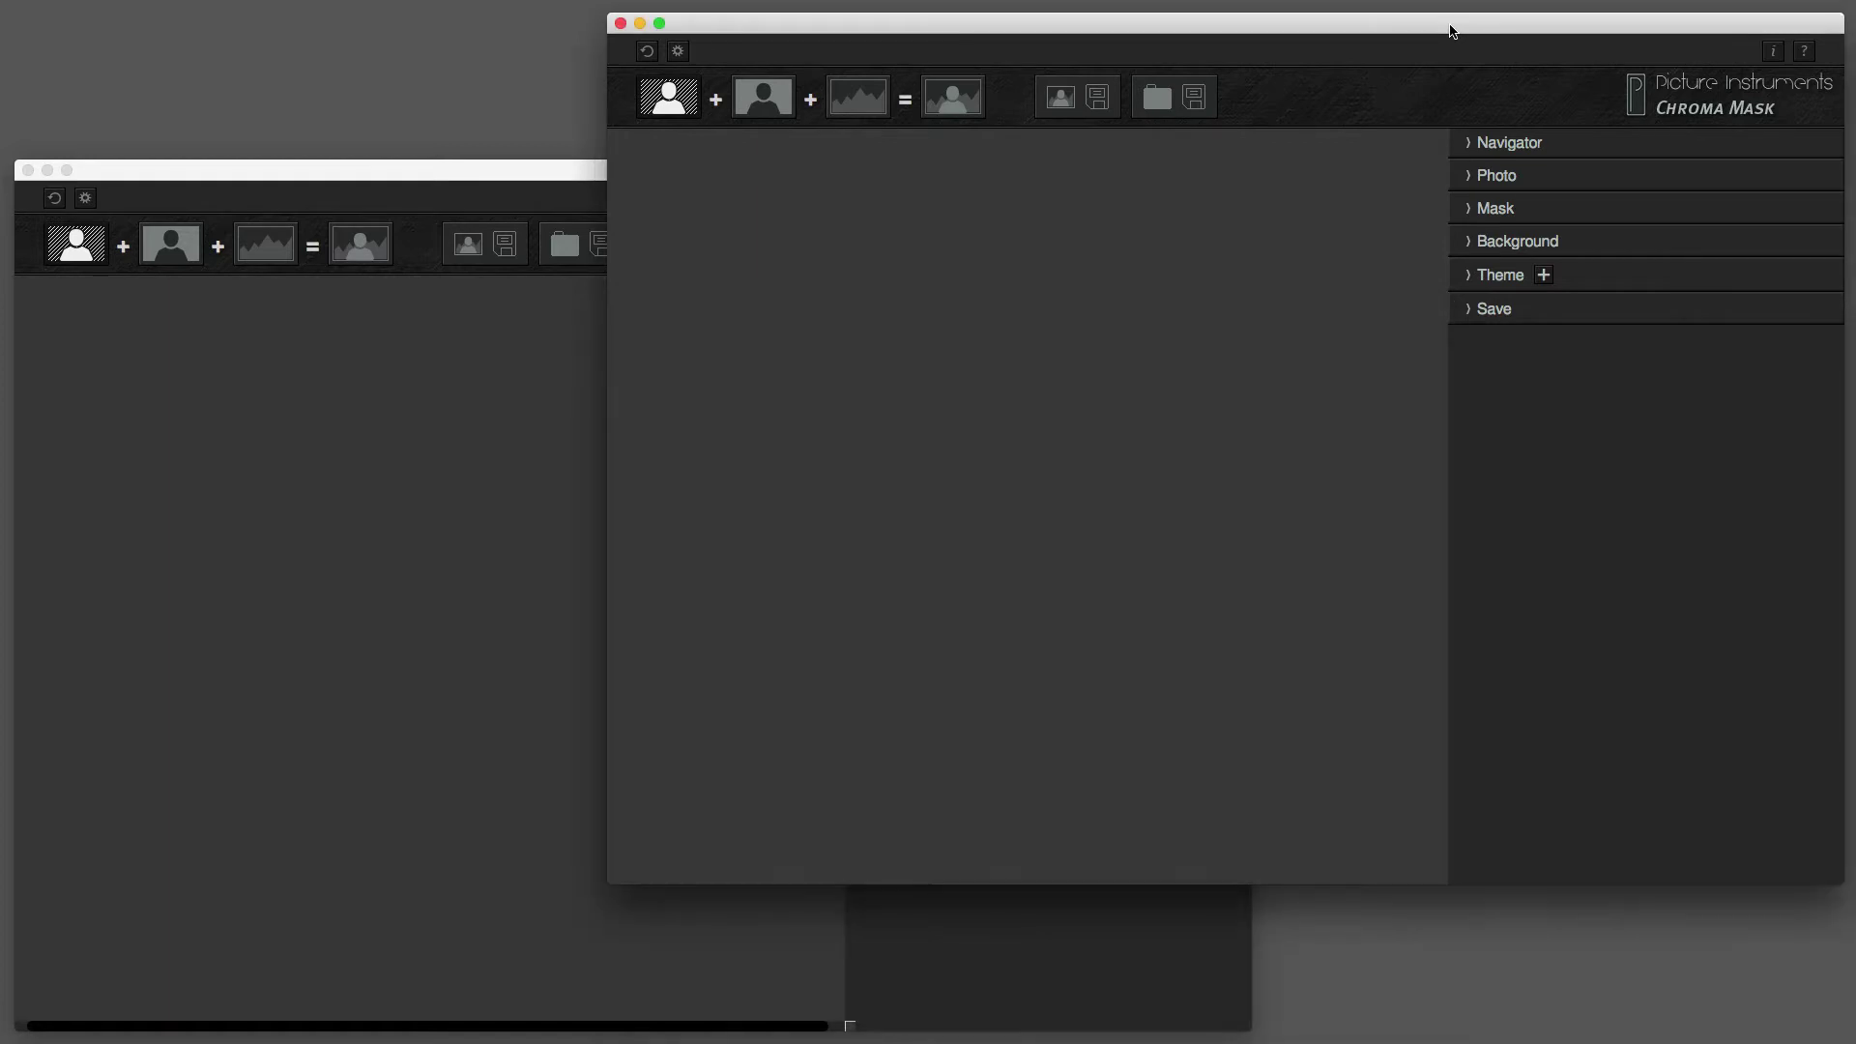
Load the photo VPX_8462.JPG from the Auswahl Green folder into Chroma Mask.
click(1471, 178)
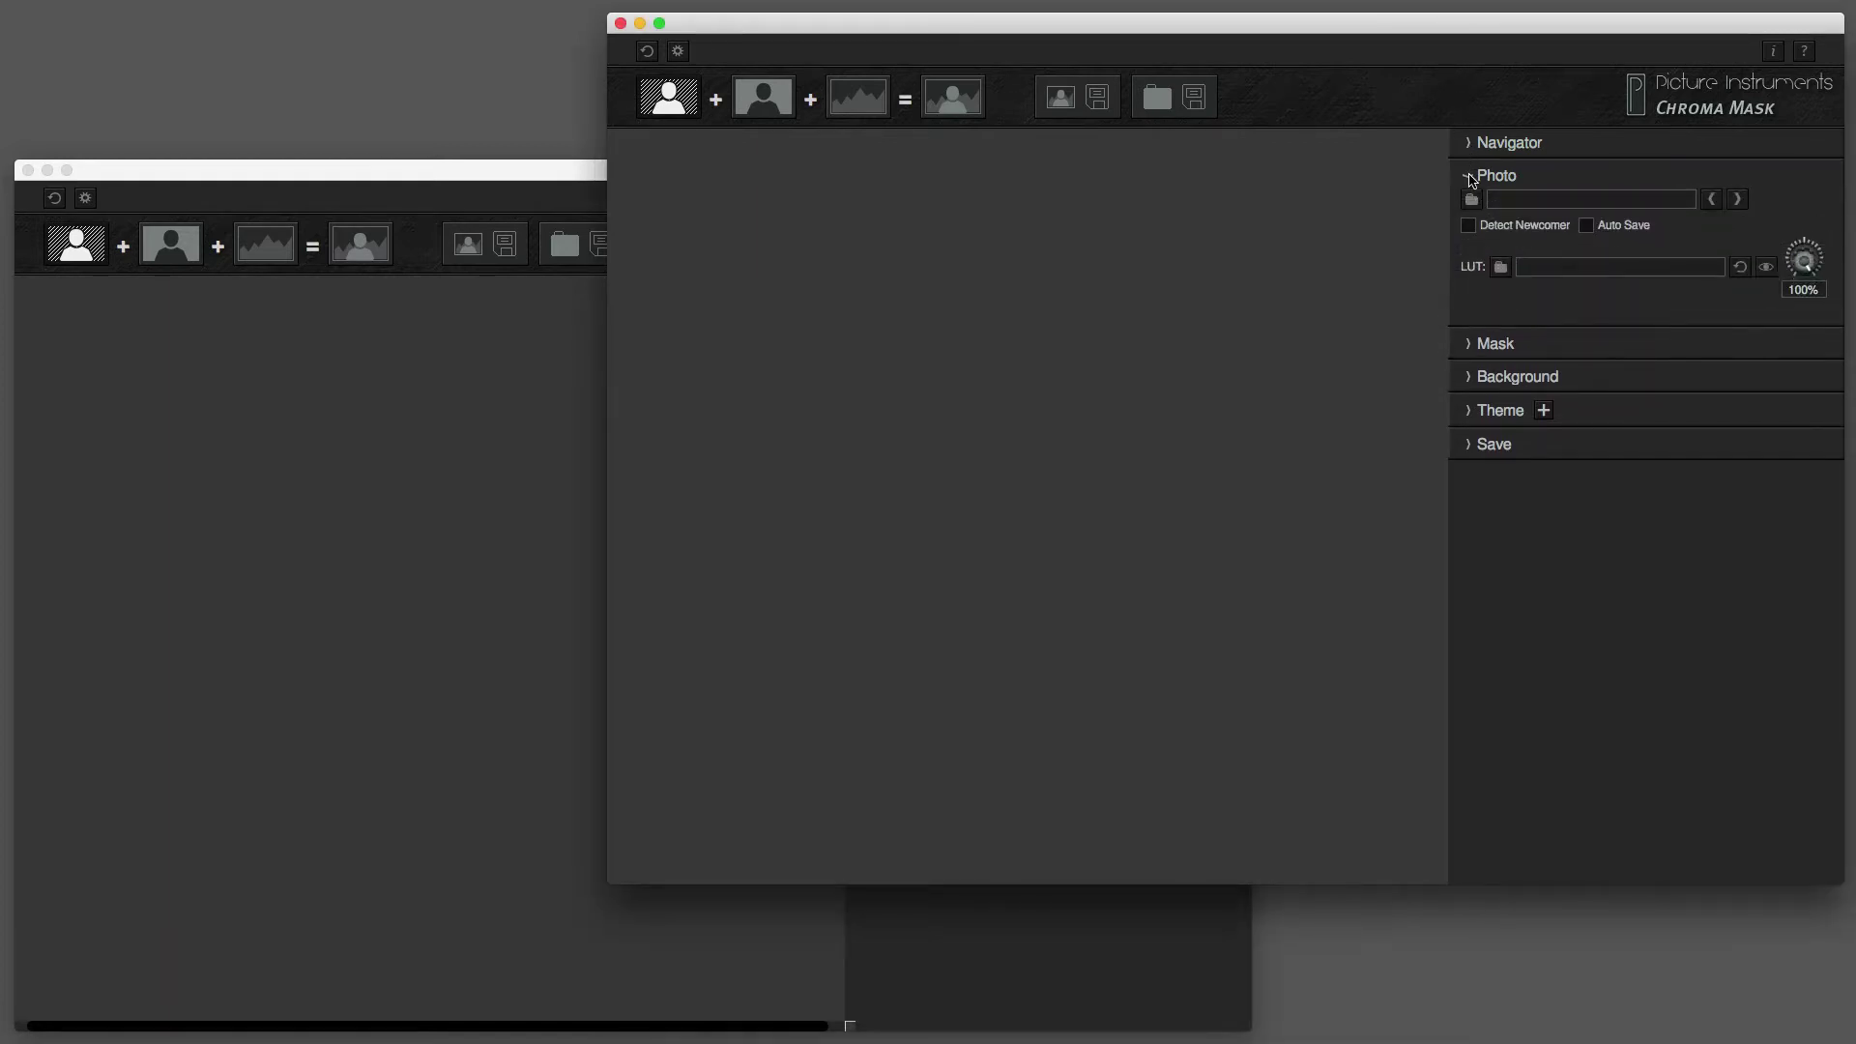
click(1471, 199)
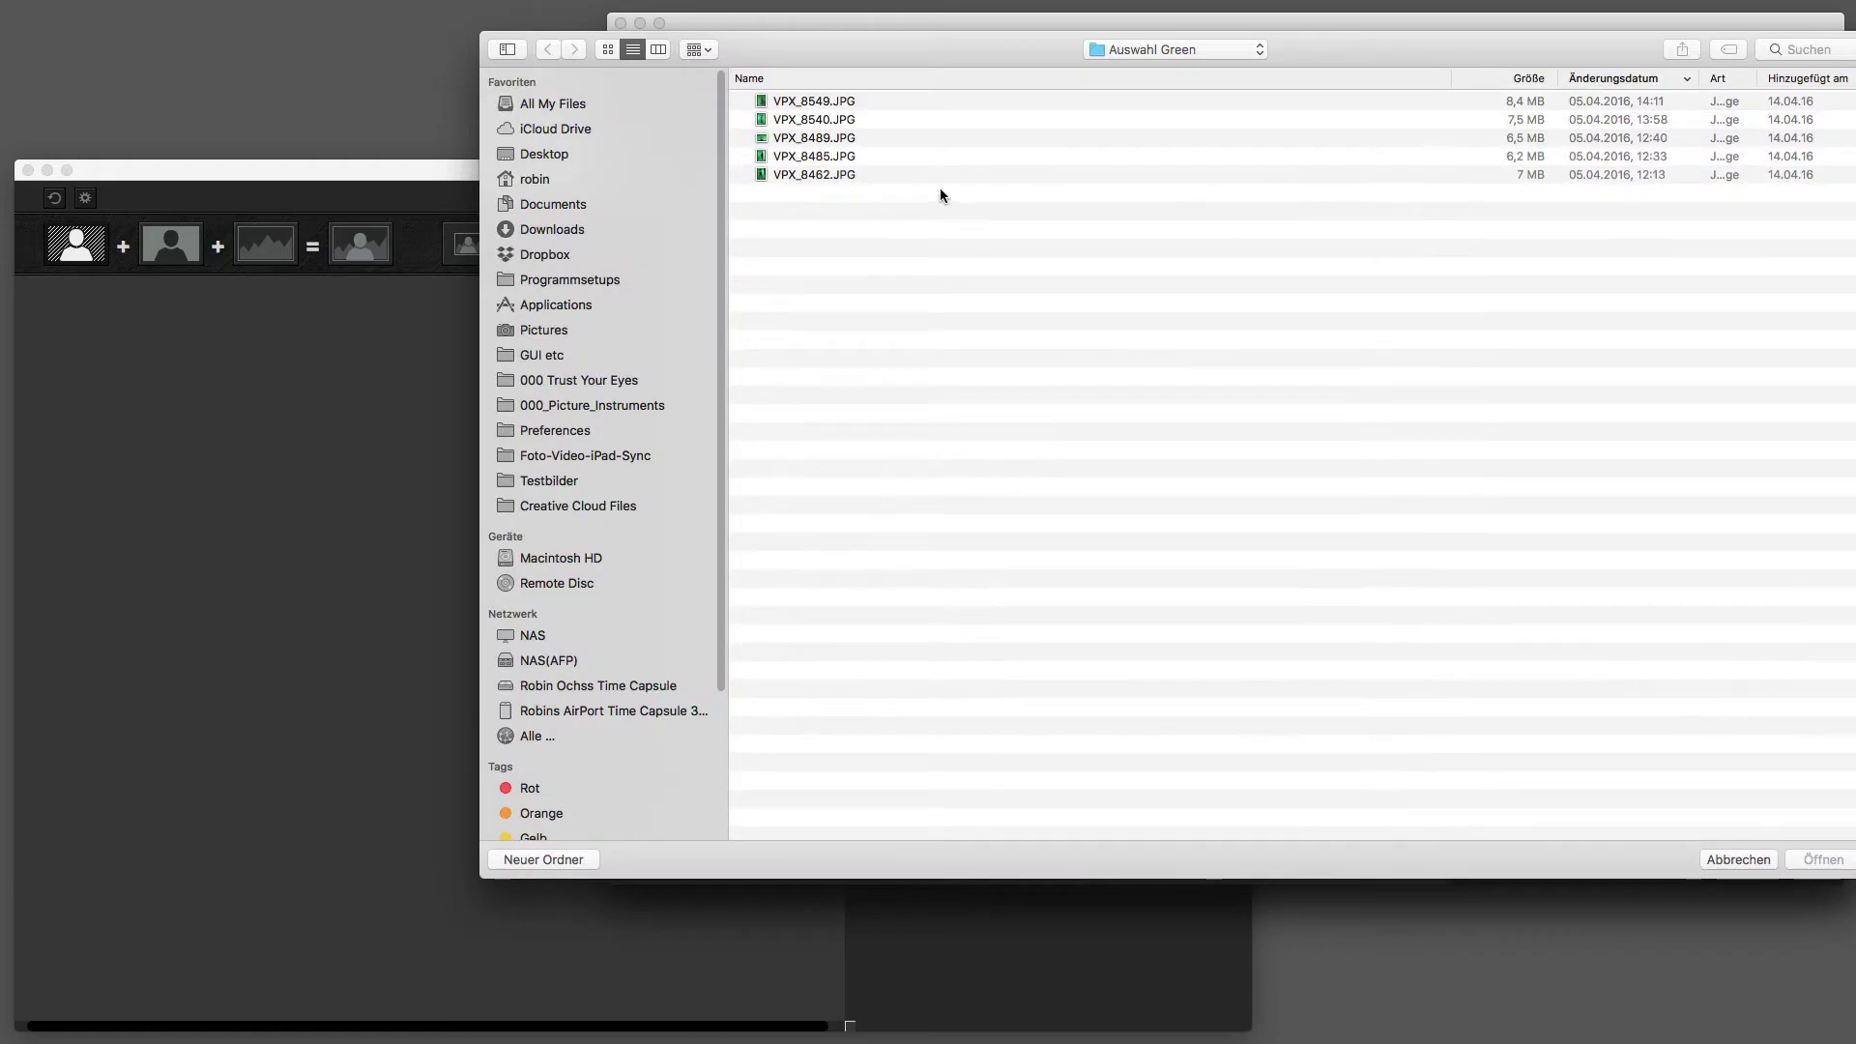
click(814, 176)
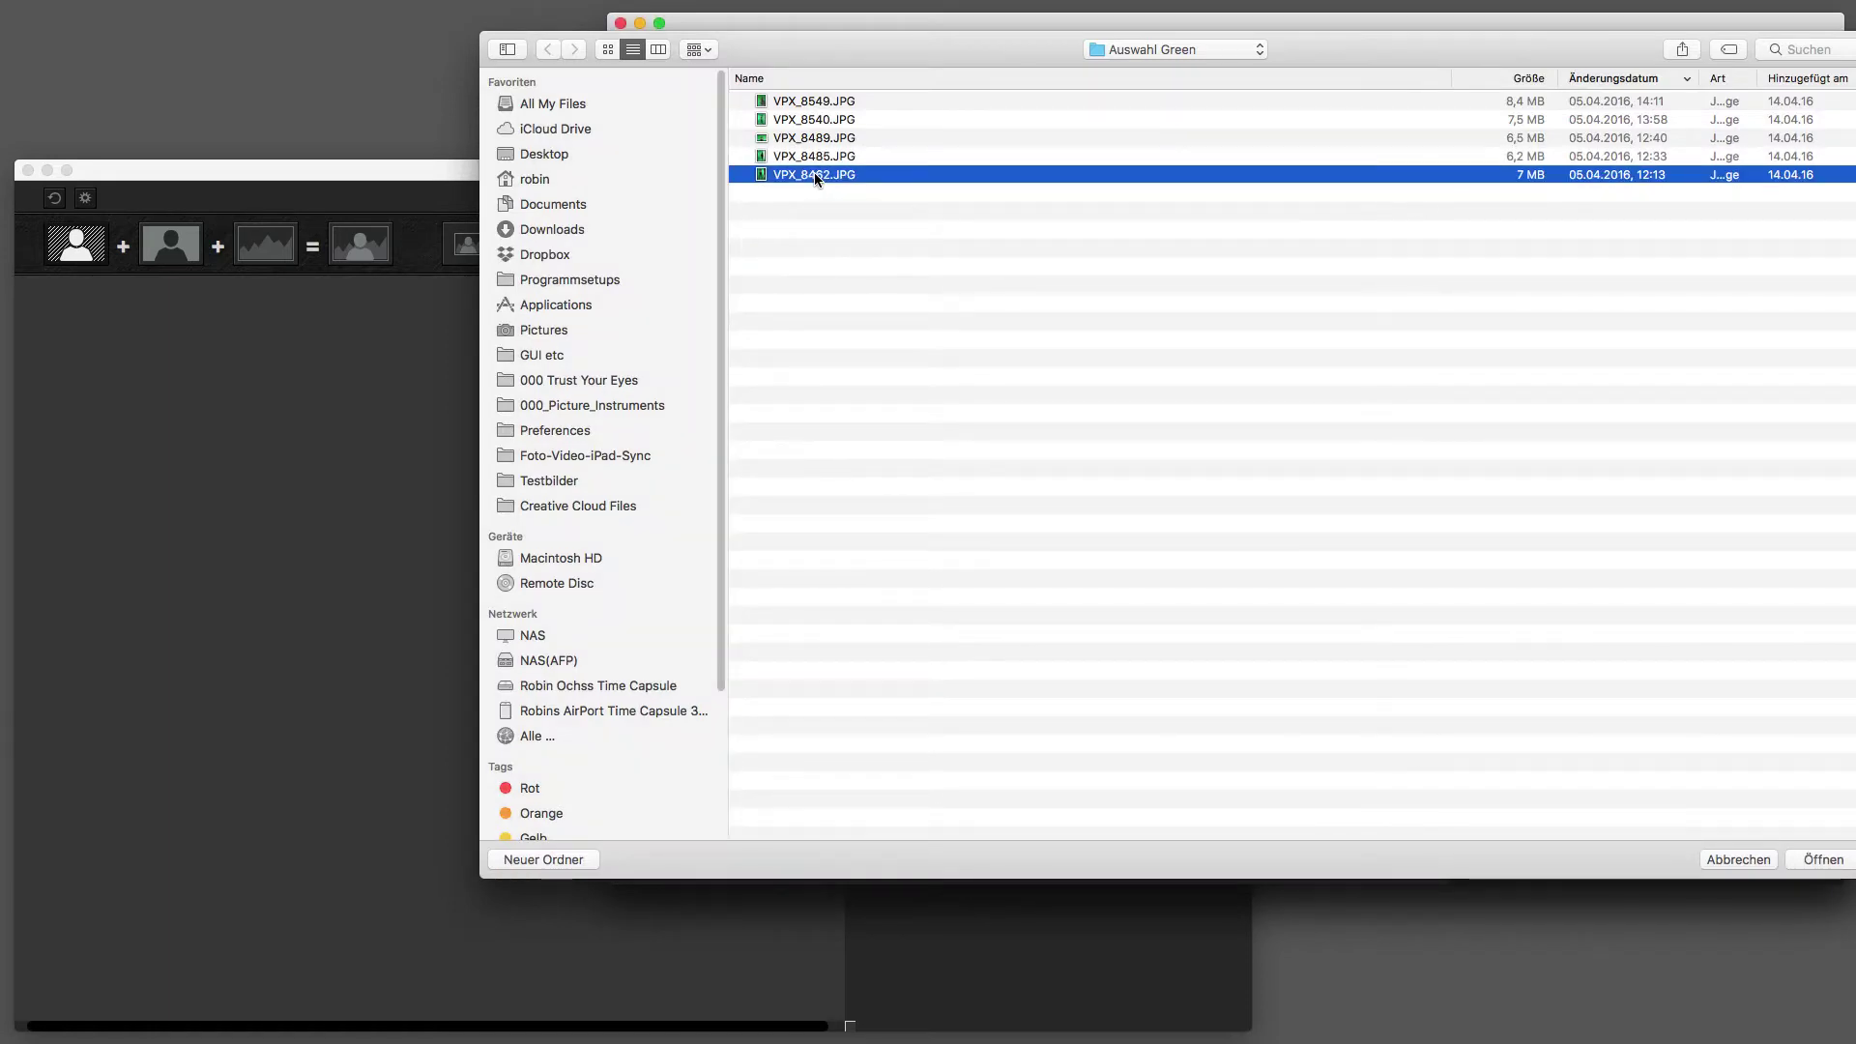
double_click(813, 174)
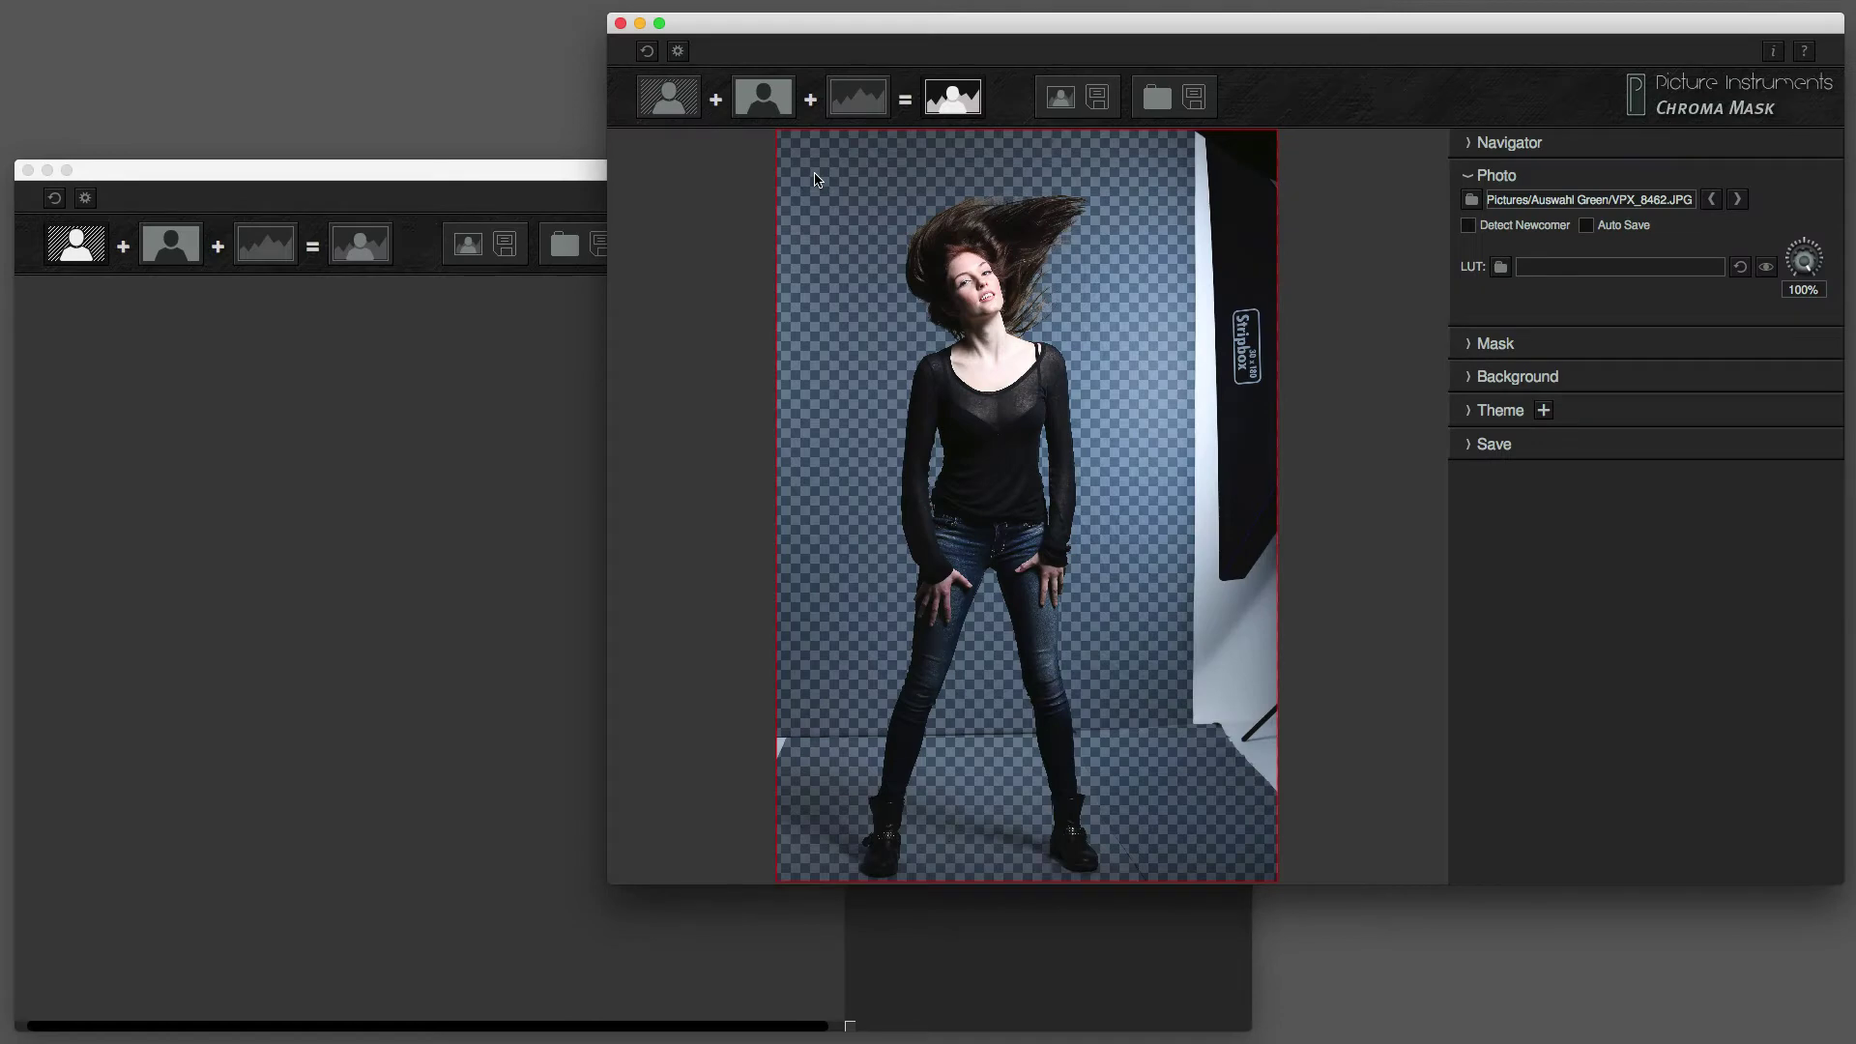
Switch to Mask Integrator and load 03 BWT-1-2018-0244_MZ_1_B.JPG from the Weine folder, sorted by name, as the photo.
click(533, 173)
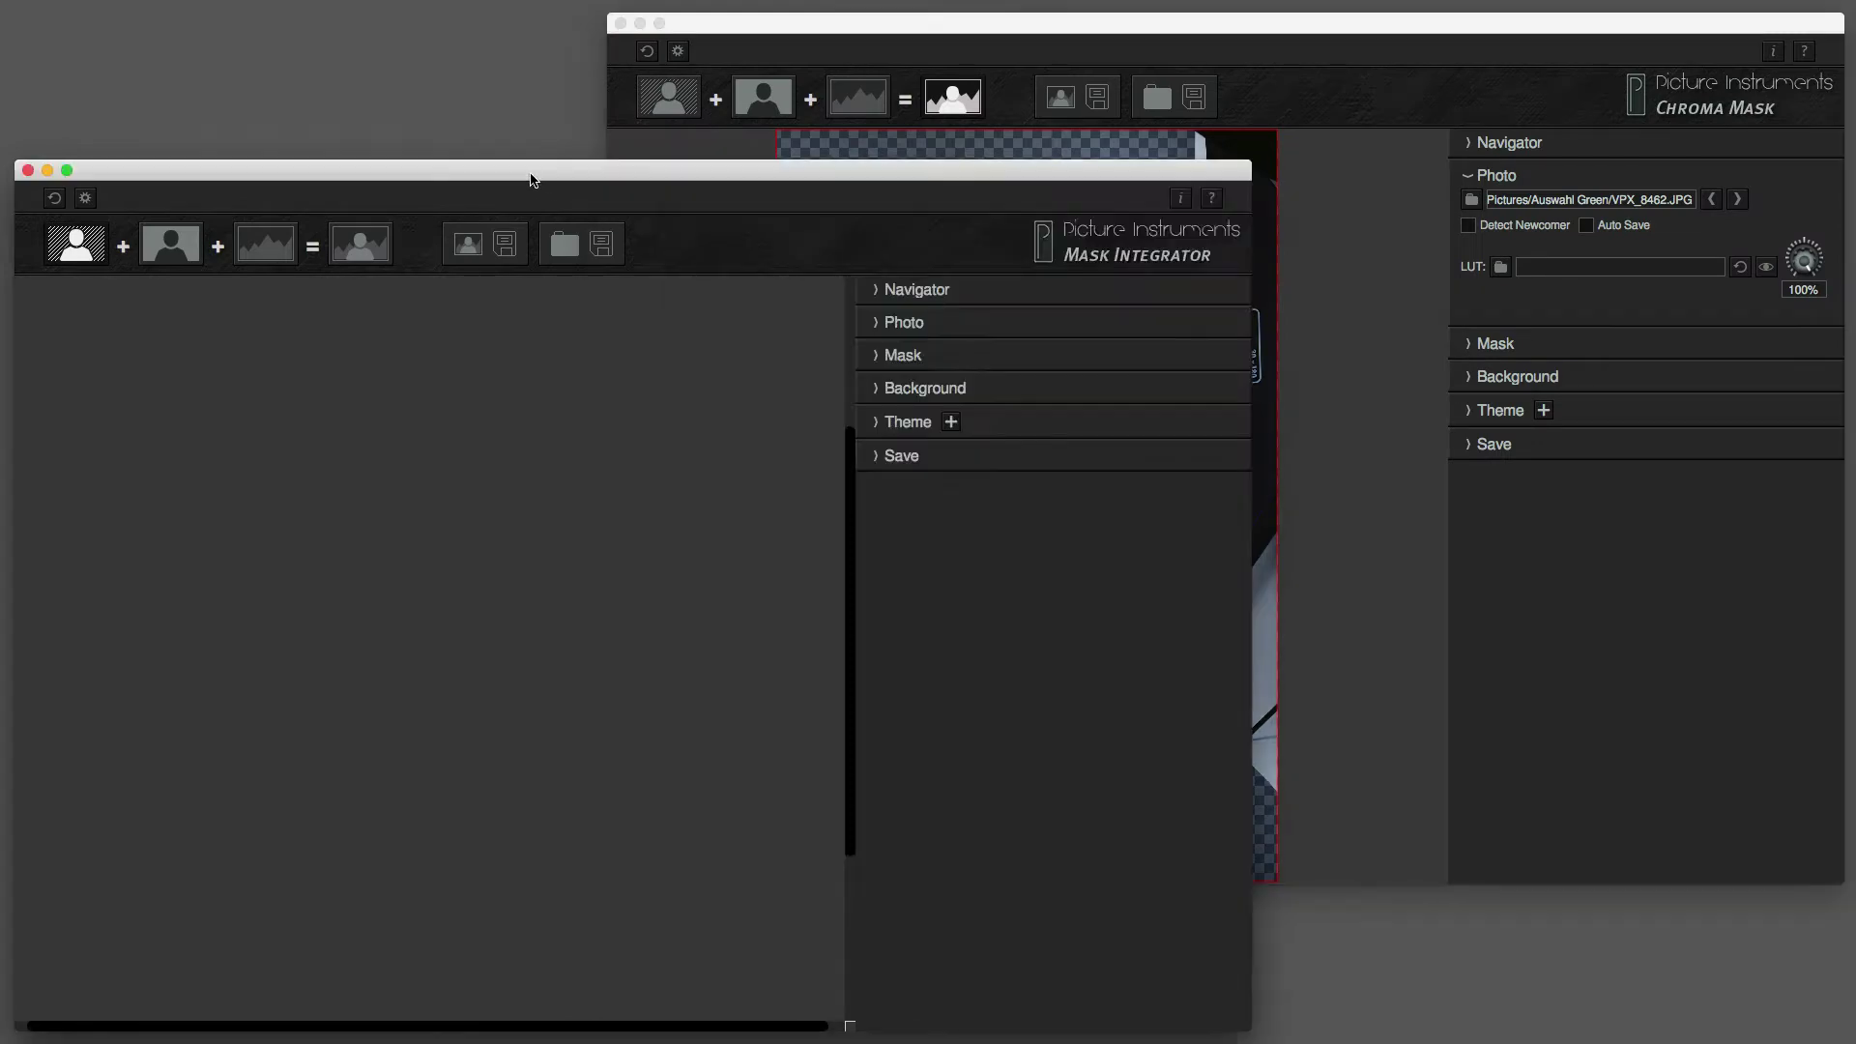
click(904, 321)
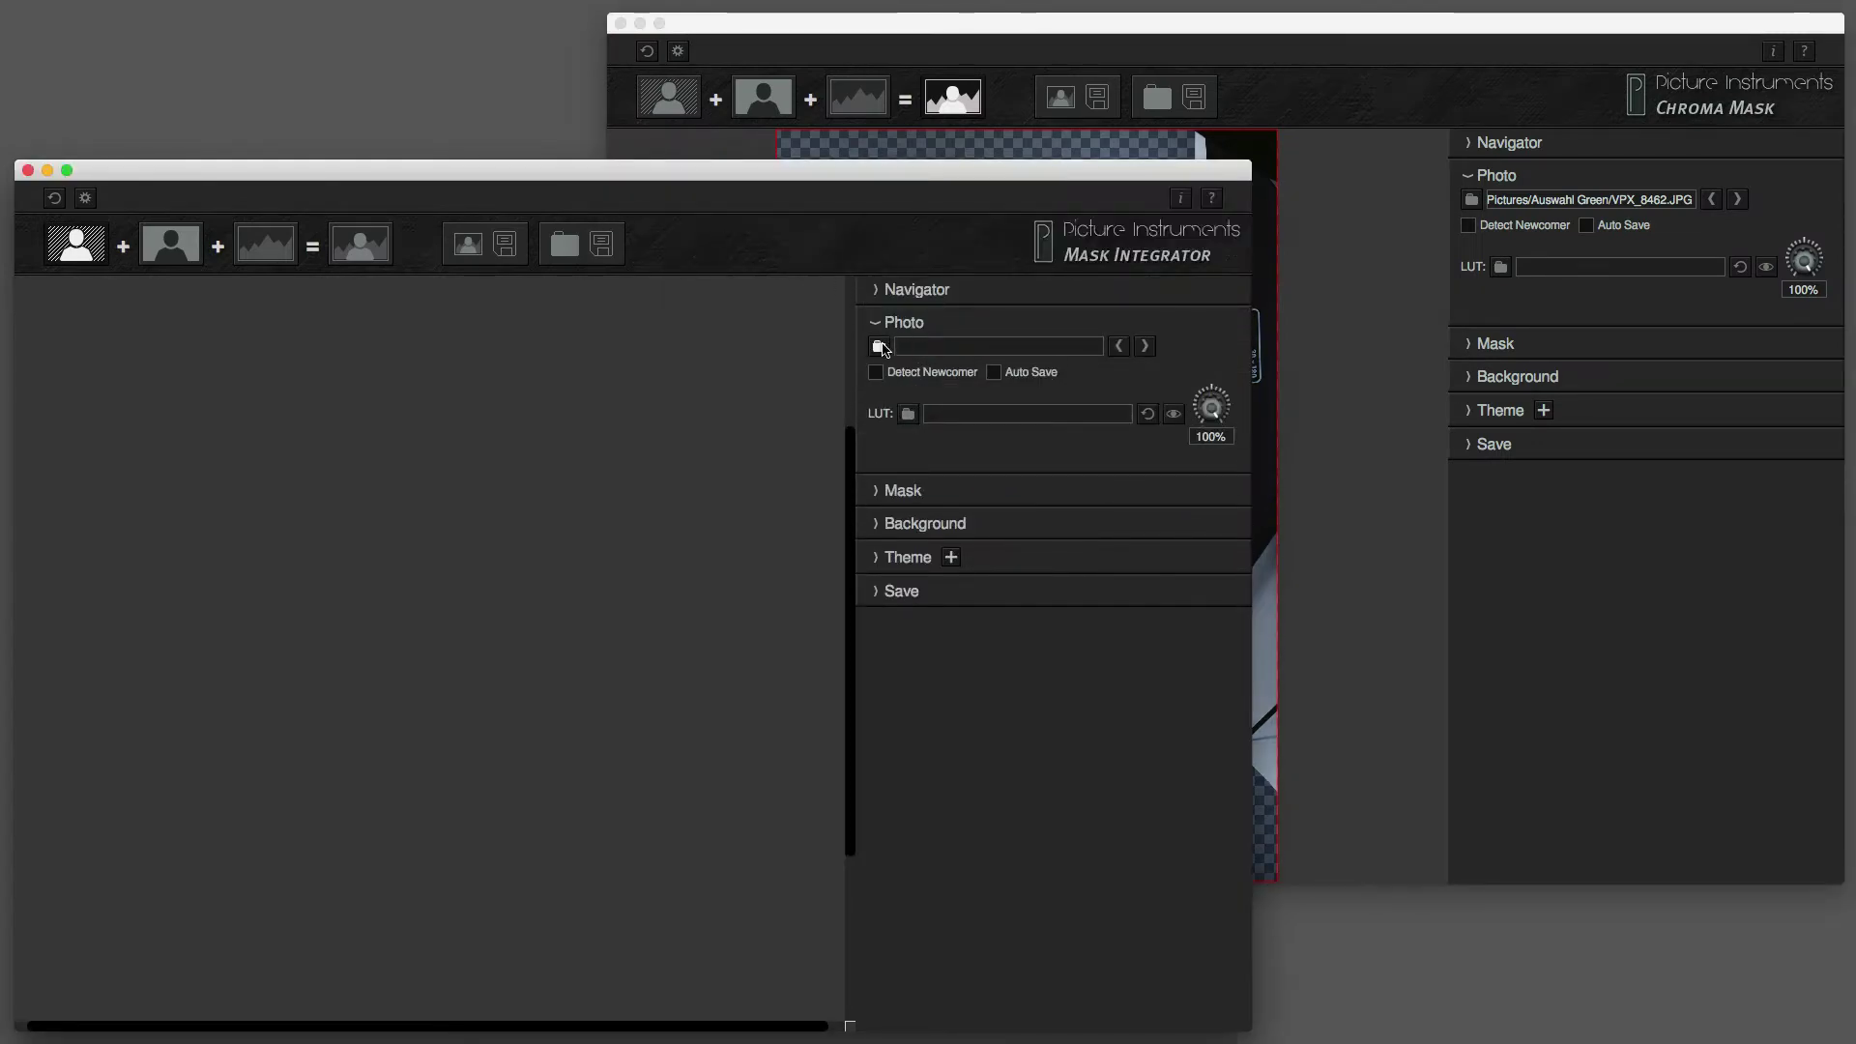
click(880, 346)
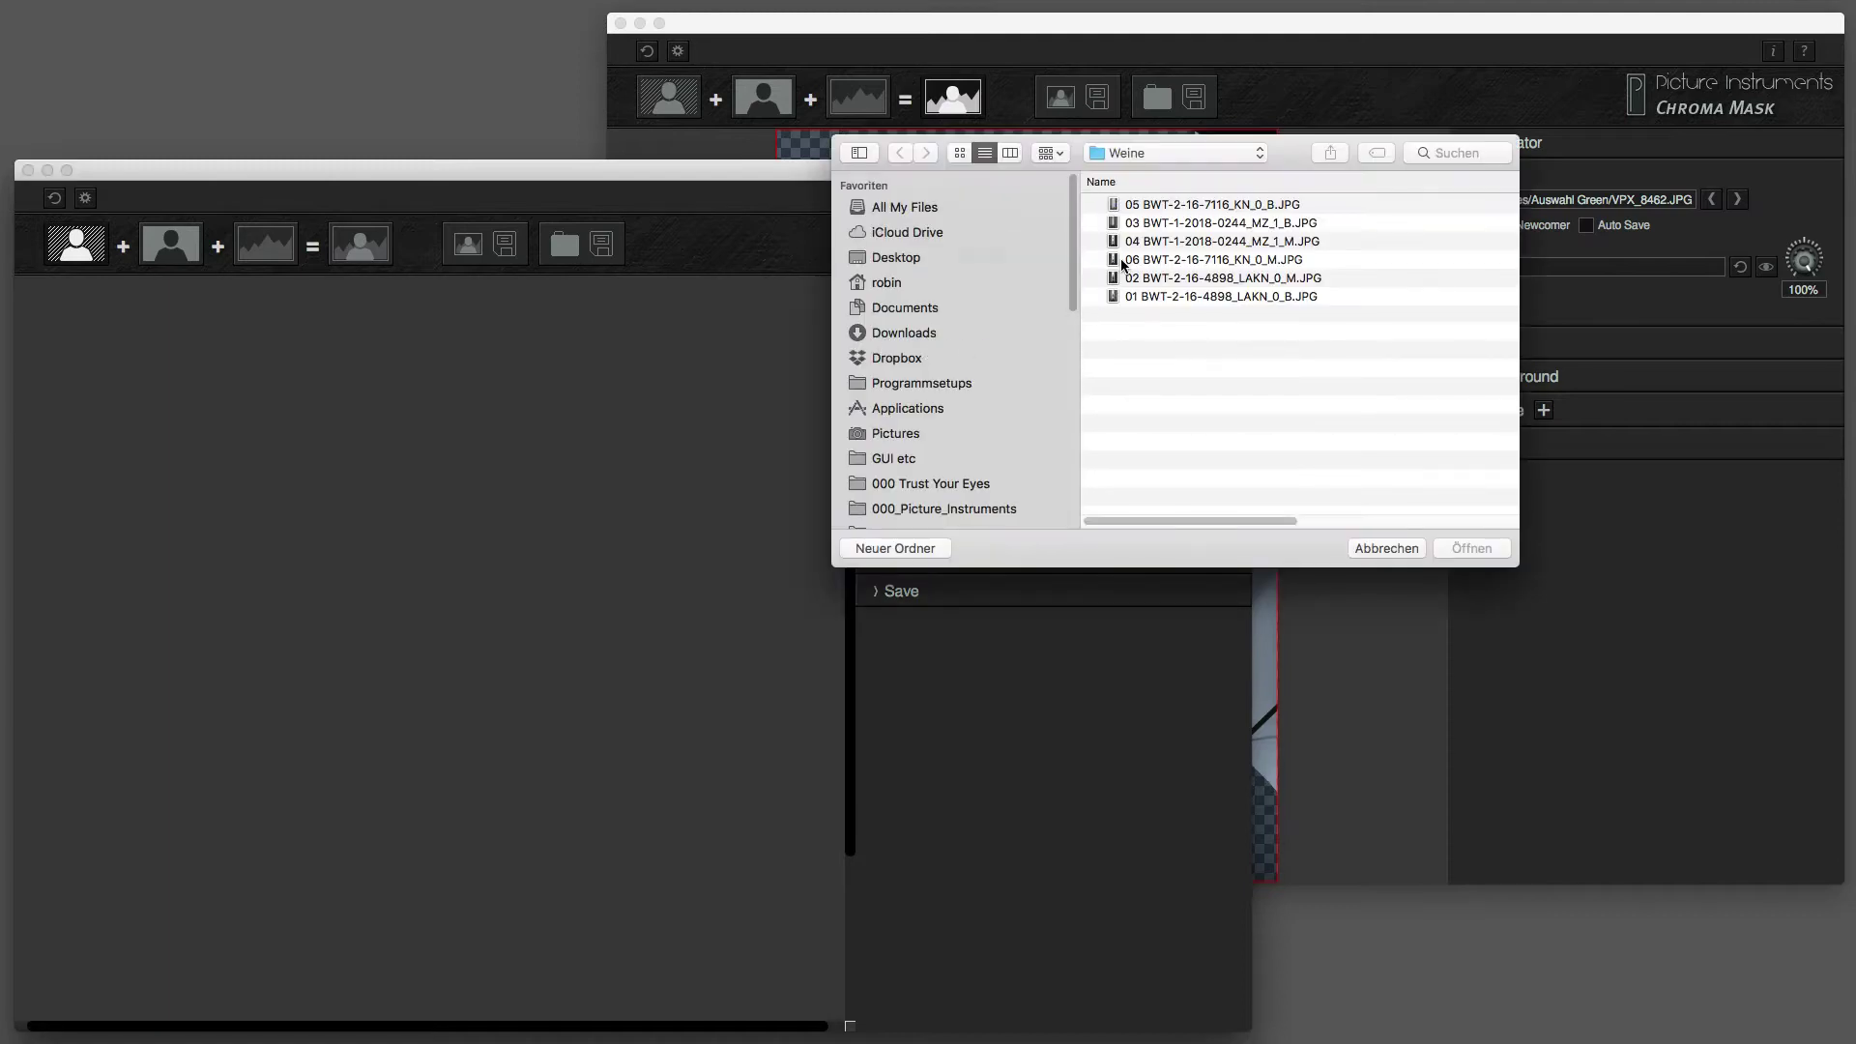
click(1145, 182)
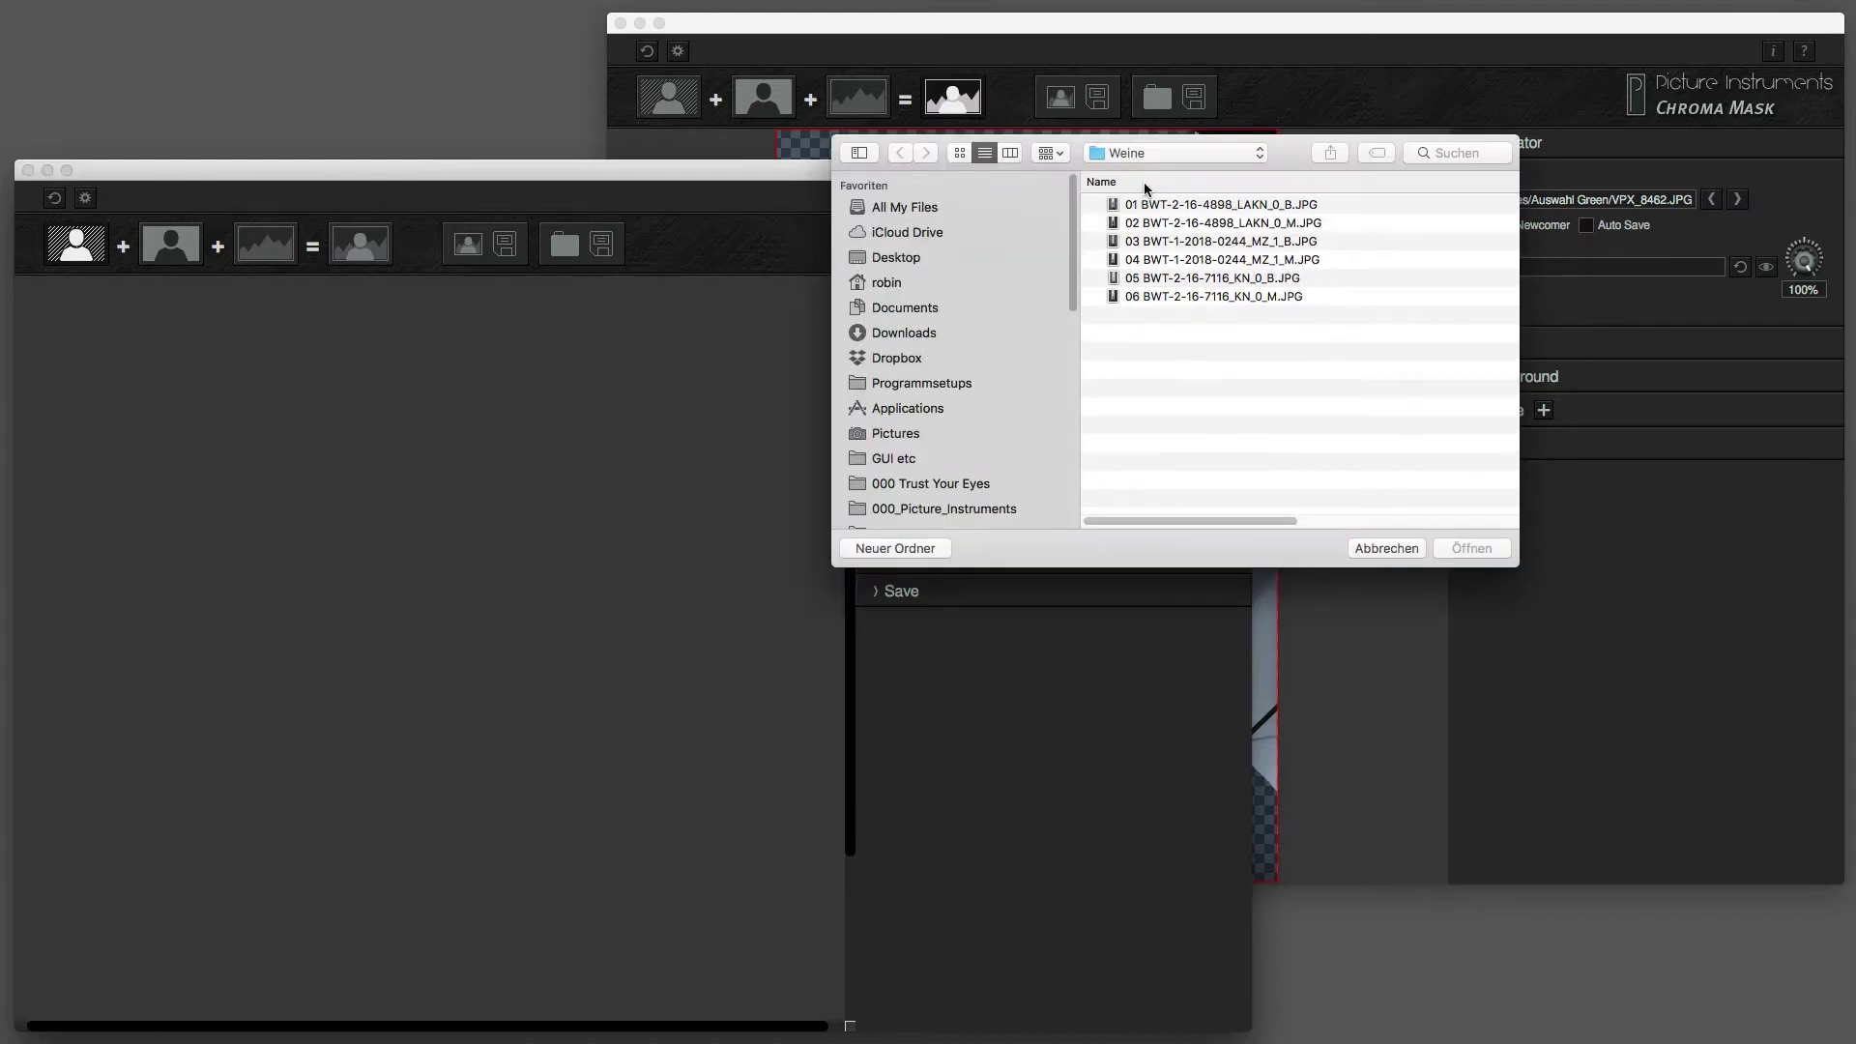
double_click(1140, 241)
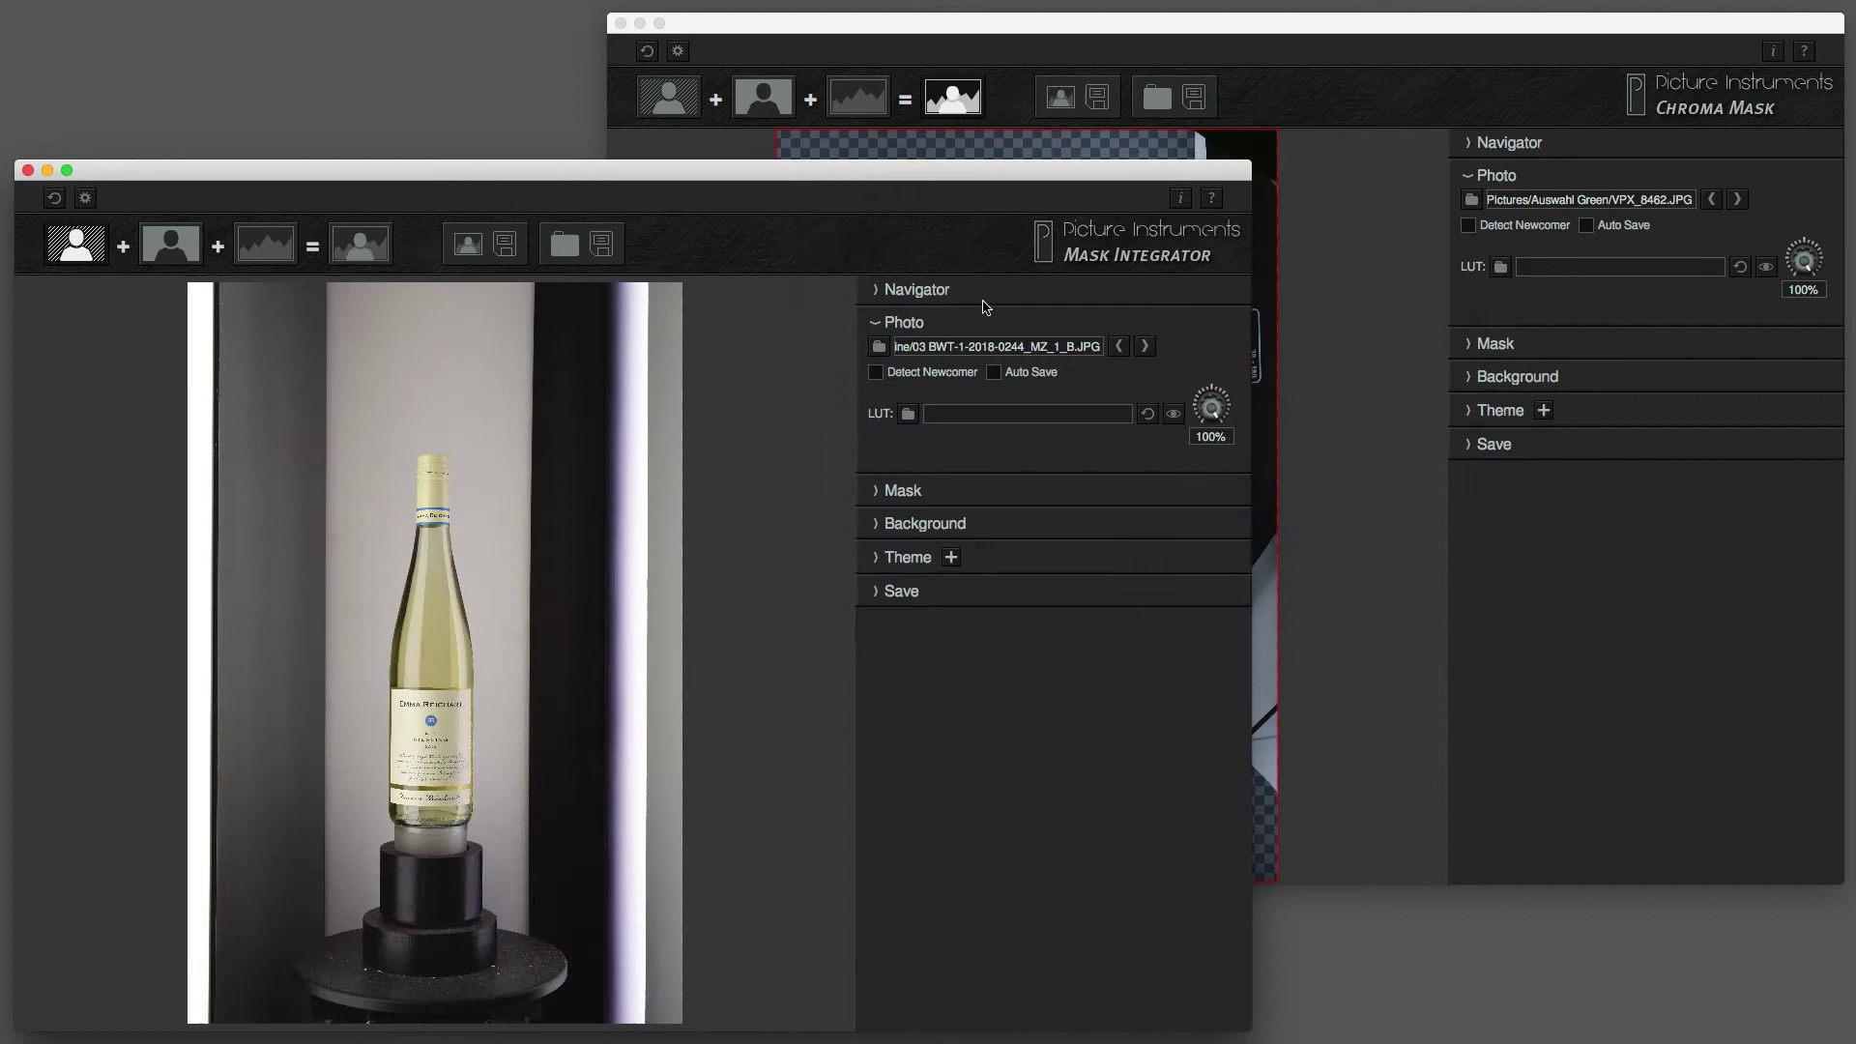
Load 04 BWT-1-2018-0244_MZ_1_M.JPG from the Weine folder as the mask for the bottle photo.
click(882, 491)
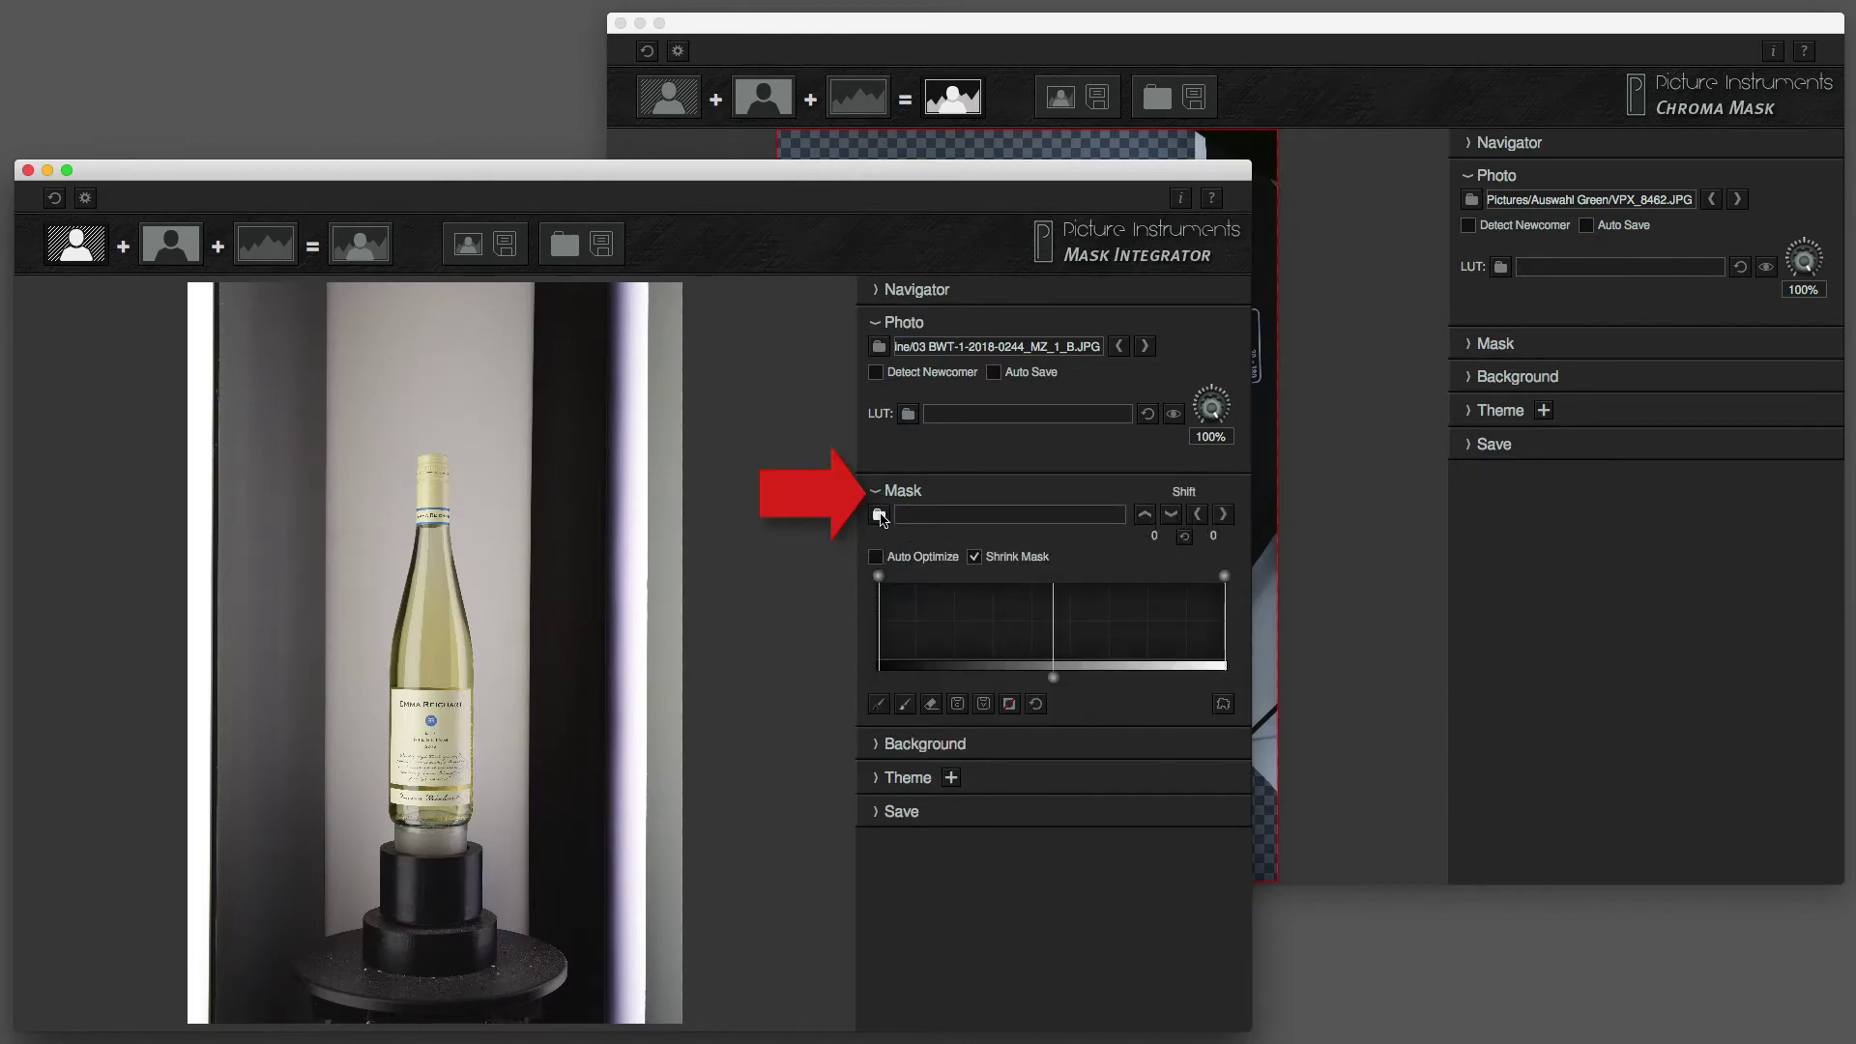
click(879, 515)
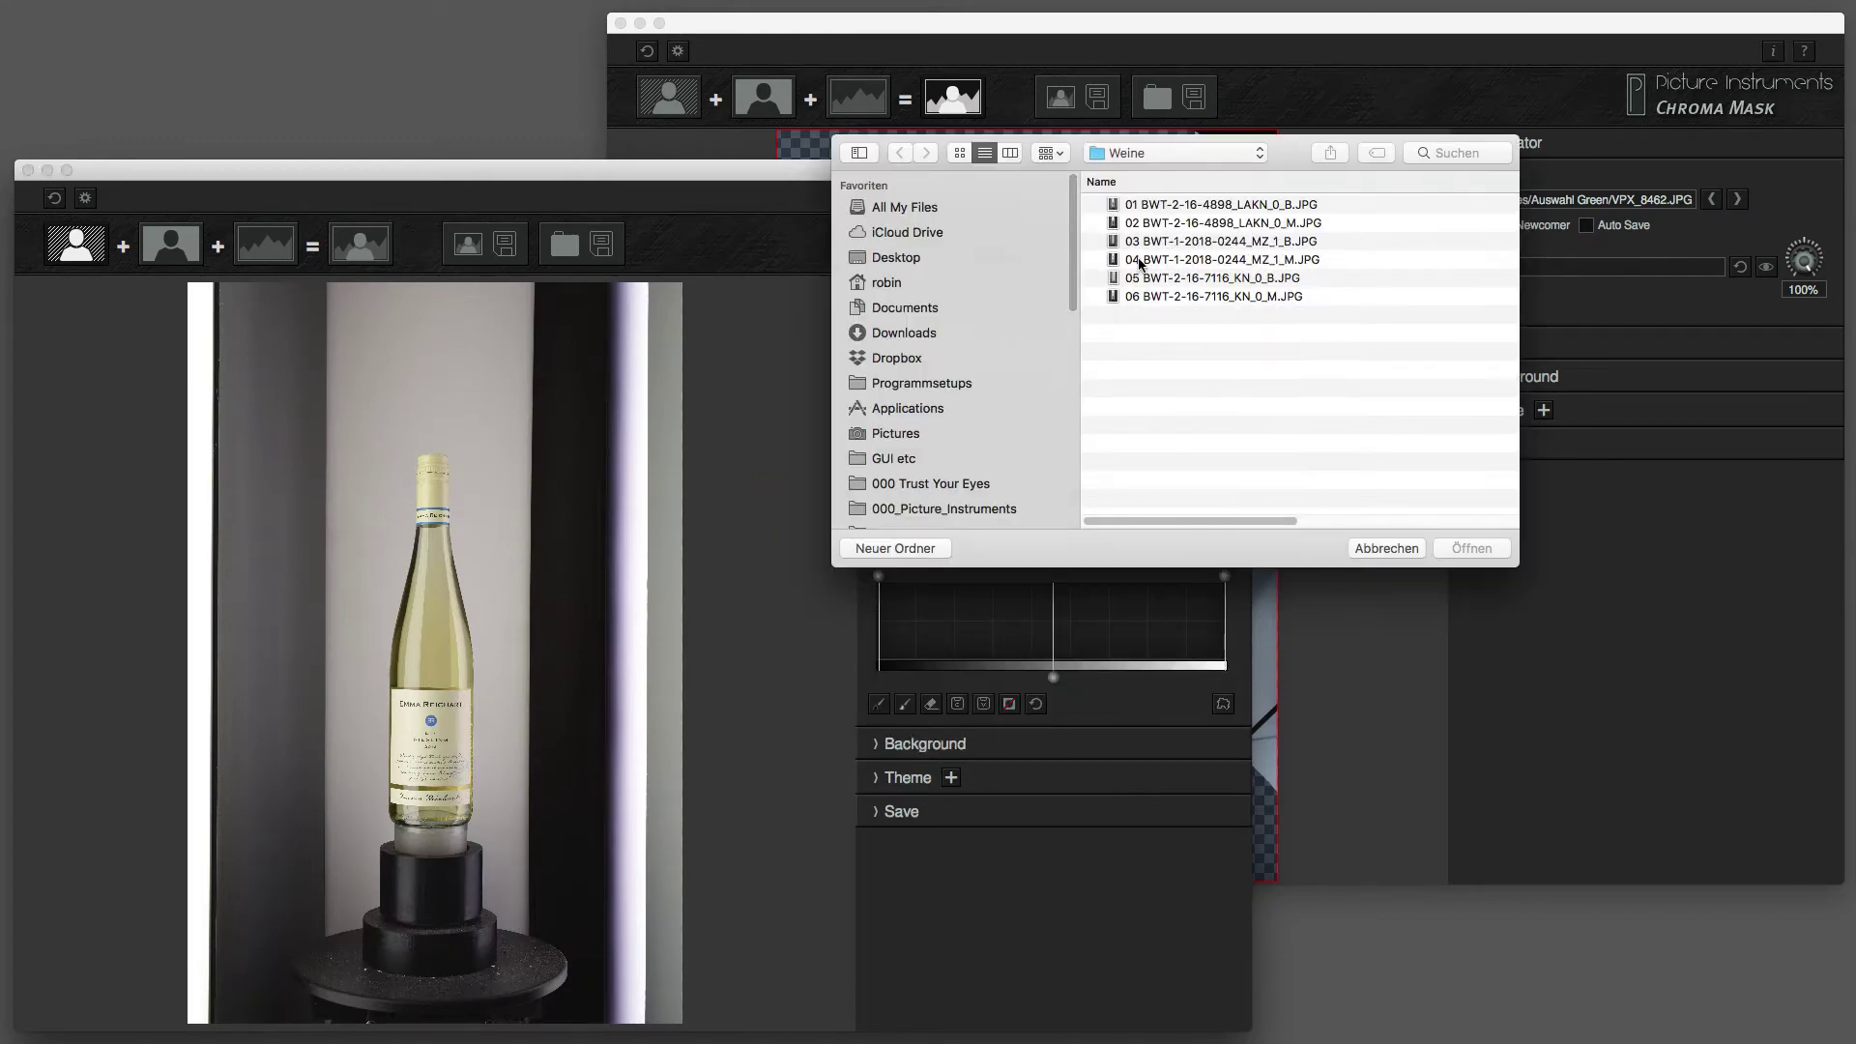
double_click(1140, 259)
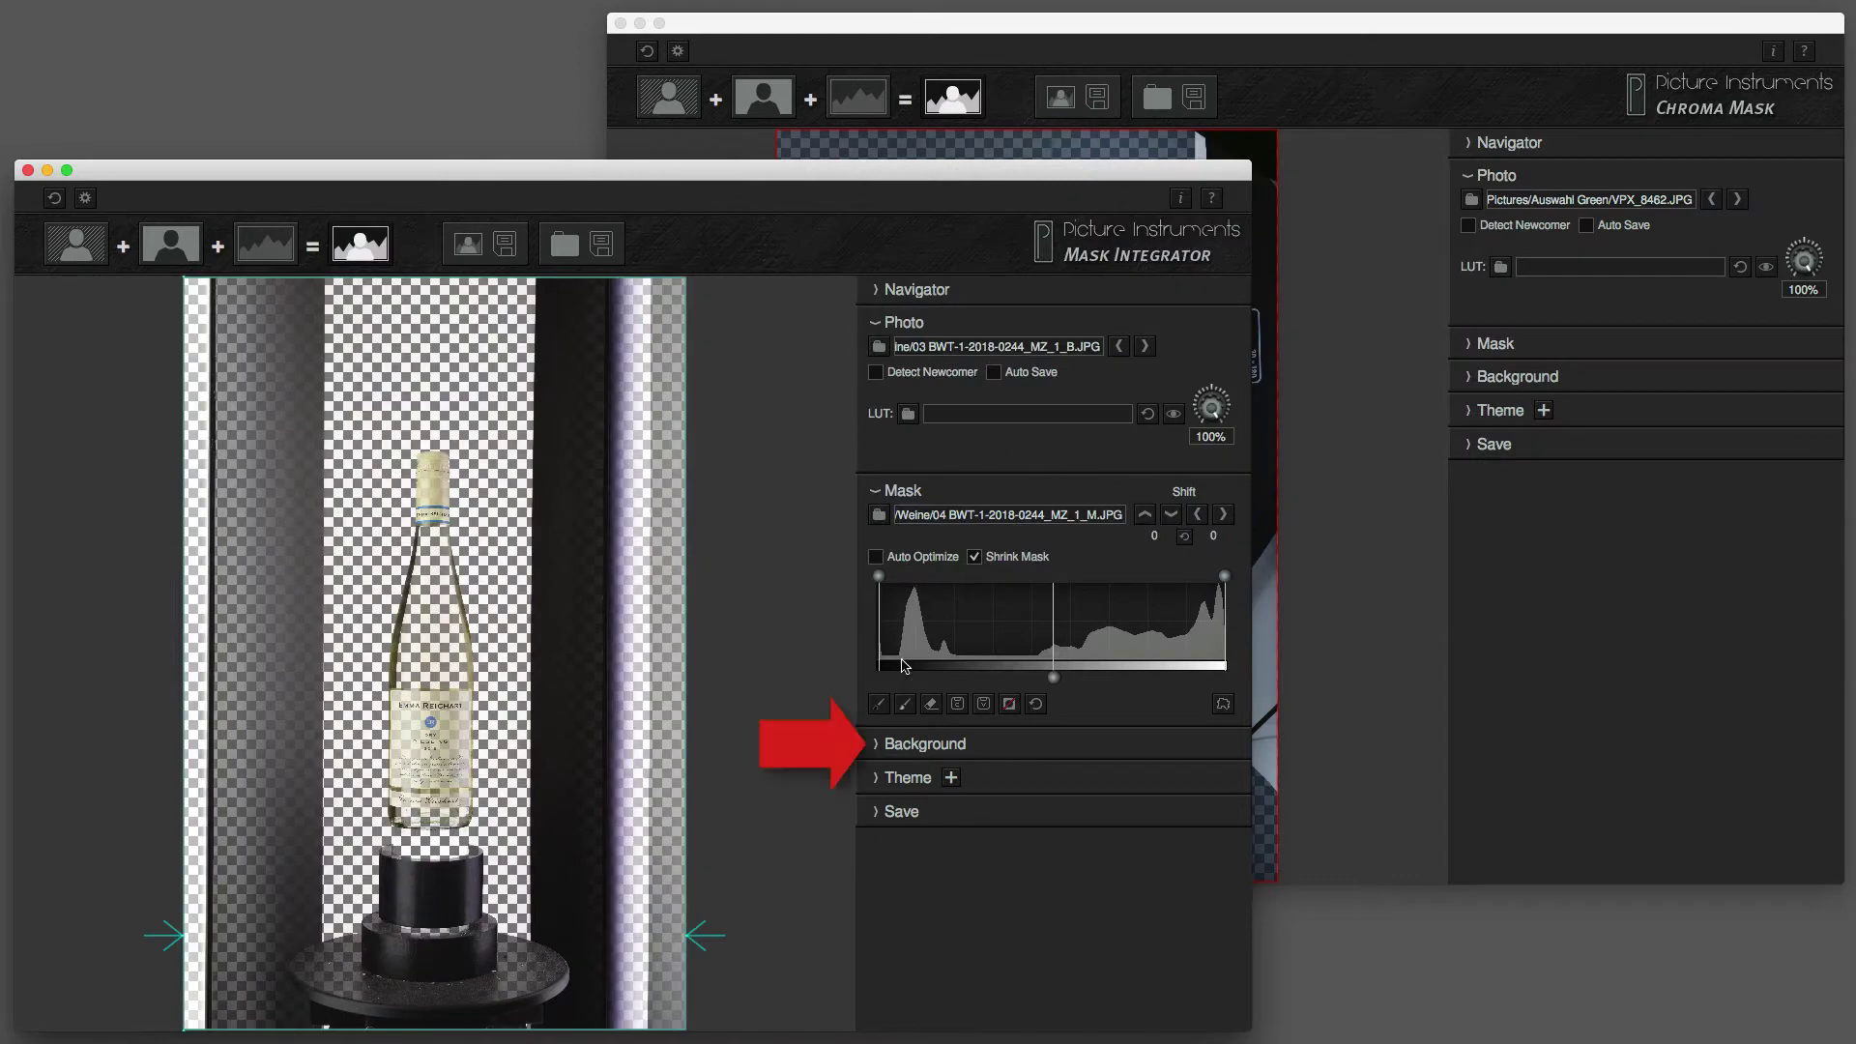
Compare white and black backgrounds behind the bottle, keep white, and collapse the background settings.
click(877, 744)
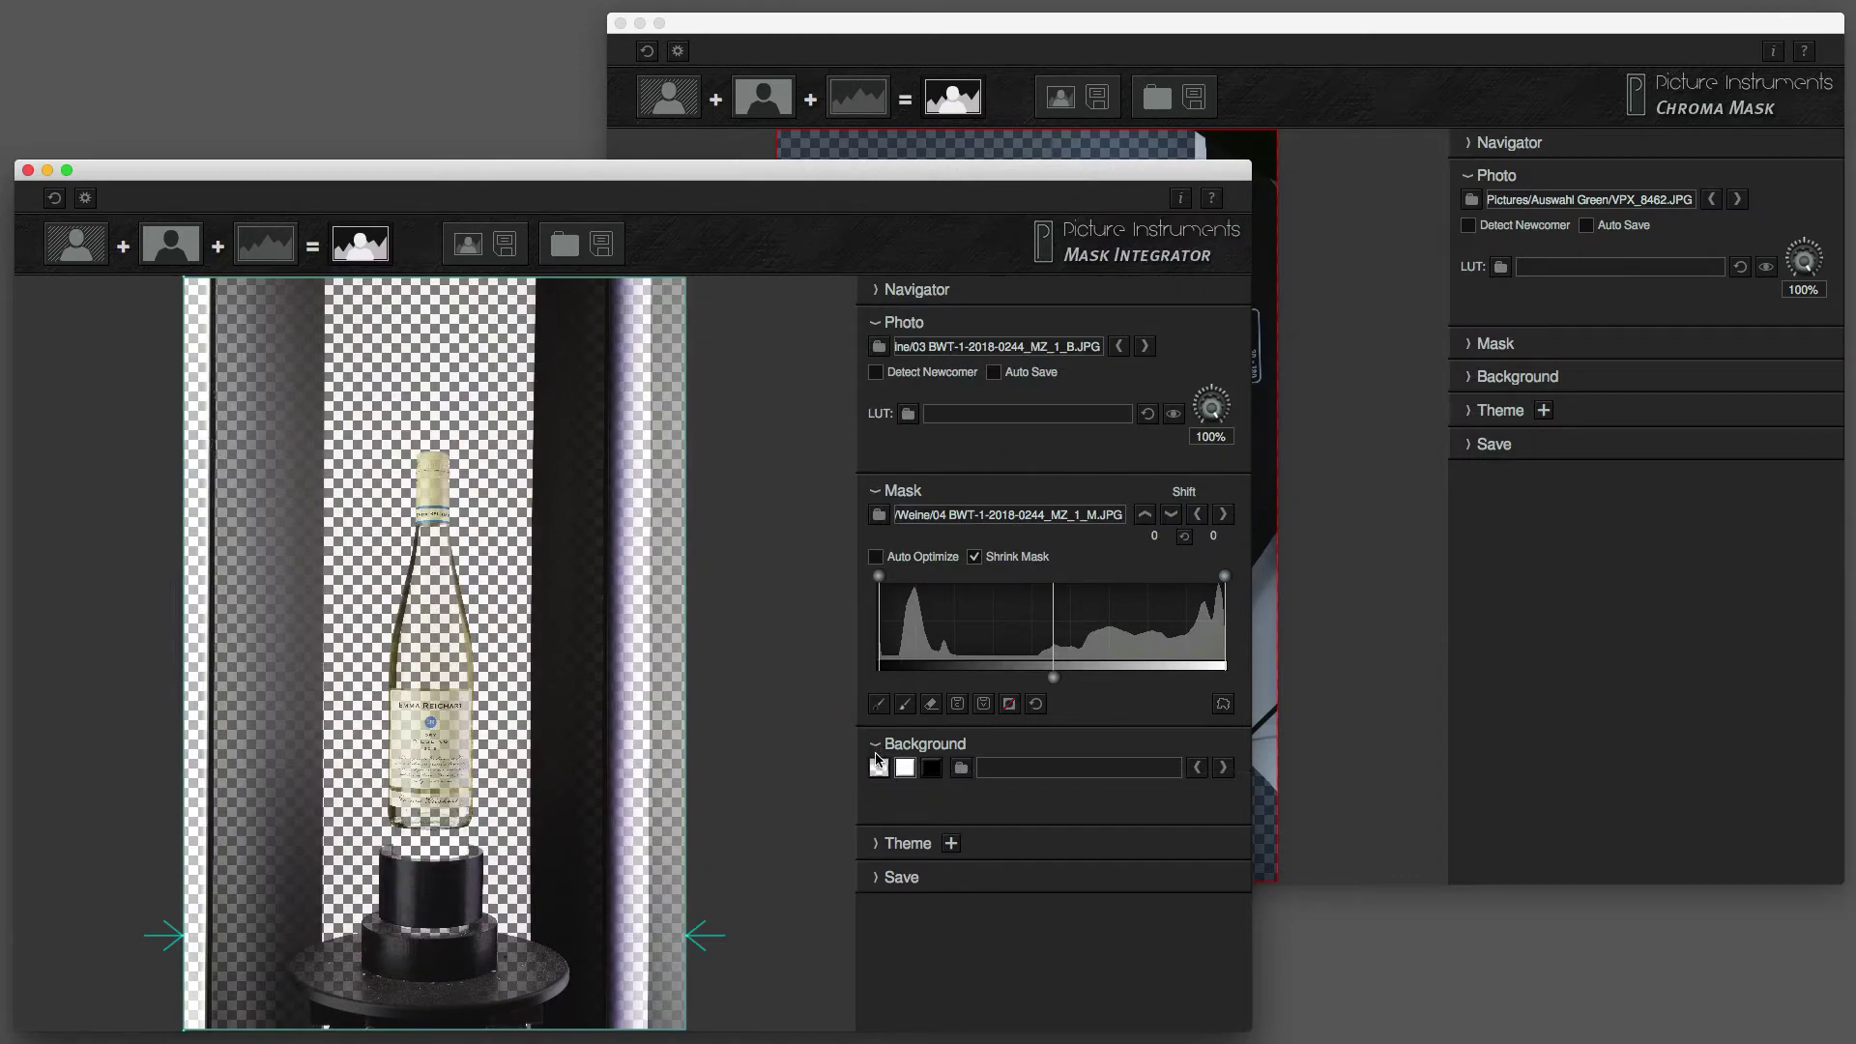
click(903, 769)
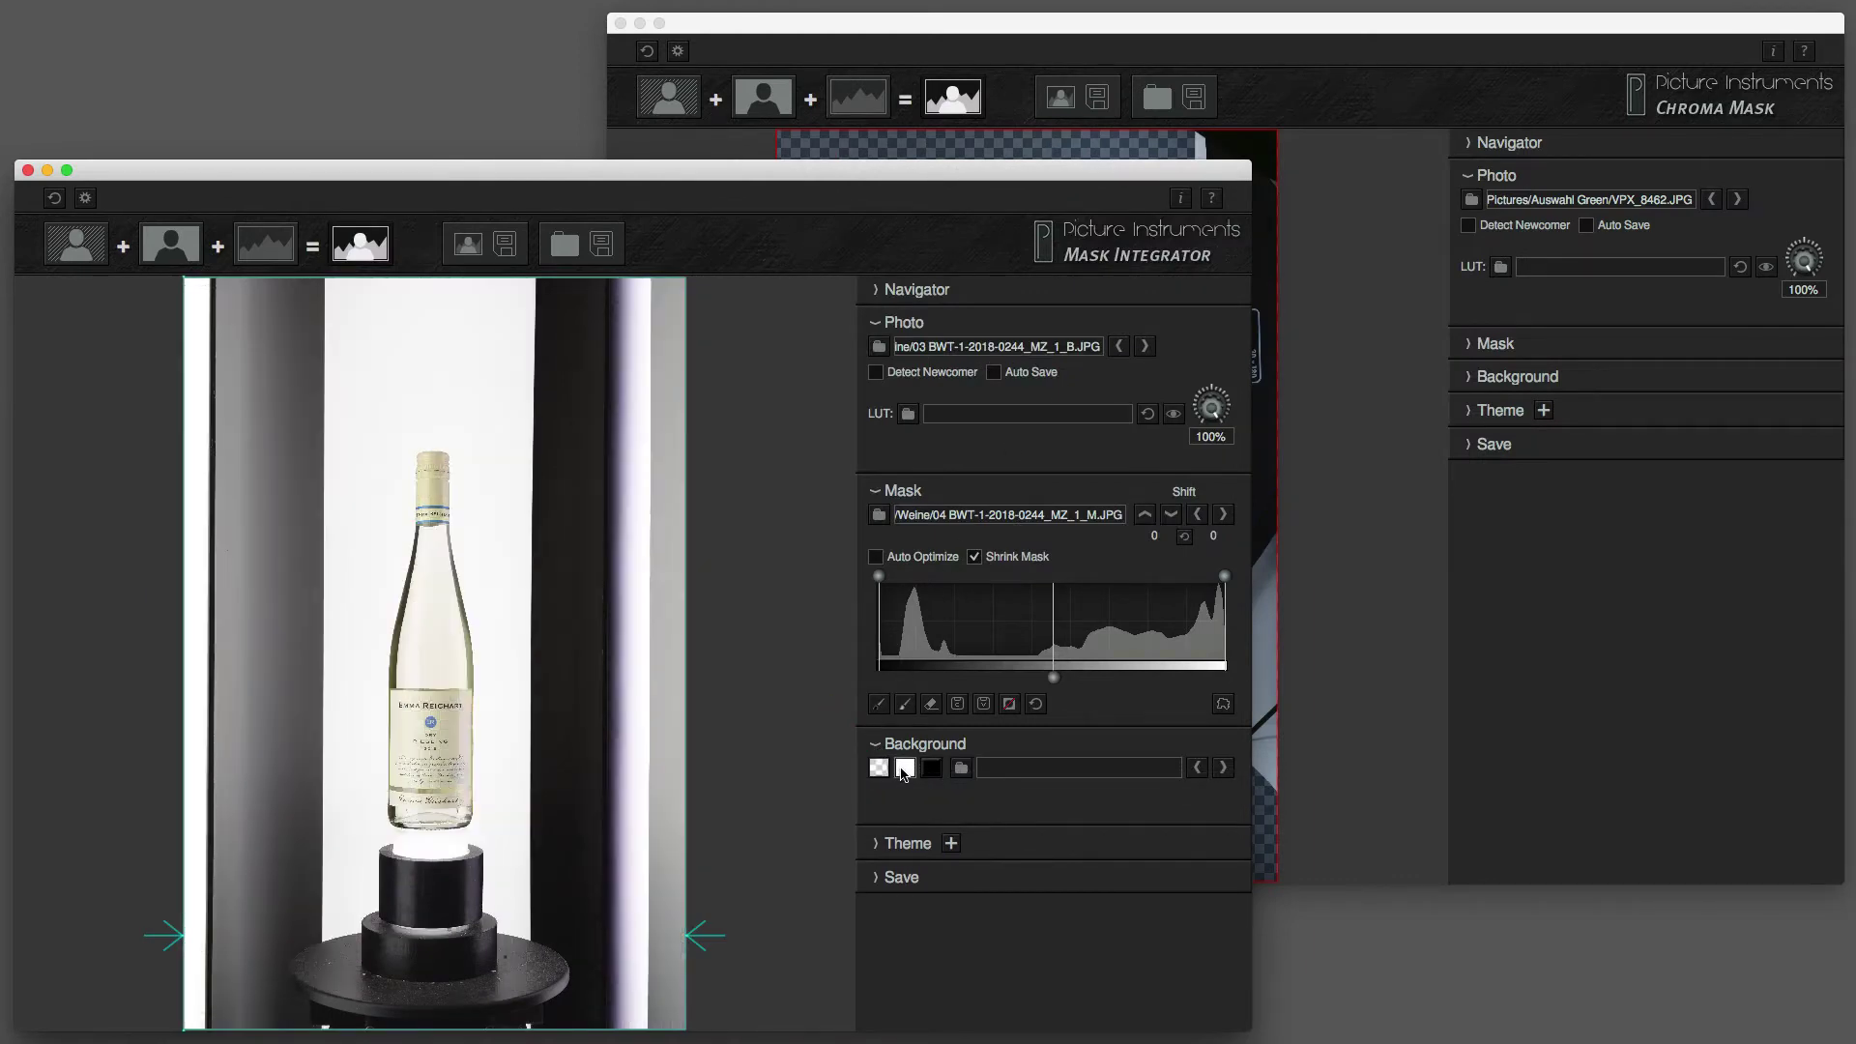
click(930, 770)
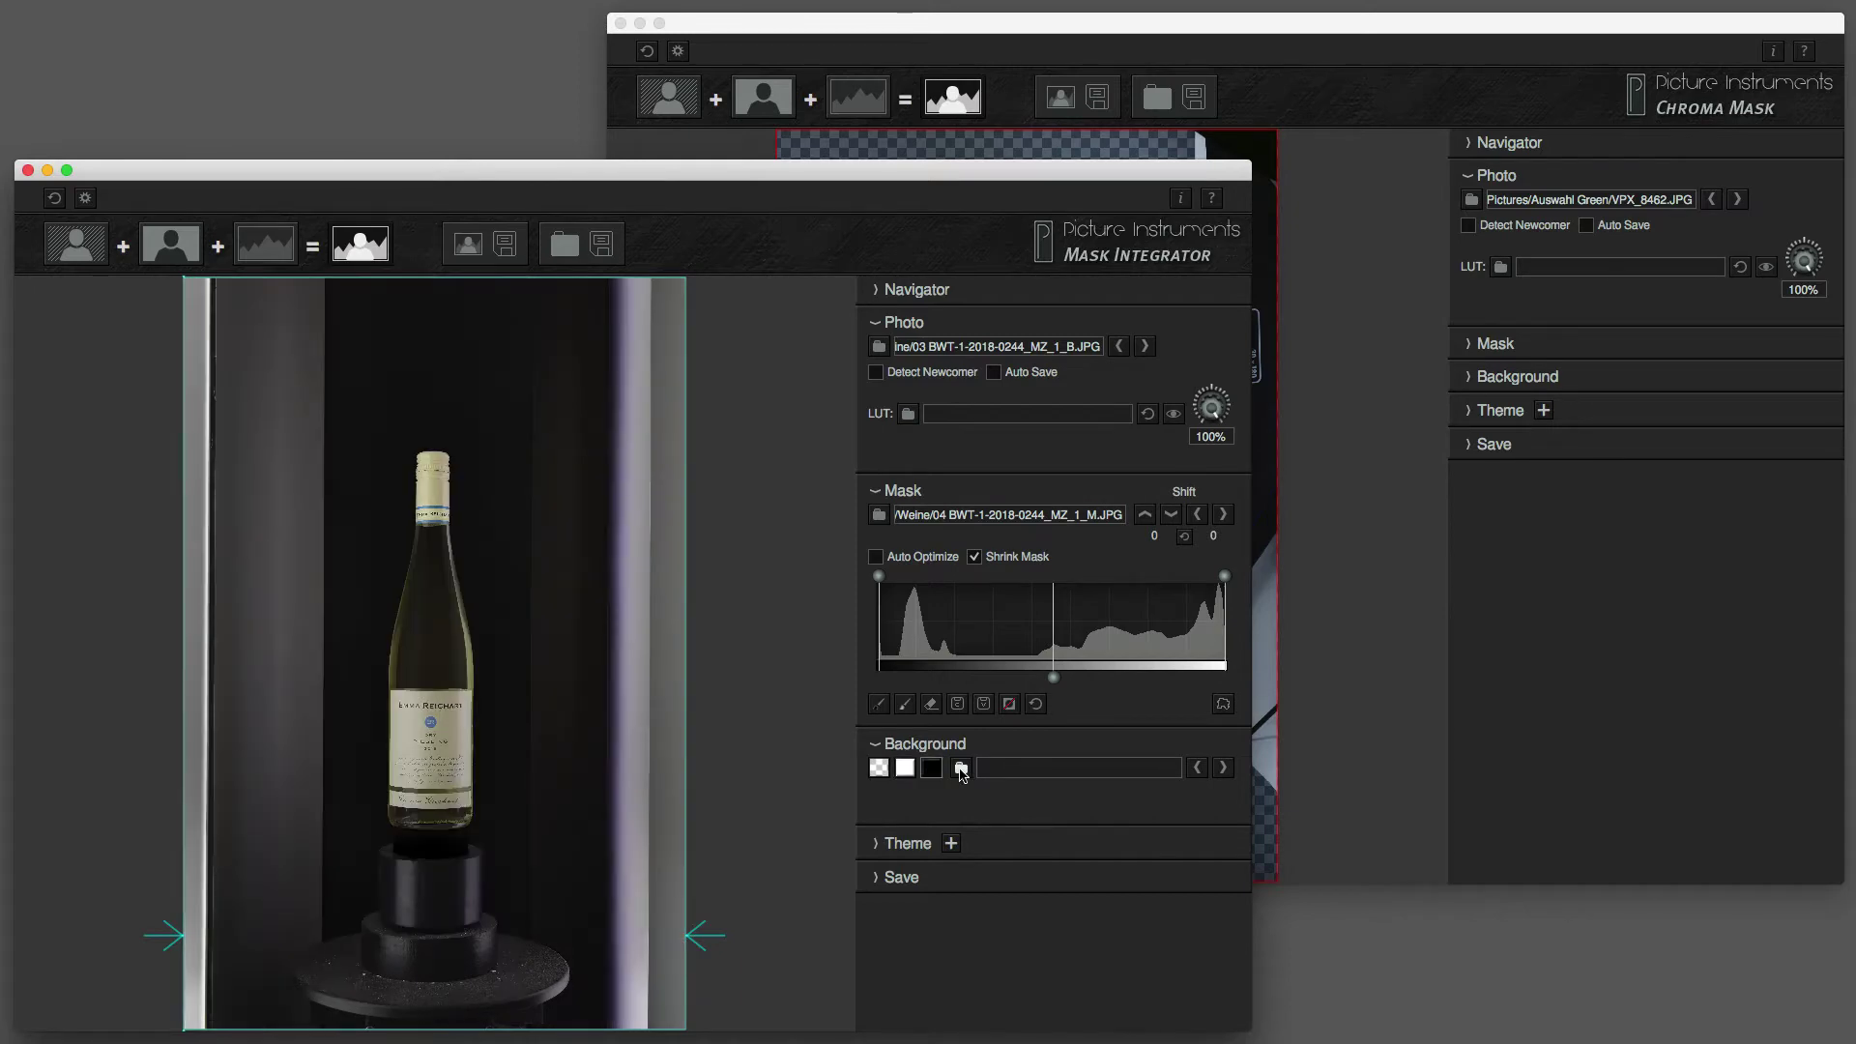
click(888, 769)
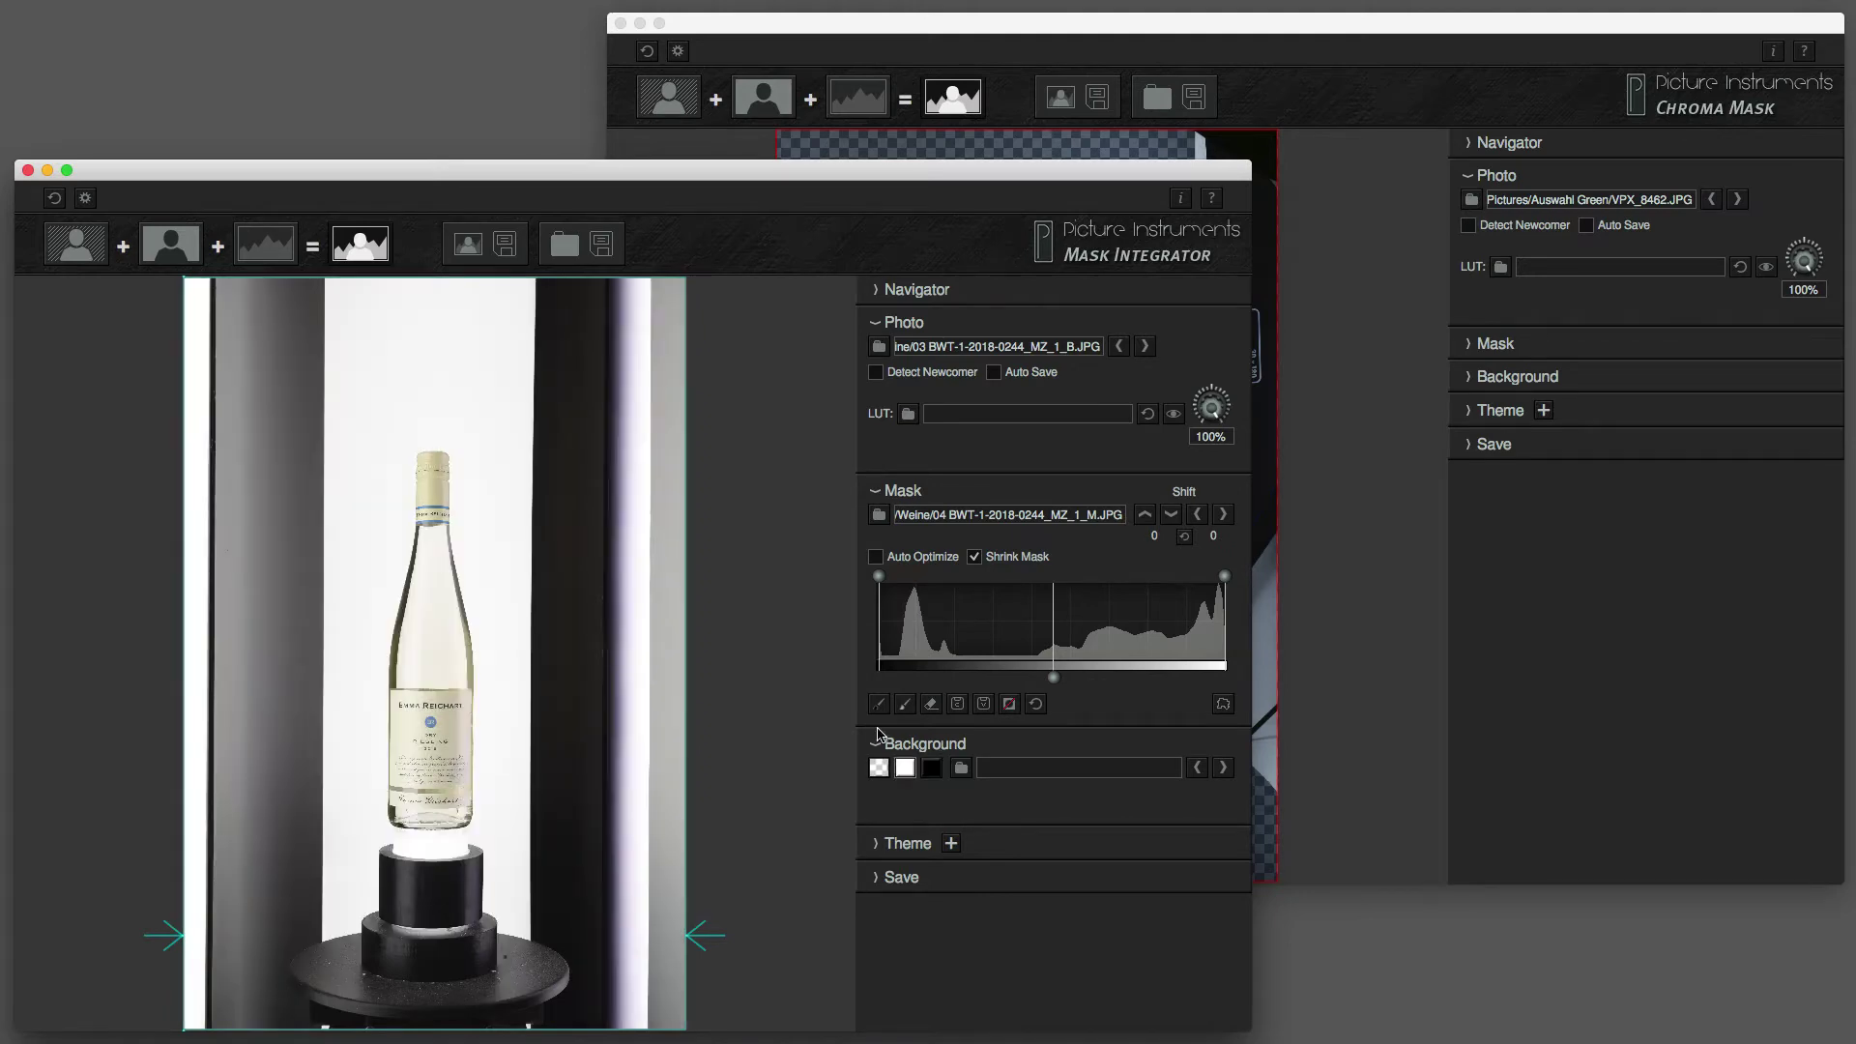
click(875, 746)
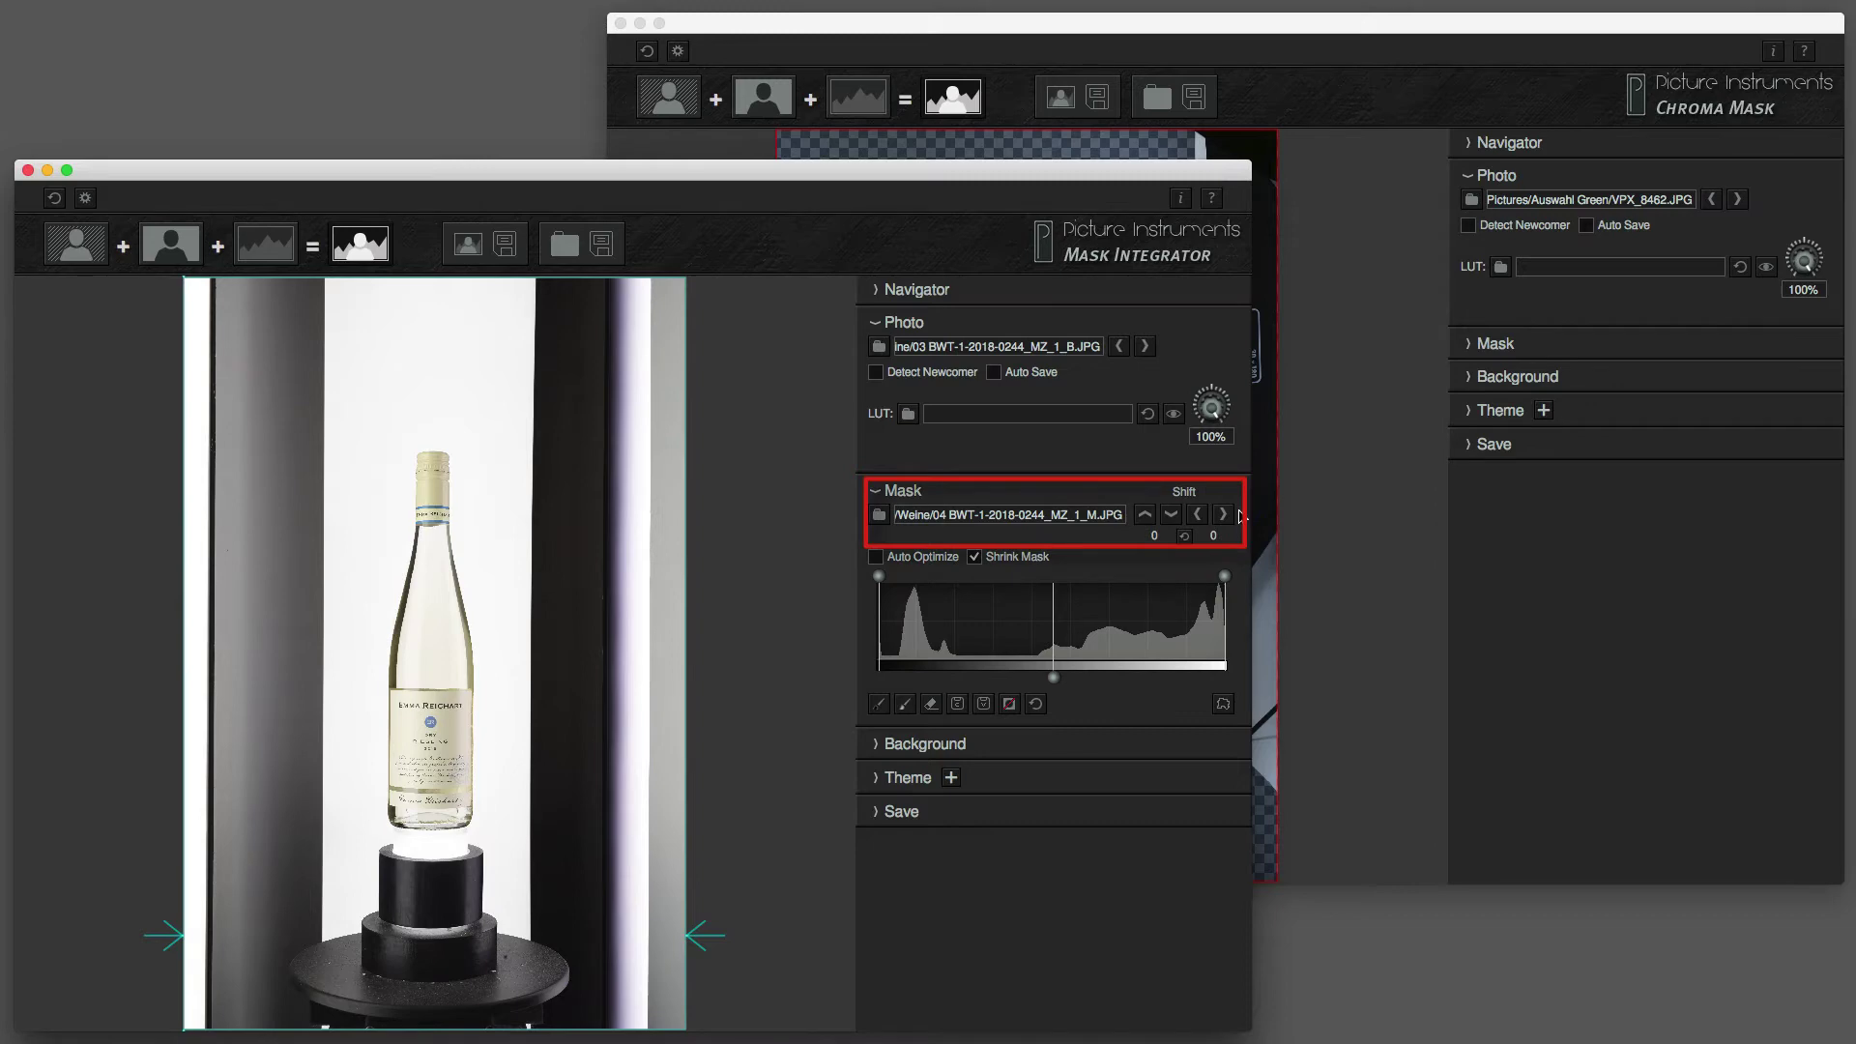
Switch to Chroma Mask and try blue as the mask's key colour on the portrait before returning to green.
click(1377, 495)
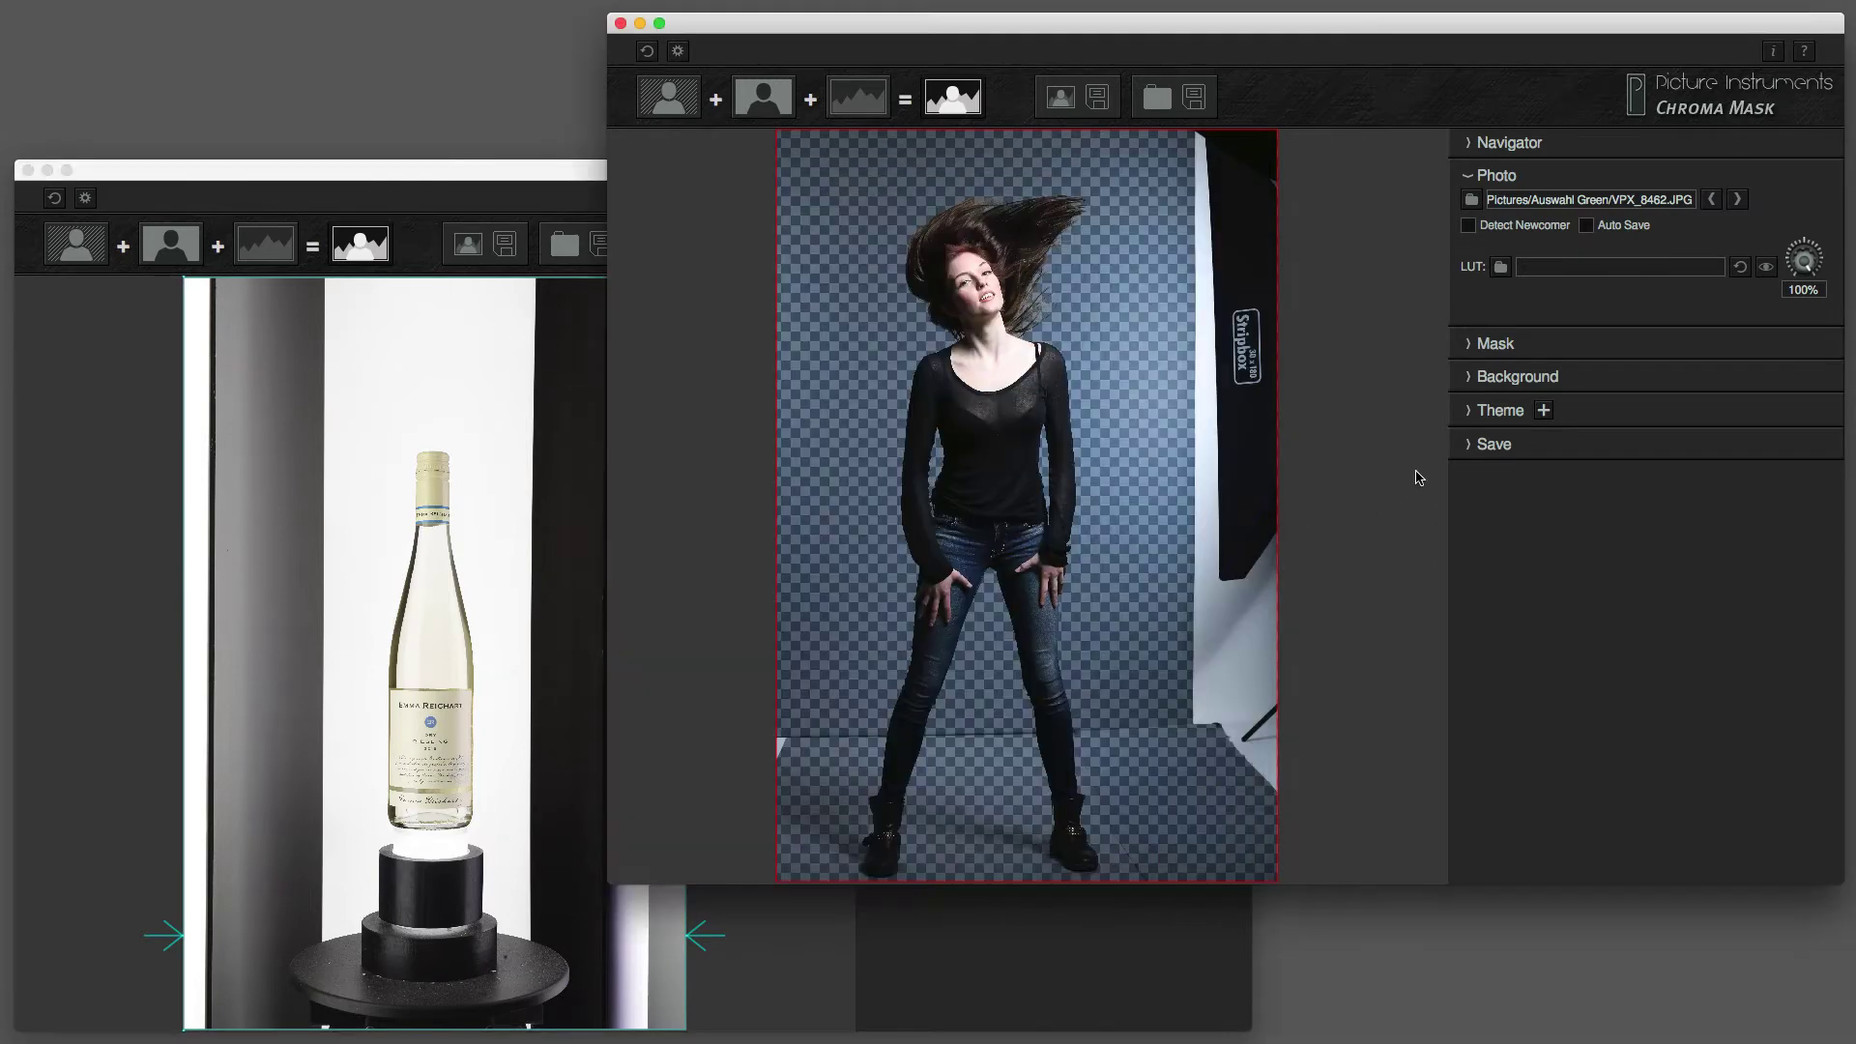
click(1474, 348)
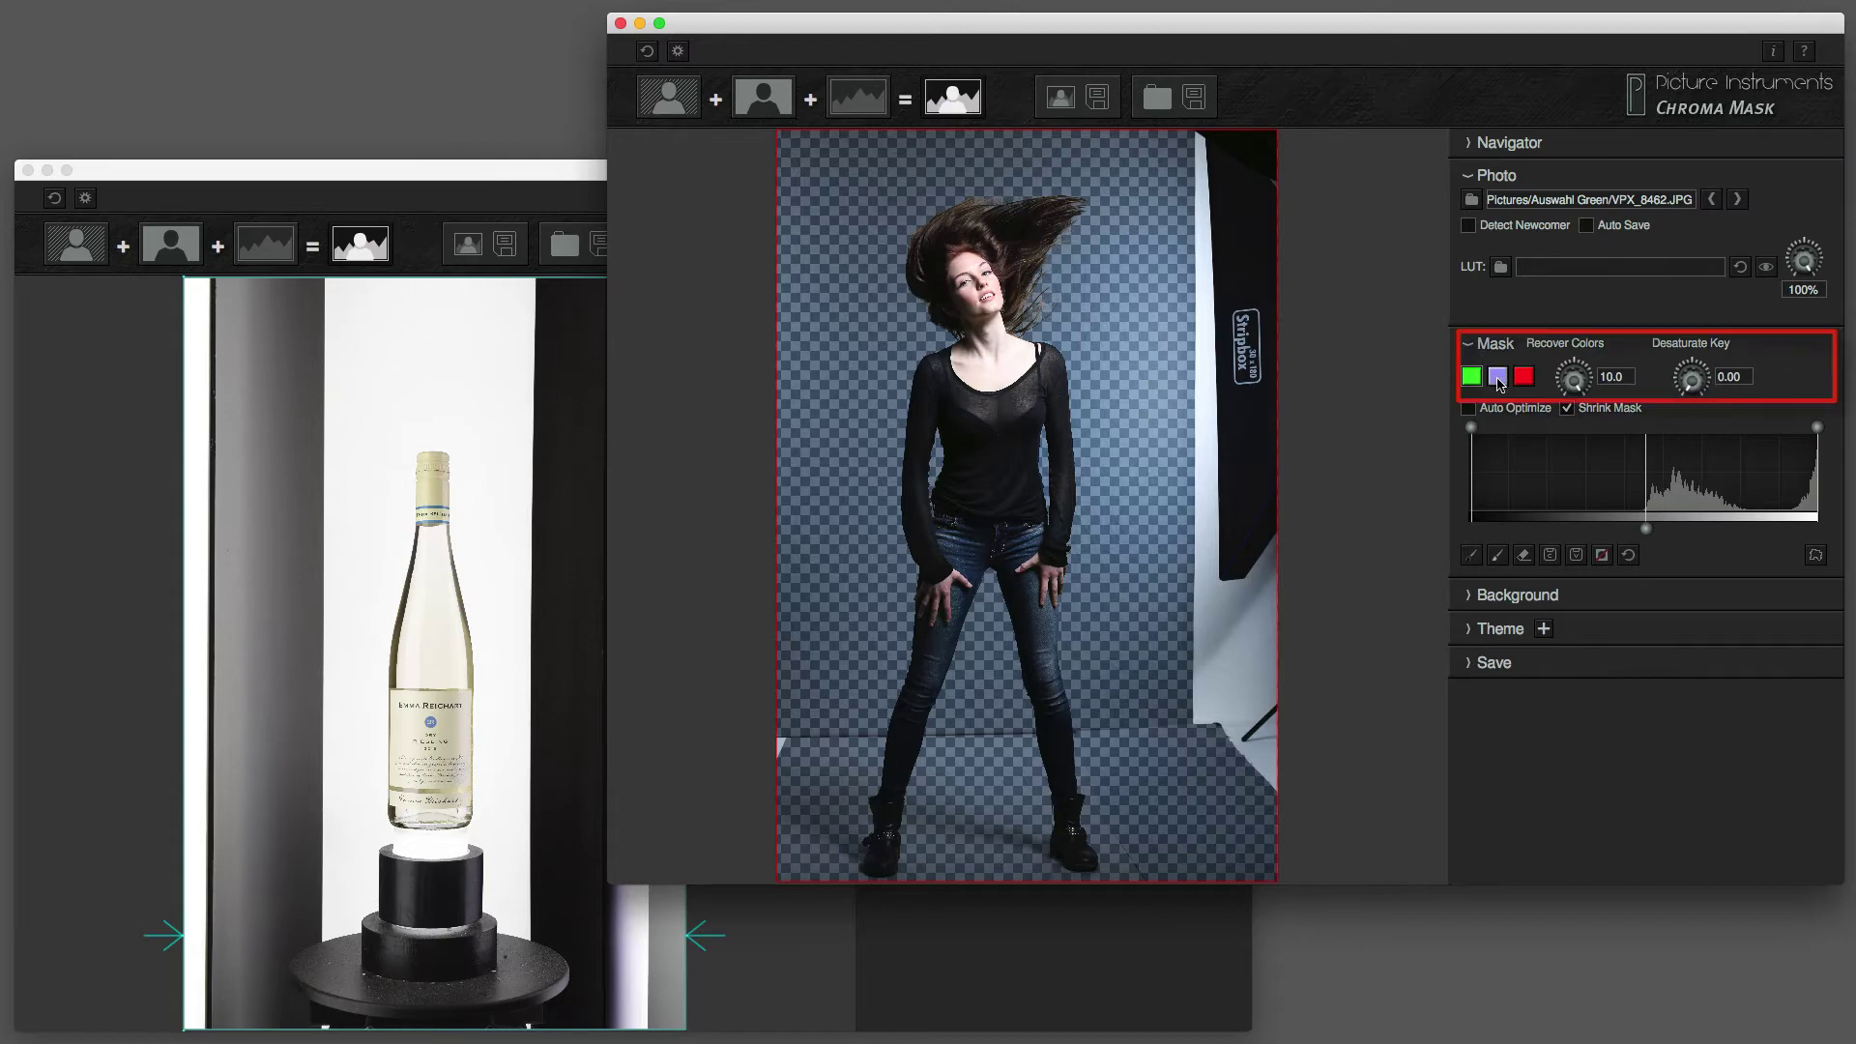
click(1499, 380)
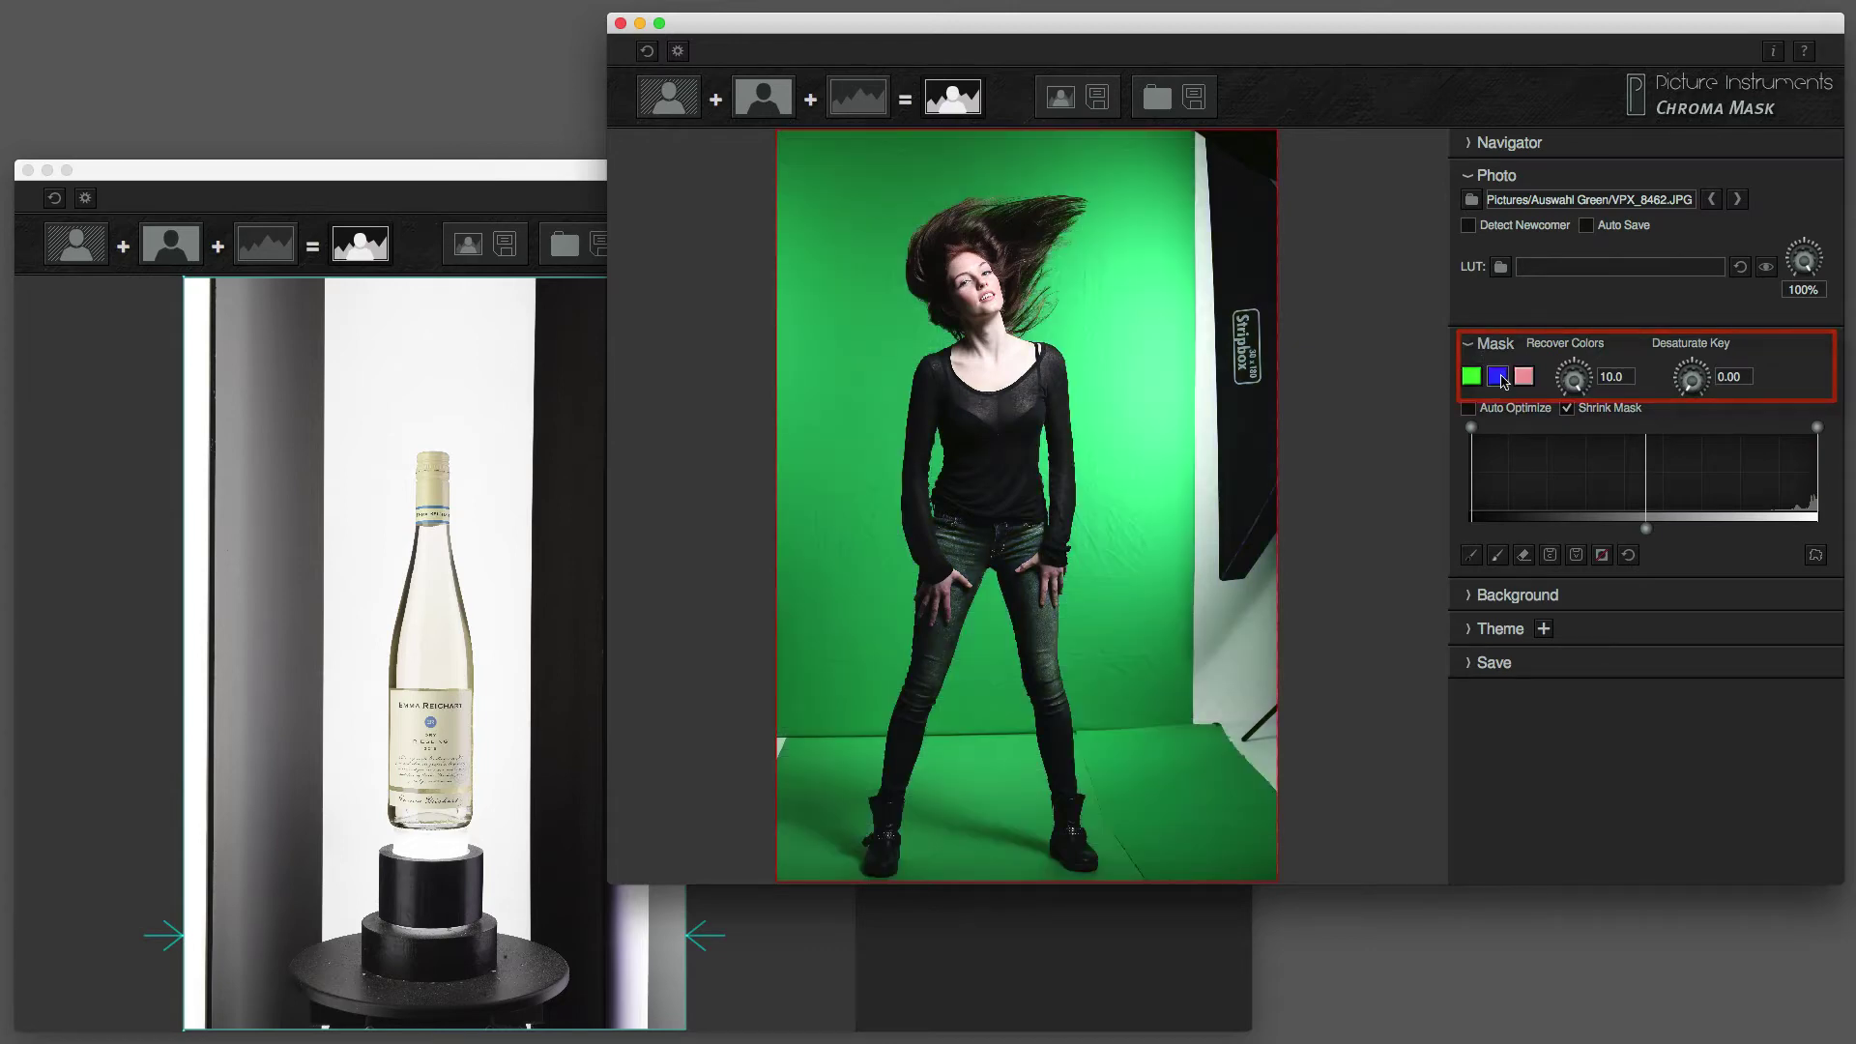
click(1472, 380)
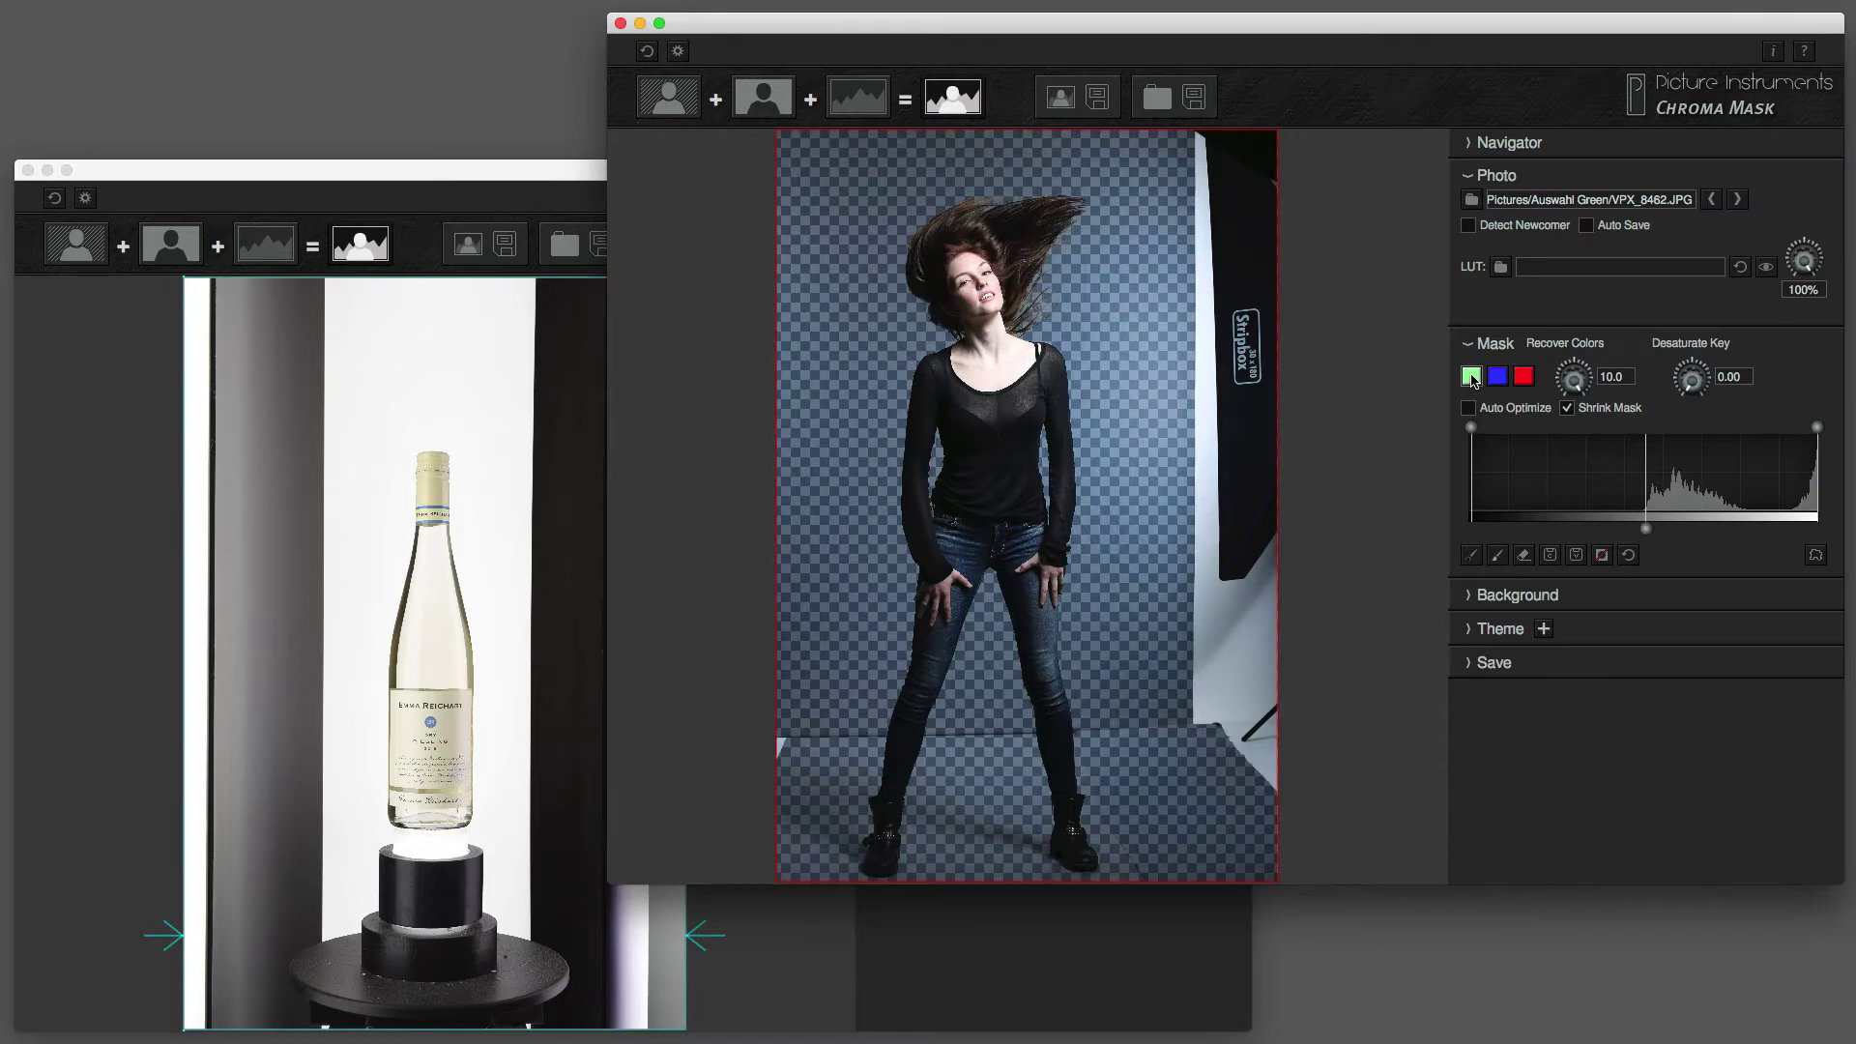
Place the portrait over a black background, set Recover Colors to 0.00 and try out the Desaturate Key control.
click(1471, 595)
click(1522, 620)
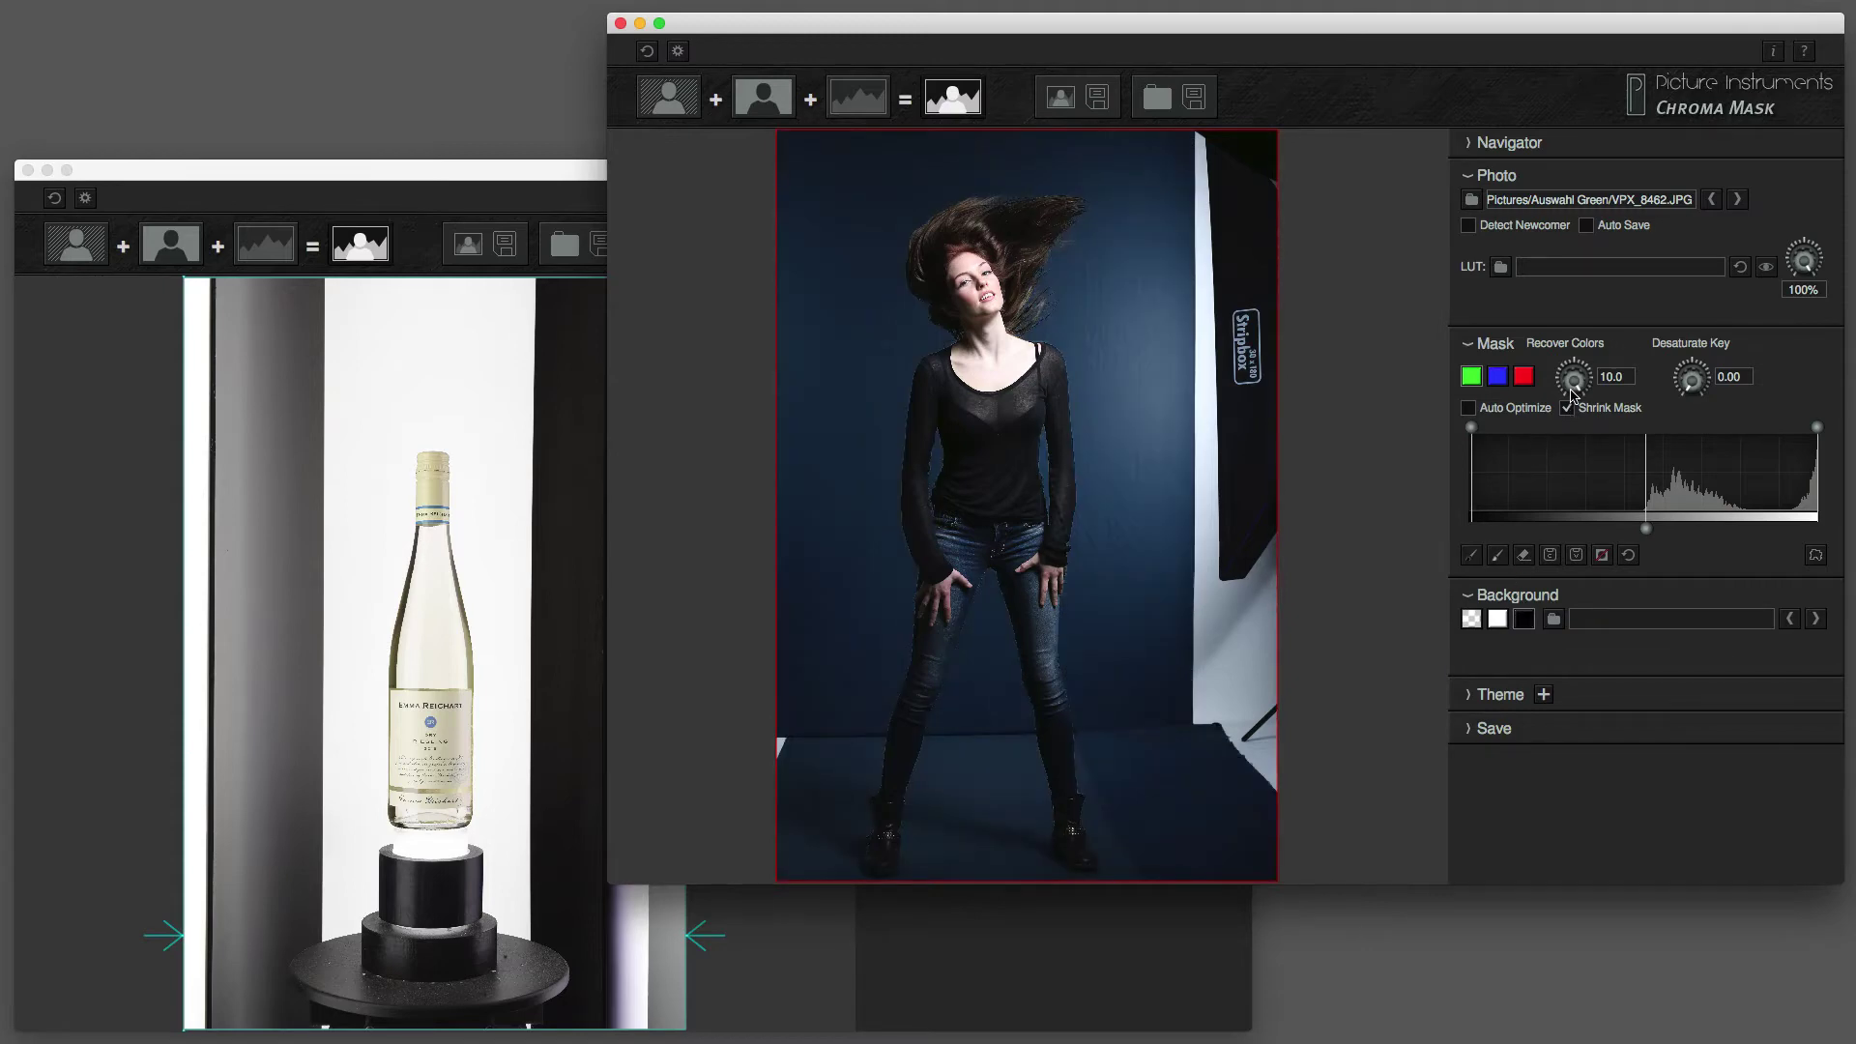
drag(1571, 389, 1563, 524)
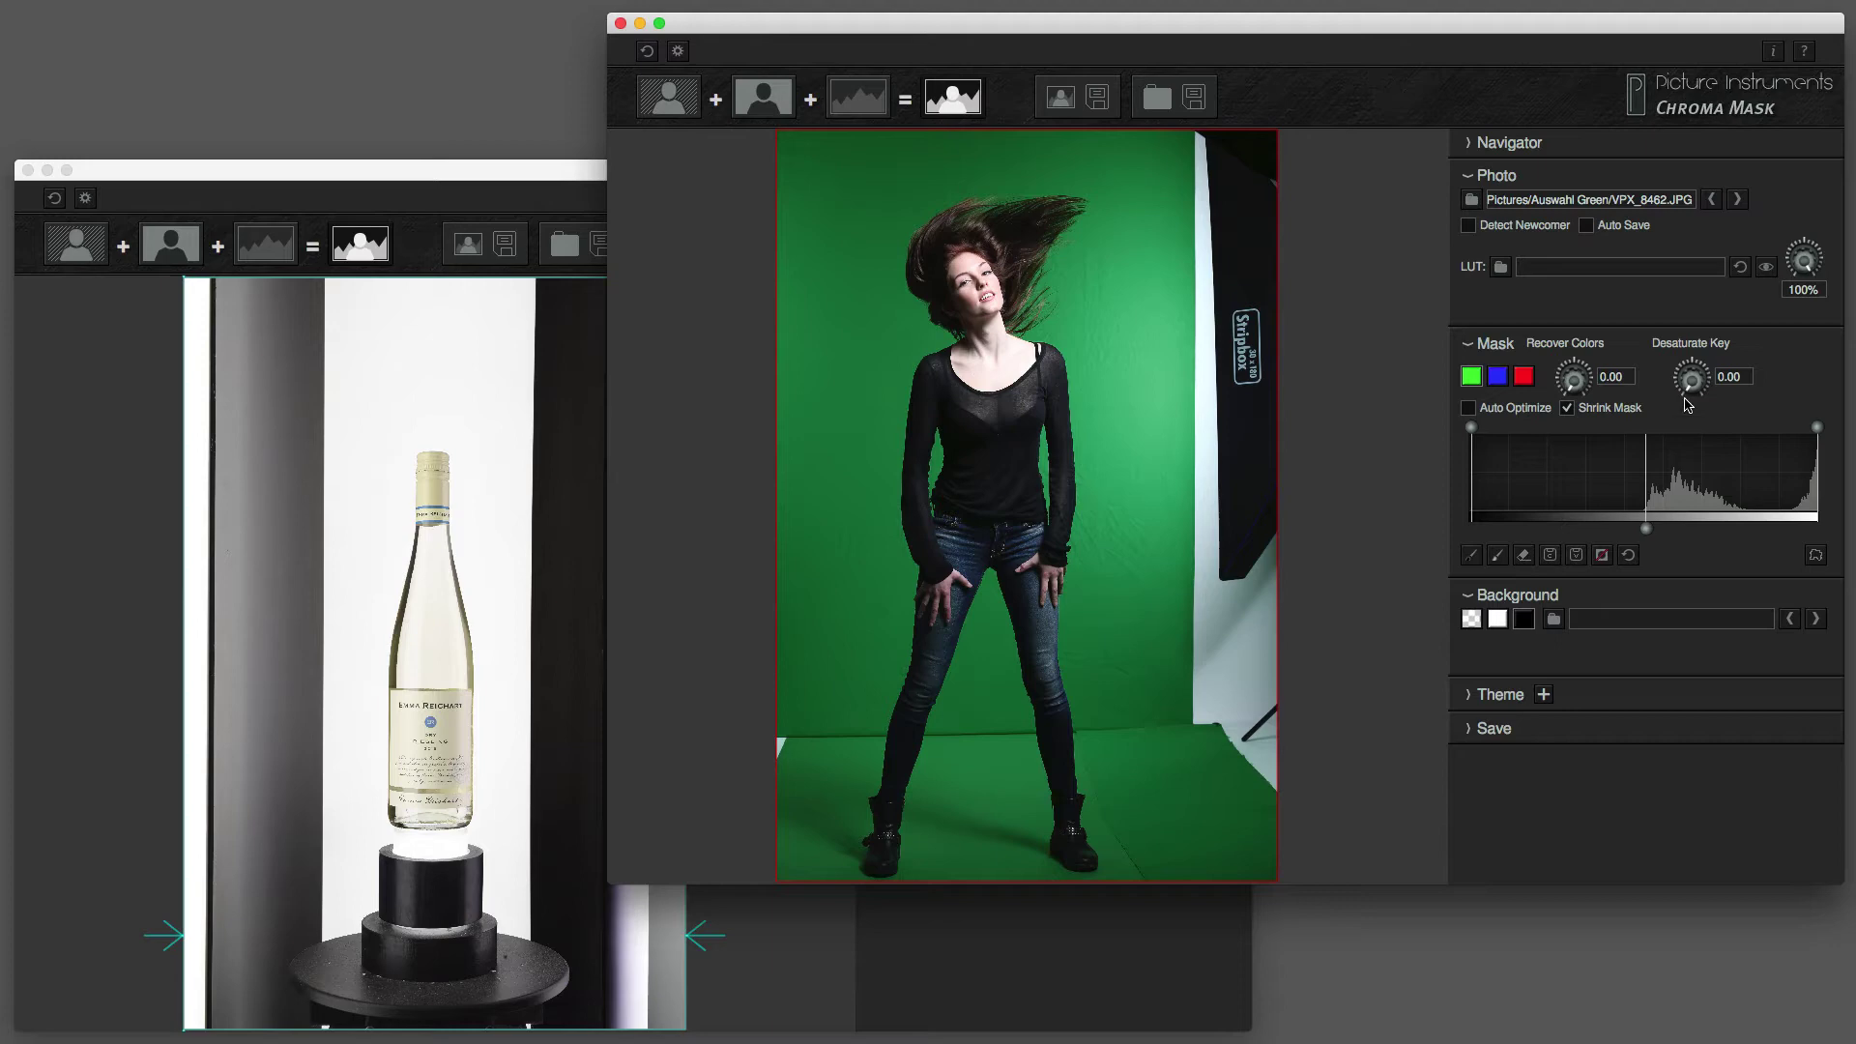
drag(1690, 389, 1647, 571)
Switch to Mask Integrator, view the bottle's mask on its own and return to the composite view.
click(522, 178)
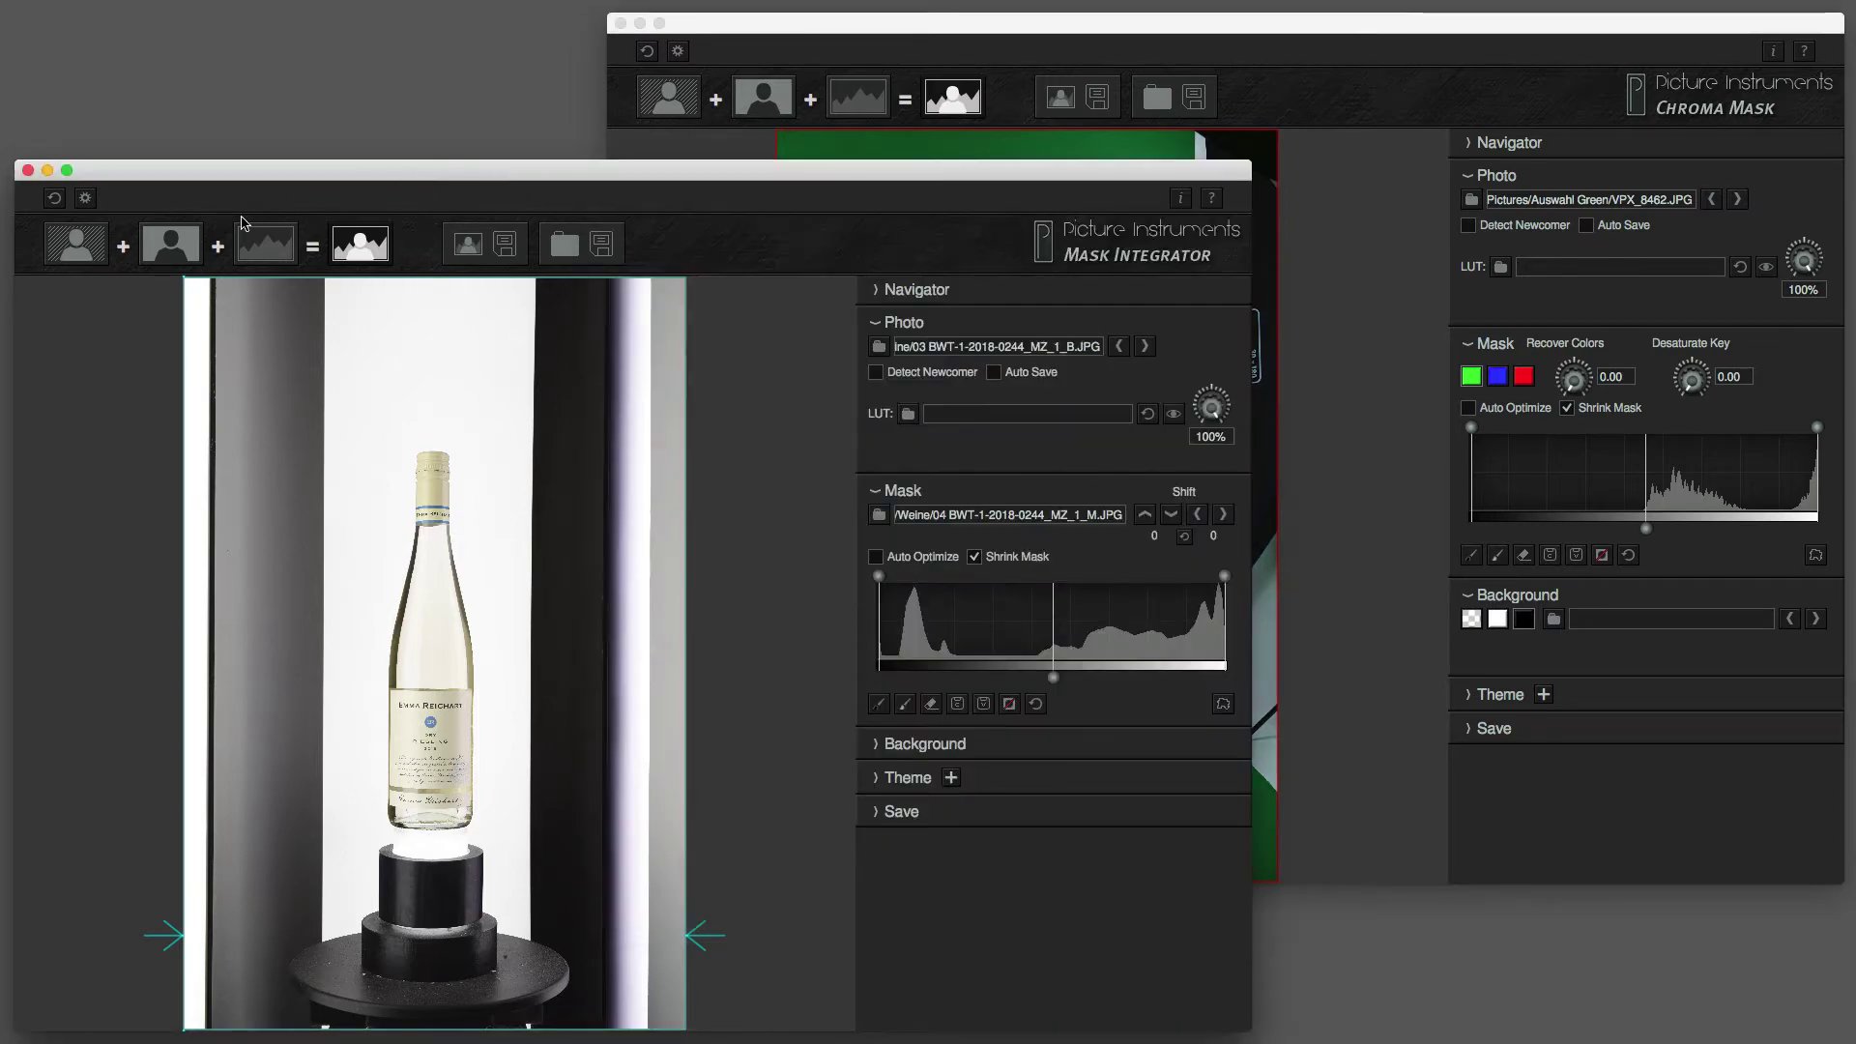
click(185, 249)
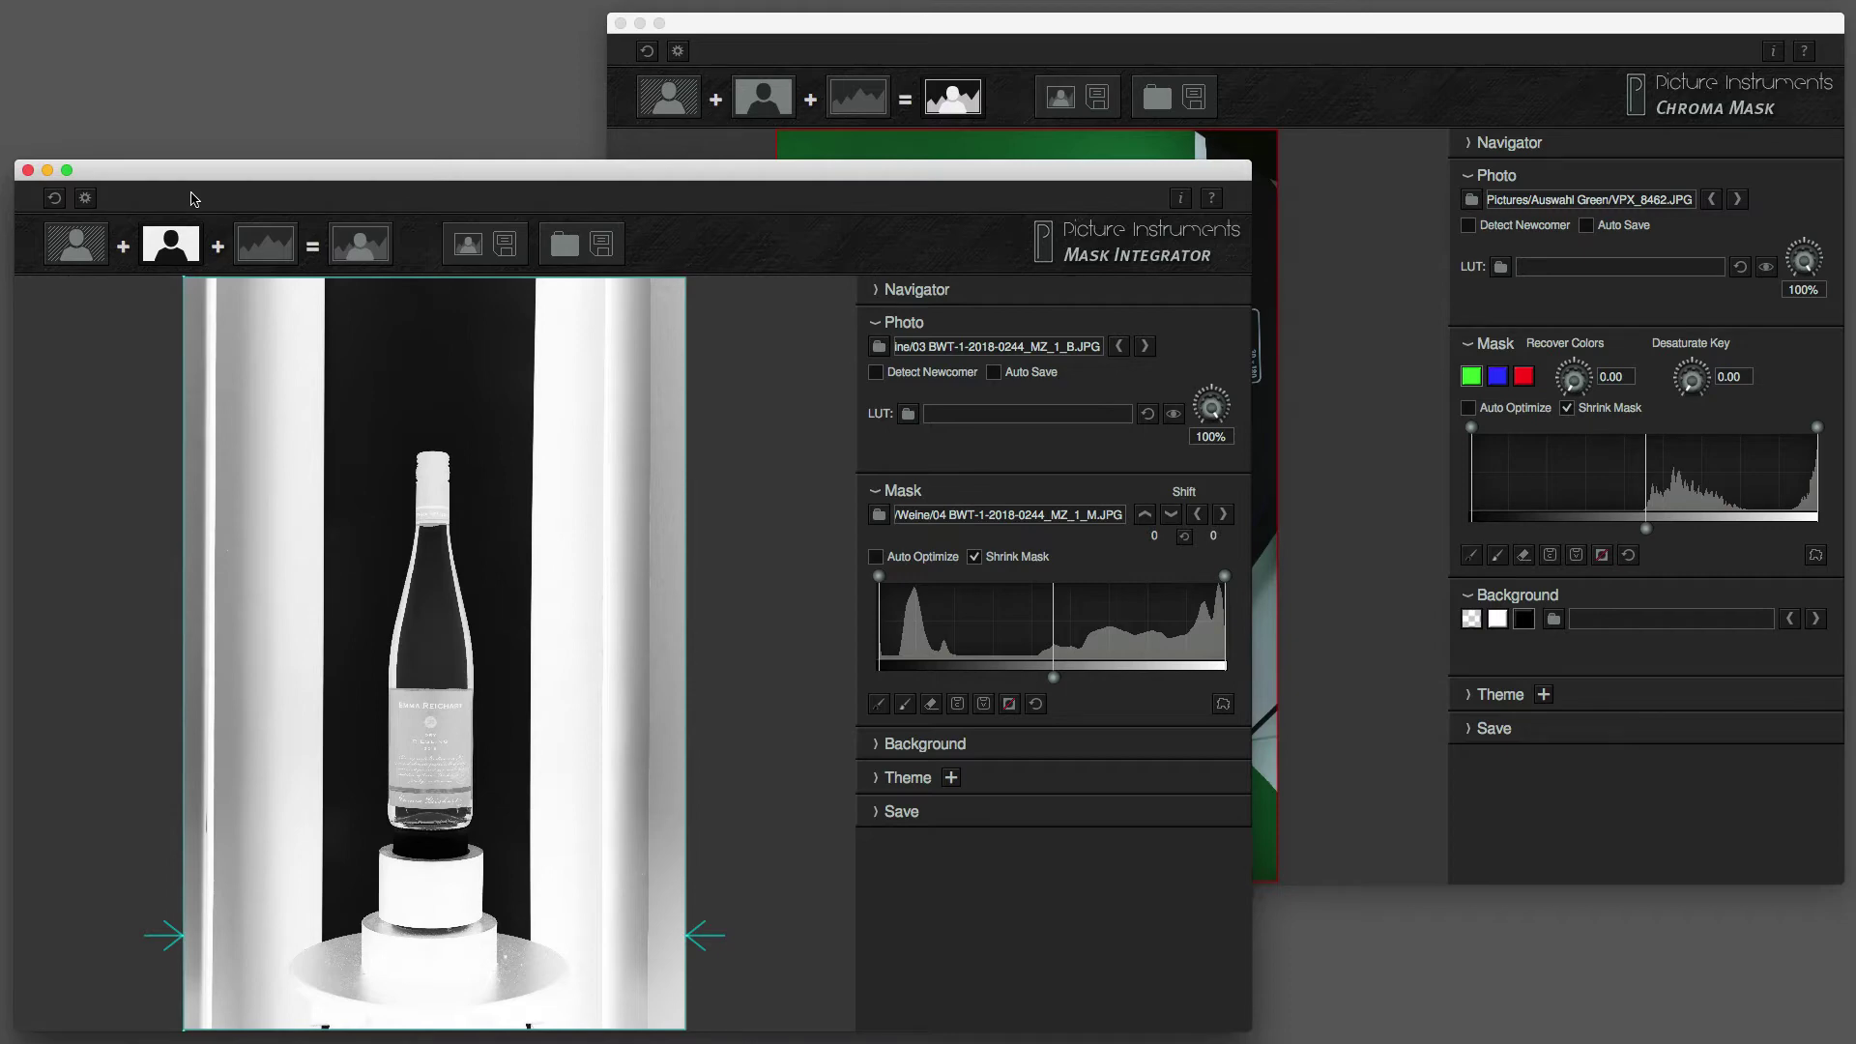
click(354, 241)
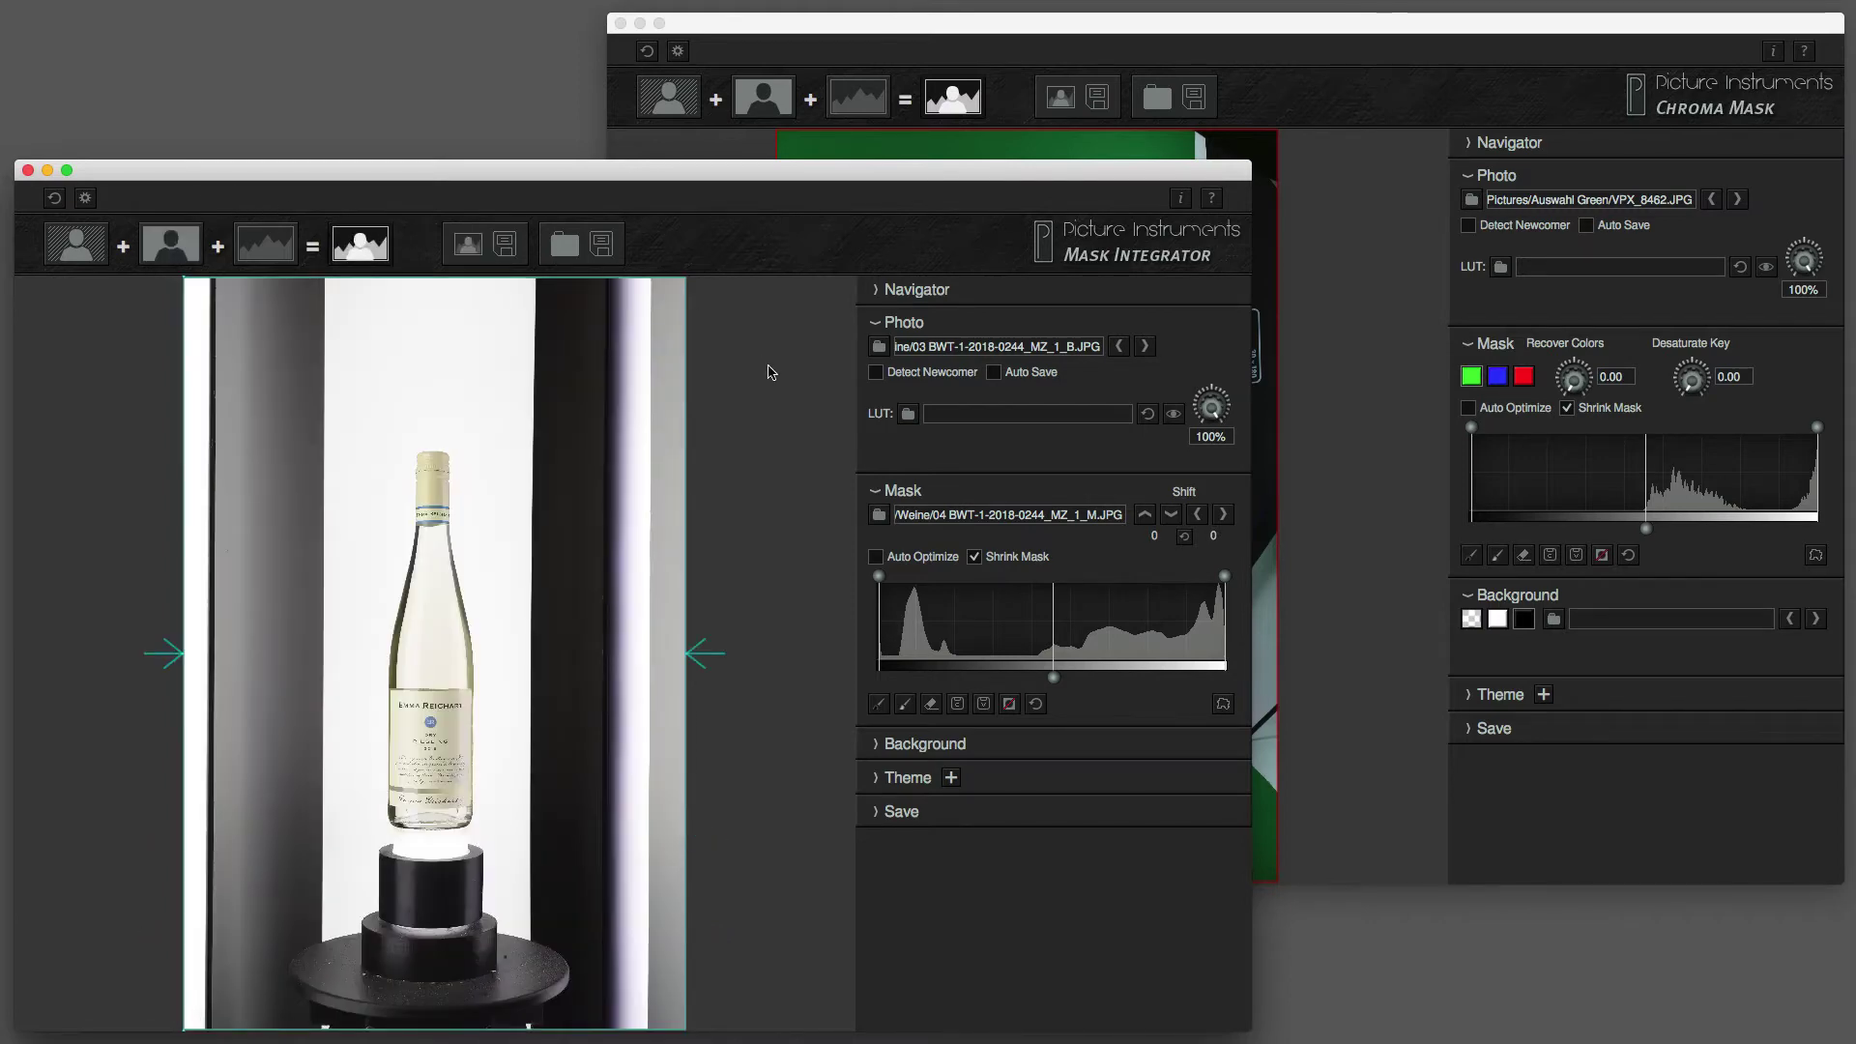
Try the bottle mask with Auto Optimize on and with Shrink Mask off, restoring each option after its test.
click(876, 557)
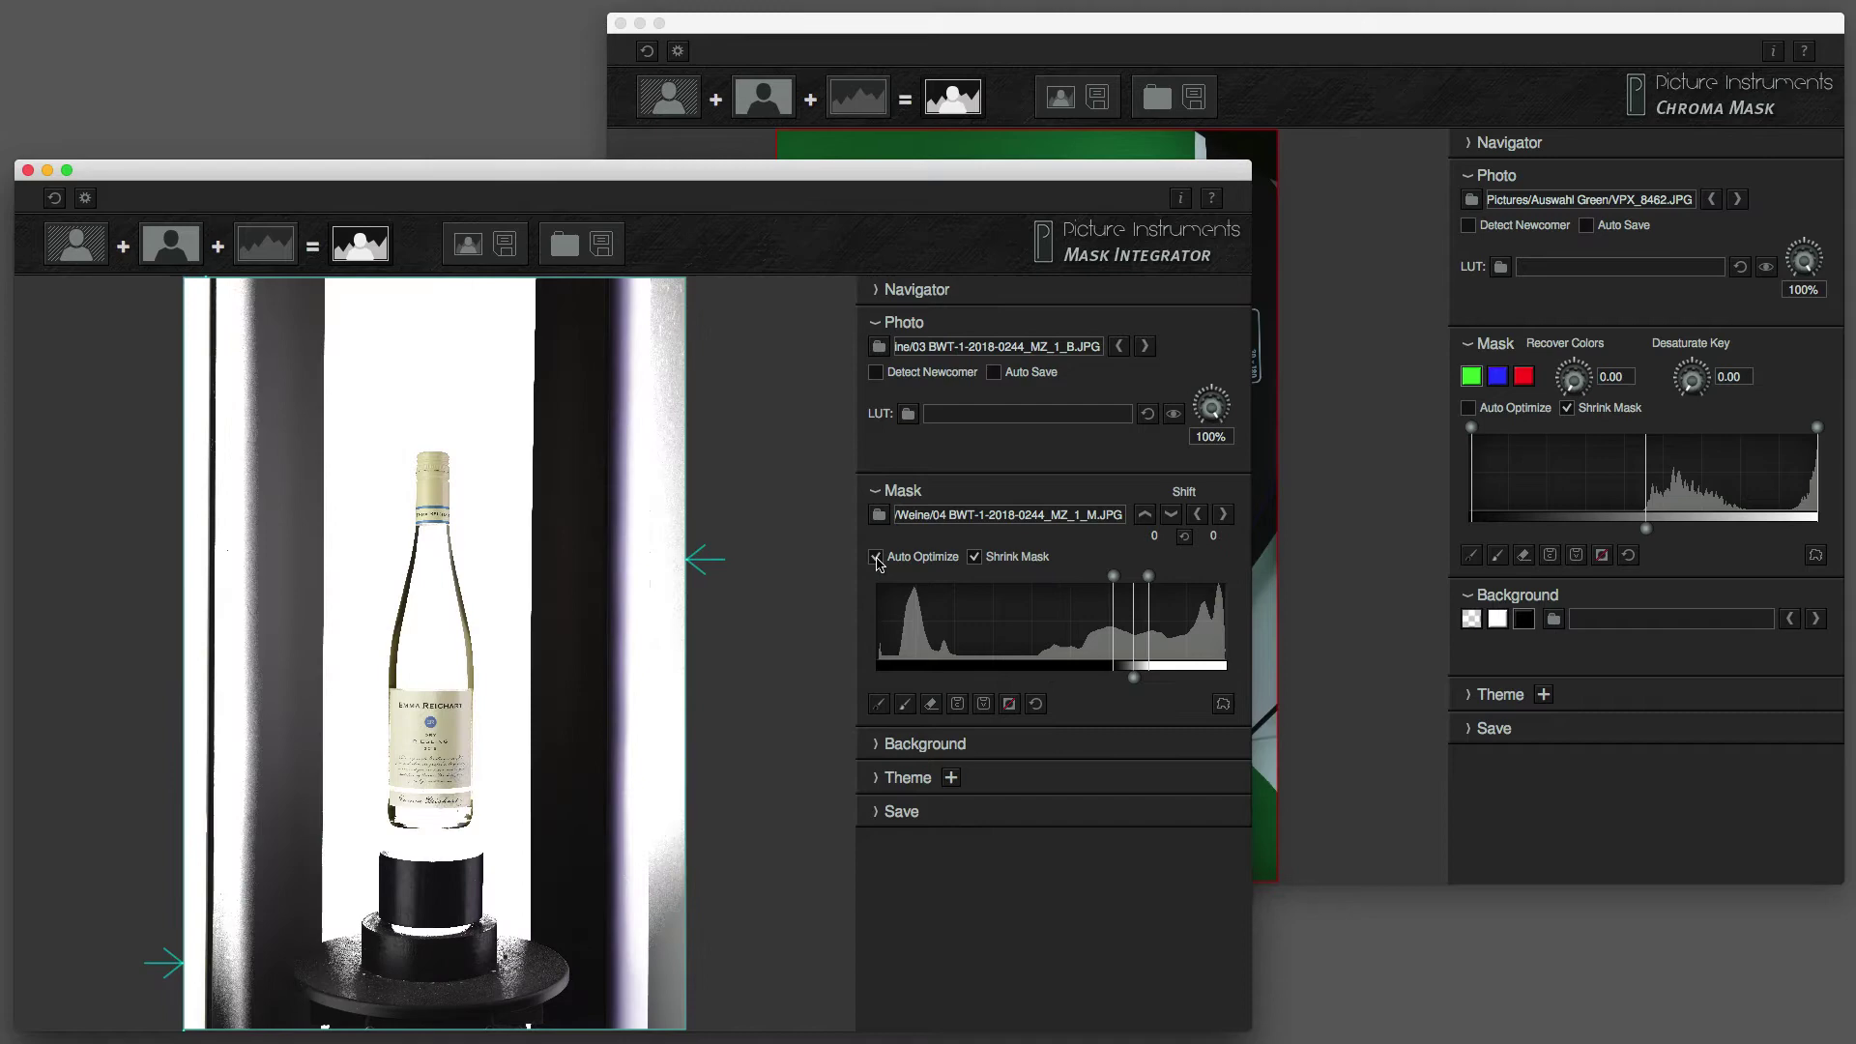
click(875, 558)
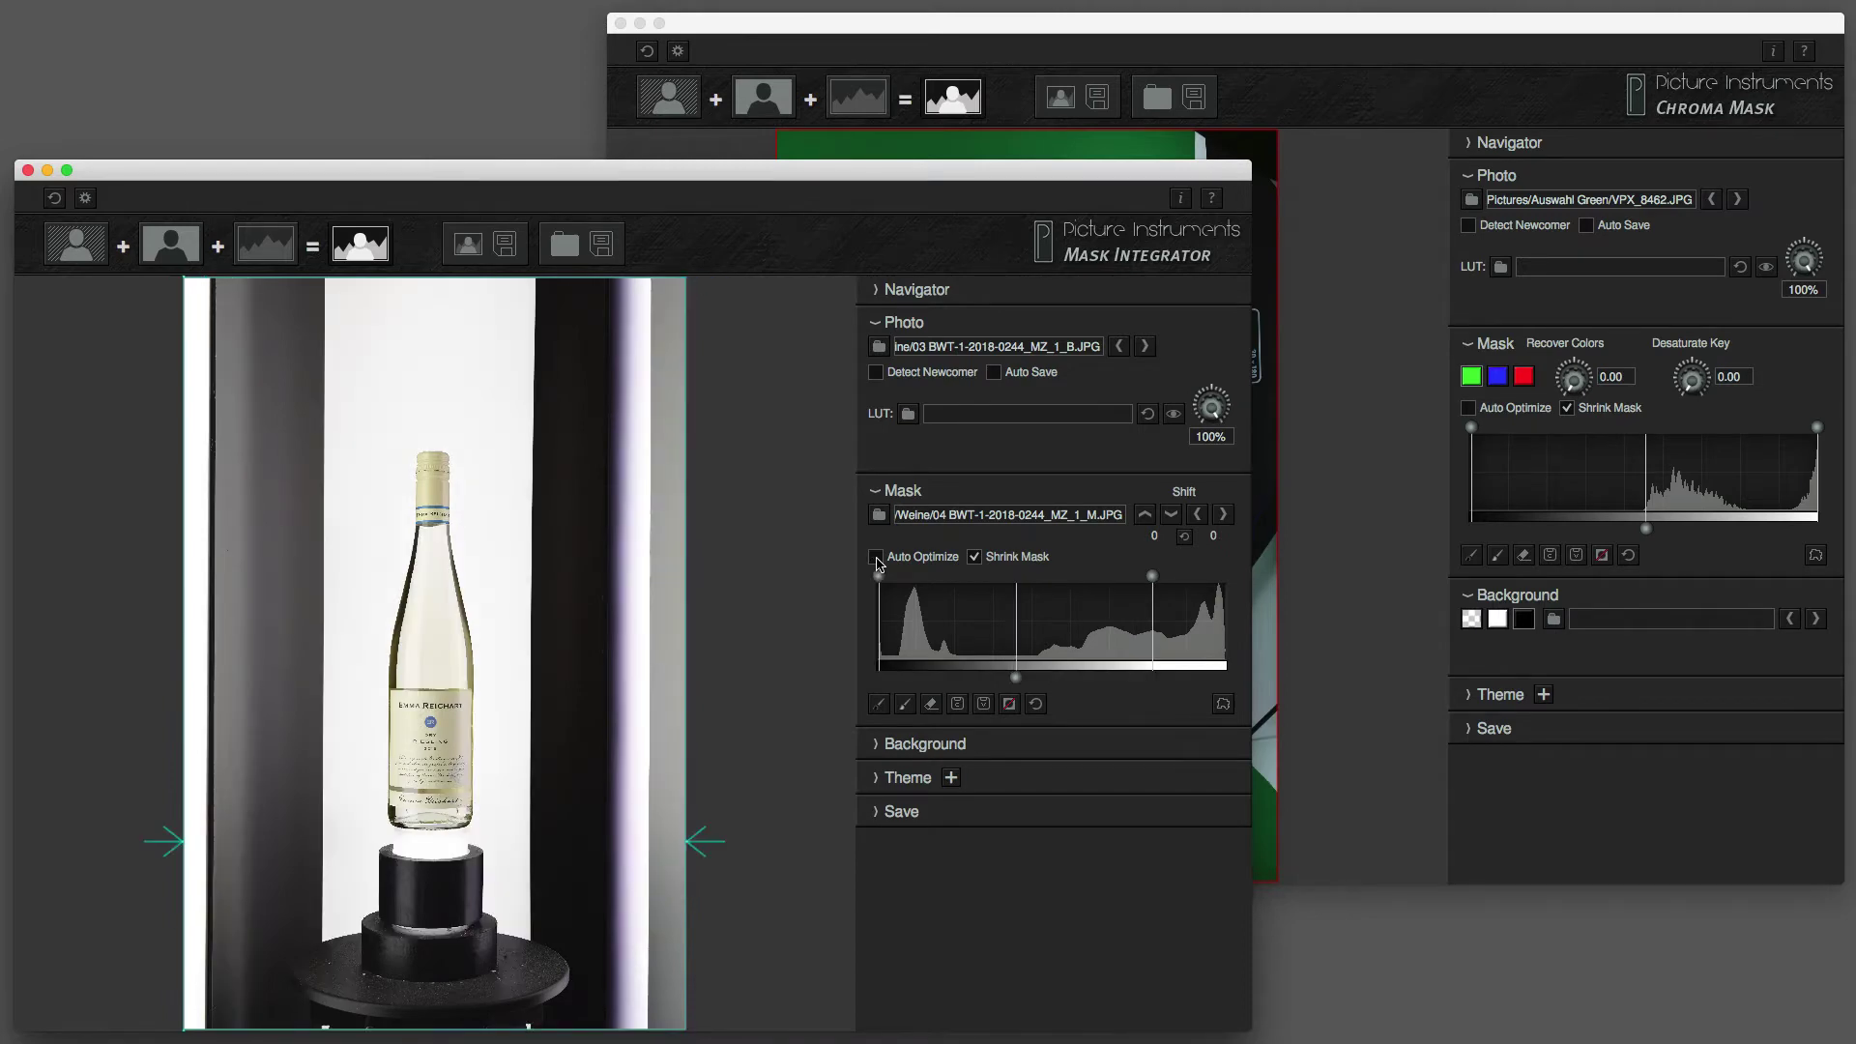
click(973, 558)
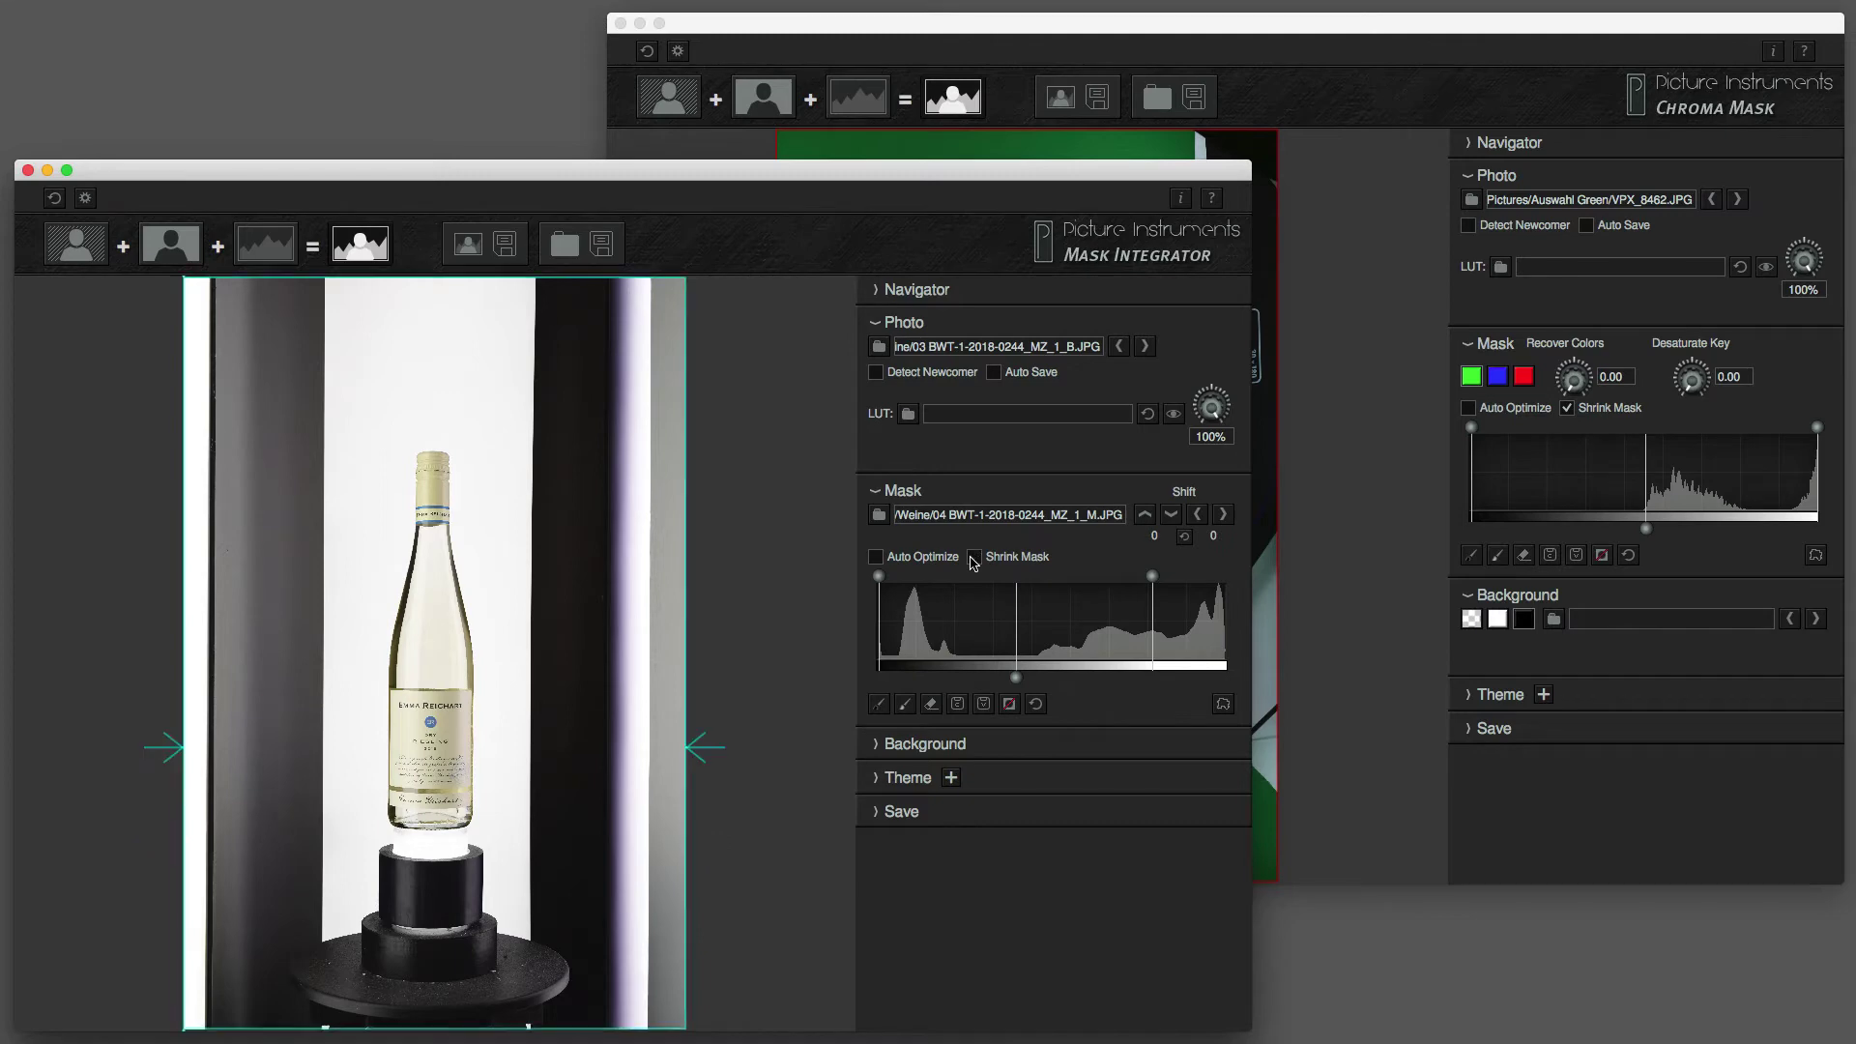
click(975, 558)
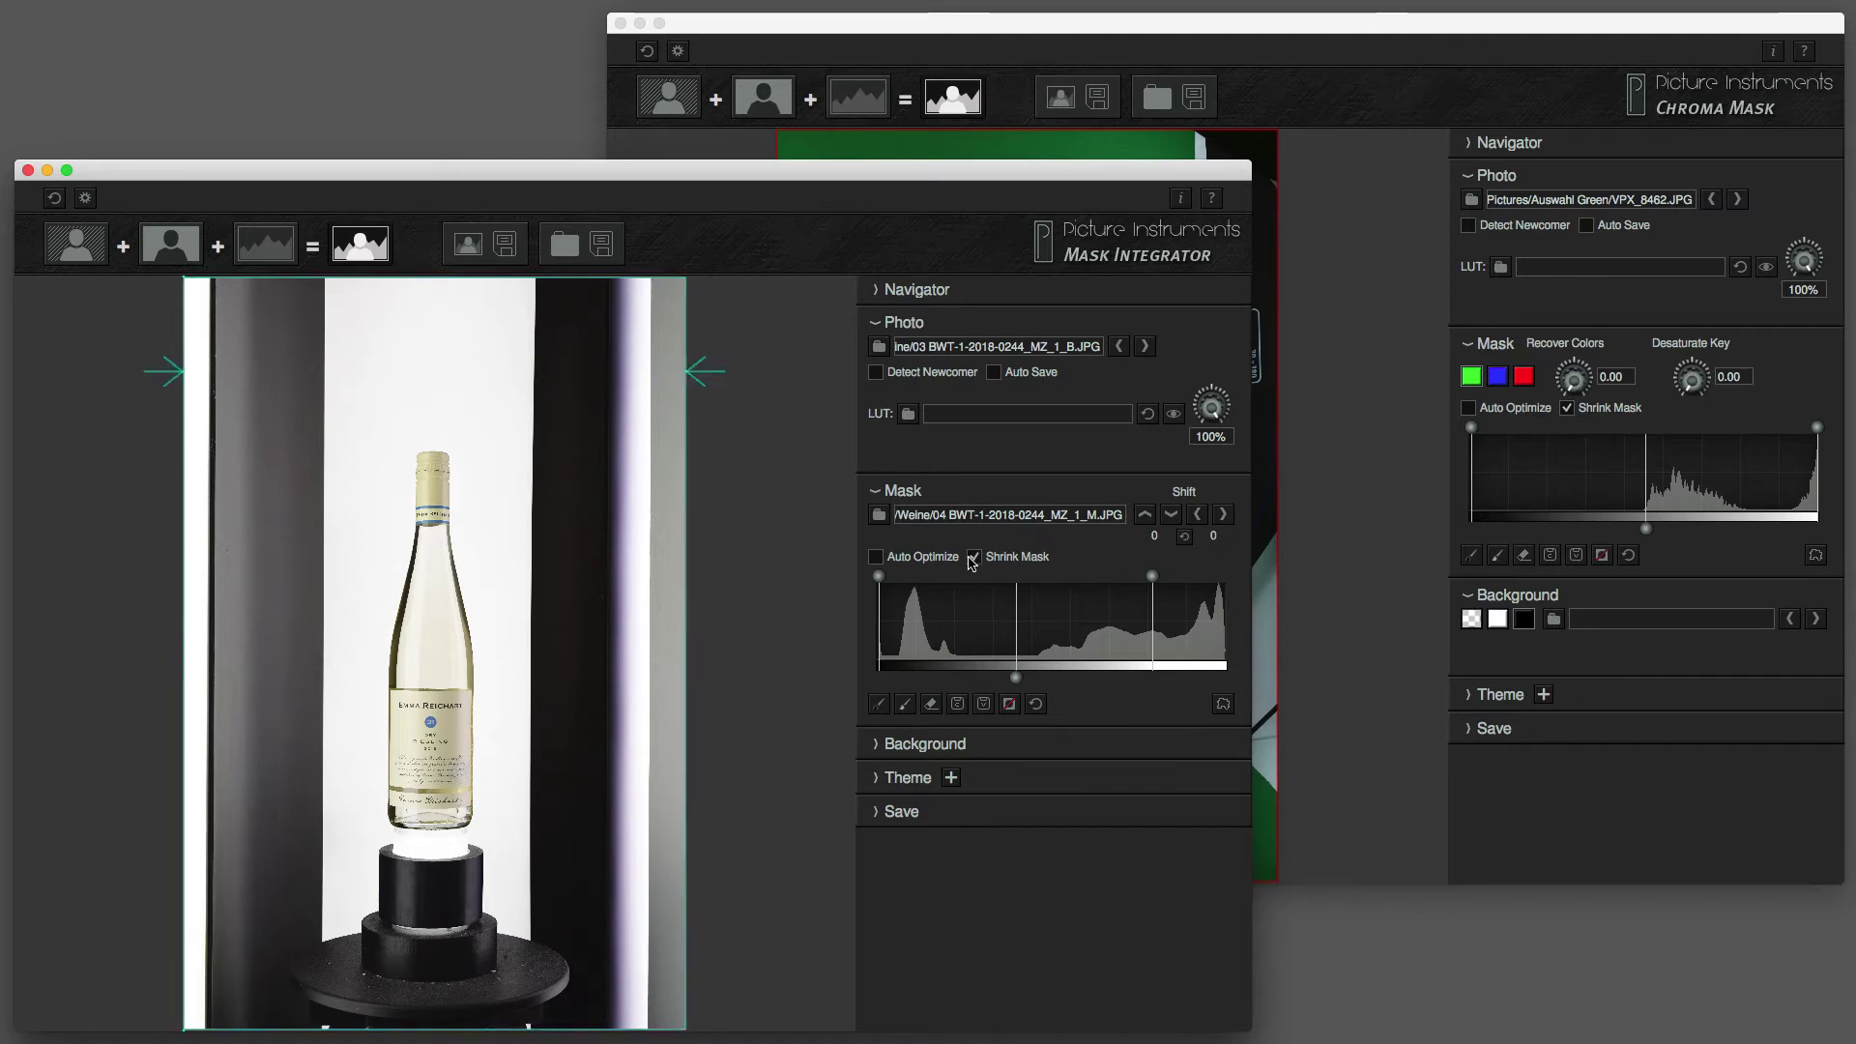
Narrow the crop frame tightly around the bottle, excluding the light strips and the black pedestal.
drag(685, 283, 516, 414)
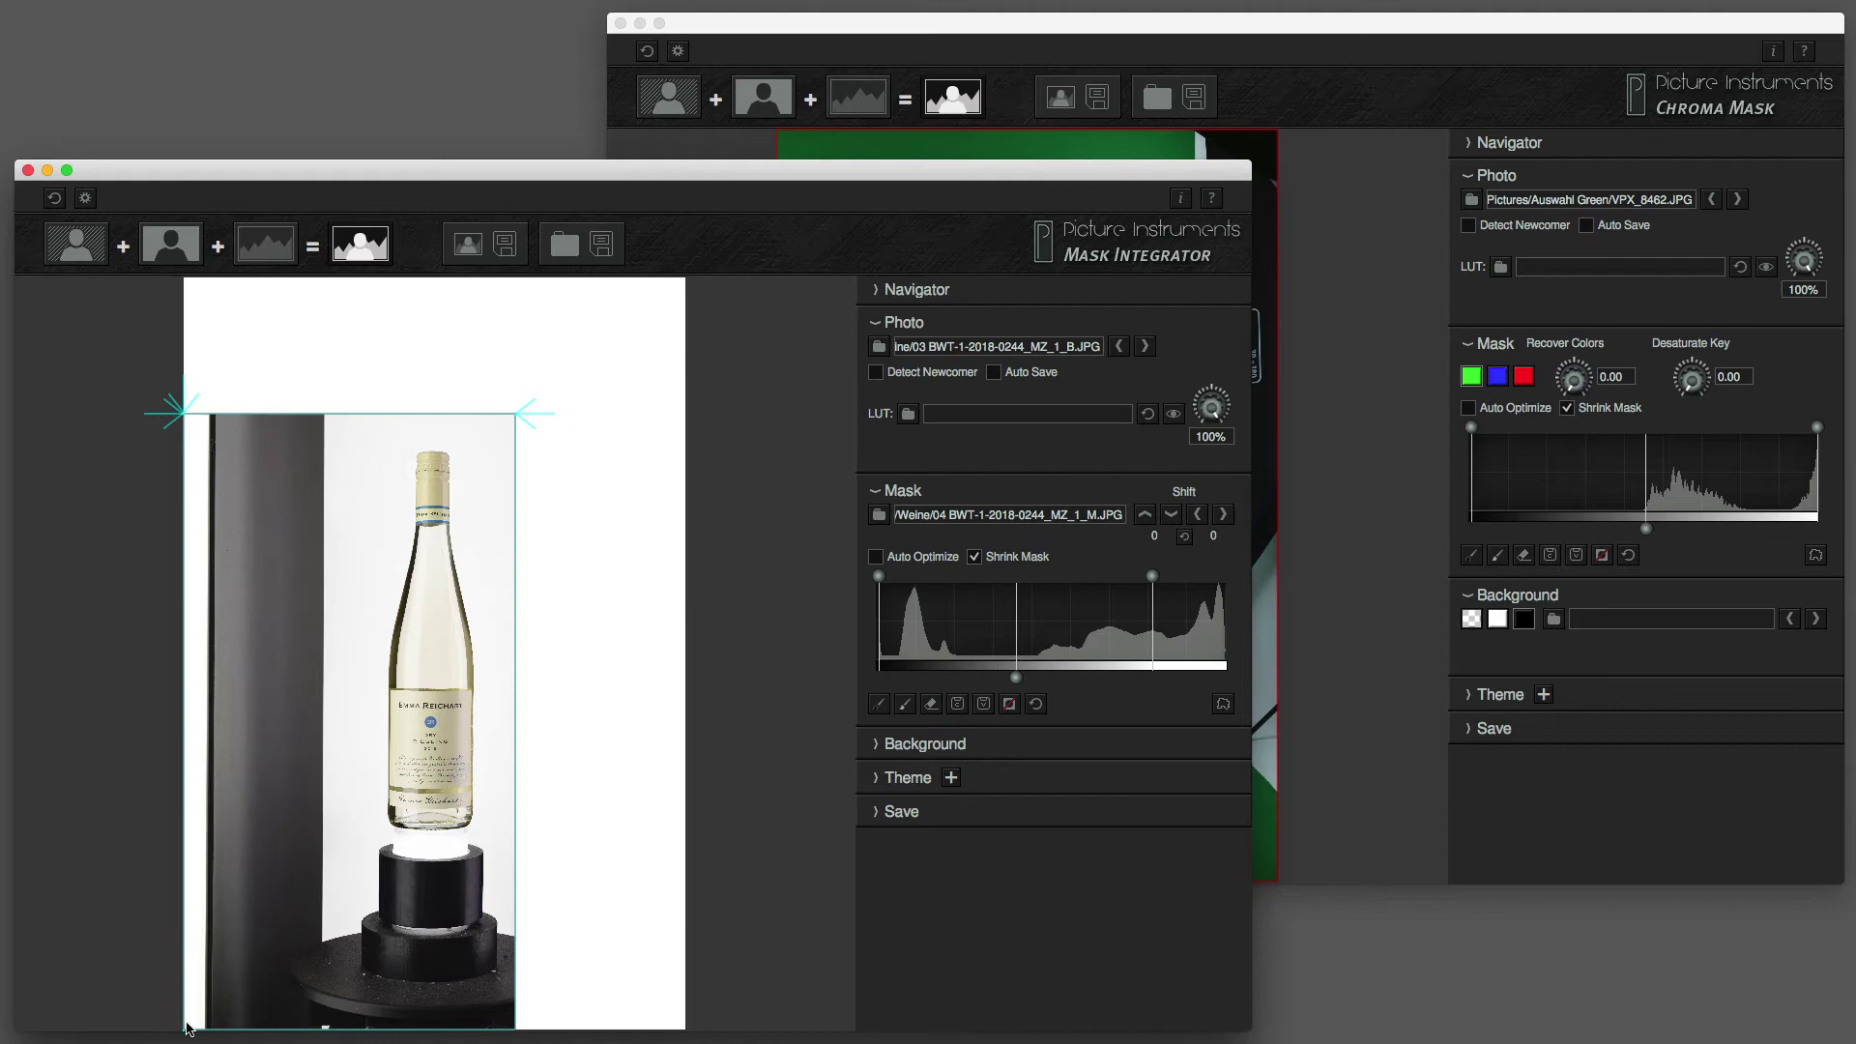
drag(188, 1022, 356, 848)
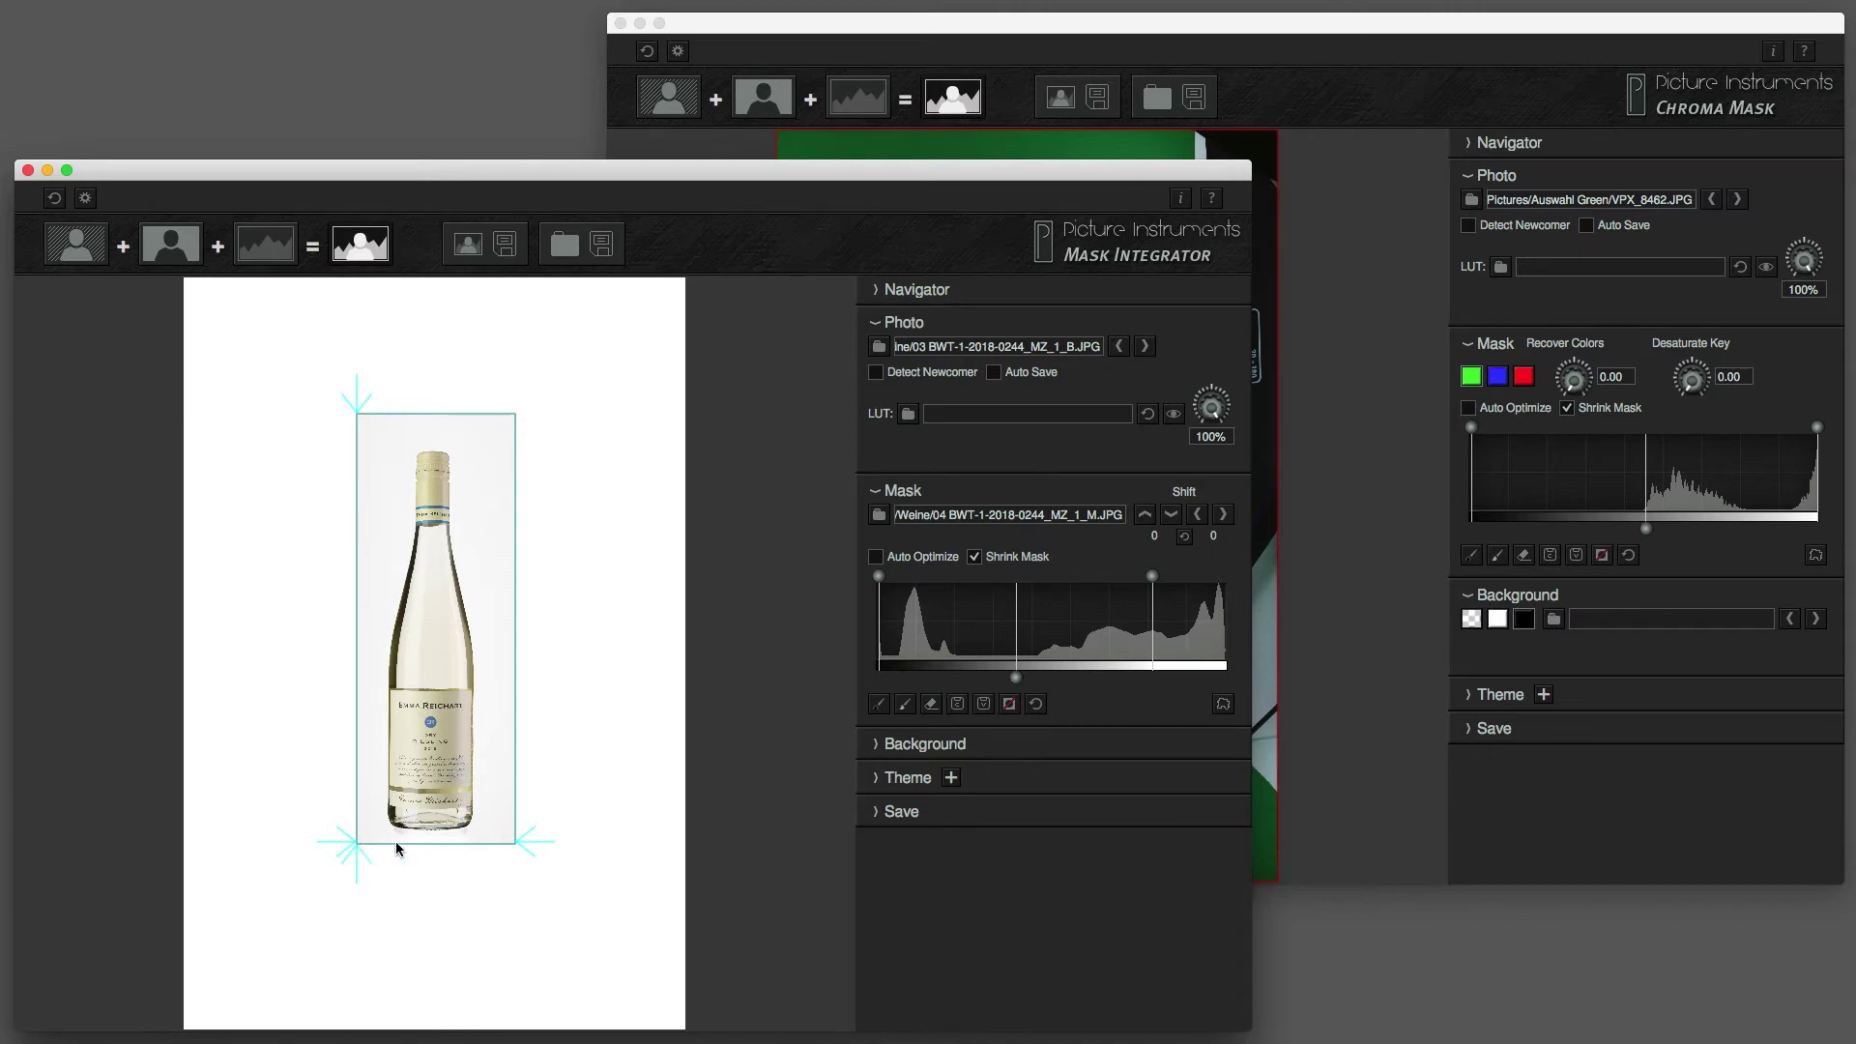
Expand the save settings and switch the output size frame on the bottle image to its other display mode and back.
click(881, 813)
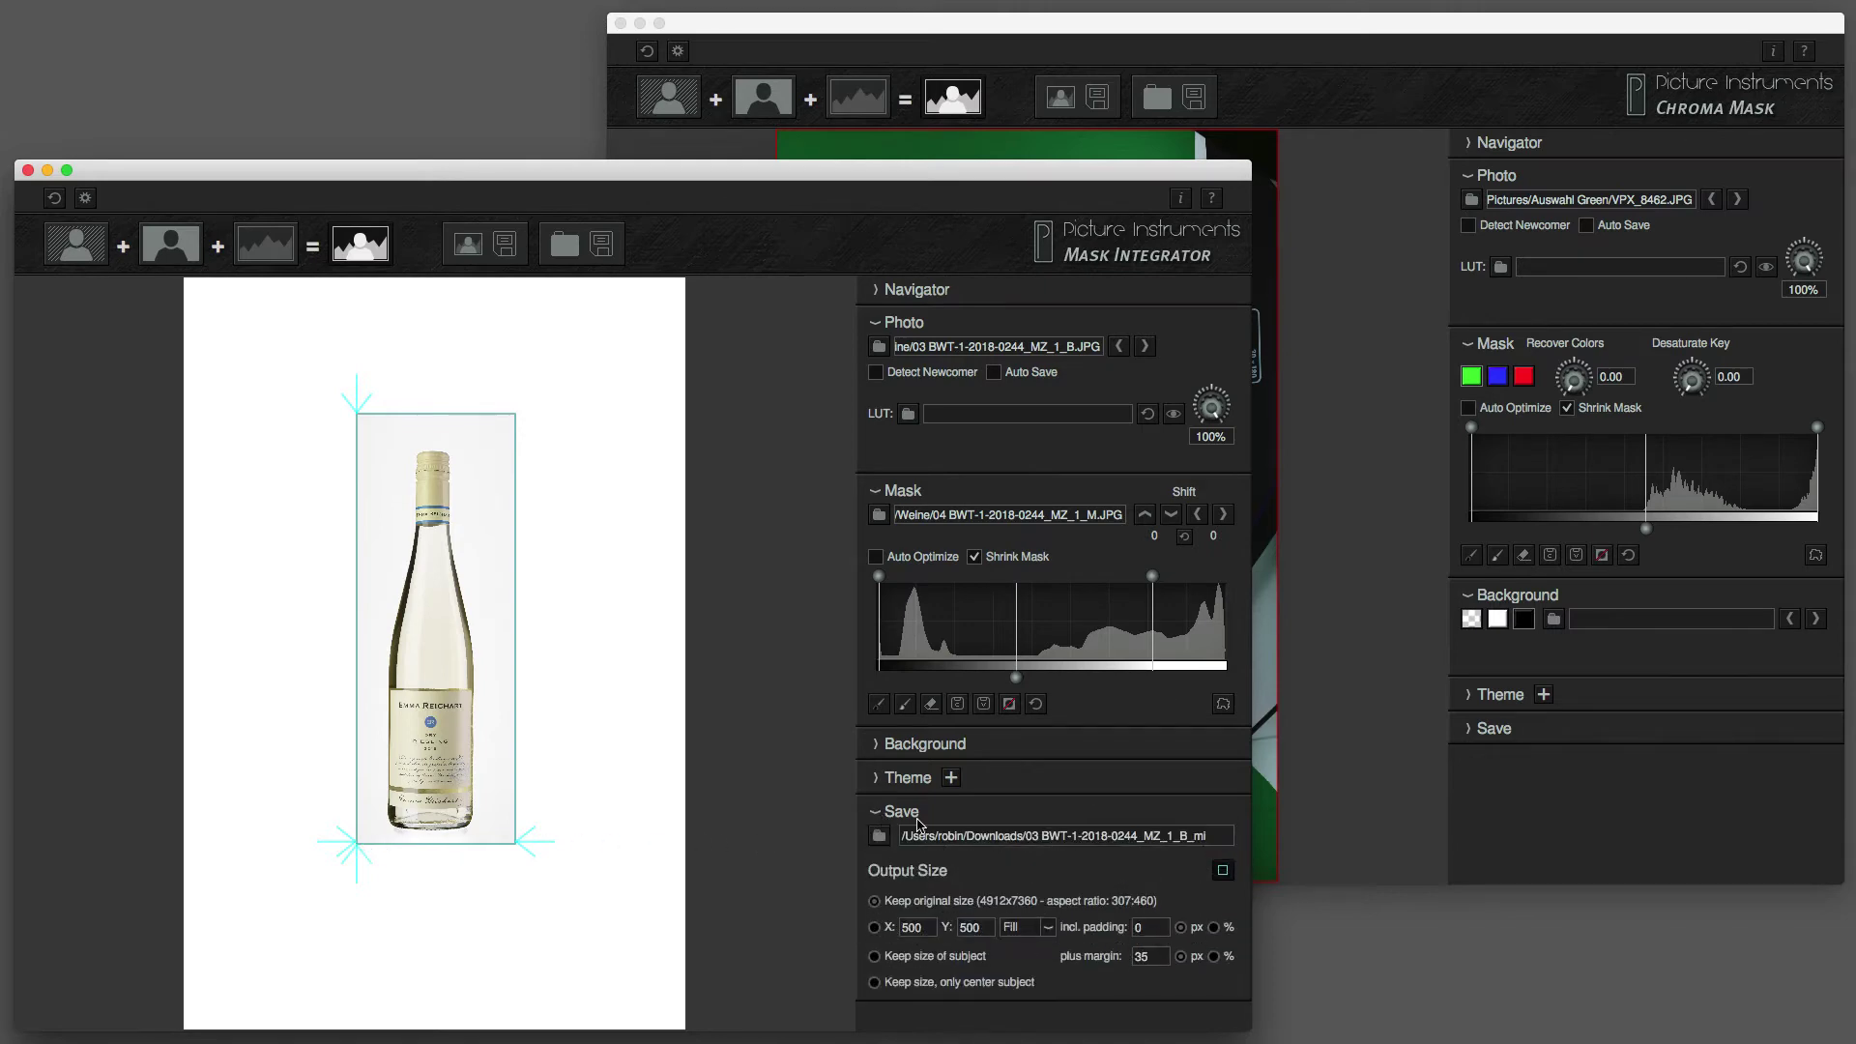
click(1222, 872)
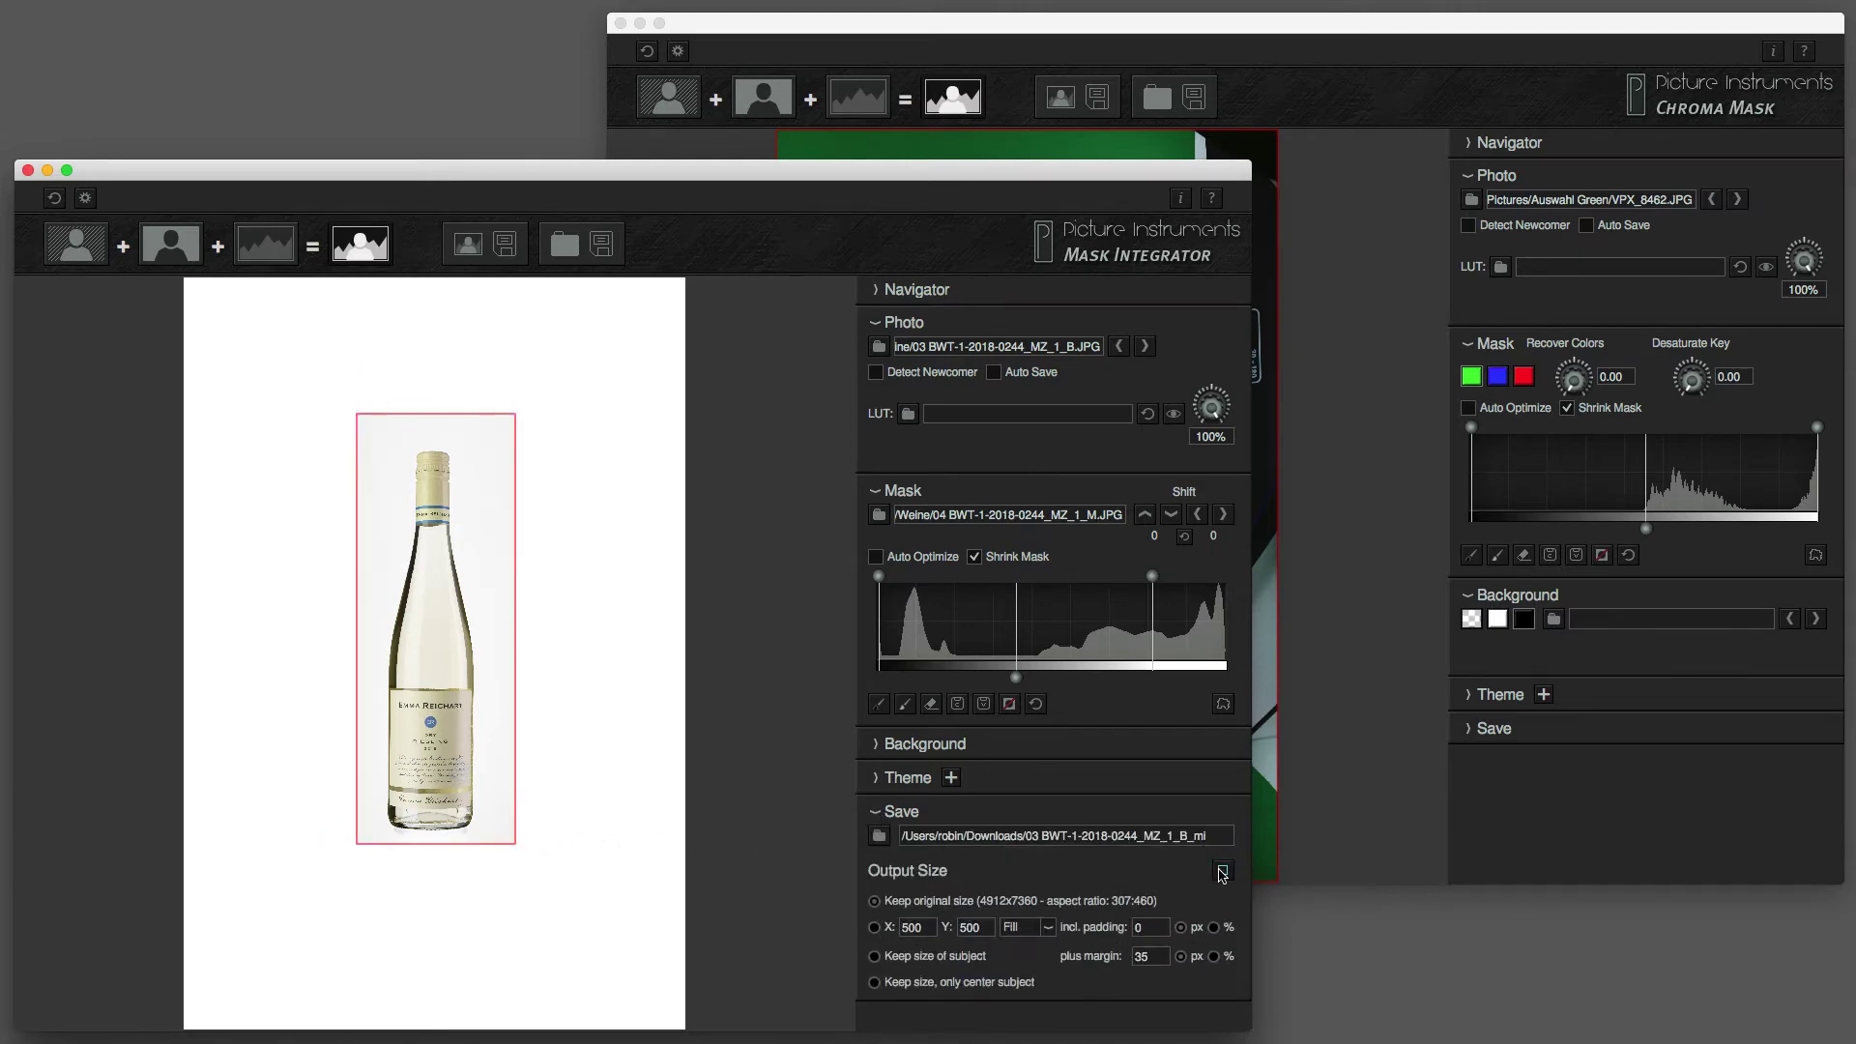
click(1221, 873)
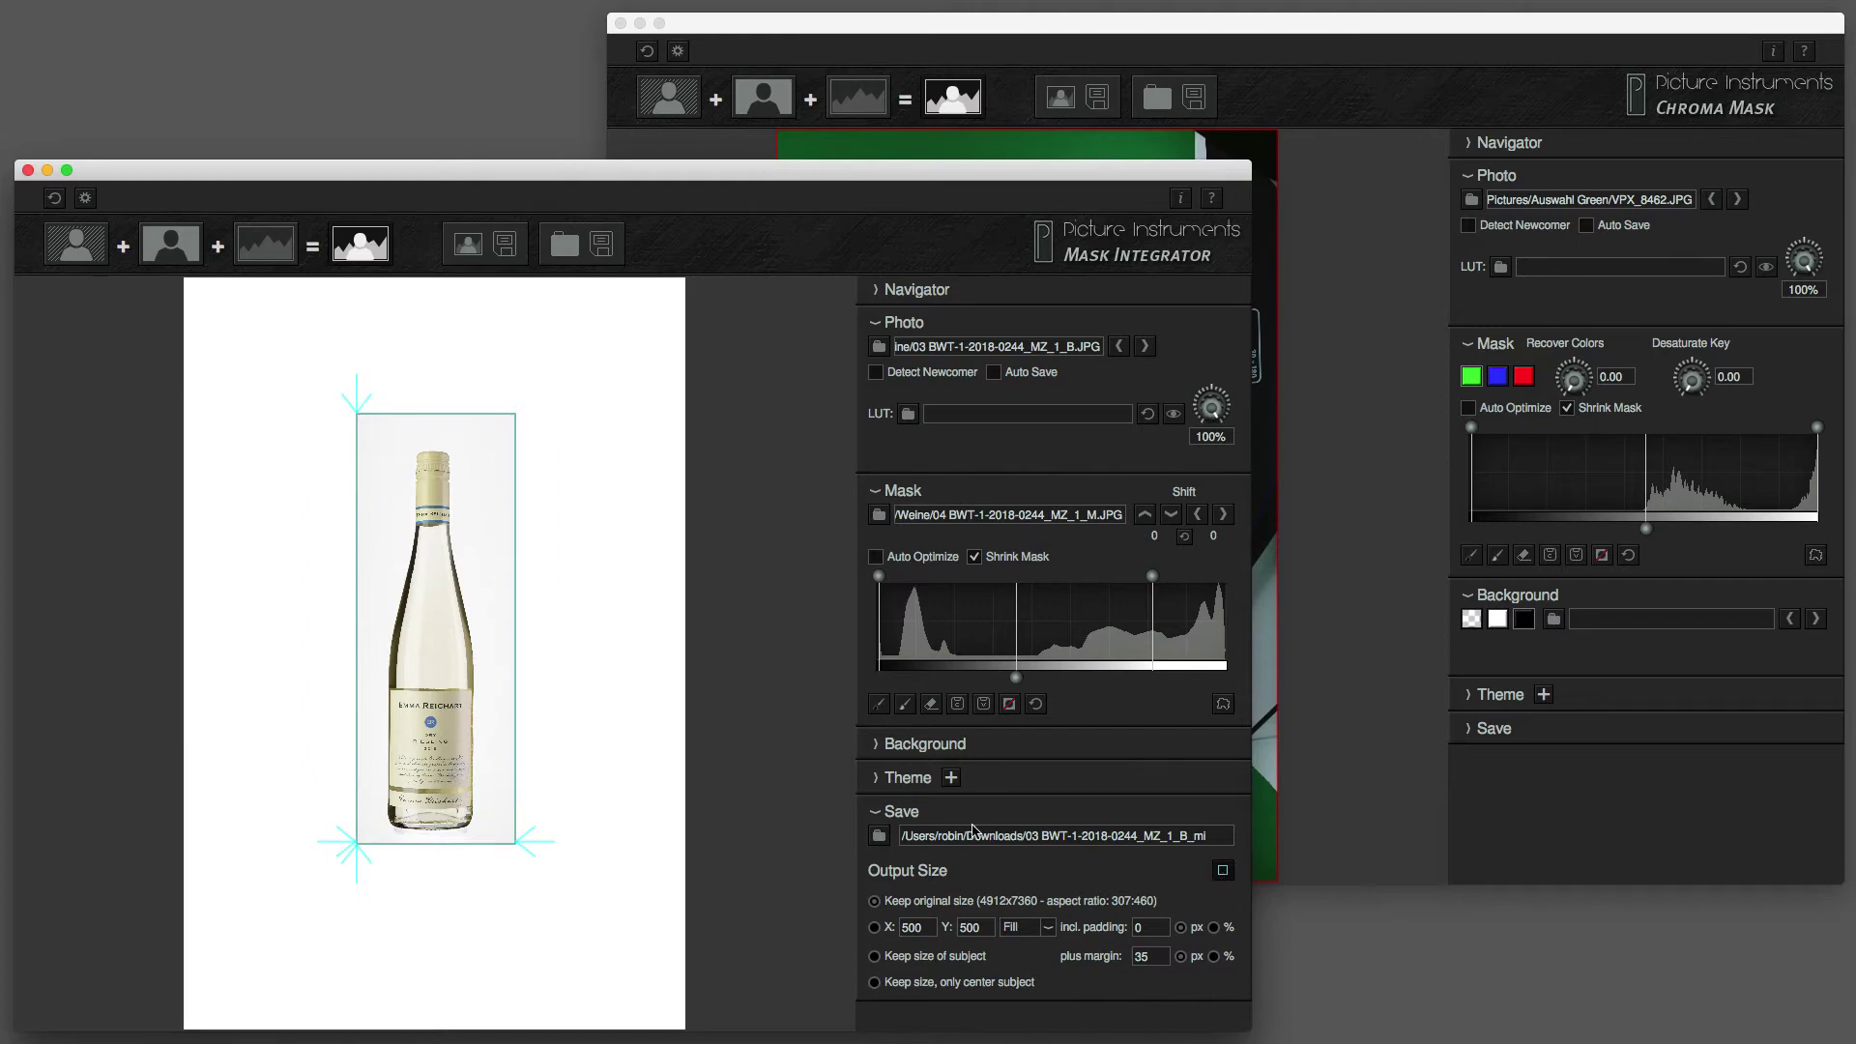
Collapse the save settings, highlight the bottle's semi-transparent areas in pink, and move the mask's black and white points inward to clear the background.
click(878, 812)
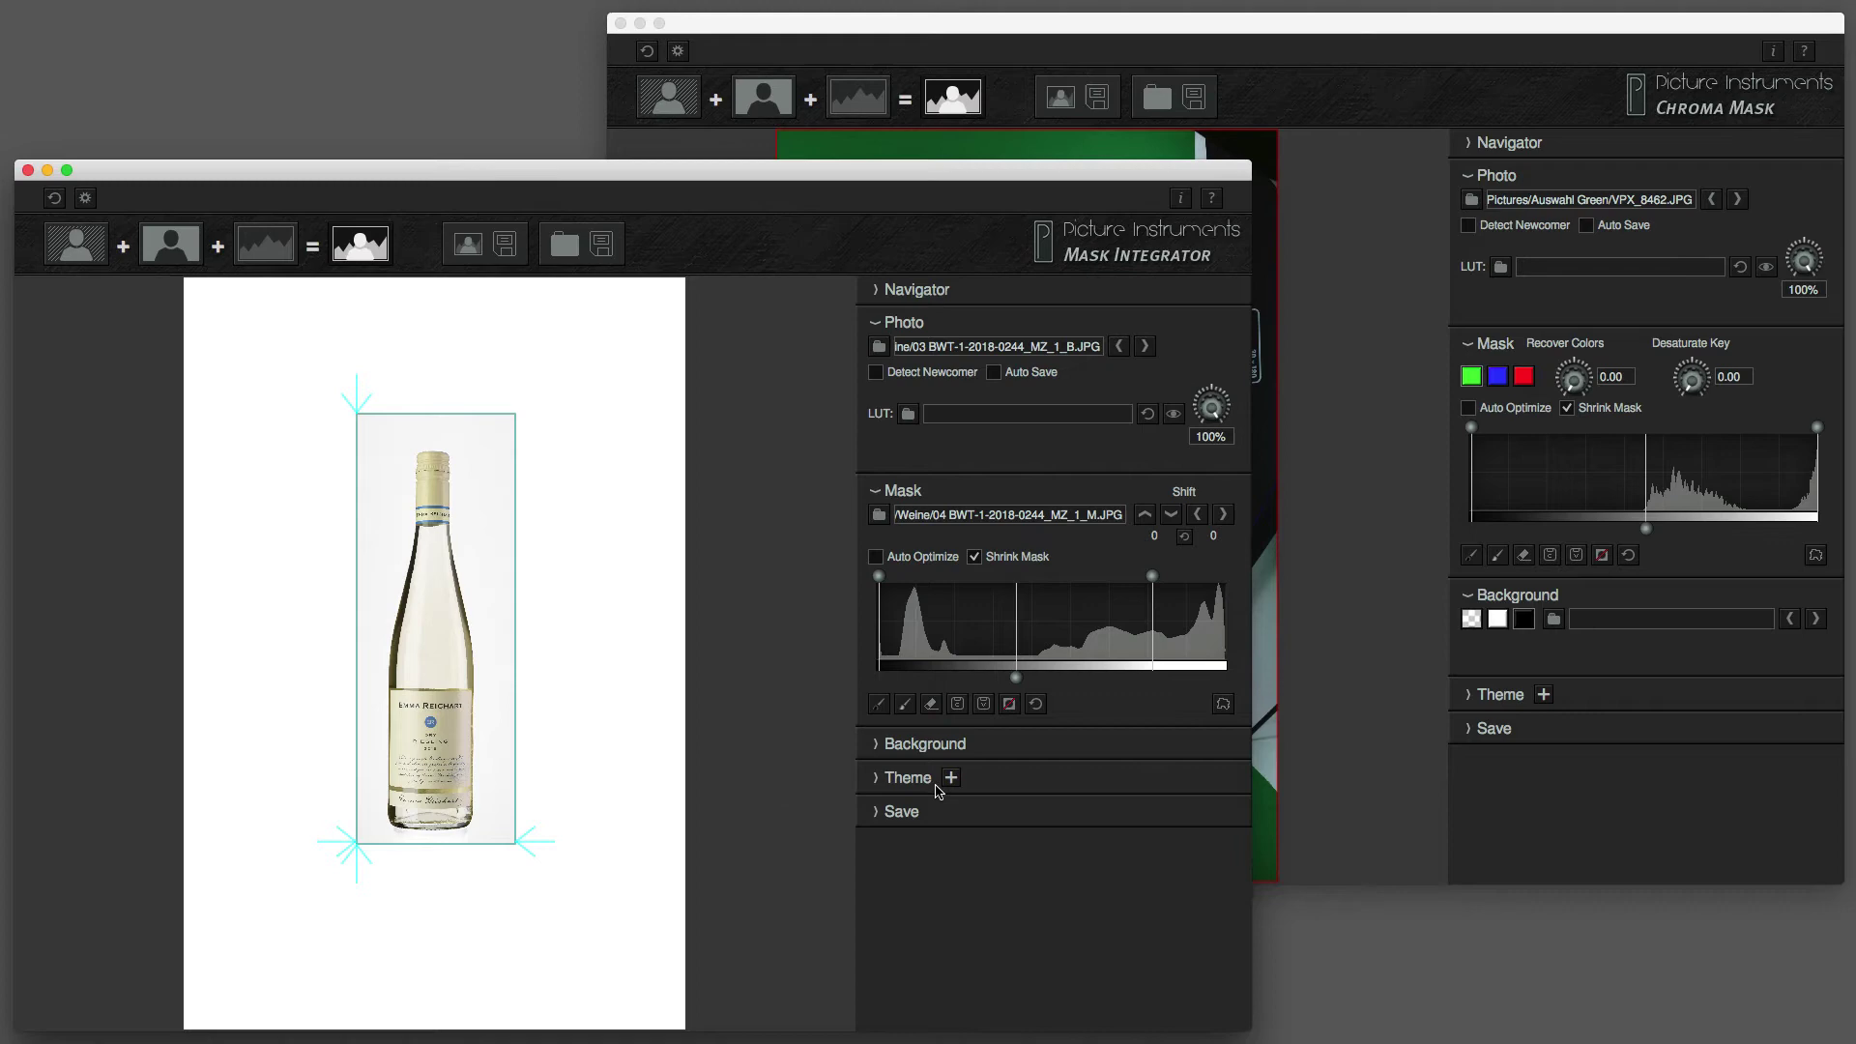
click(1222, 706)
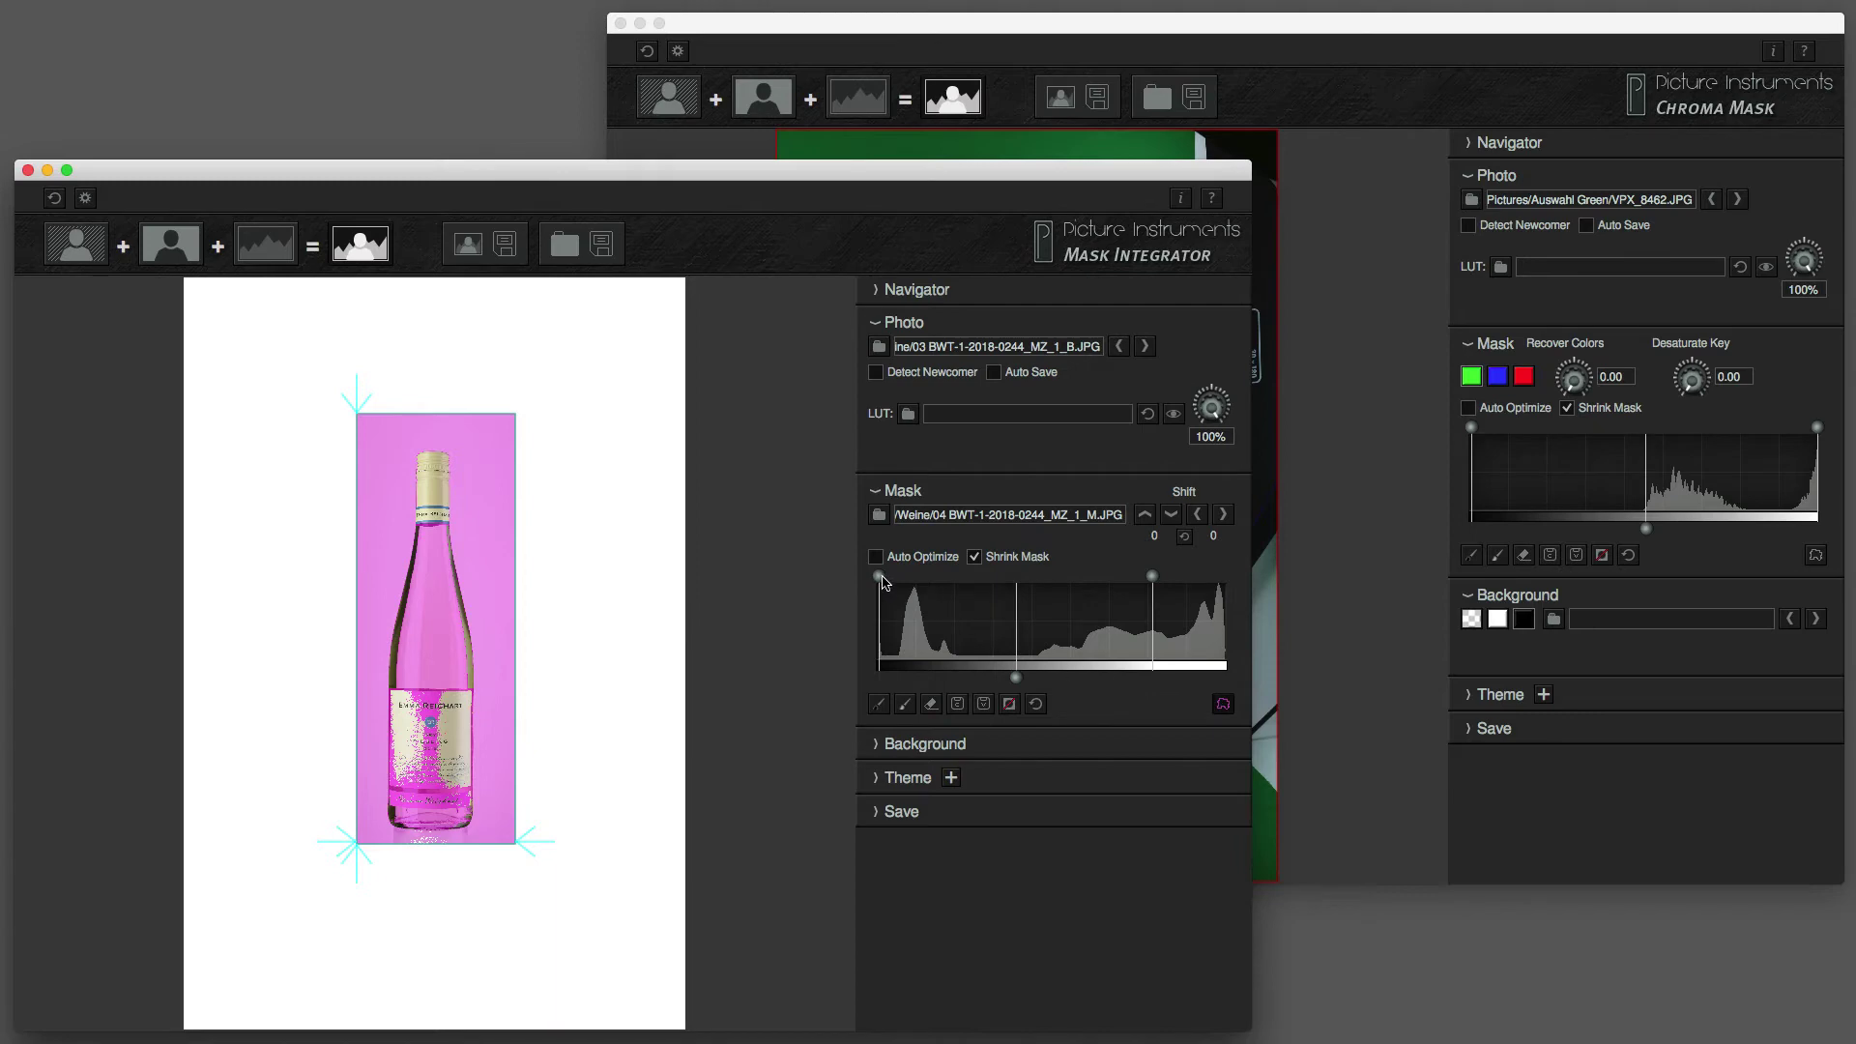
drag(882, 580, 930, 583)
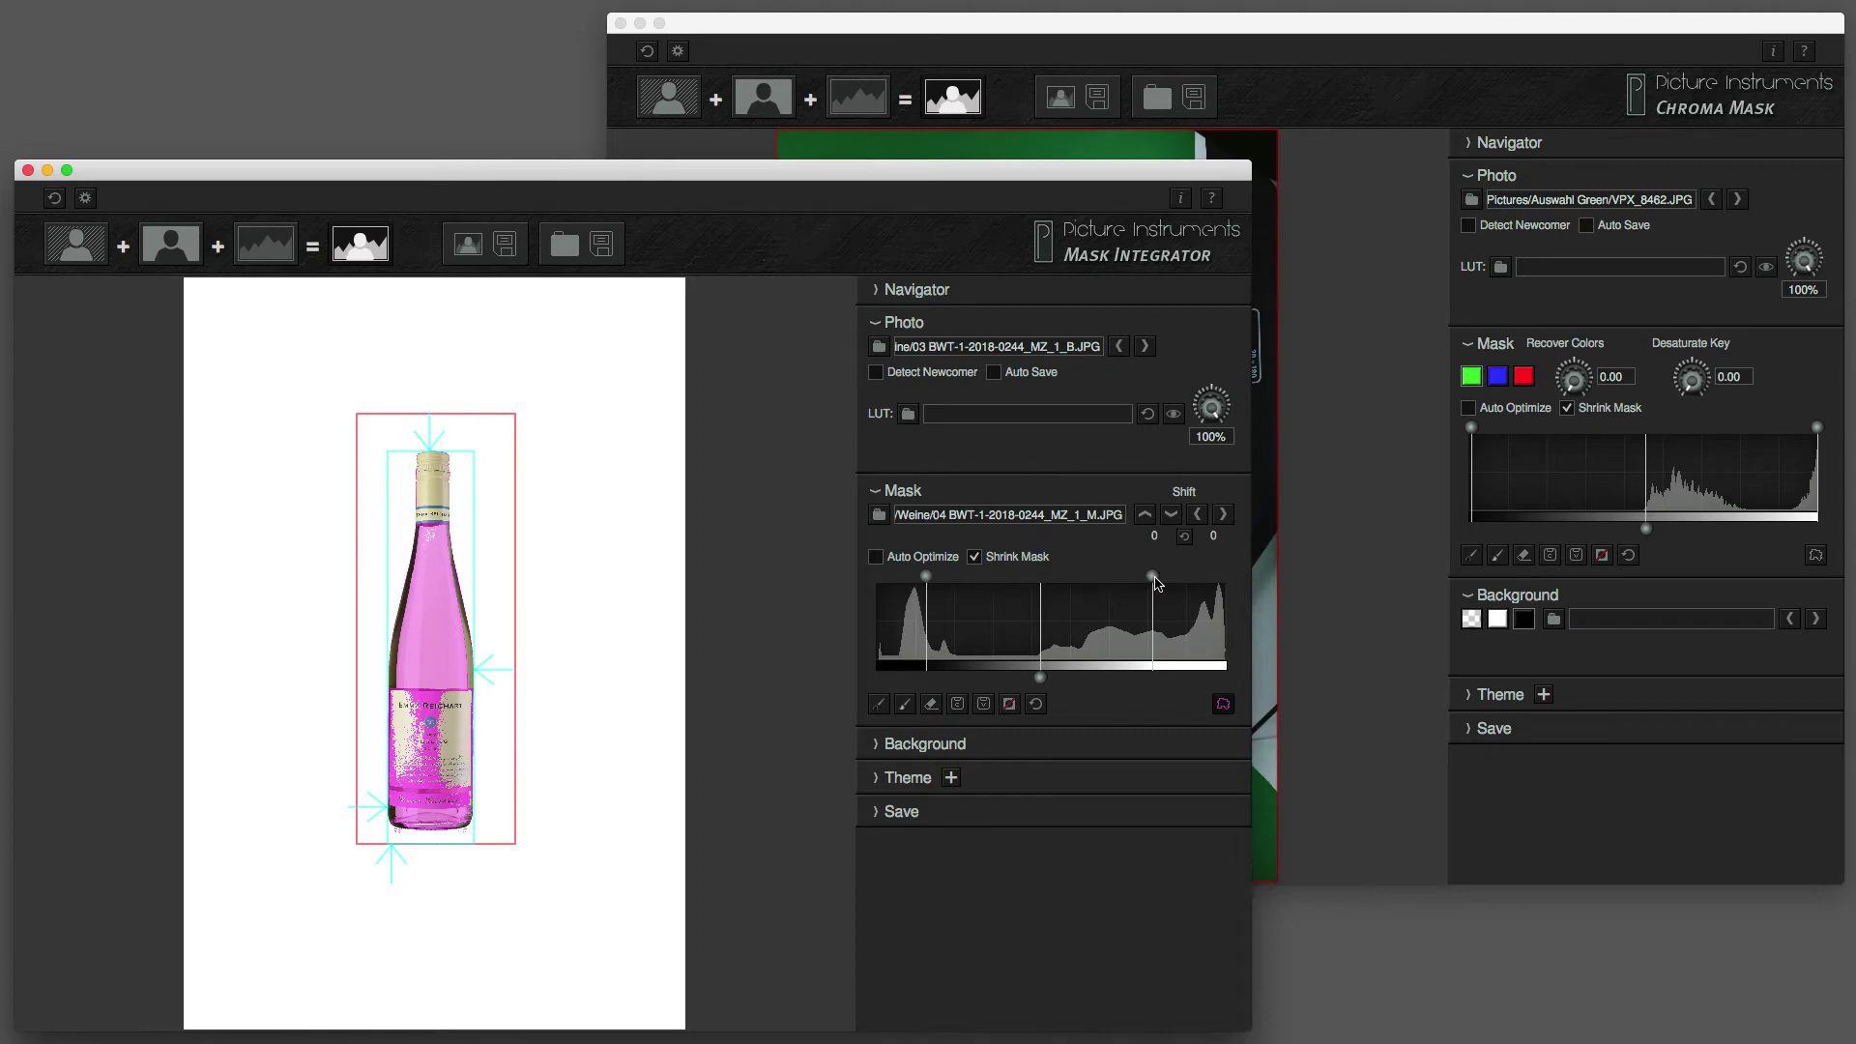
mouse_move(1152, 577)
mouse_down()
mouse_move(1191, 578)
mouse_move(1127, 585)
mouse_up()
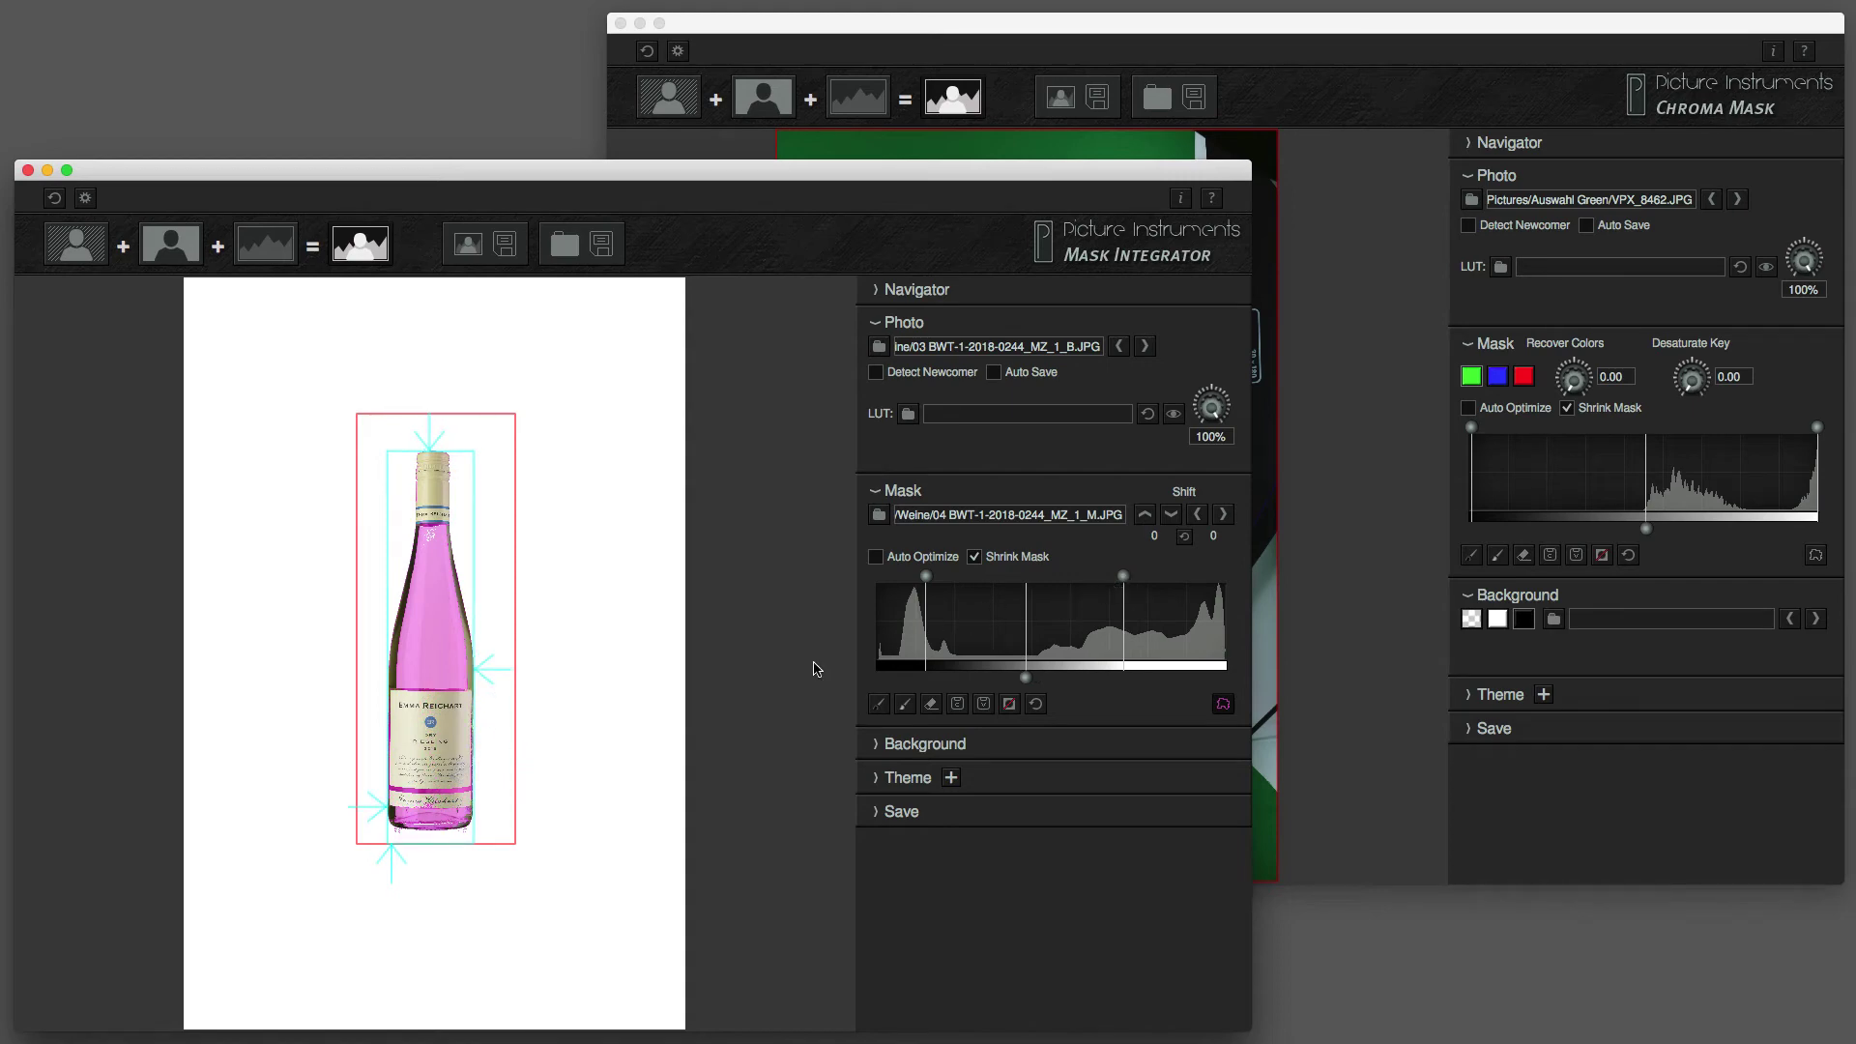
scroll(425, 474, up, 3)
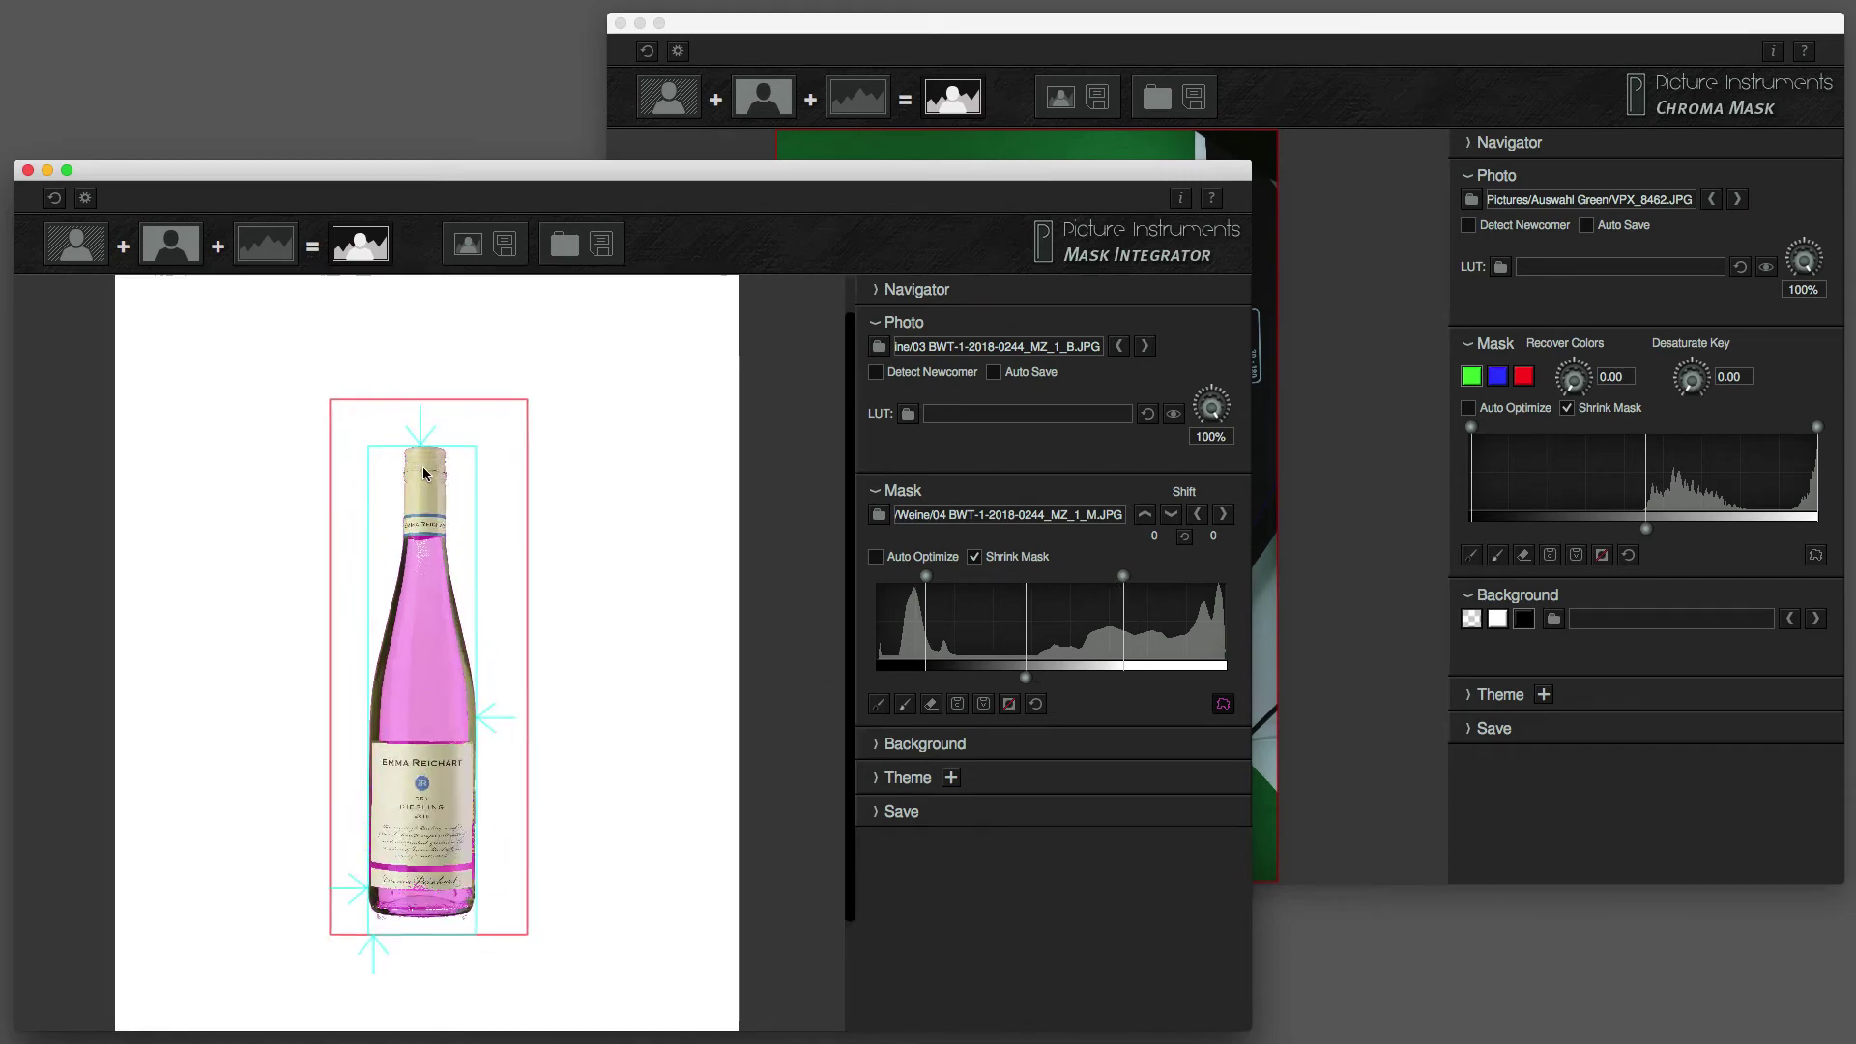
scroll(408, 530, up, 5)
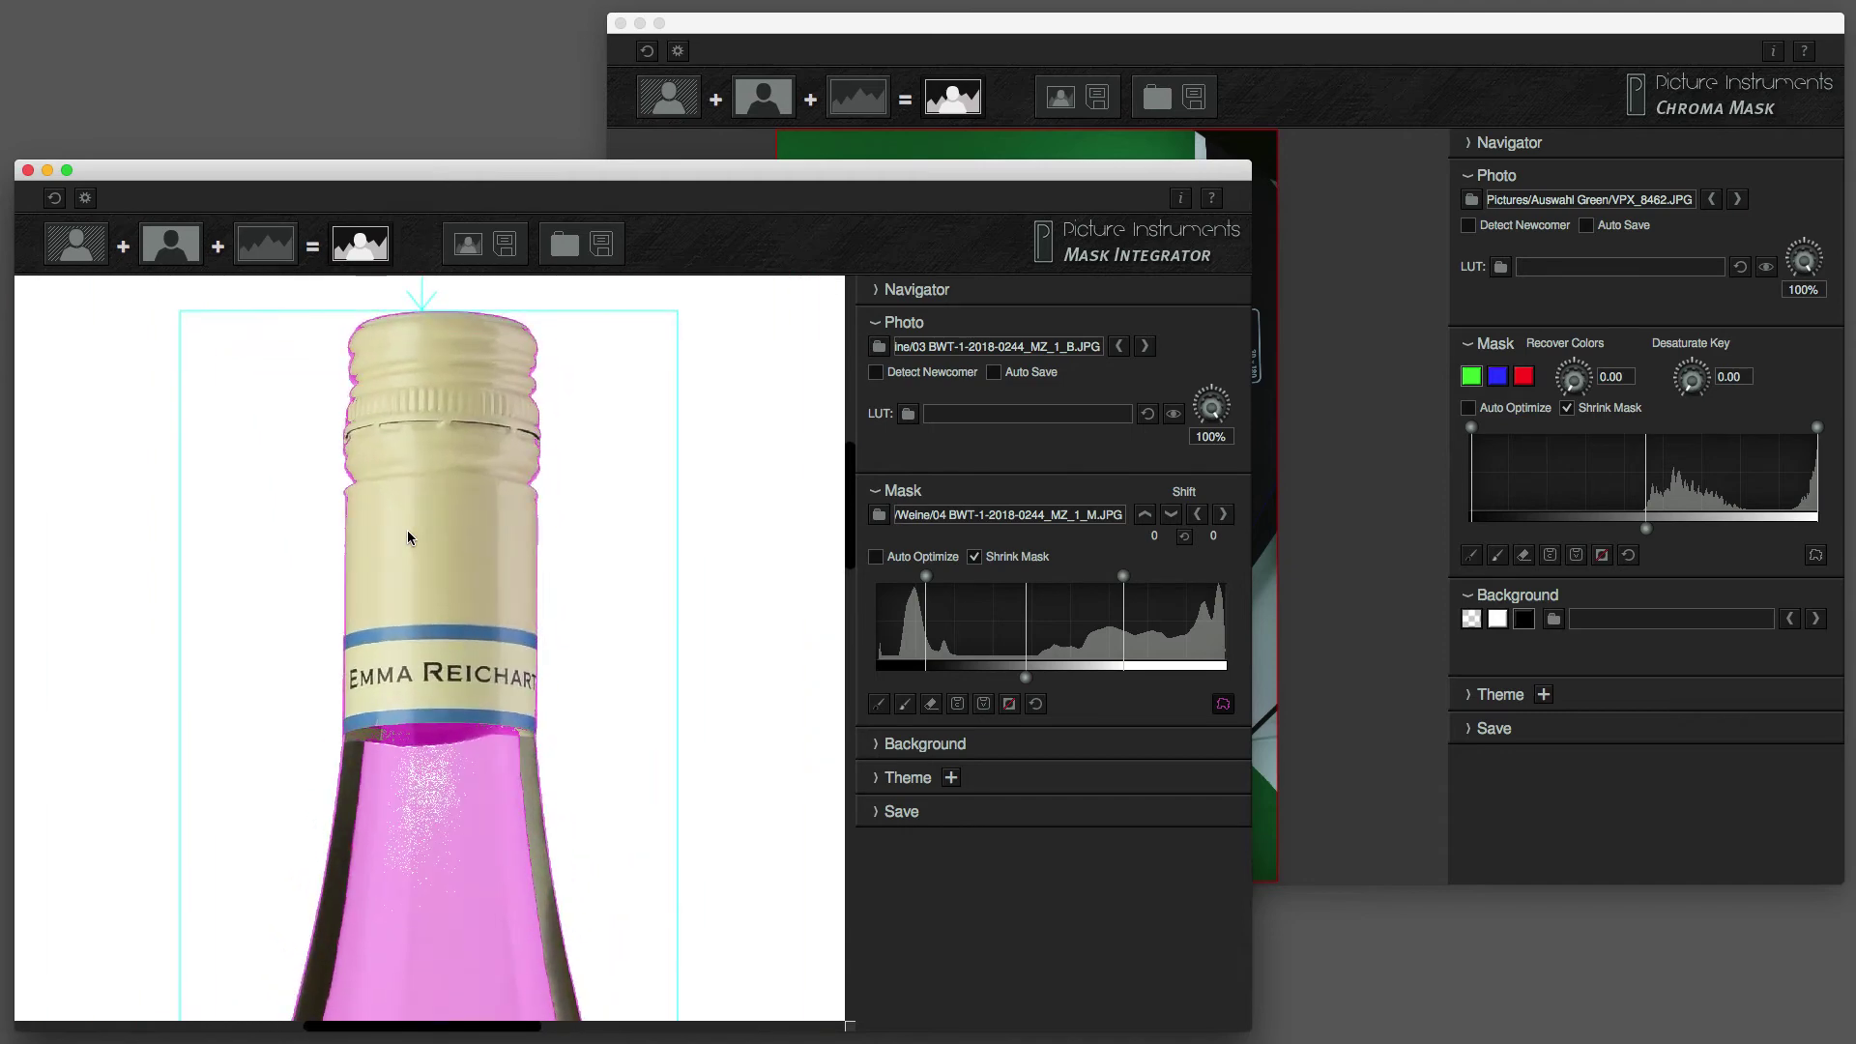
scroll(419, 373, down, 3)
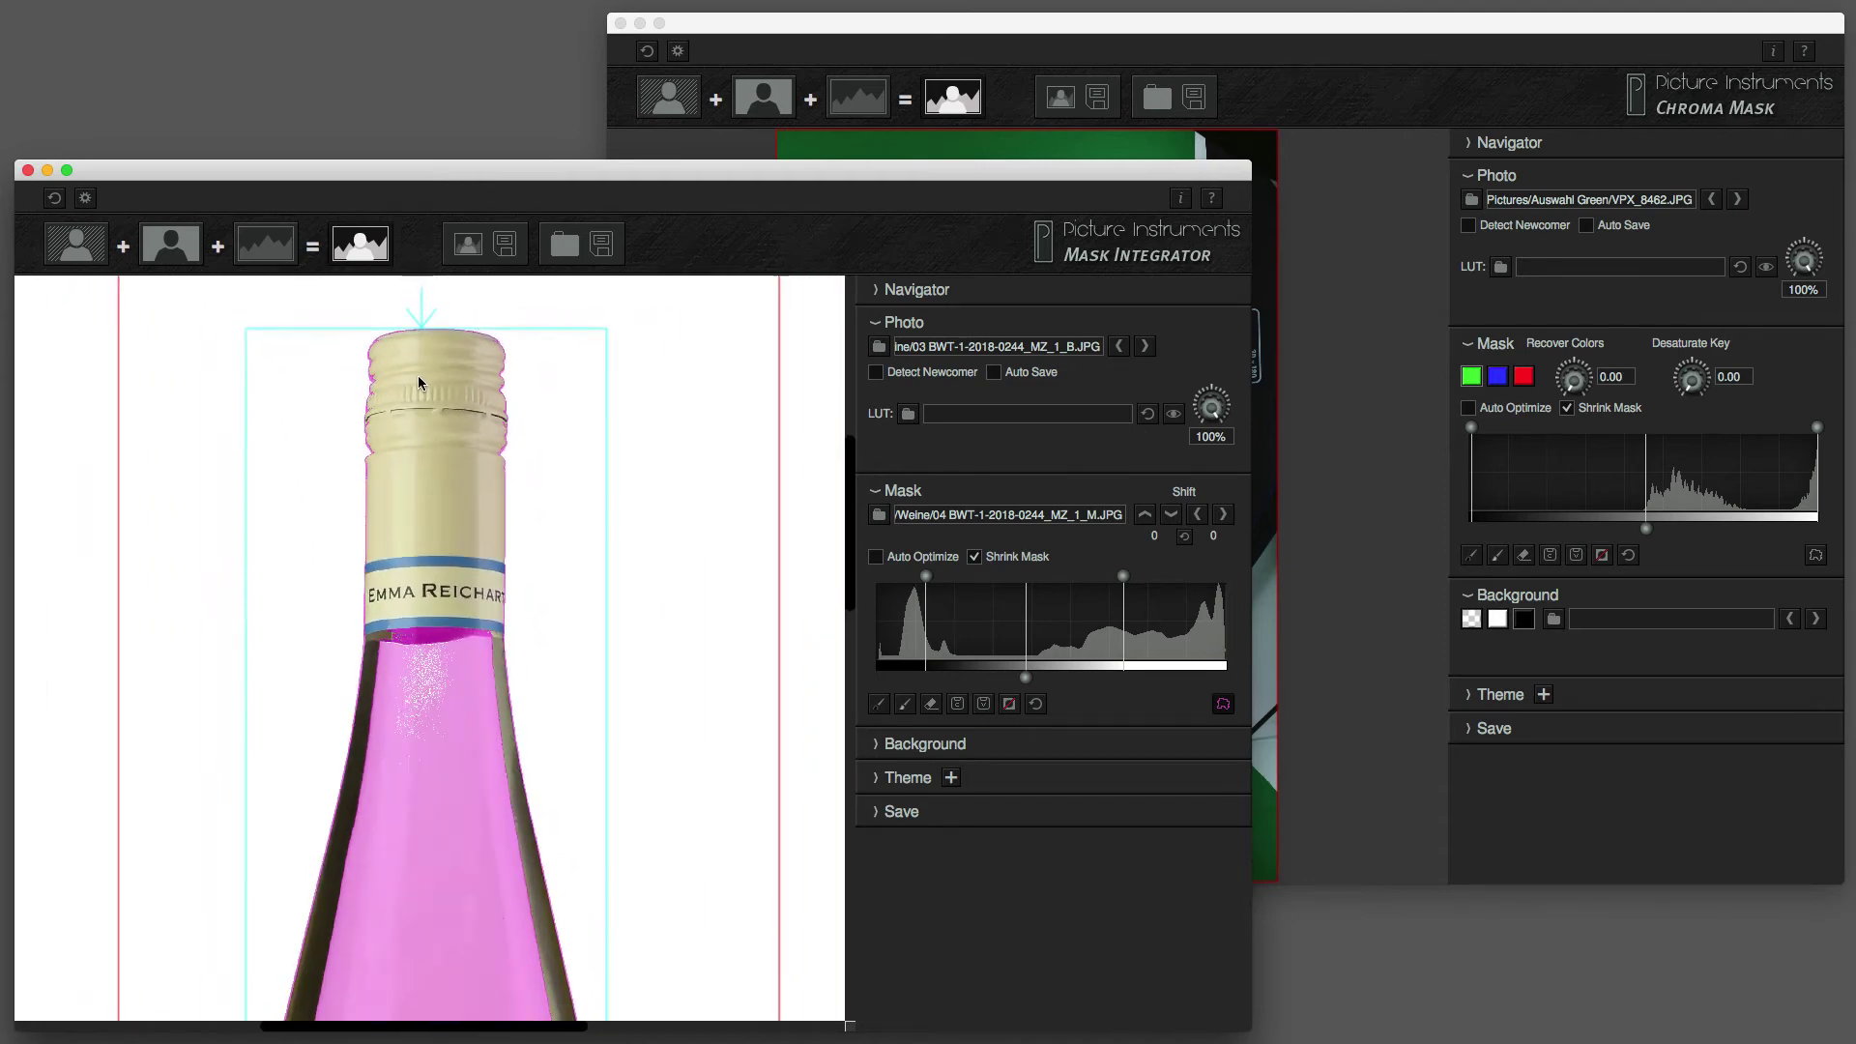
scroll(415, 386, down, 5)
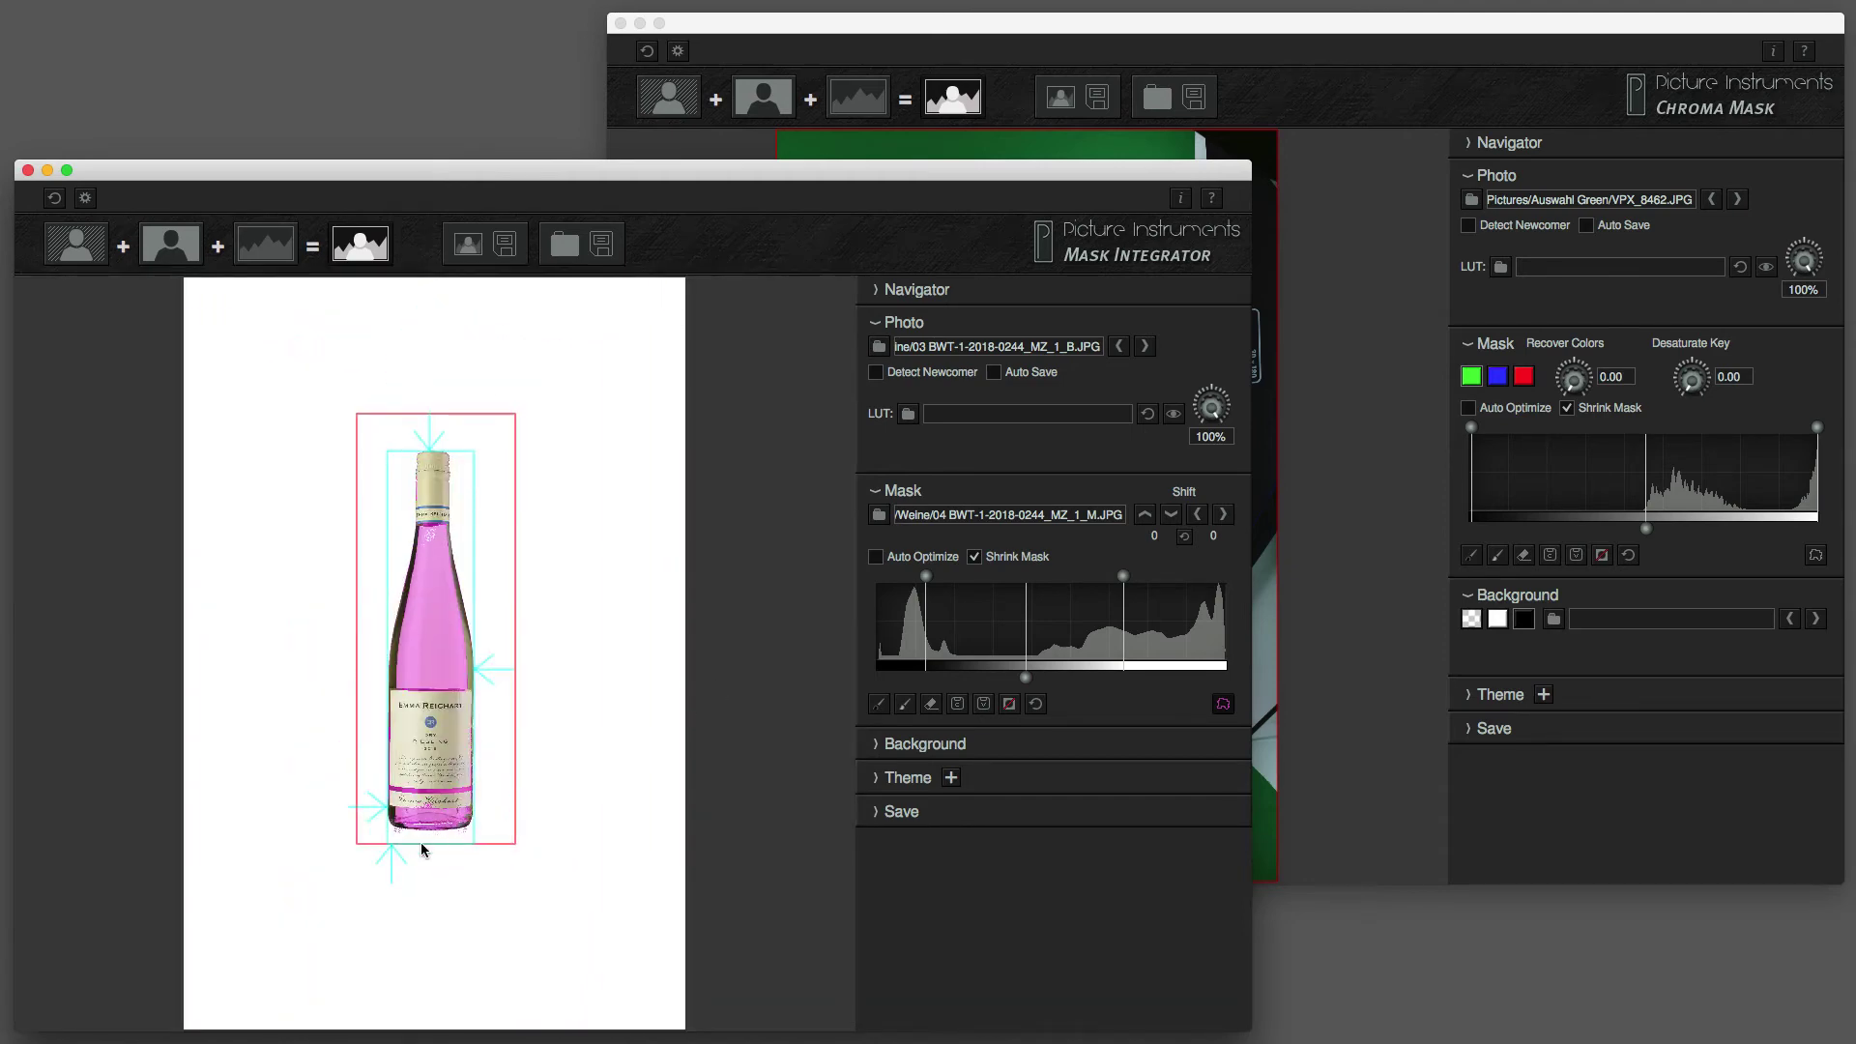
Try the removal brush below the bottle's base and the second mask brush on its glass, and erase the strokes again.
scroll(420, 843, up, 5)
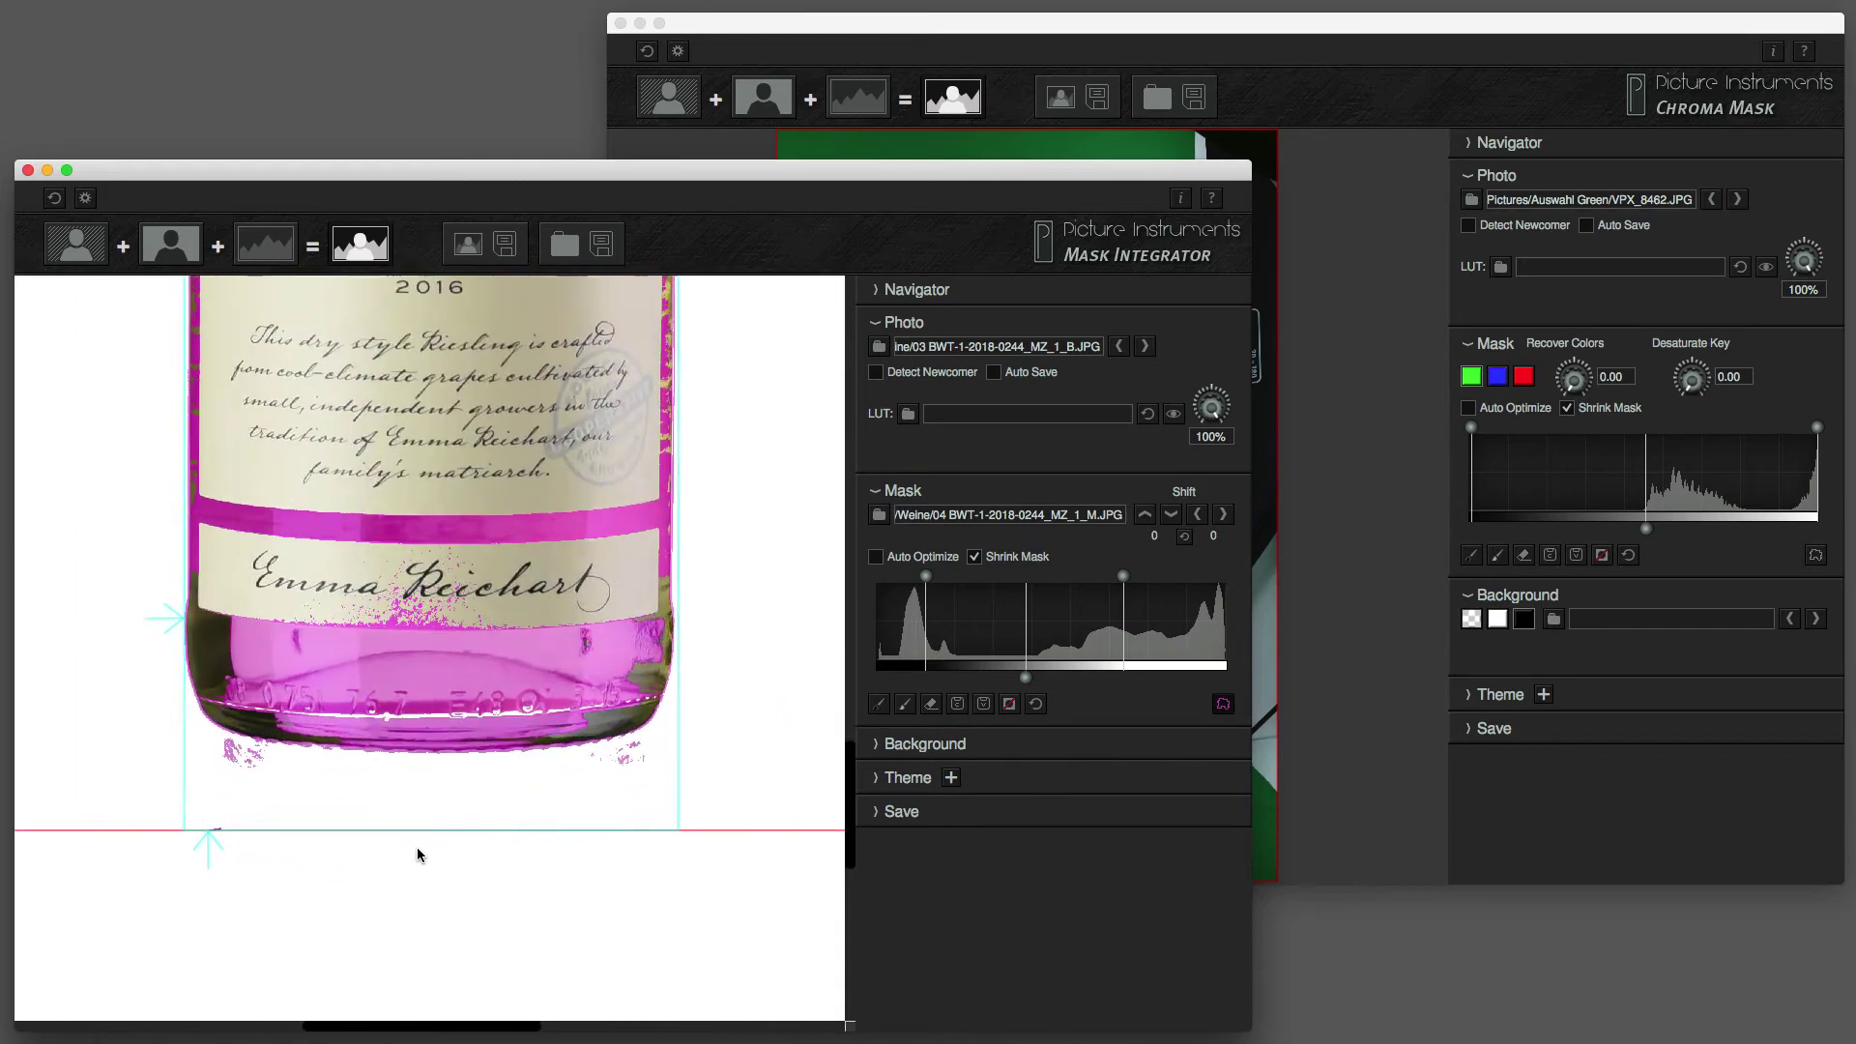
scroll(417, 855, up, 1)
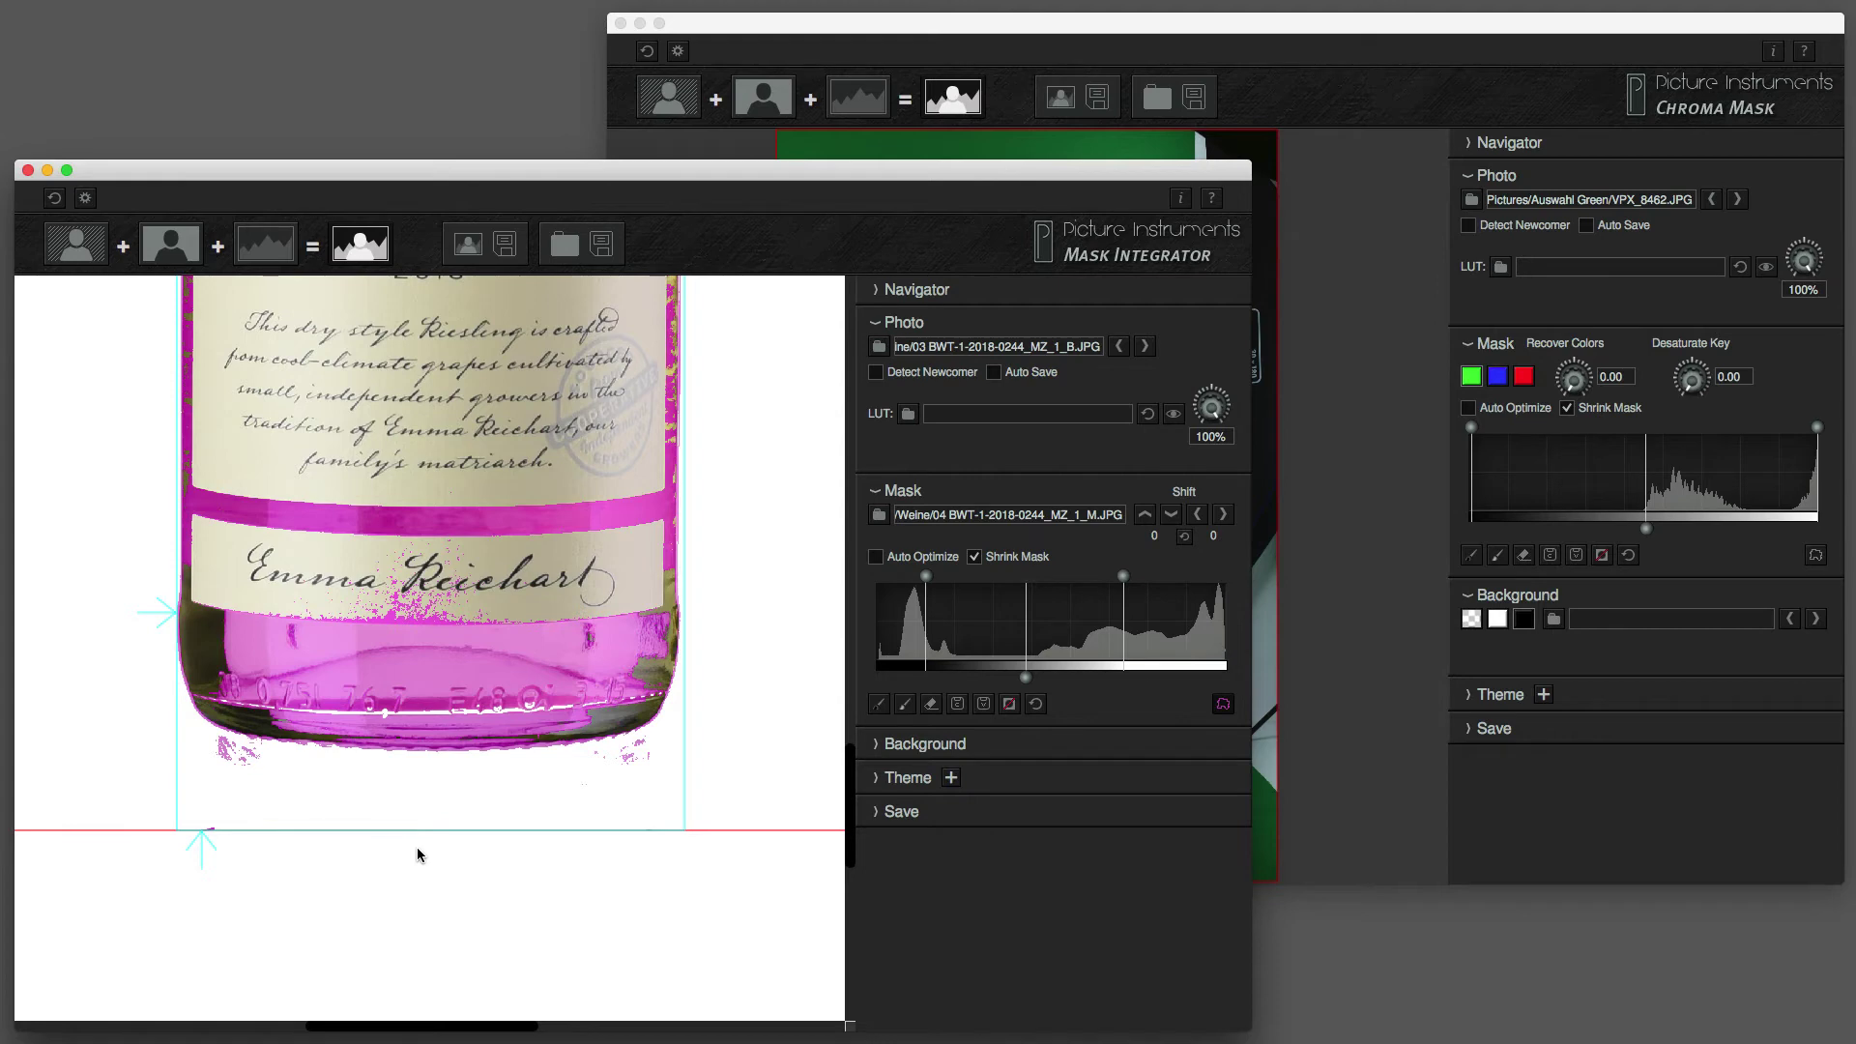
click(879, 704)
drag(215, 808, 191, 828)
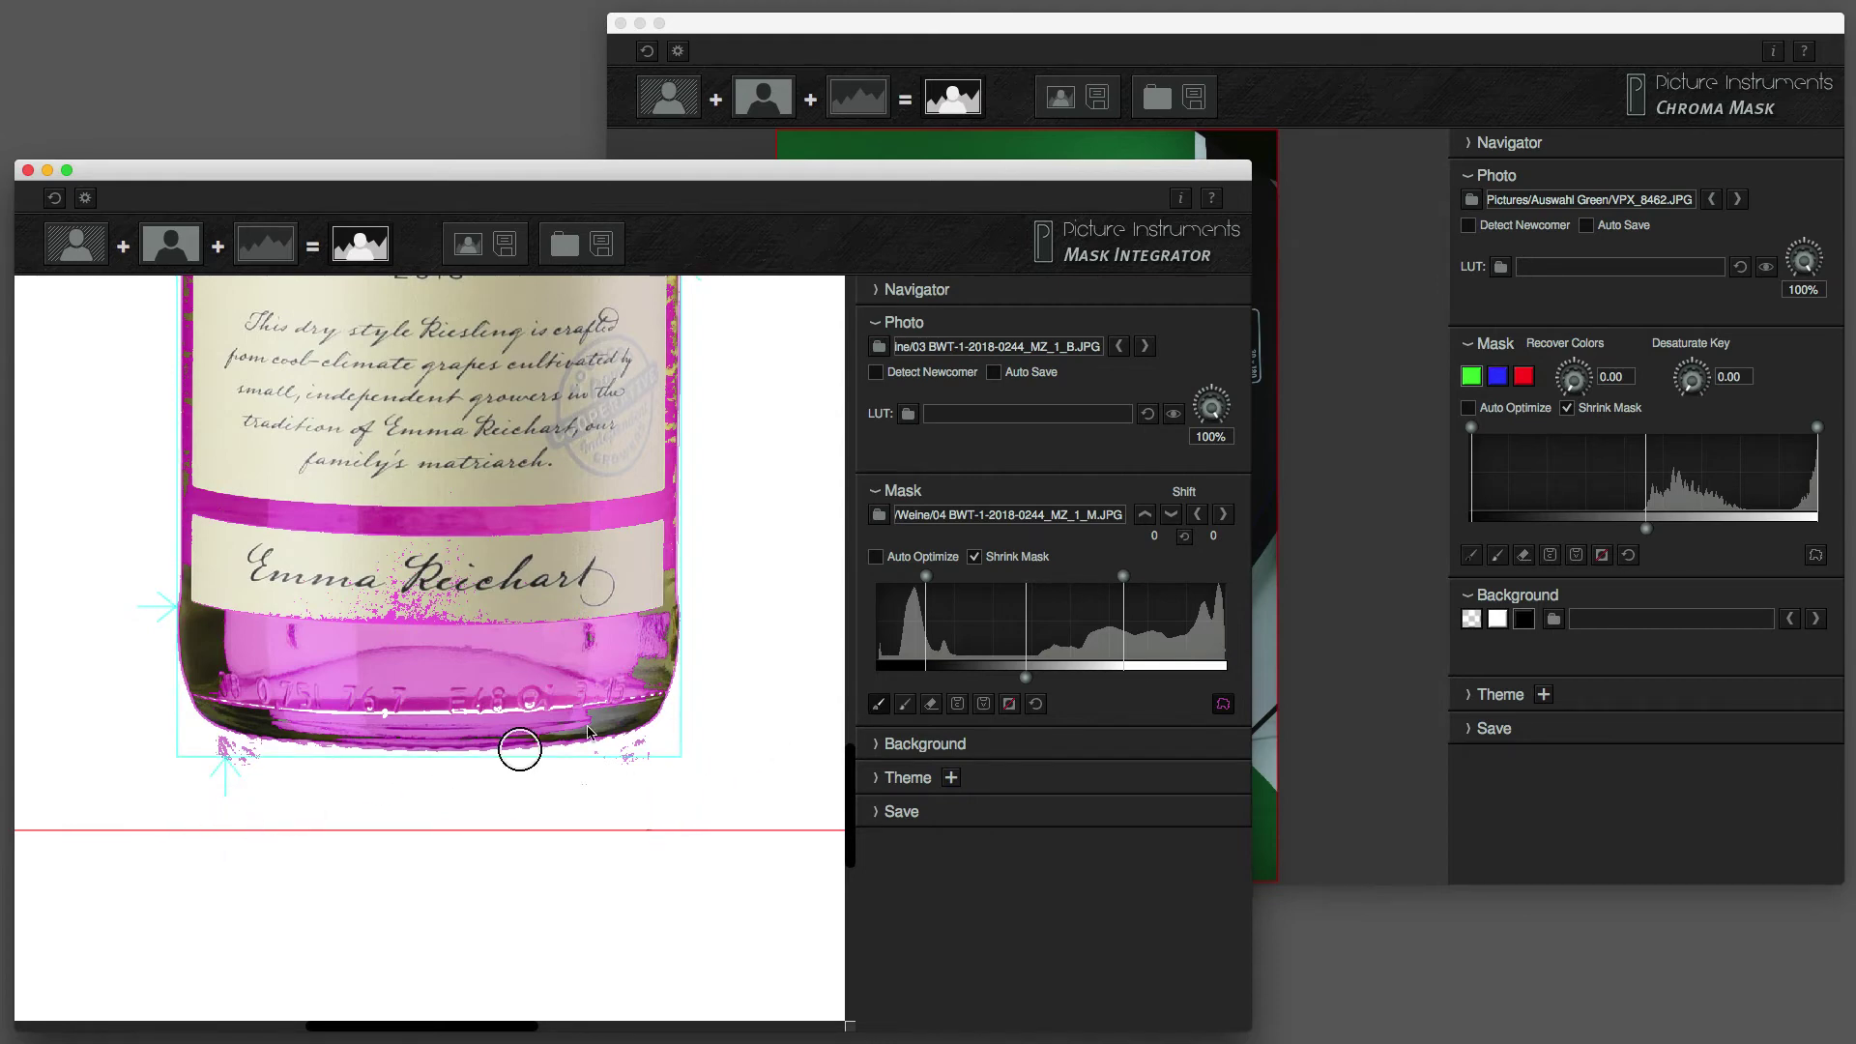
click(905, 703)
drag(340, 657, 430, 663)
click(931, 704)
scroll(431, 663, down, 3)
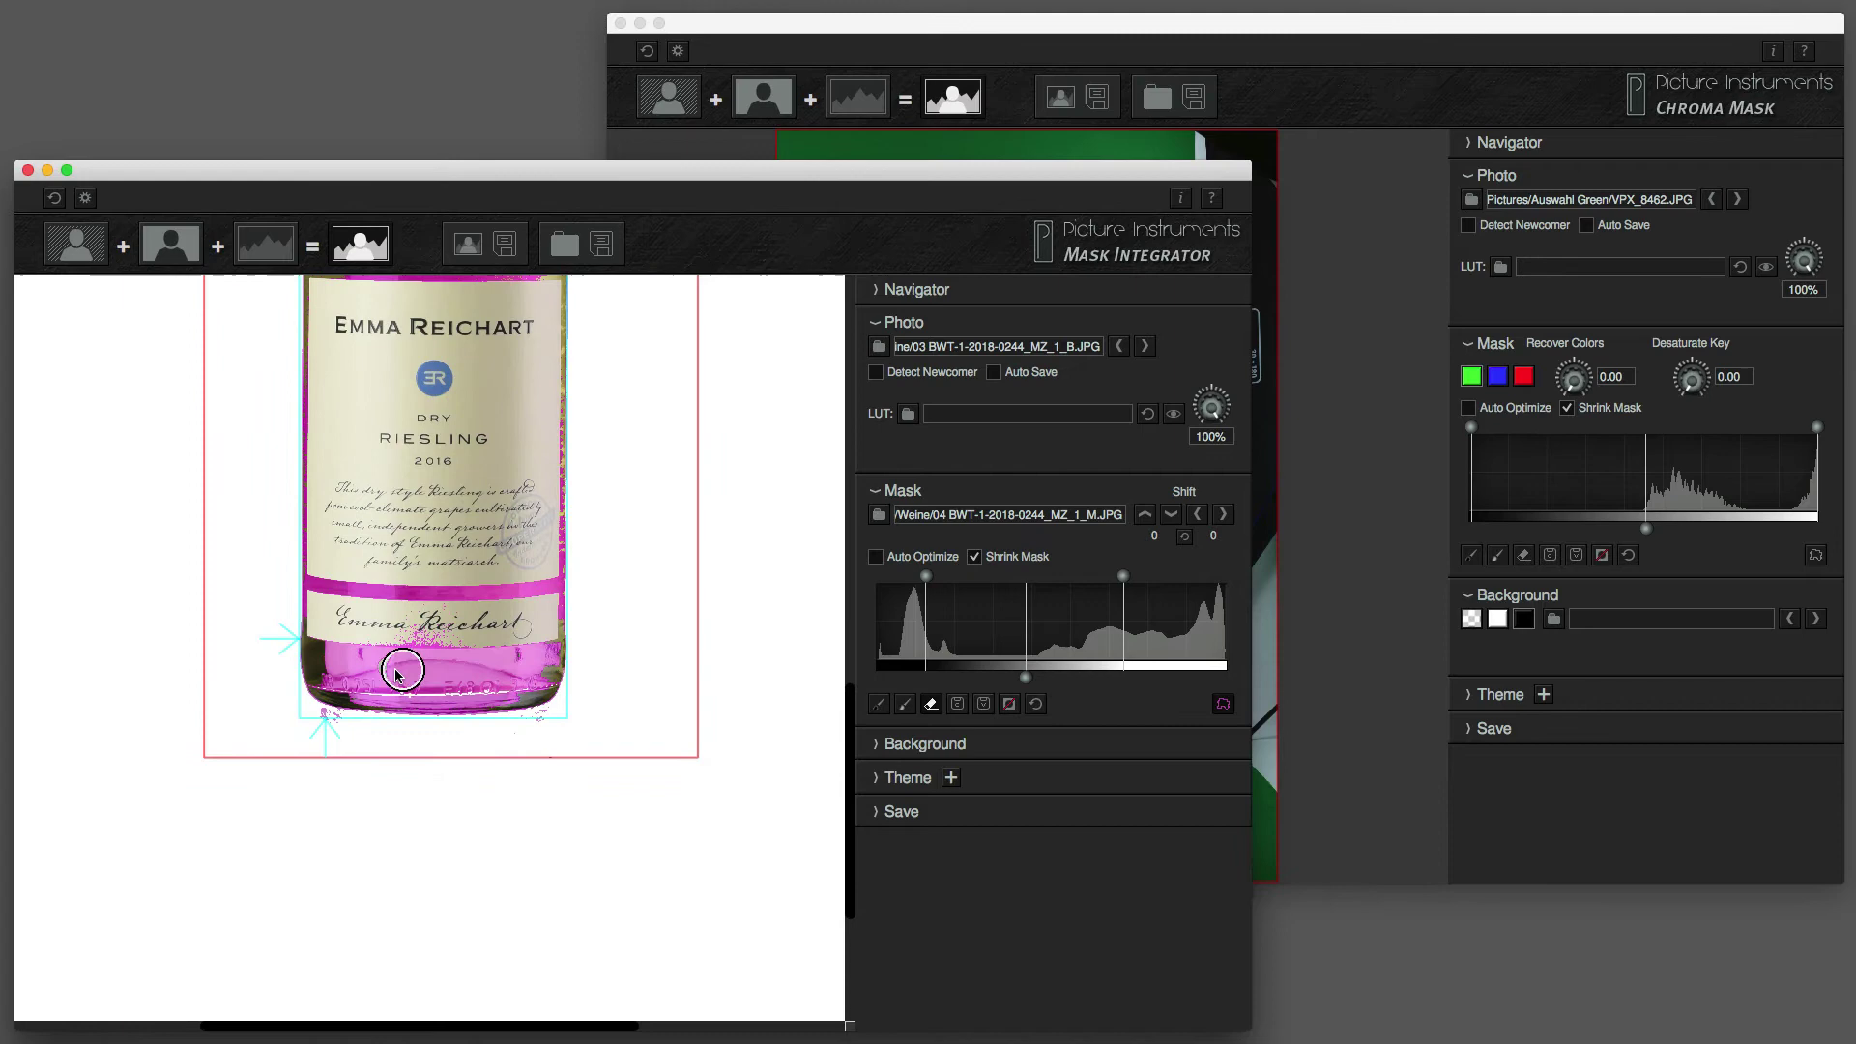
Paint away the leftover specks beneath the bottle's base with the removal brush, then show and hide the overlay of the painted strokes.
click(878, 704)
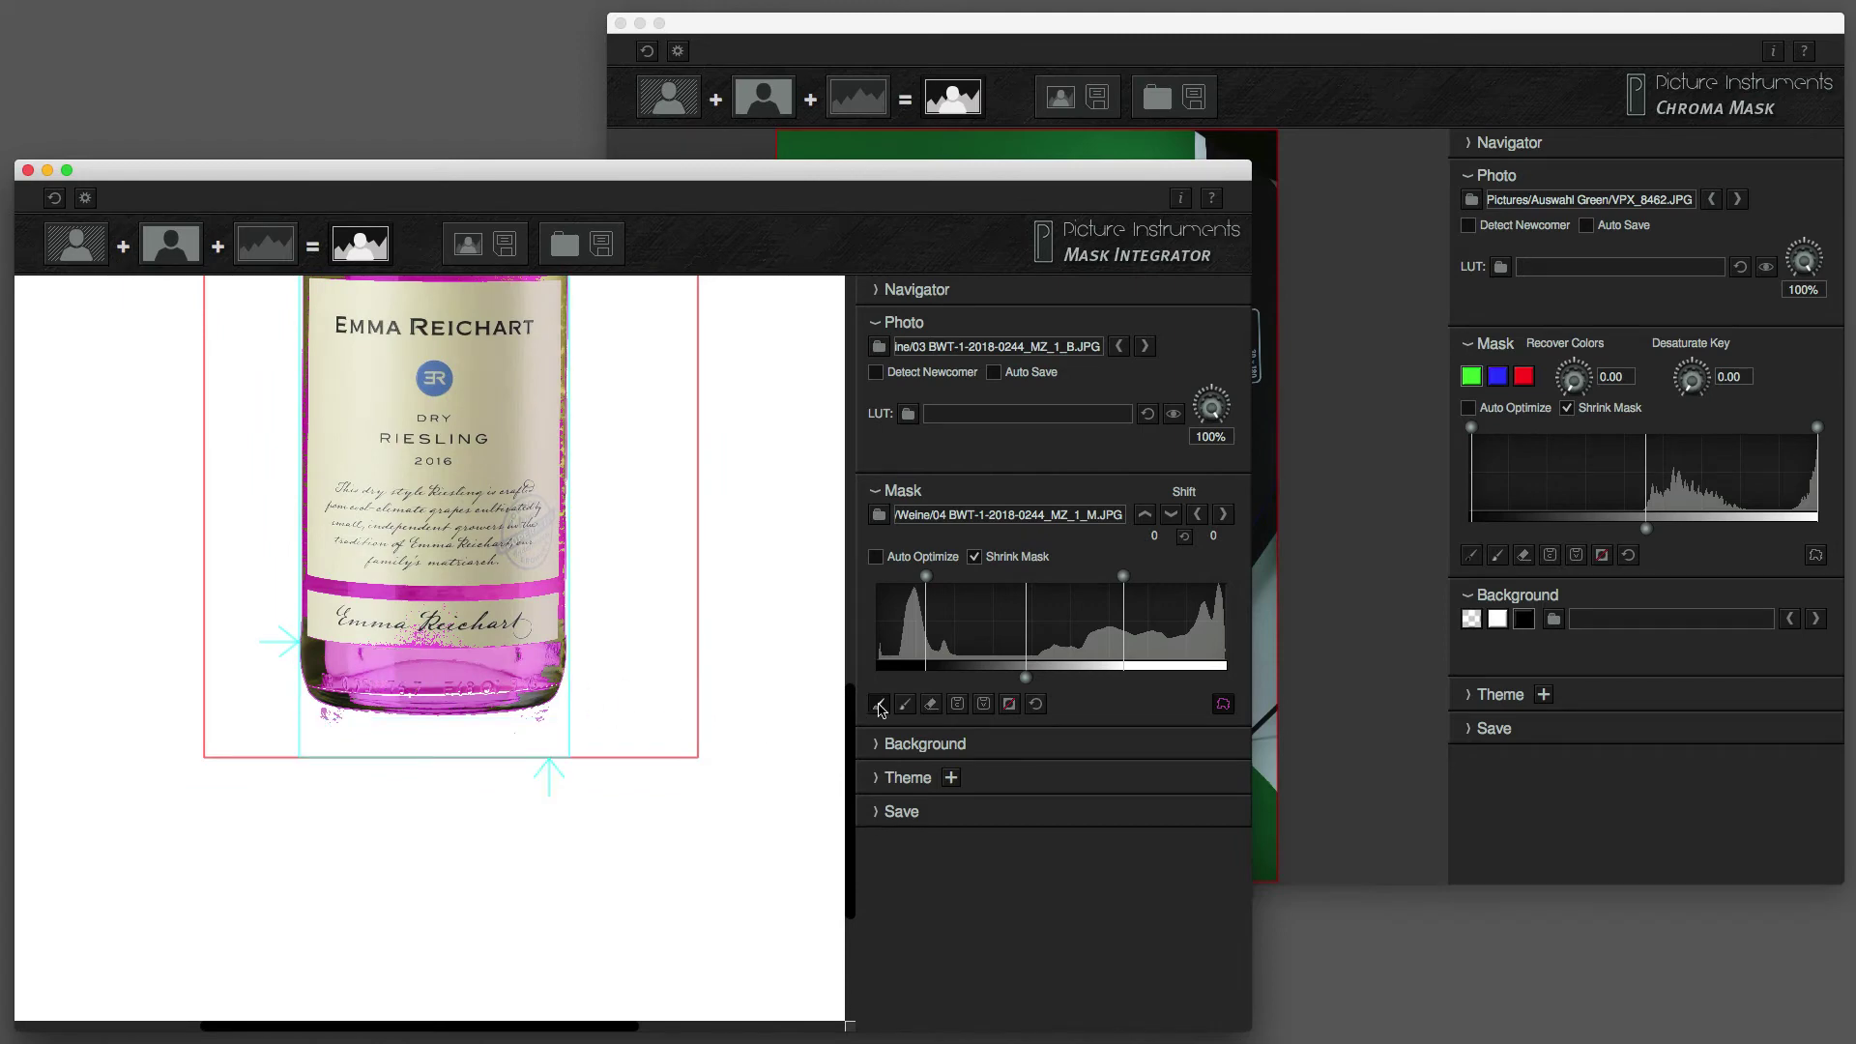
scroll(381, 742, down, 3)
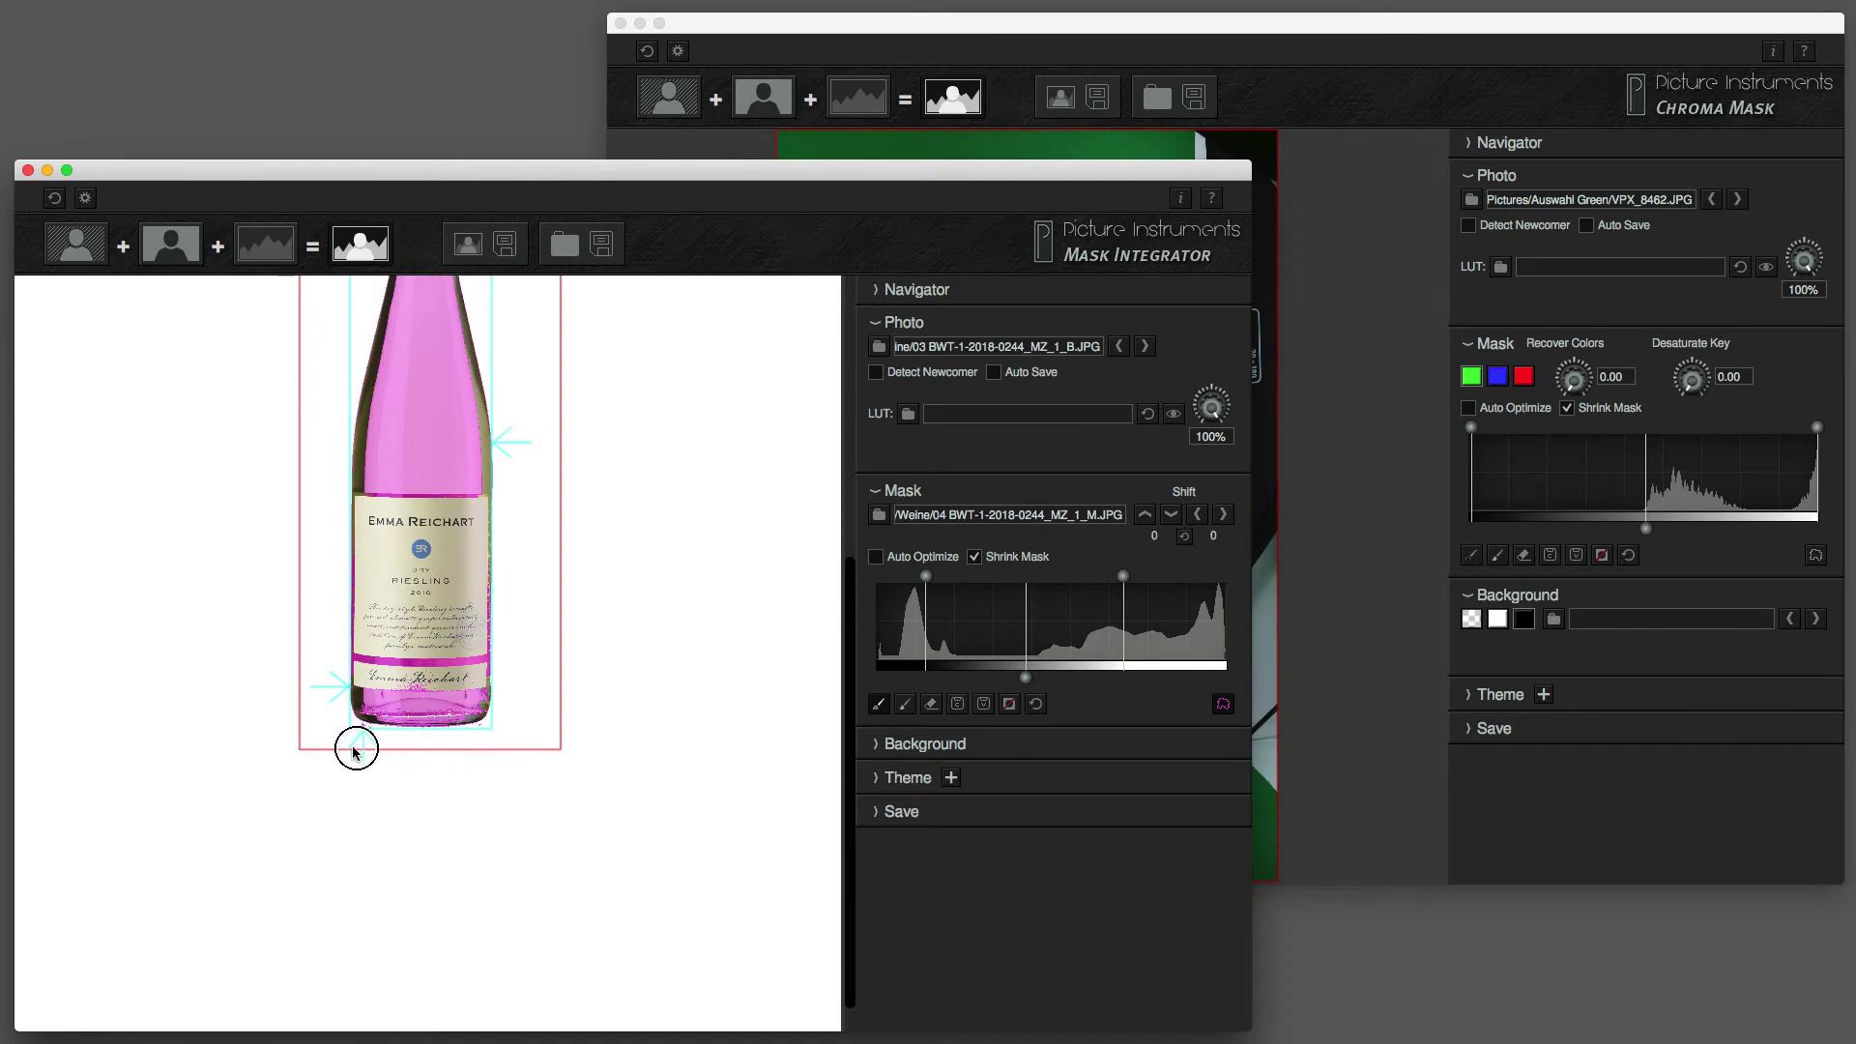
scroll(348, 749, up, 5)
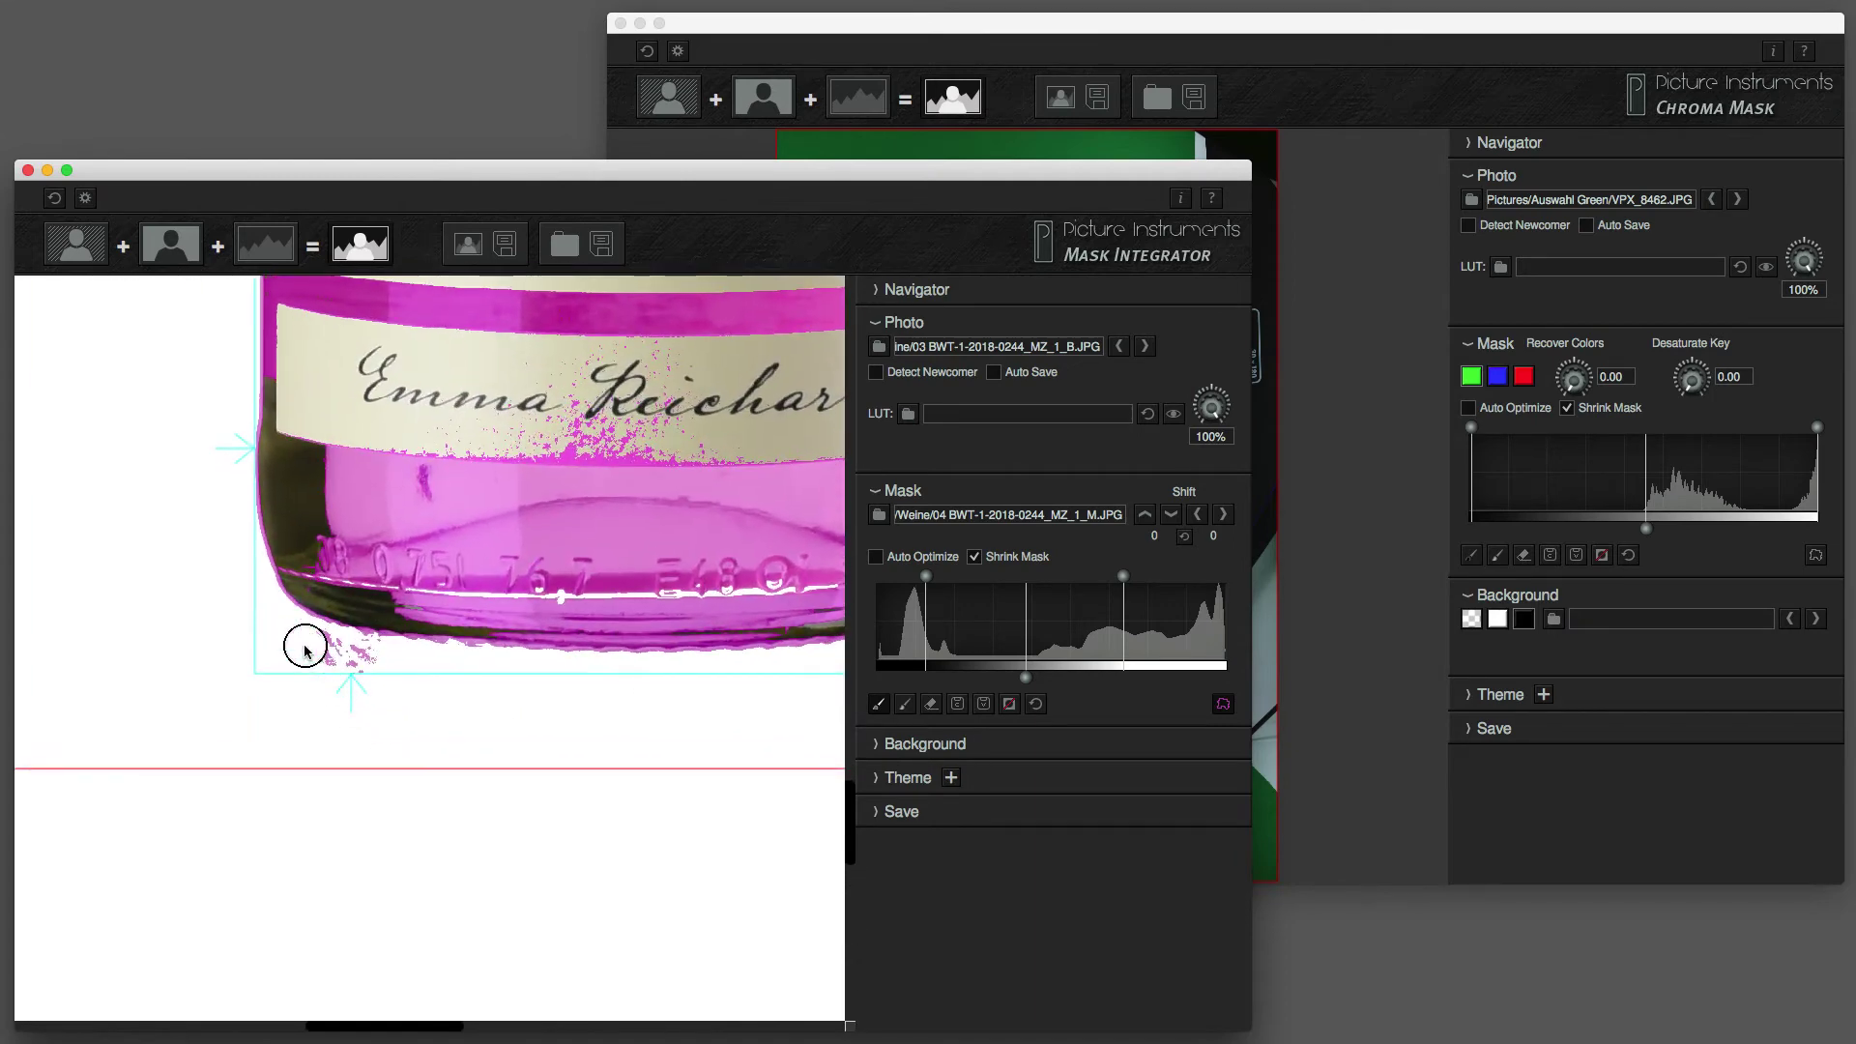
mouse_move(305, 651)
mouse_down()
mouse_move(393, 667)
mouse_move(332, 654)
mouse_up()
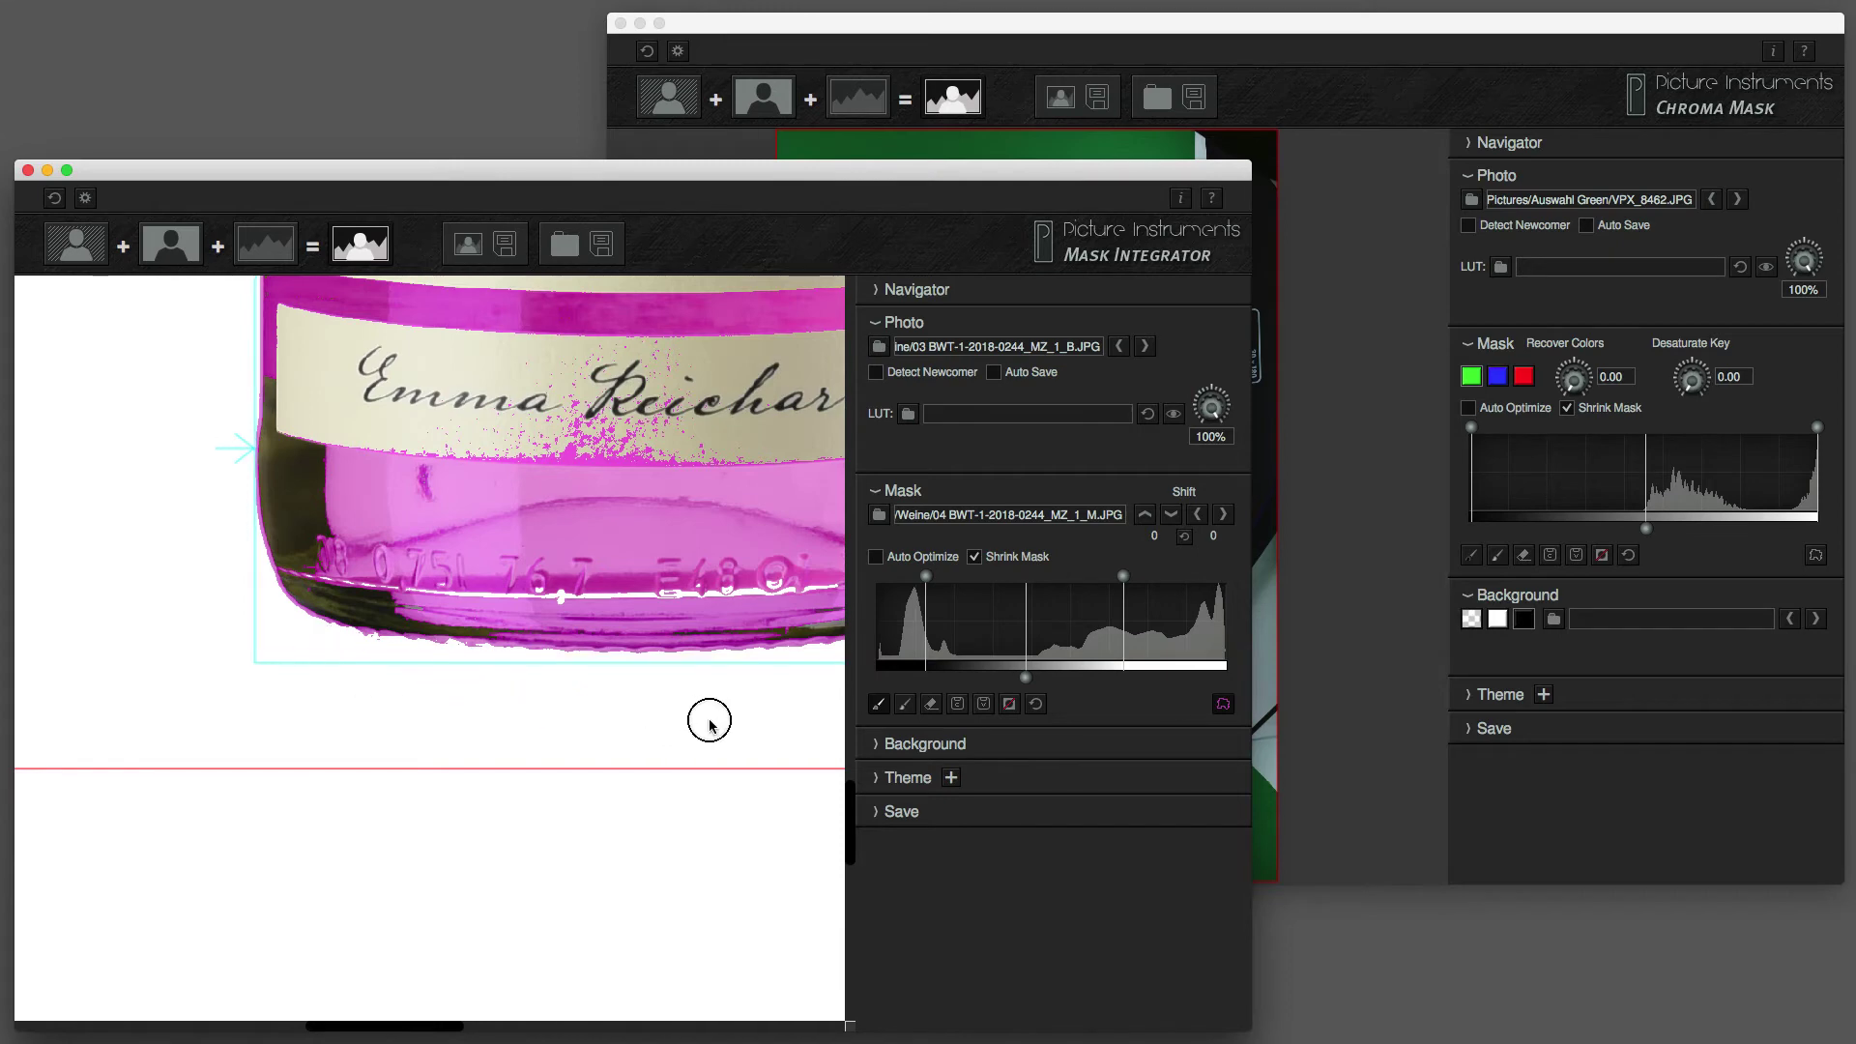
drag(721, 721, 477, 734)
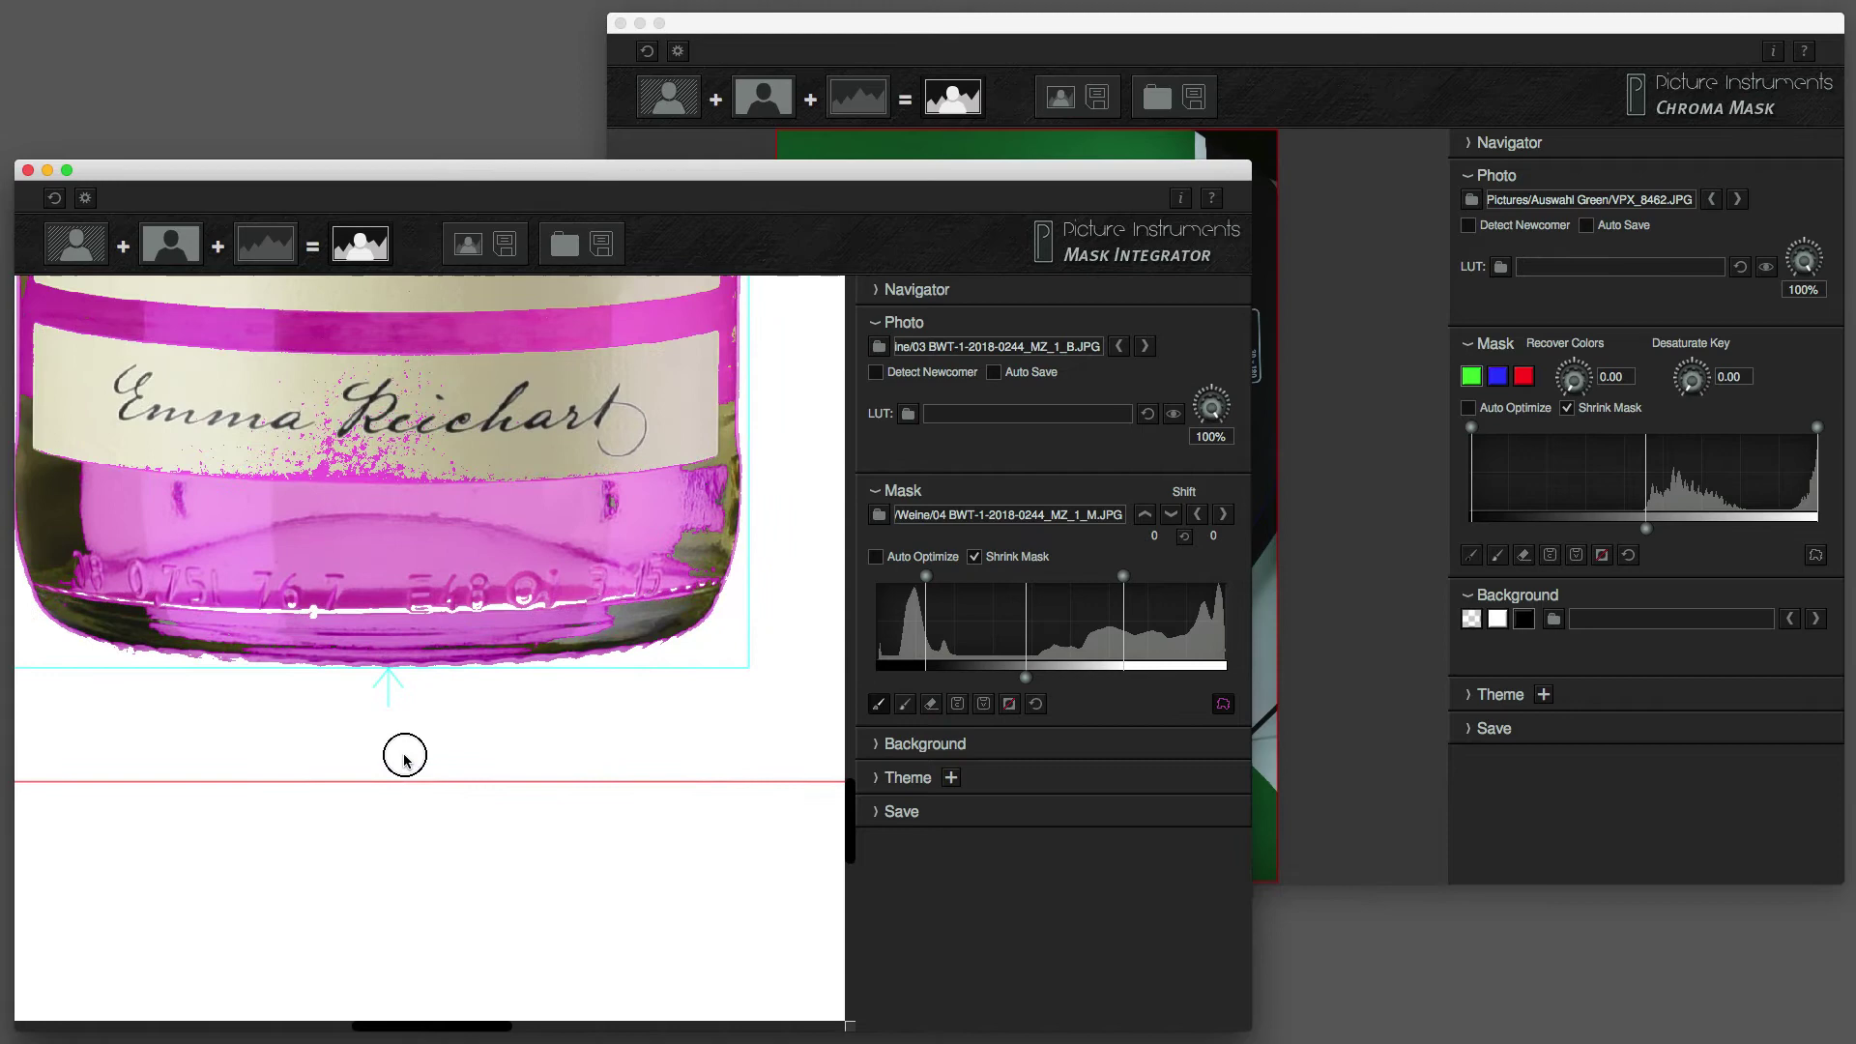
scroll(404, 759, down, 2)
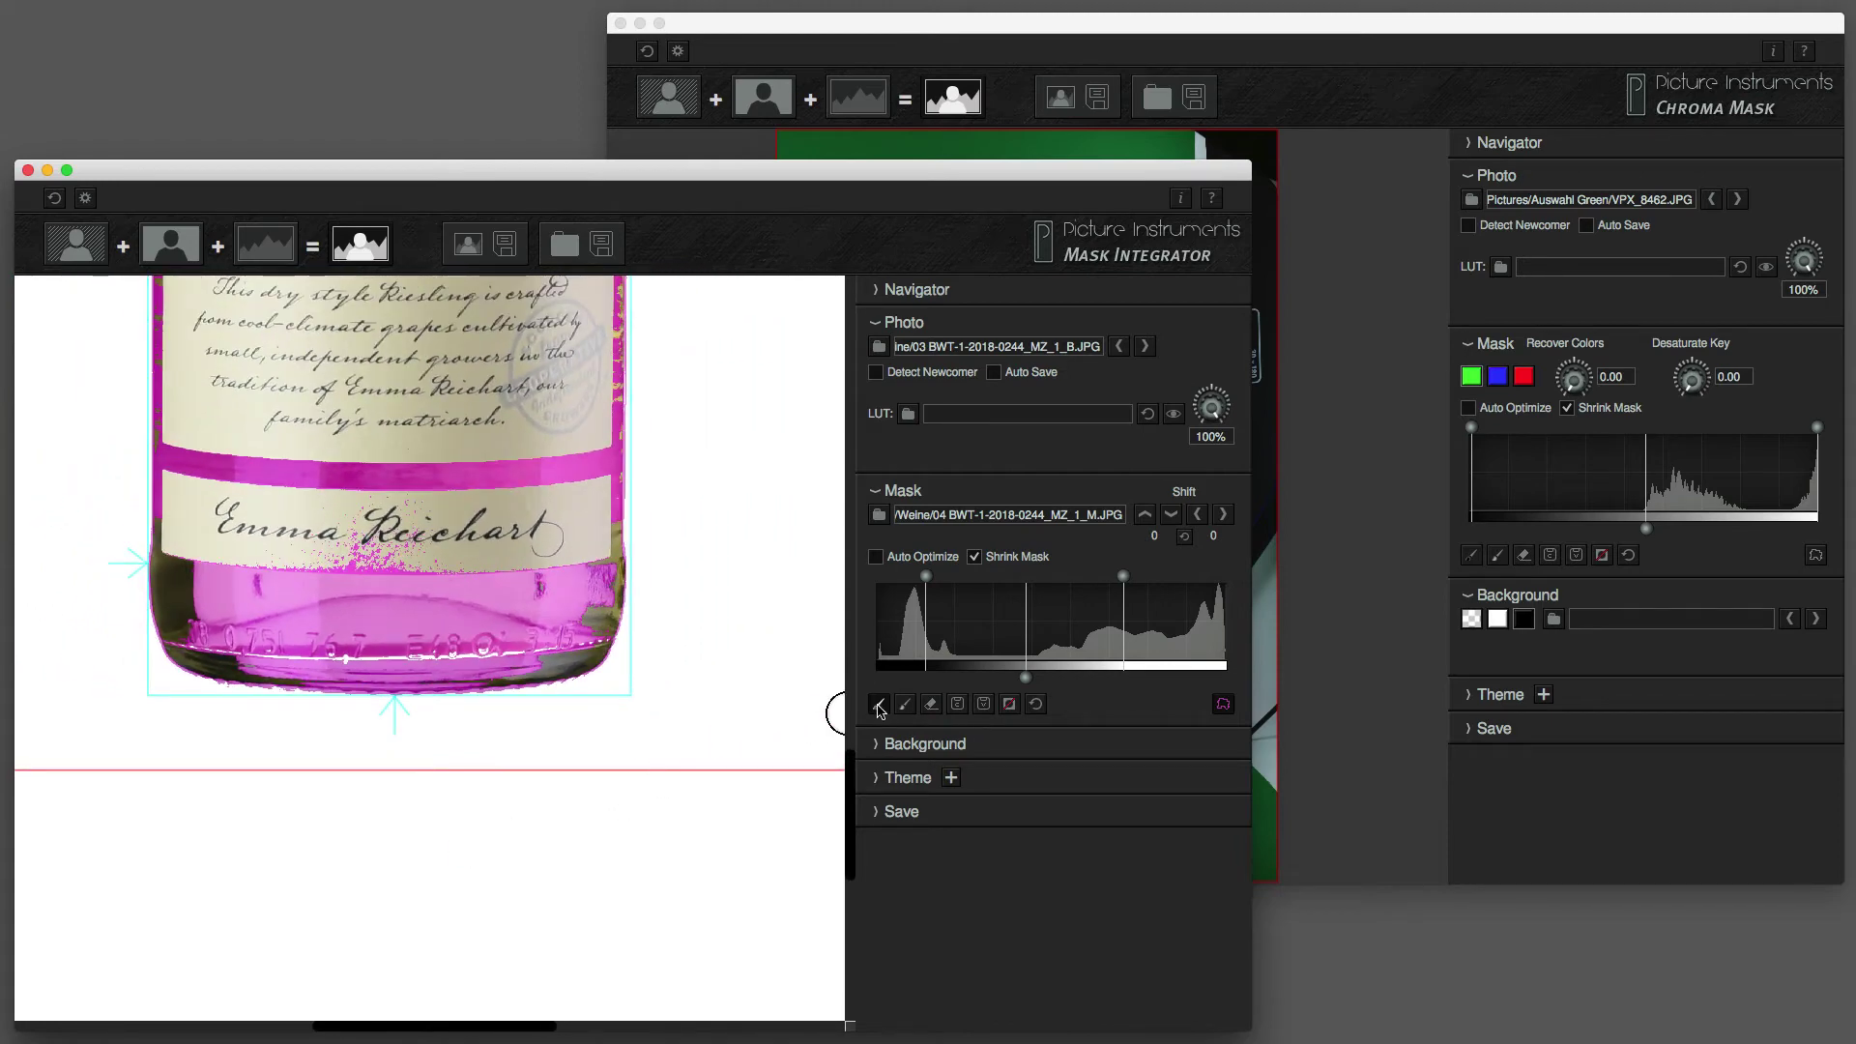
click(1009, 705)
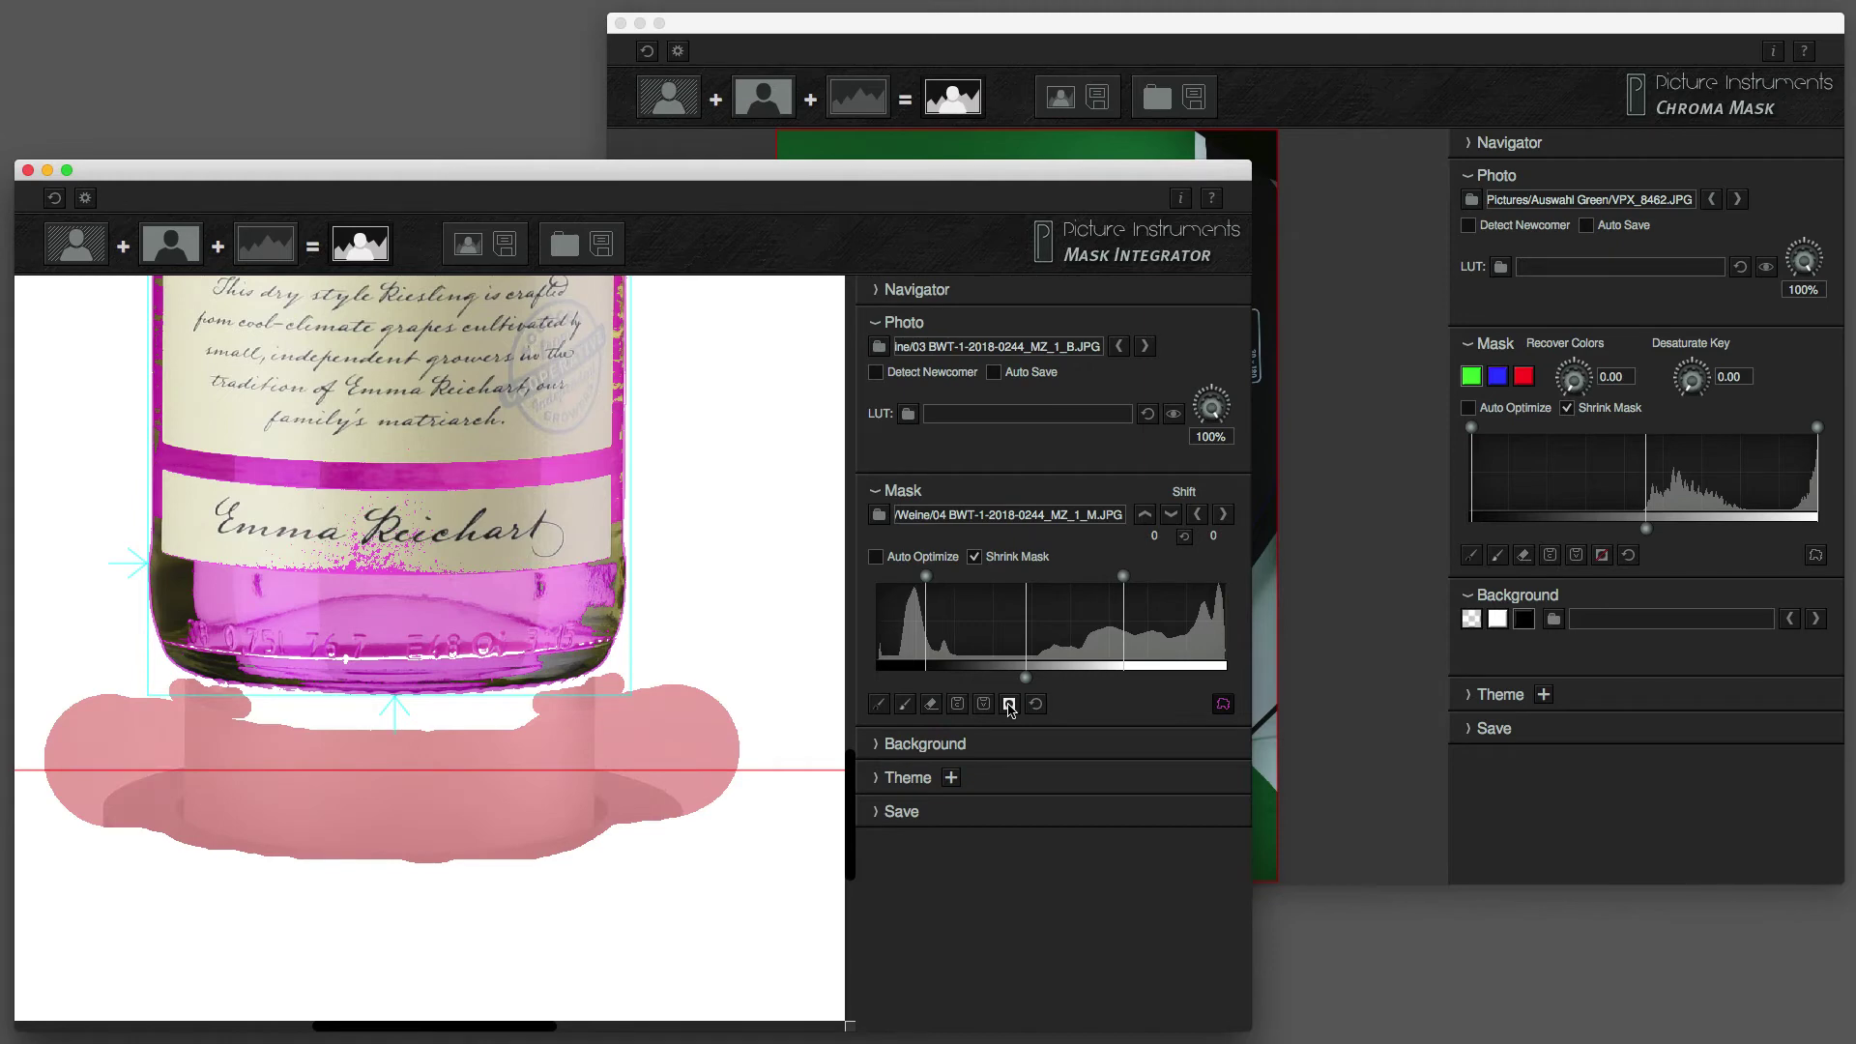
click(1009, 705)
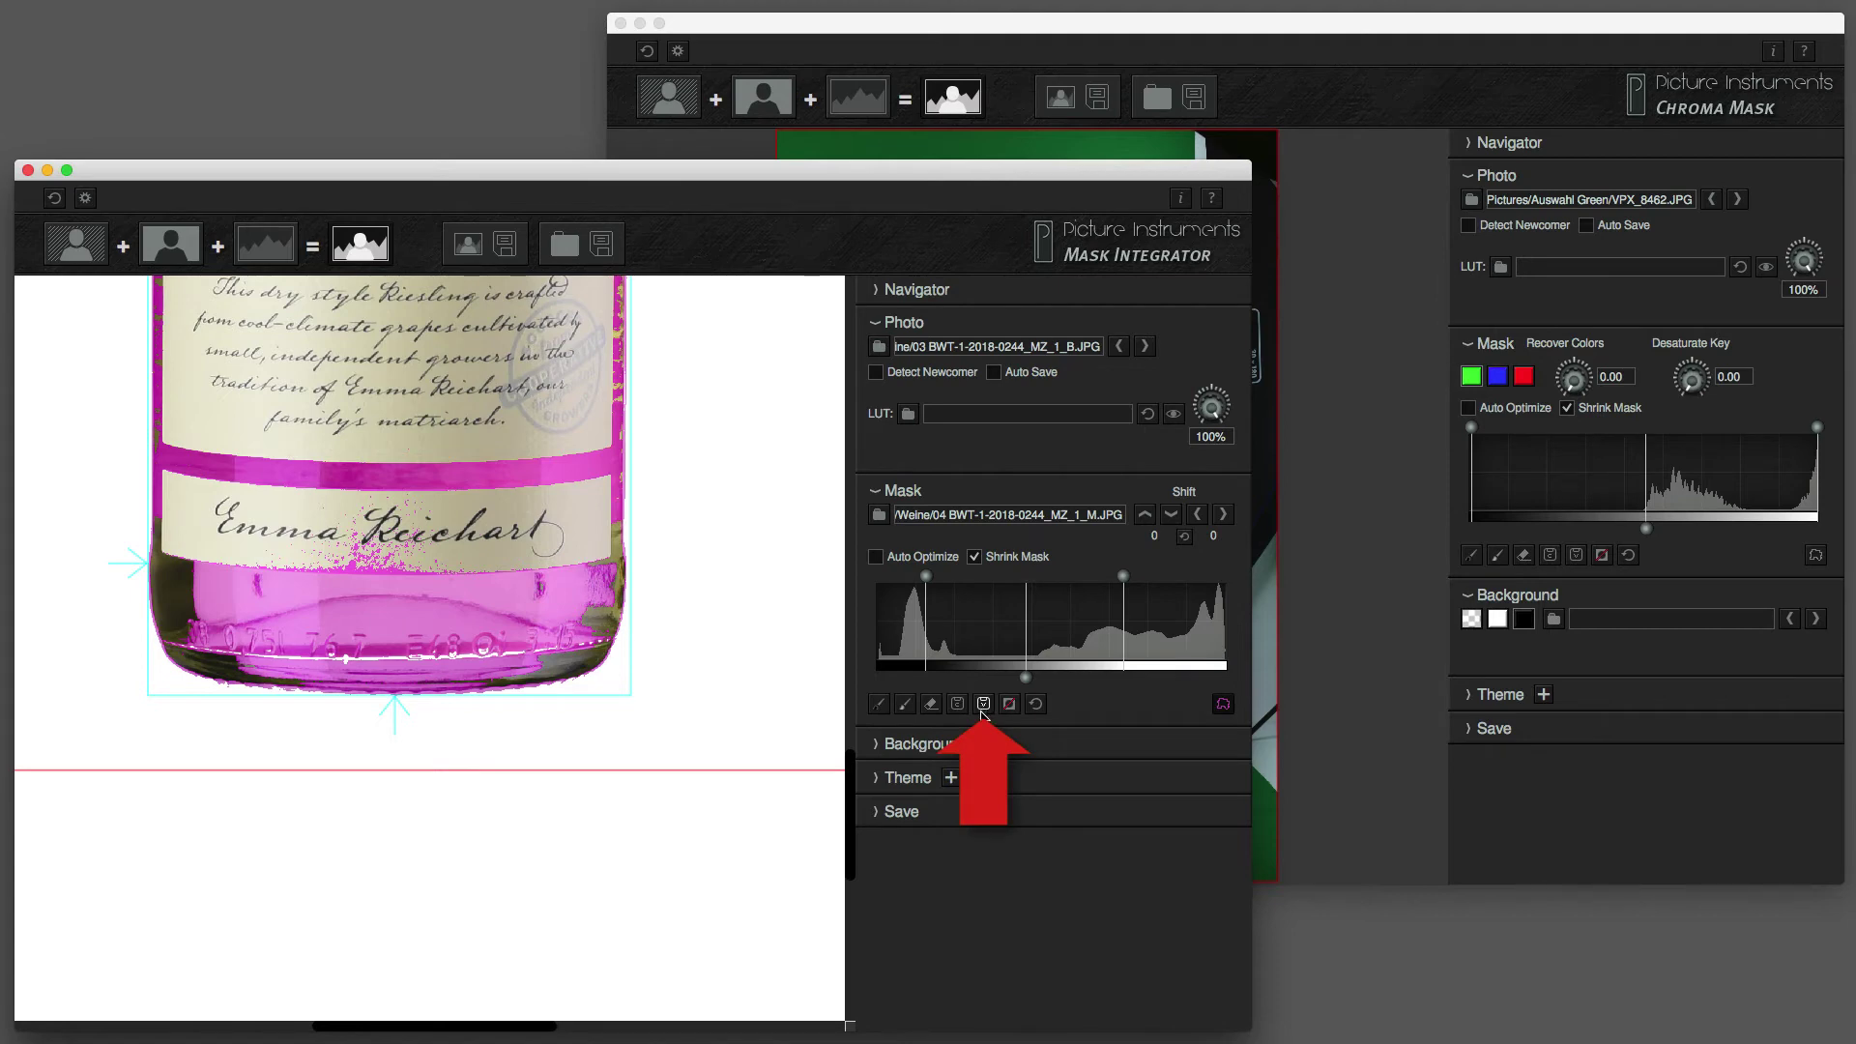
Toggle the "Keep brush when switching images" option in the settings and confirm.
click(85, 197)
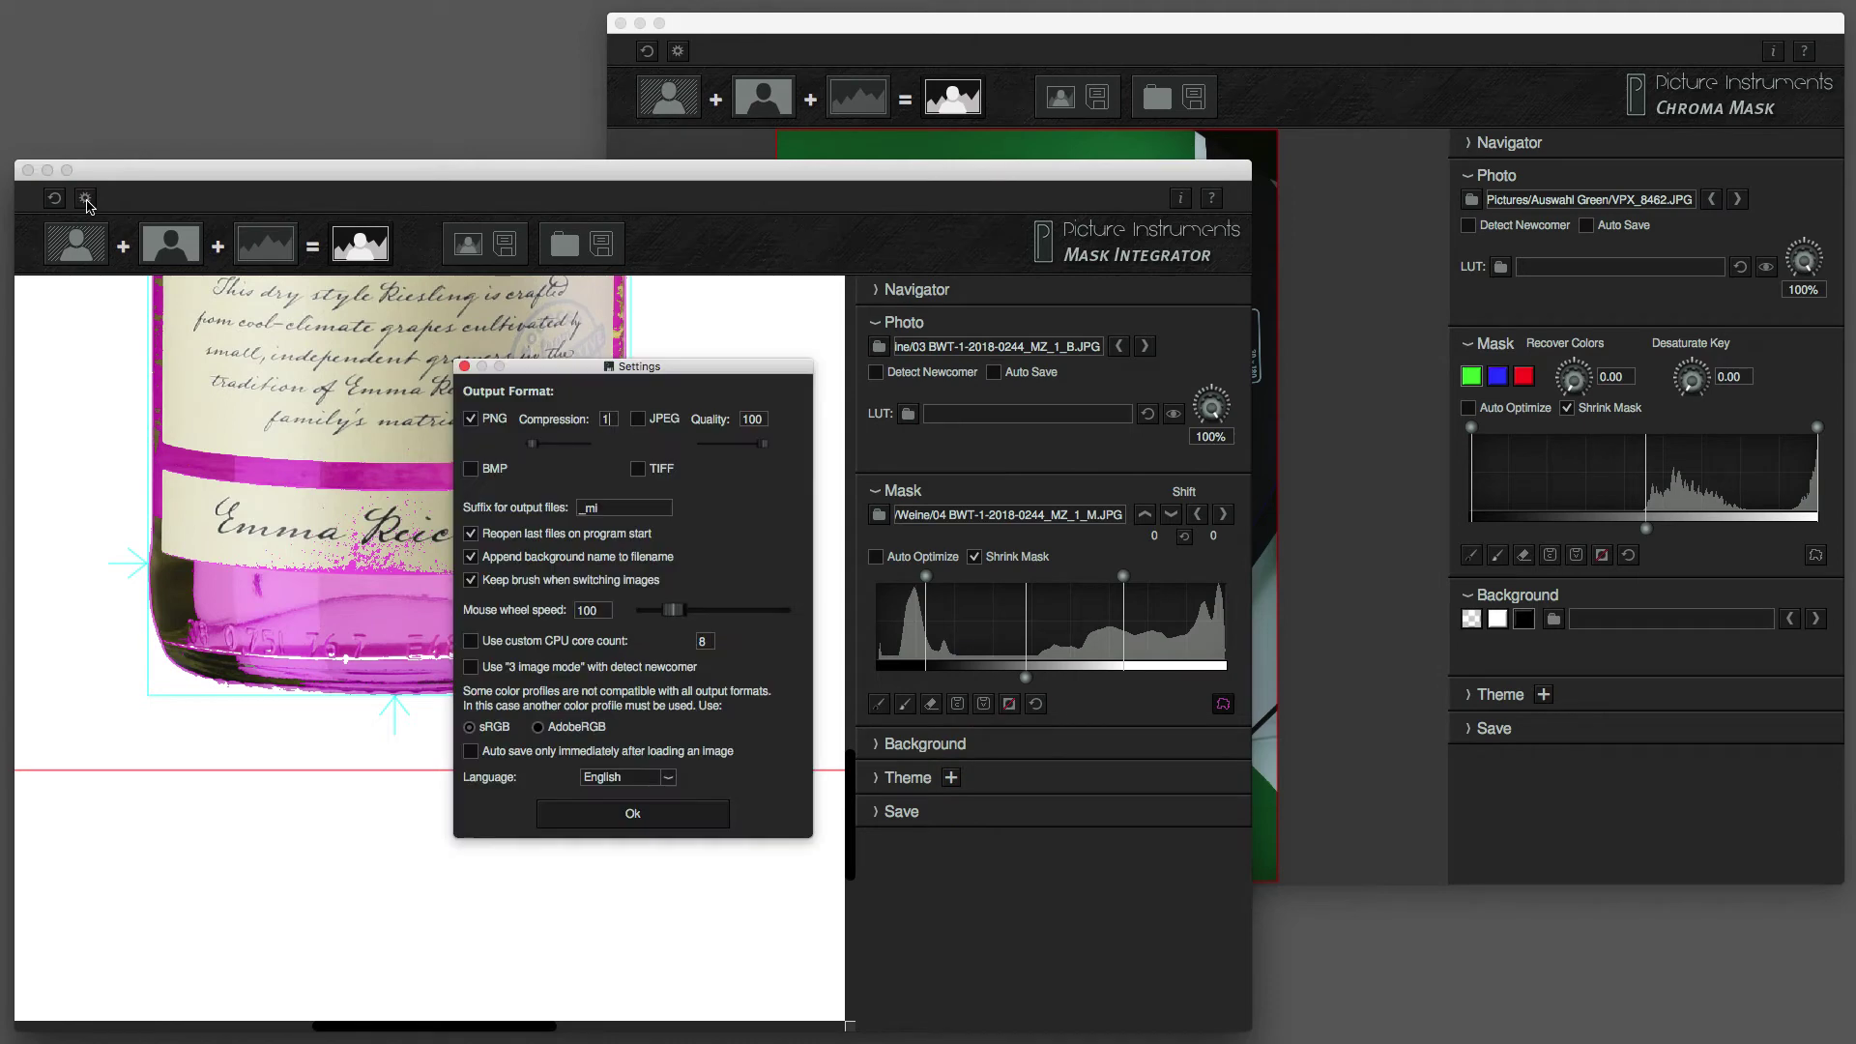
click(497, 582)
click(658, 817)
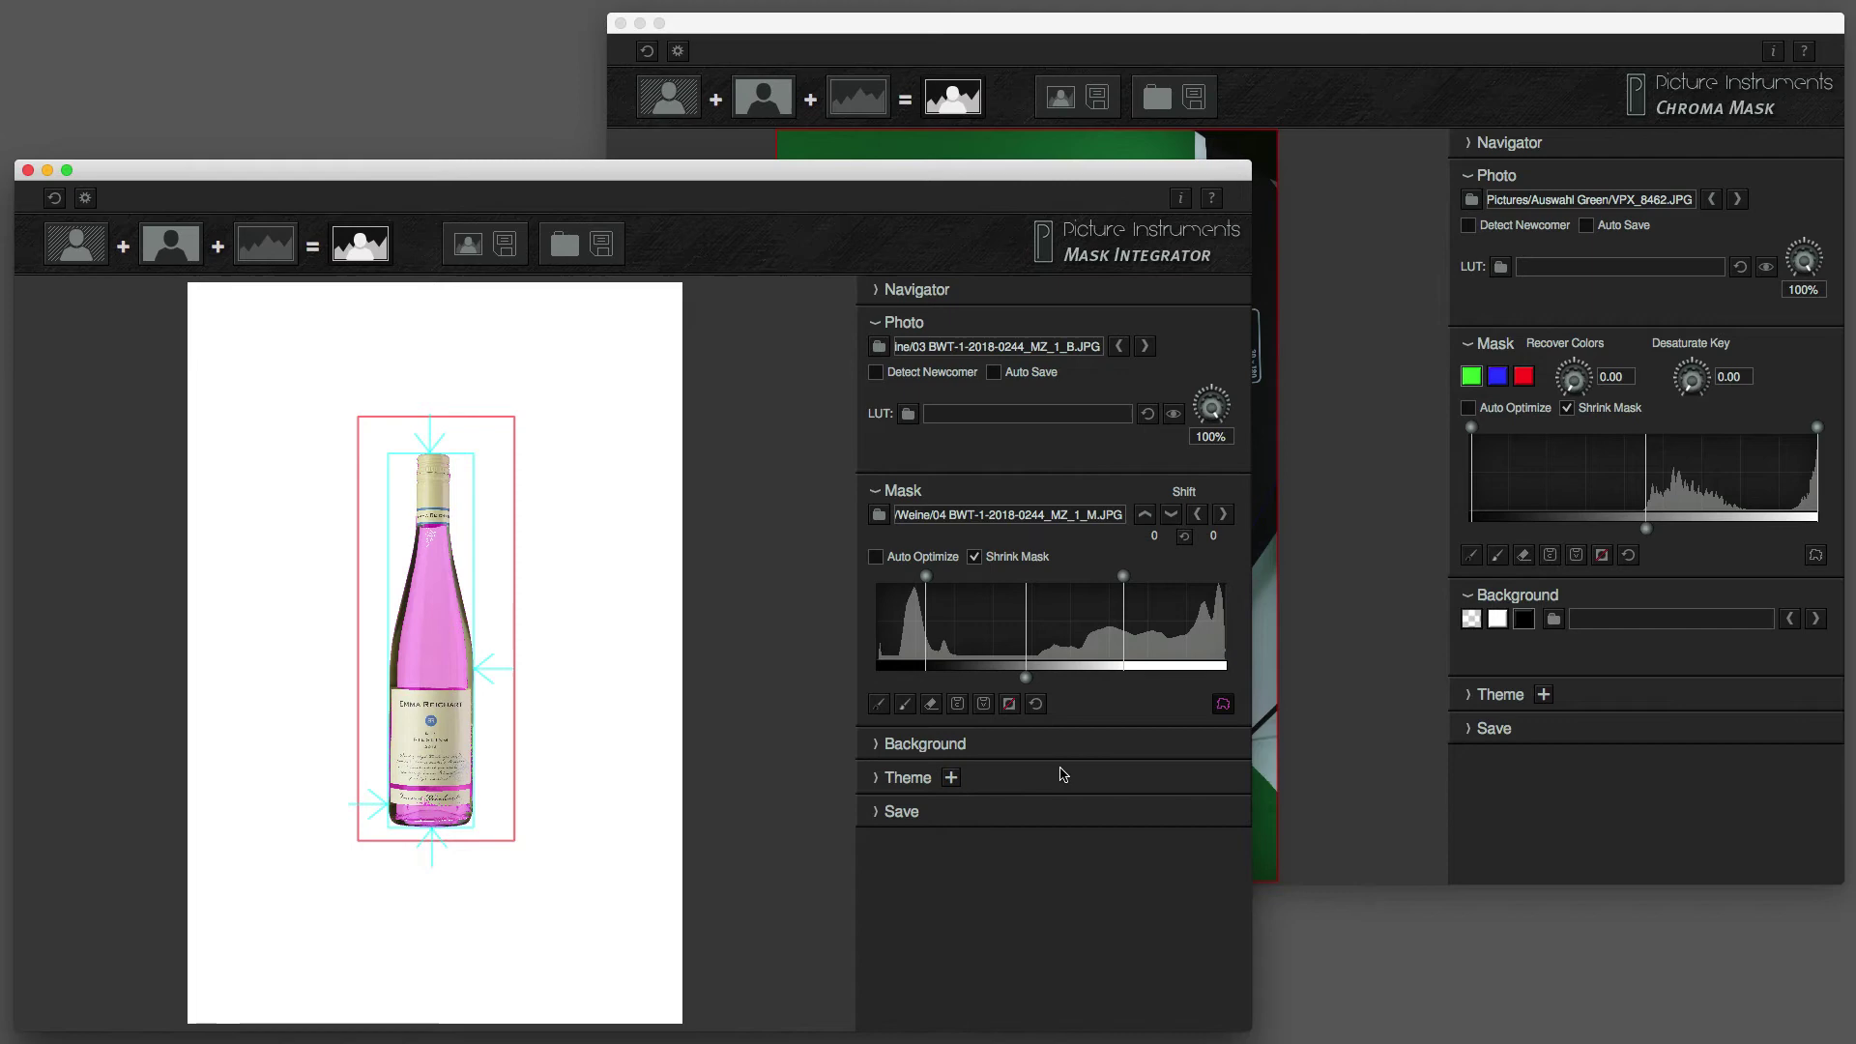
Turn off the pink highlight and lower the mask's white point and midpoint, fine-tuning both until the bottle's glass looks solid.
click(1214, 706)
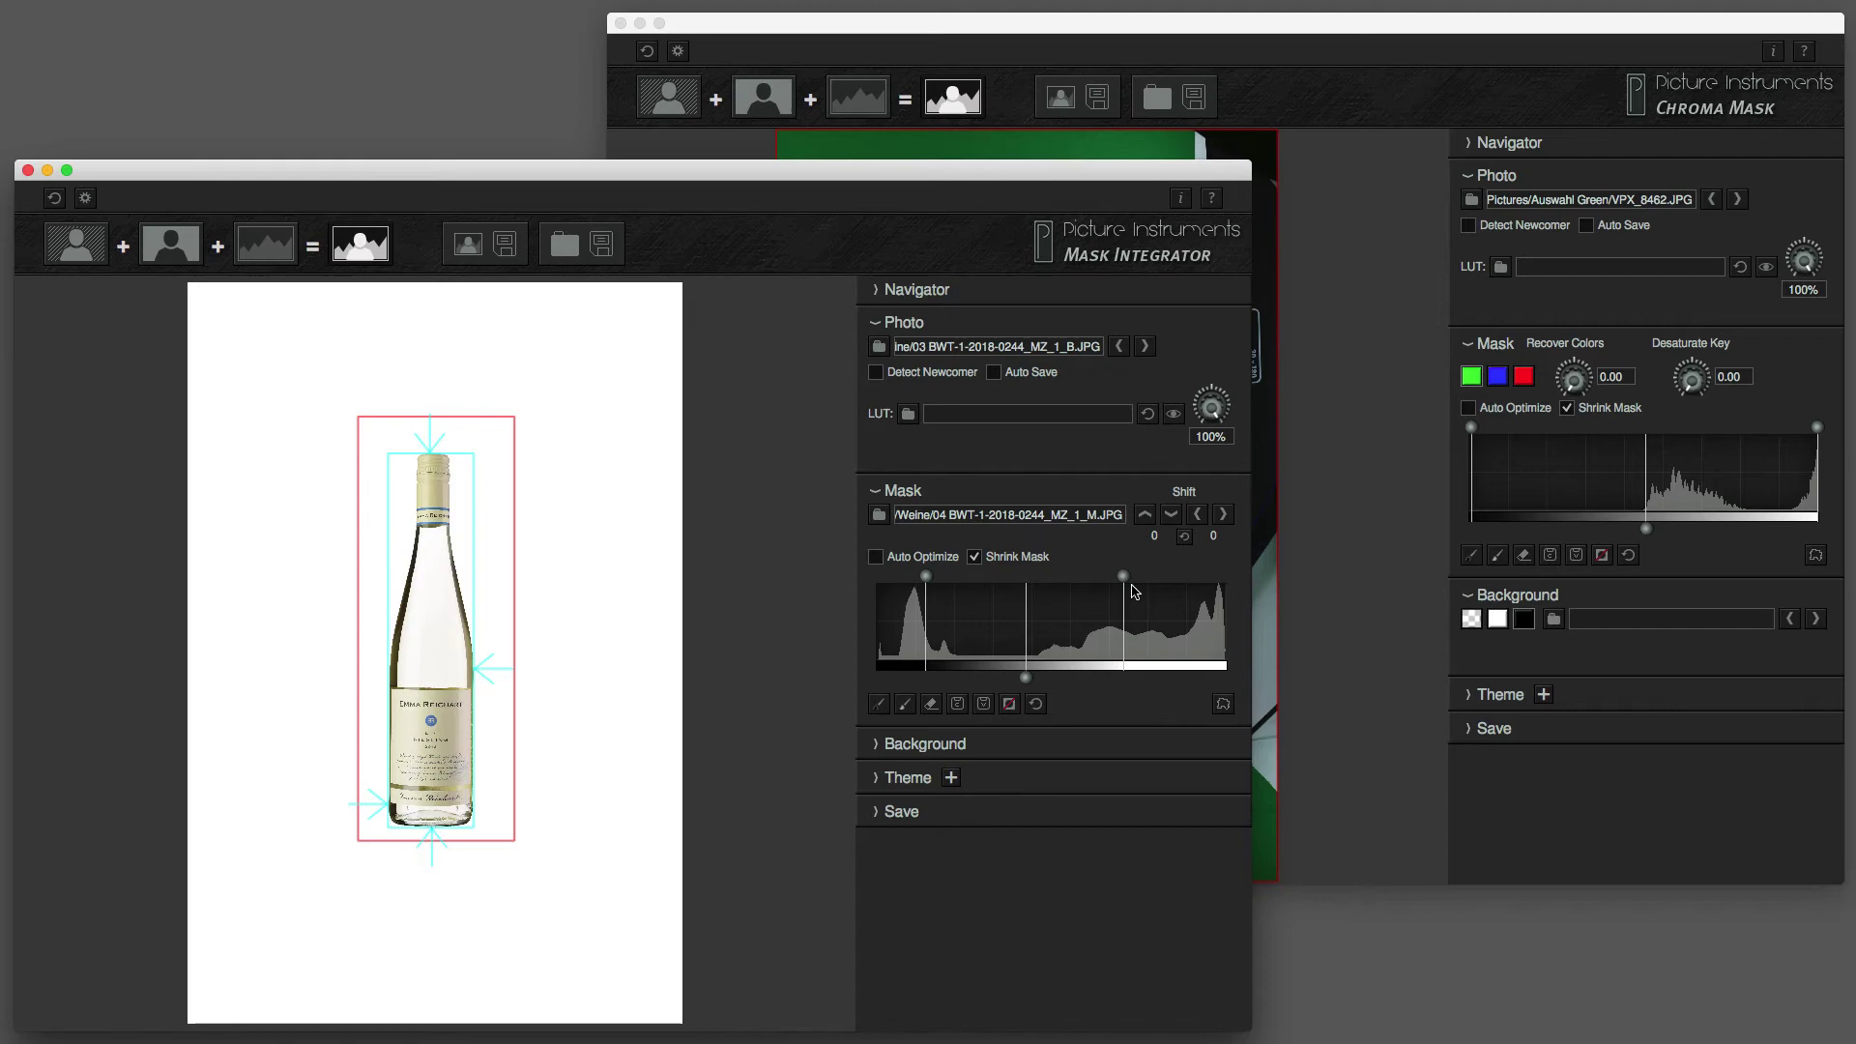
mouse_move(1123, 578)
mouse_down()
mouse_move(977, 589)
mouse_move(1060, 588)
mouse_up()
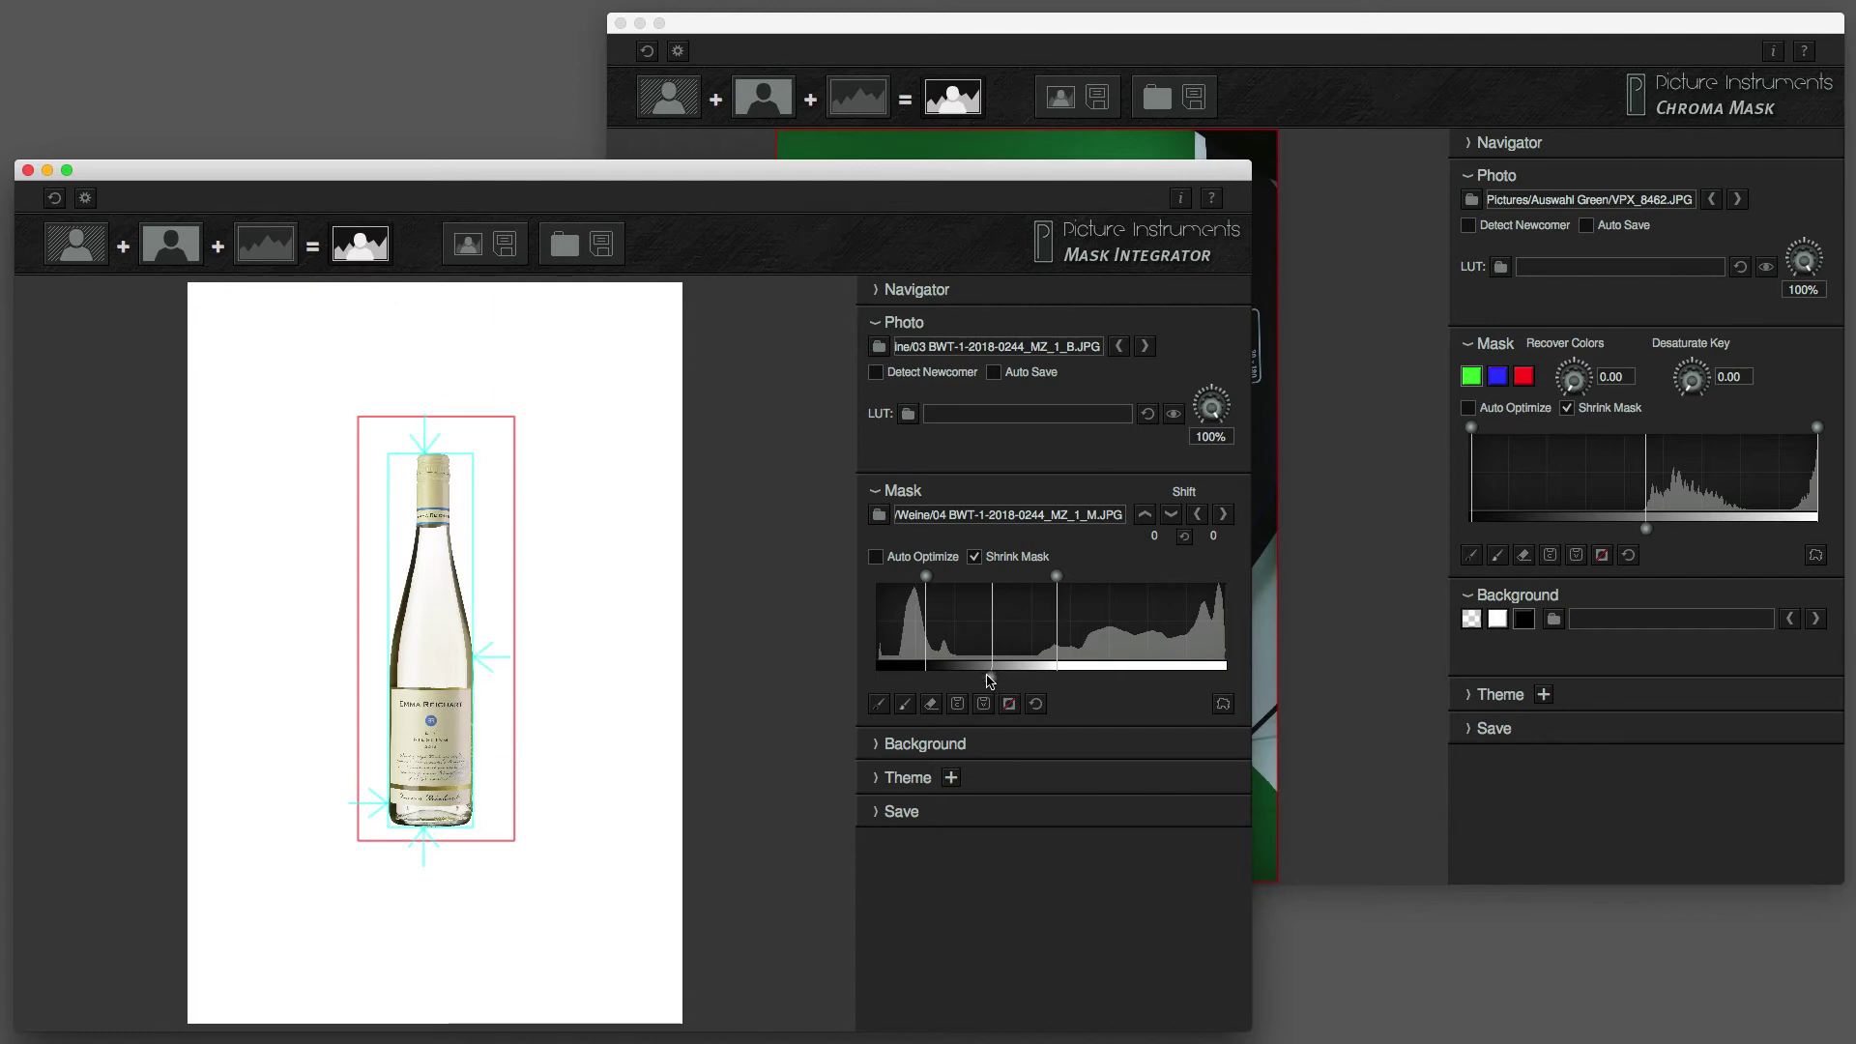
mouse_move(992, 680)
mouse_down()
mouse_move(928, 679)
mouse_move(951, 679)
mouse_up()
drag(1055, 577, 1040, 577)
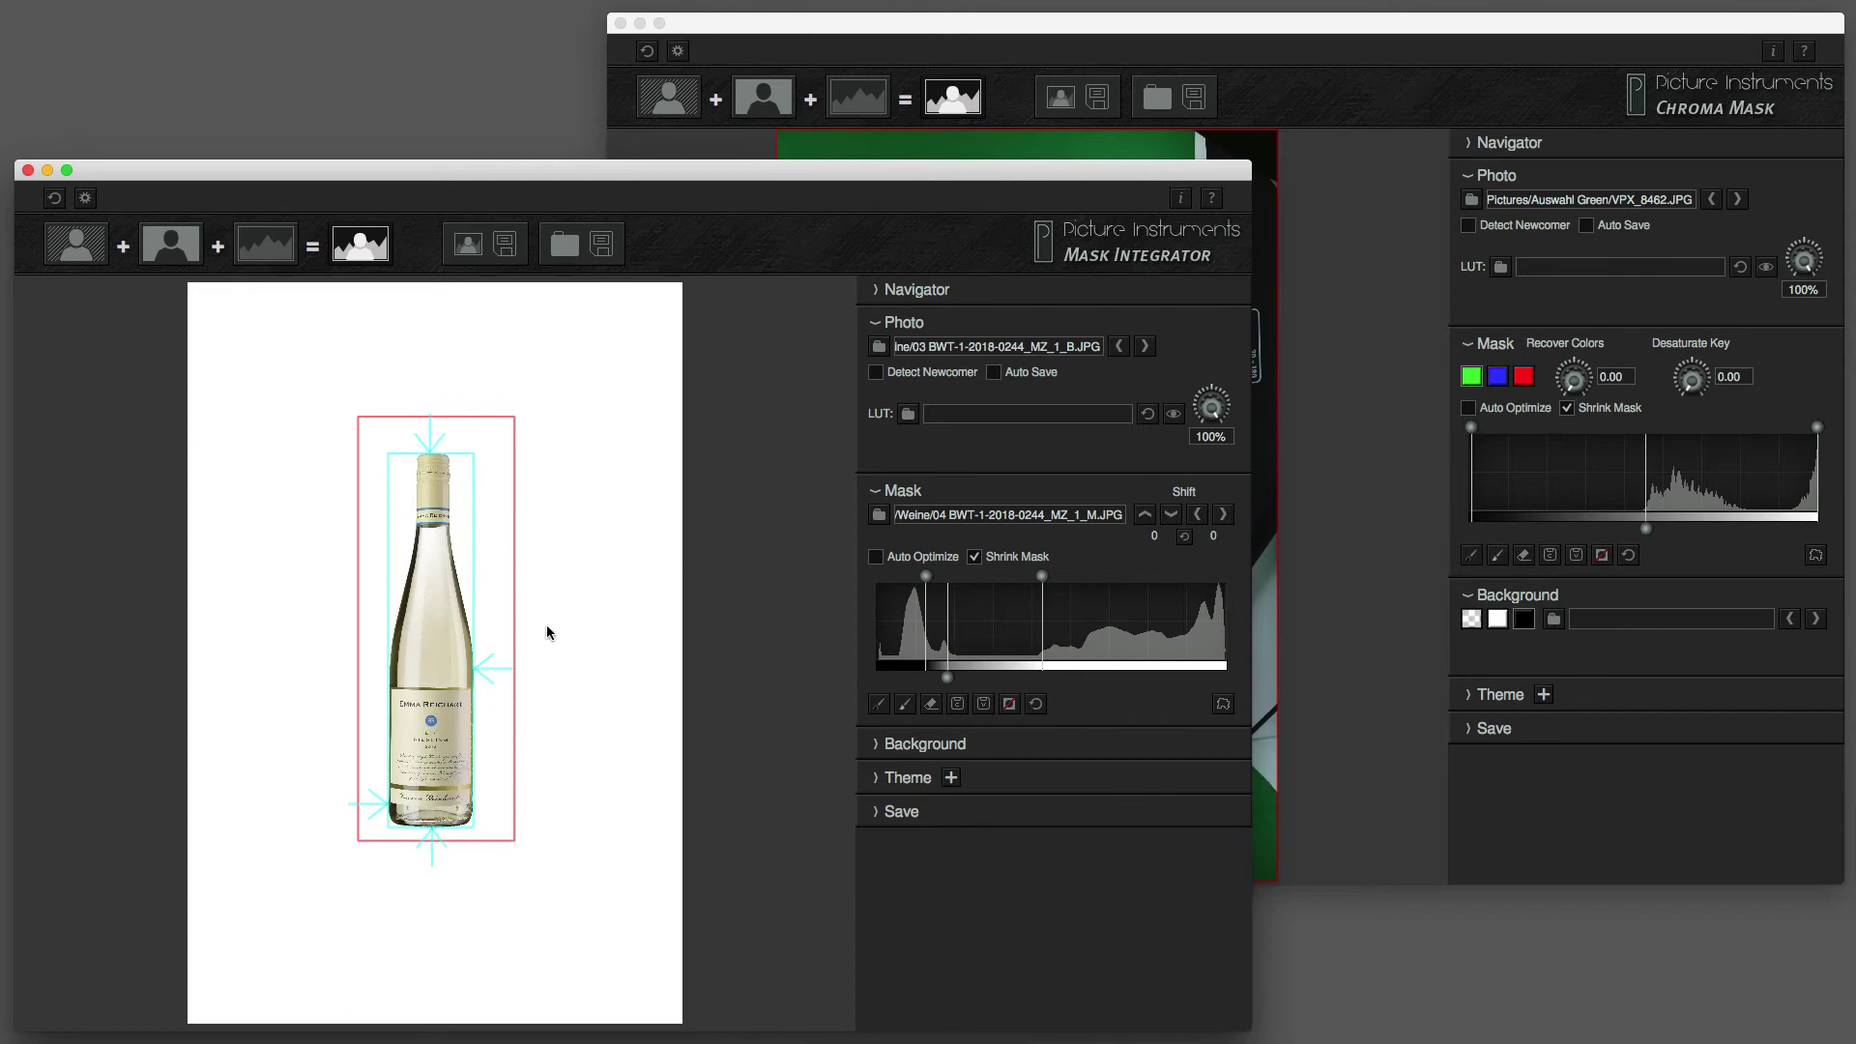
scroll(451, 633, up, 5)
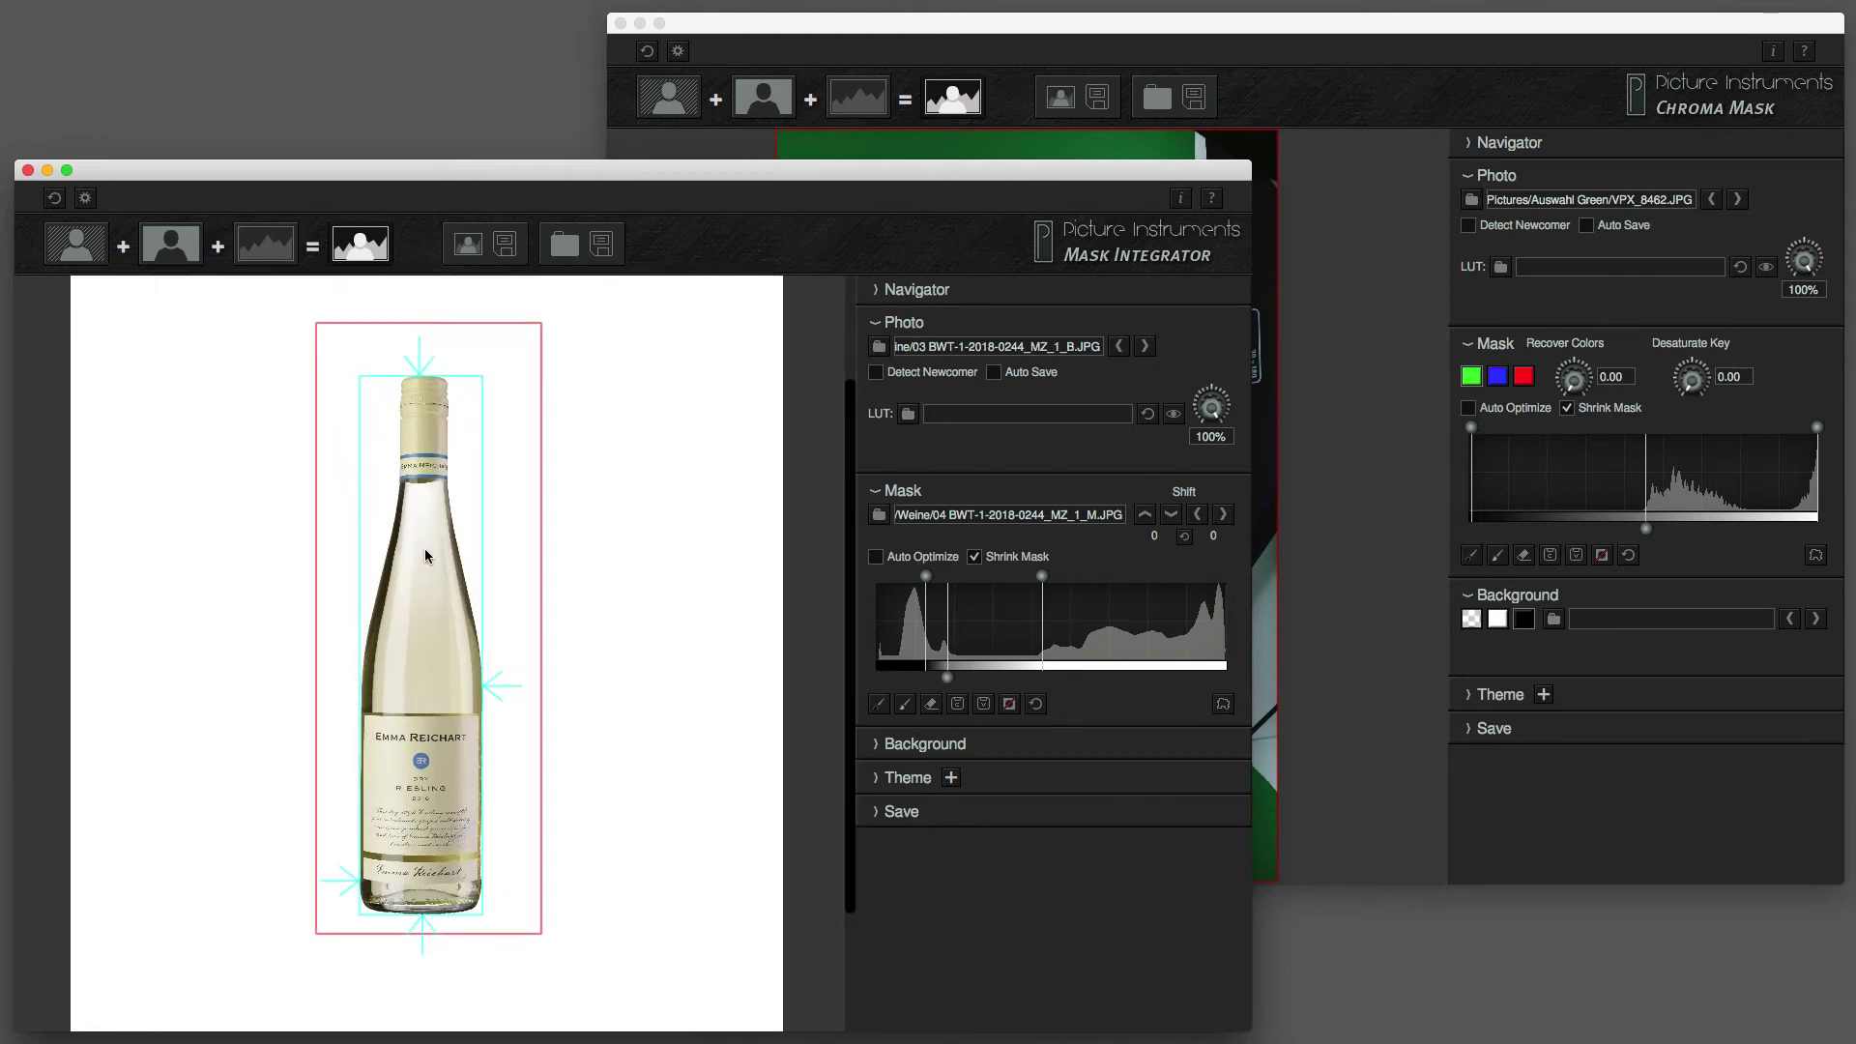
scroll(425, 548, up, 2)
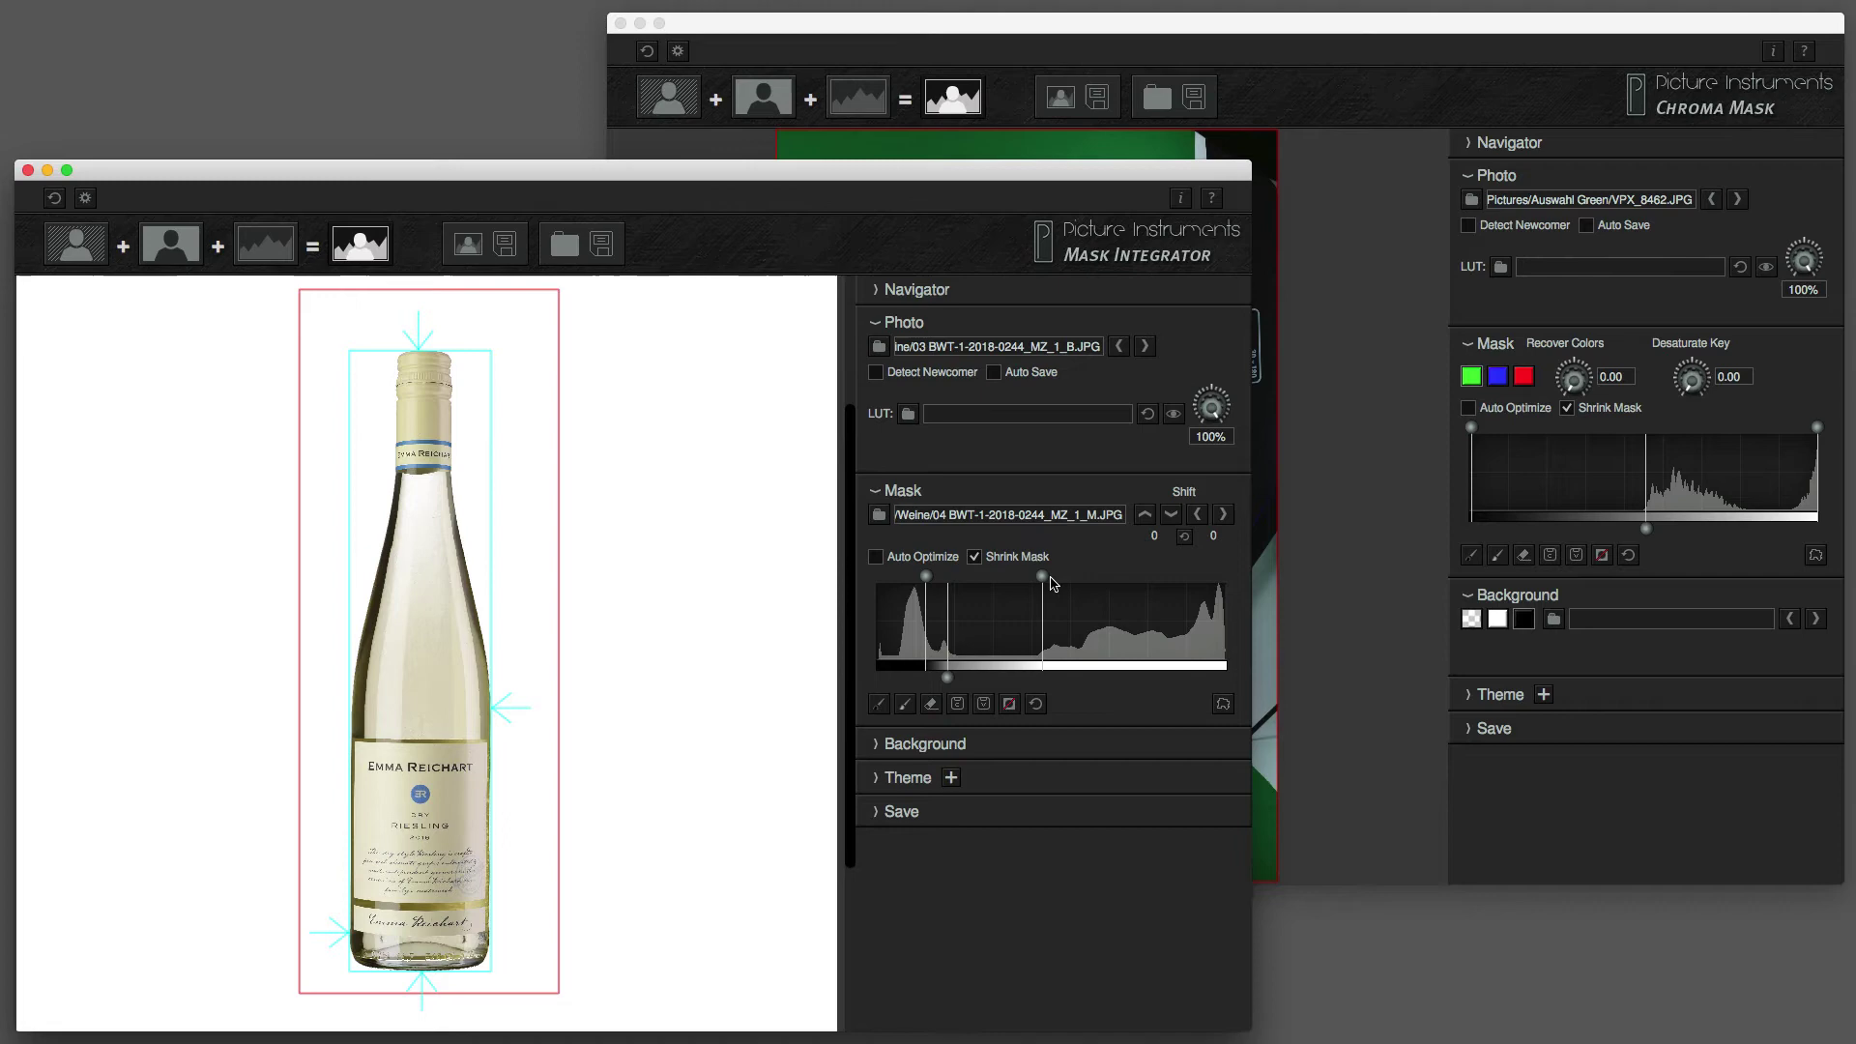
drag(1041, 578, 1061, 578)
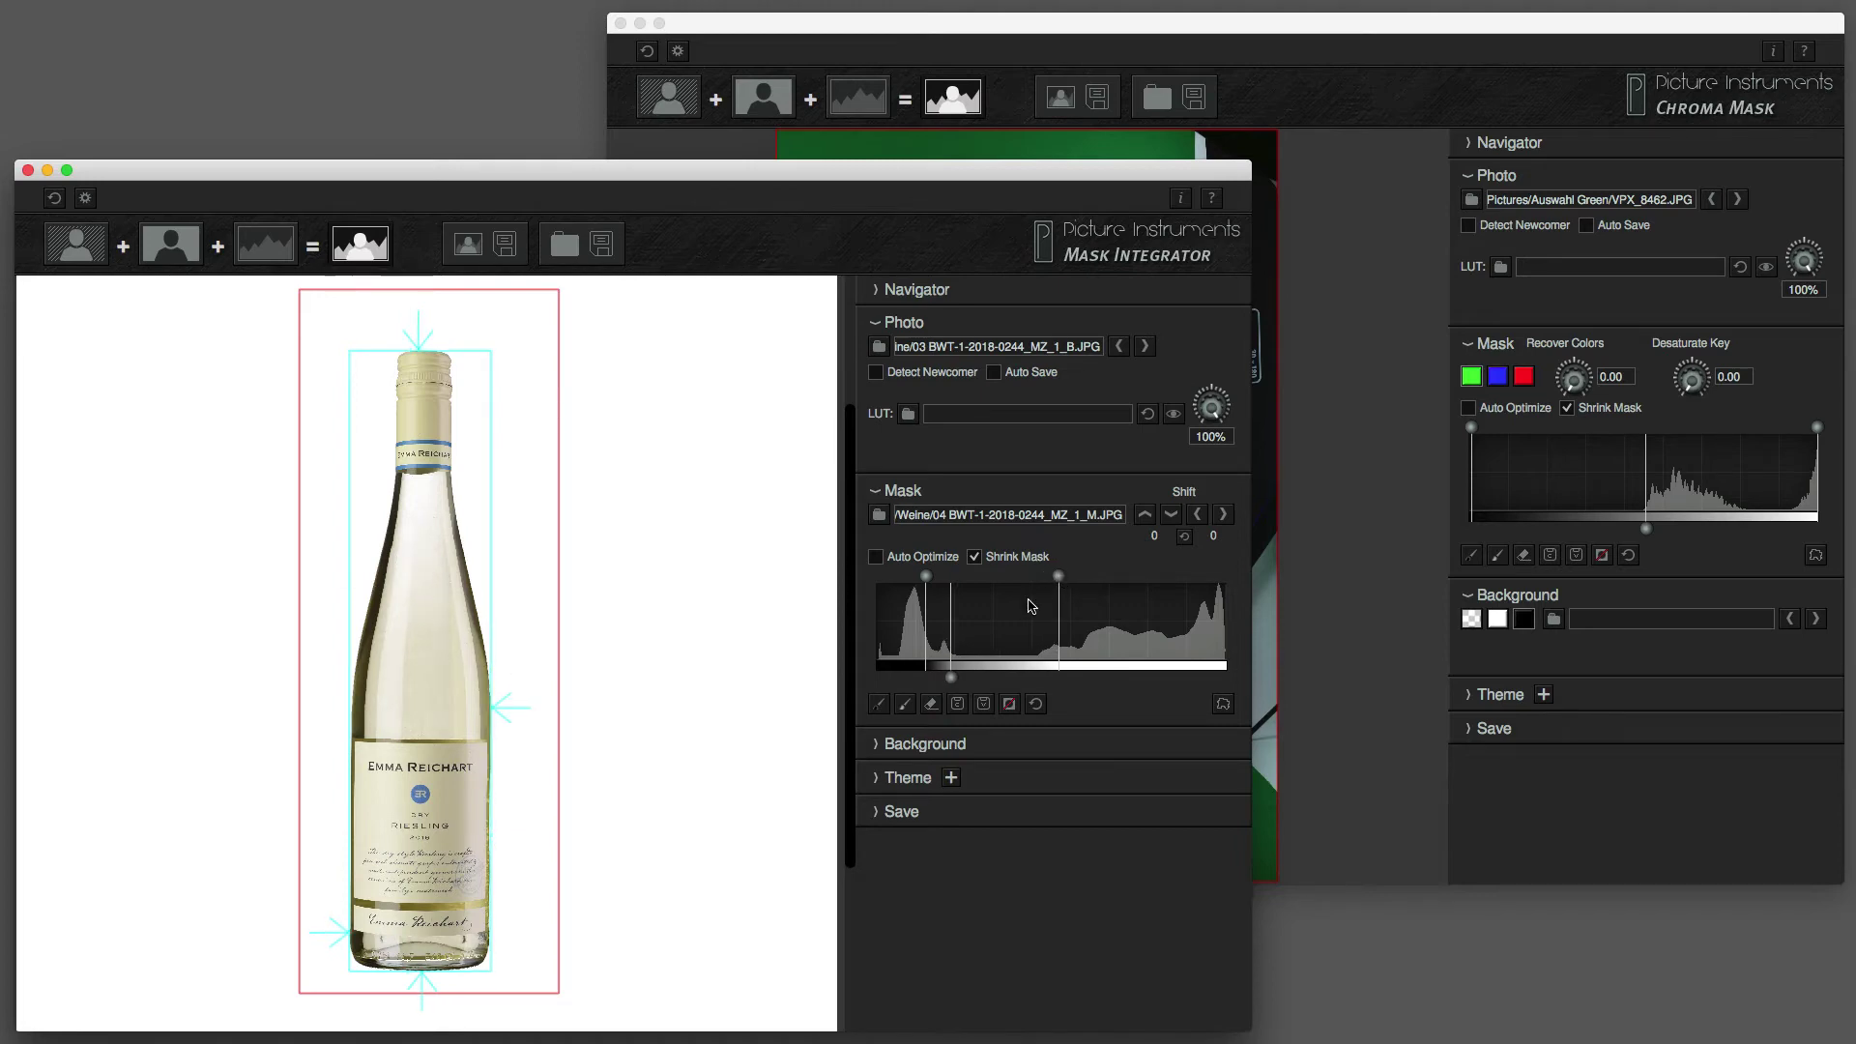
drag(950, 677, 957, 679)
Load the next photo, 05 BWT-2-16-7116_KN_0_B.JPG, and lower its mask's white point and midpoint to make the rosé bottle more opaque.
click(1144, 346)
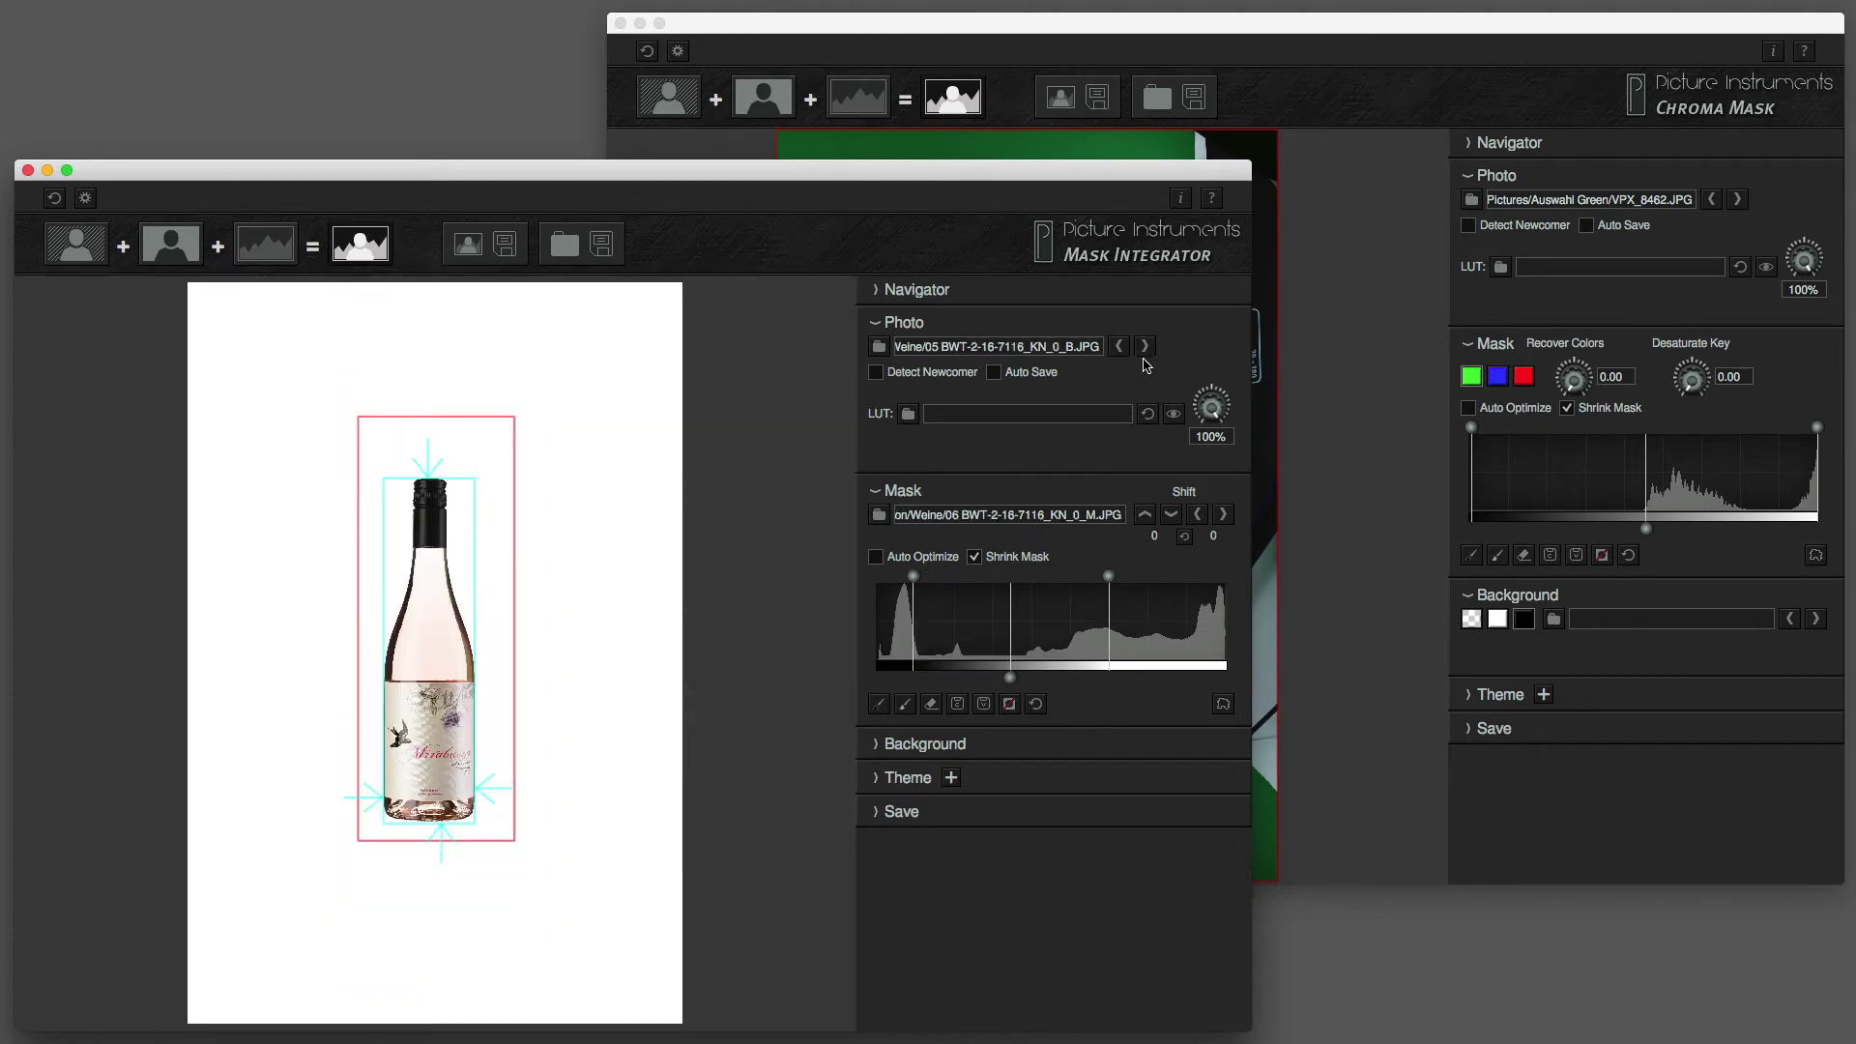
scroll(425, 703, up, 3)
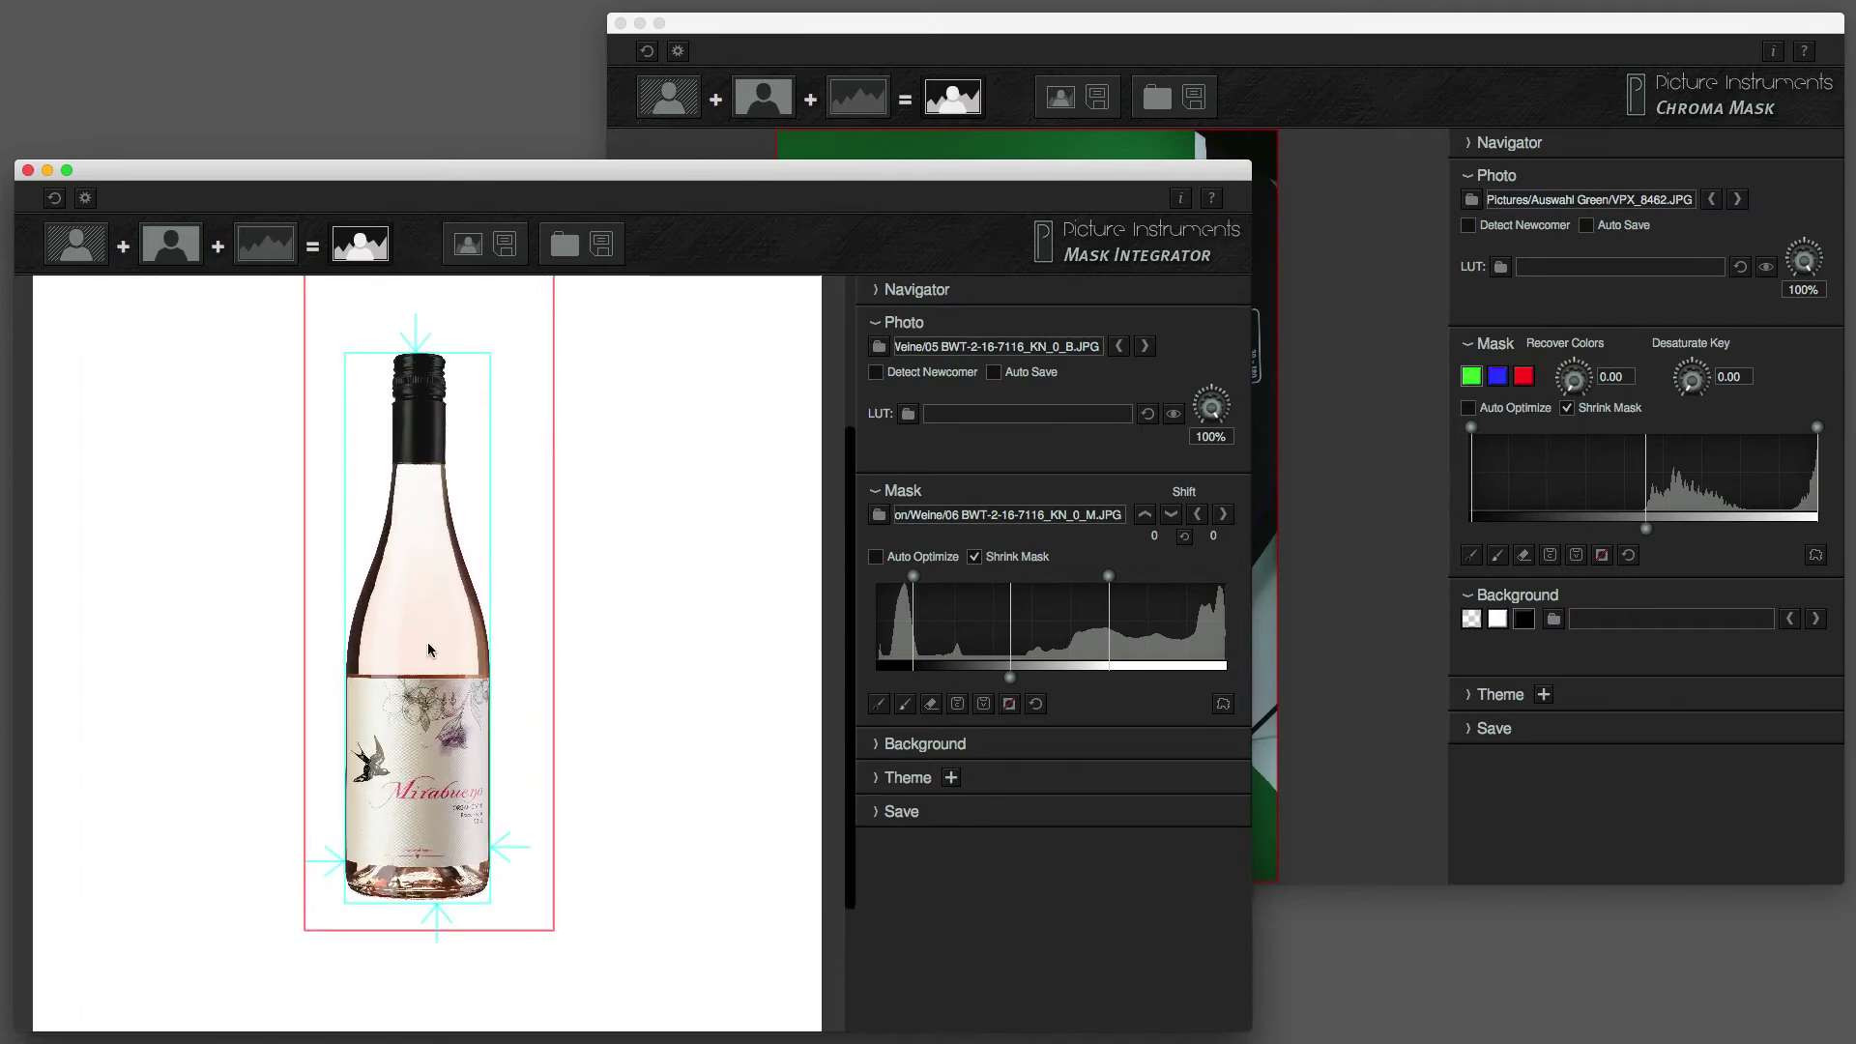
scroll(429, 650, up, 3)
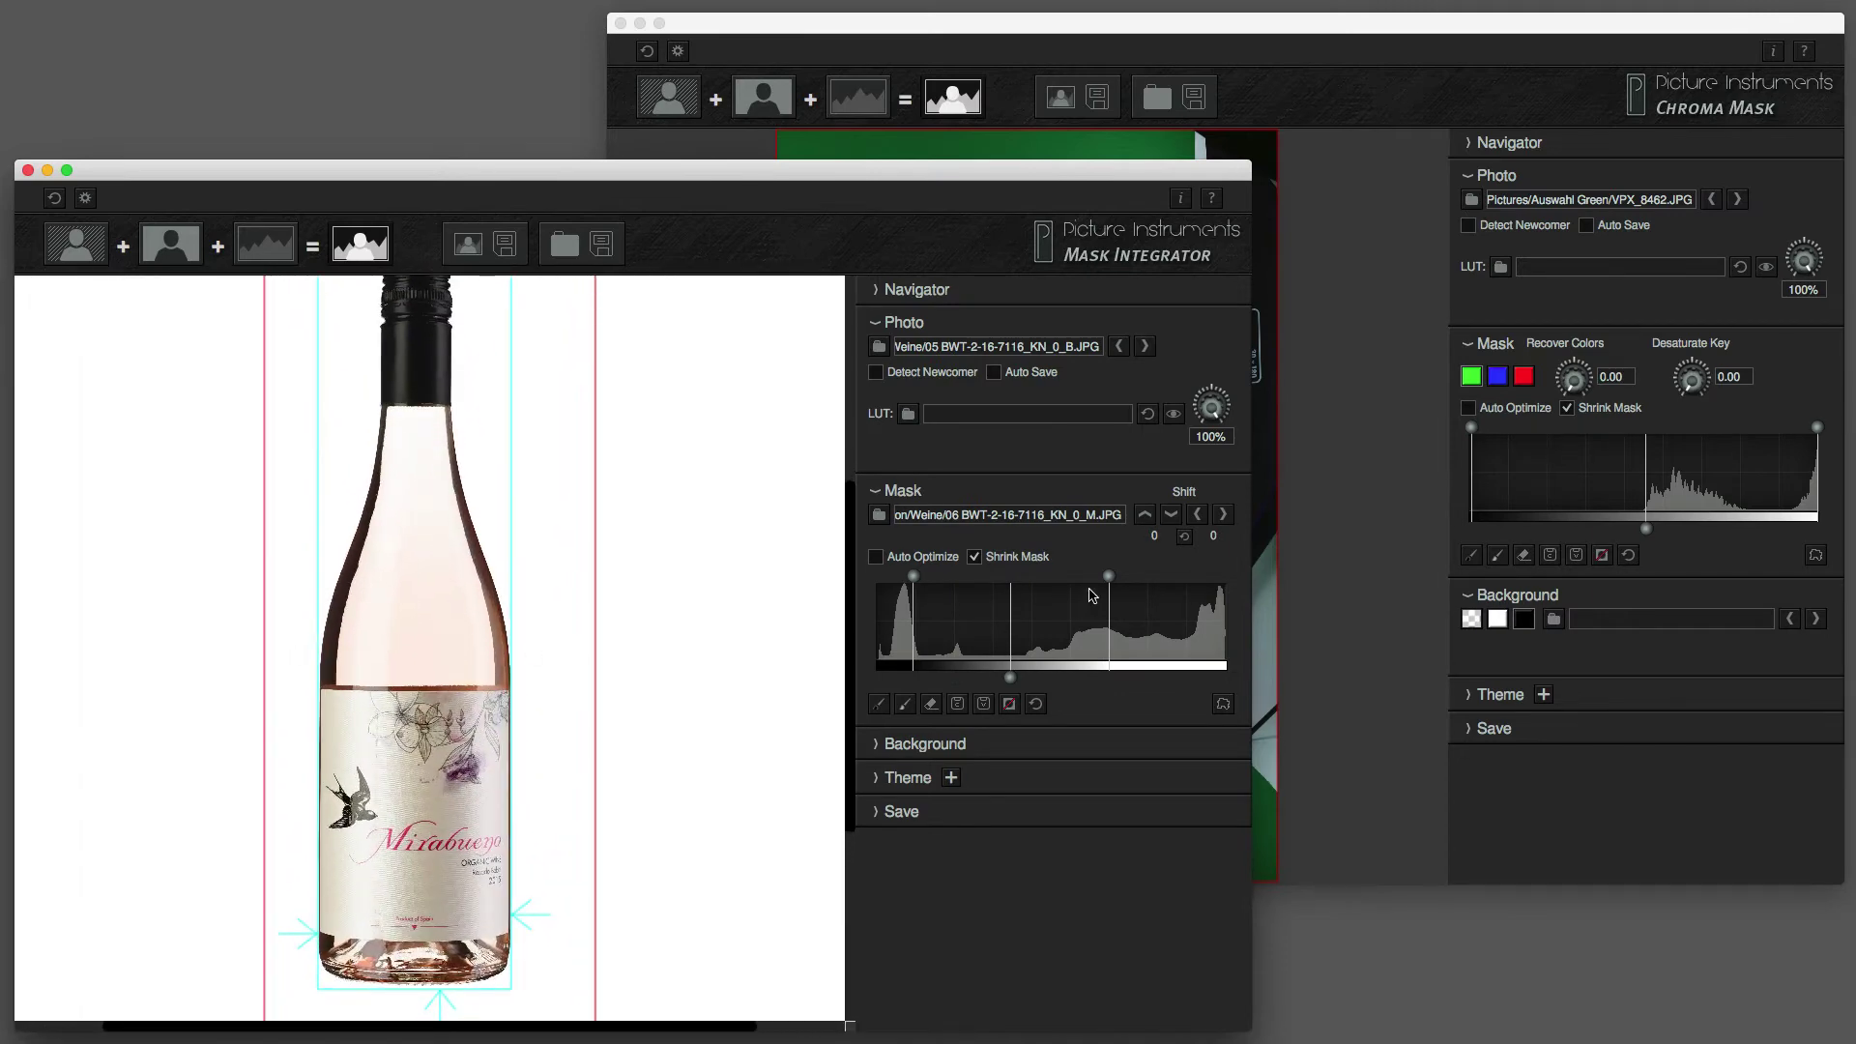
drag(1110, 577, 1013, 596)
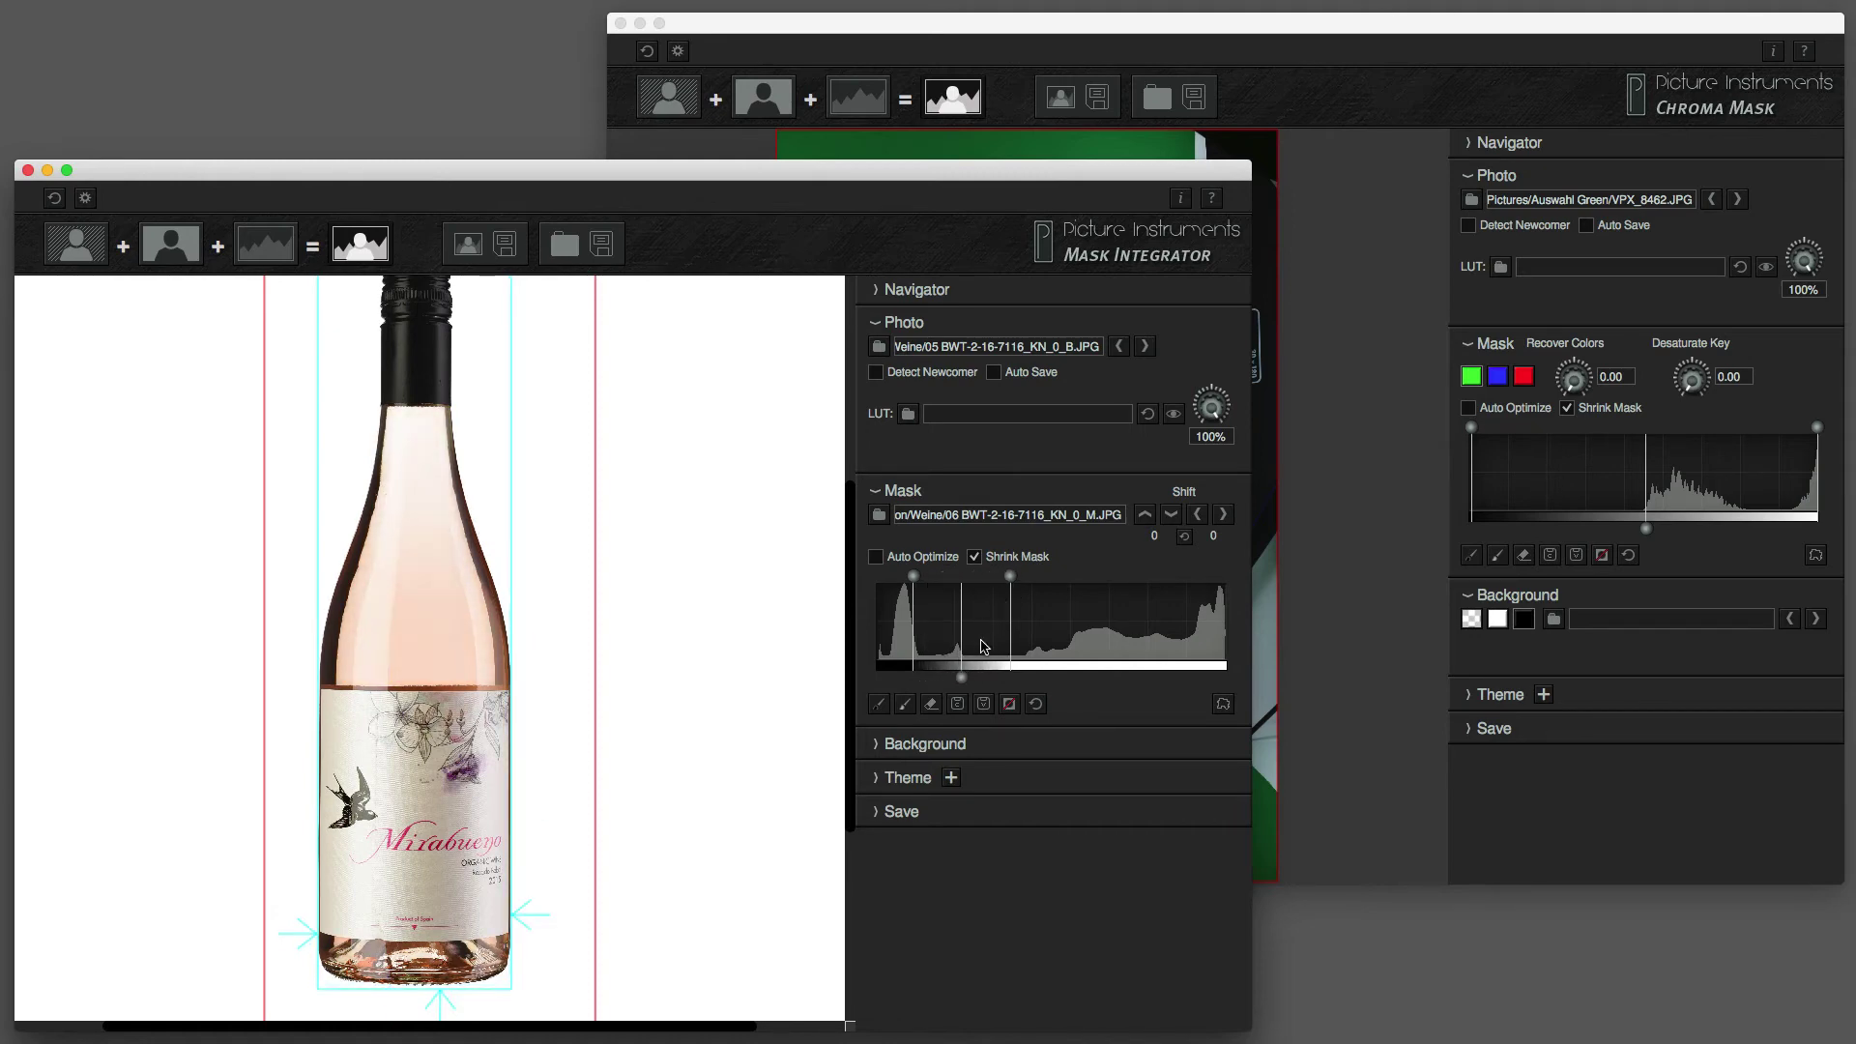
drag(961, 678, 928, 684)
drag(1012, 580, 971, 573)
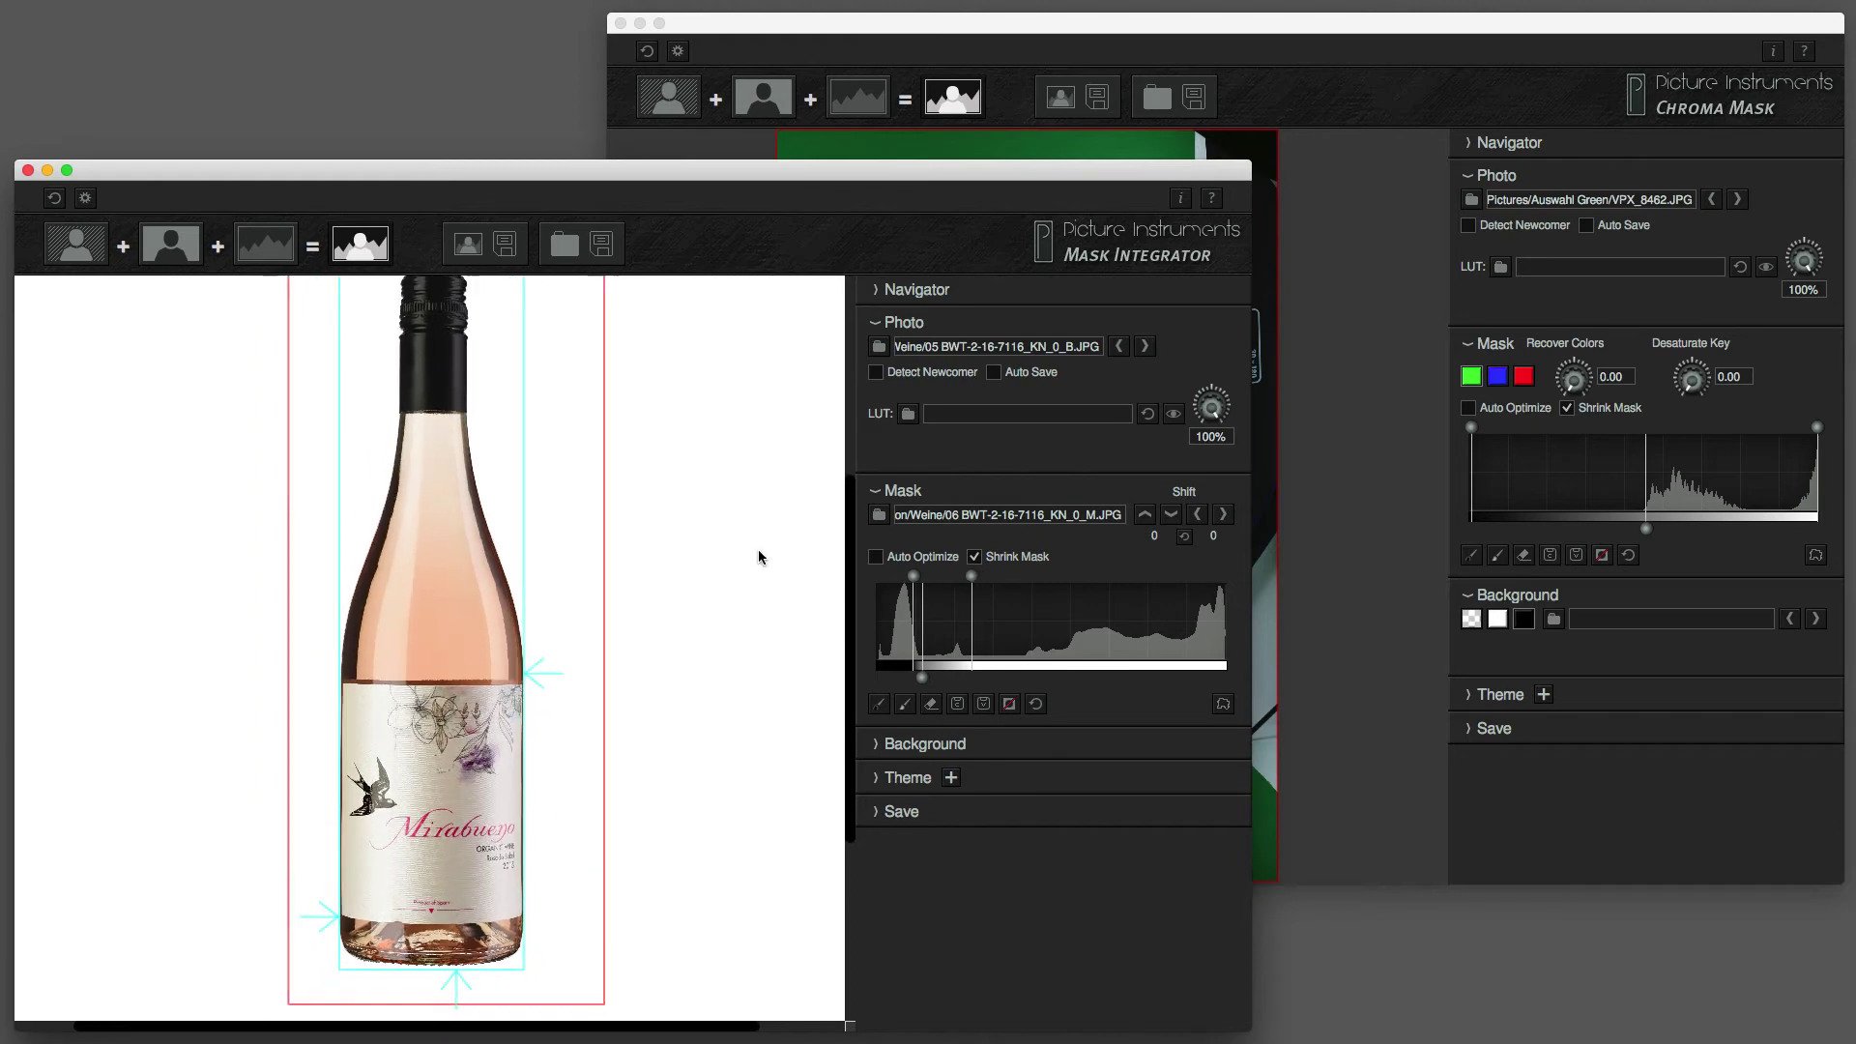
Return to the full view of the rosé bottle and collapse the photo and mask settings.
scroll(758, 549, down, 2)
click(877, 324)
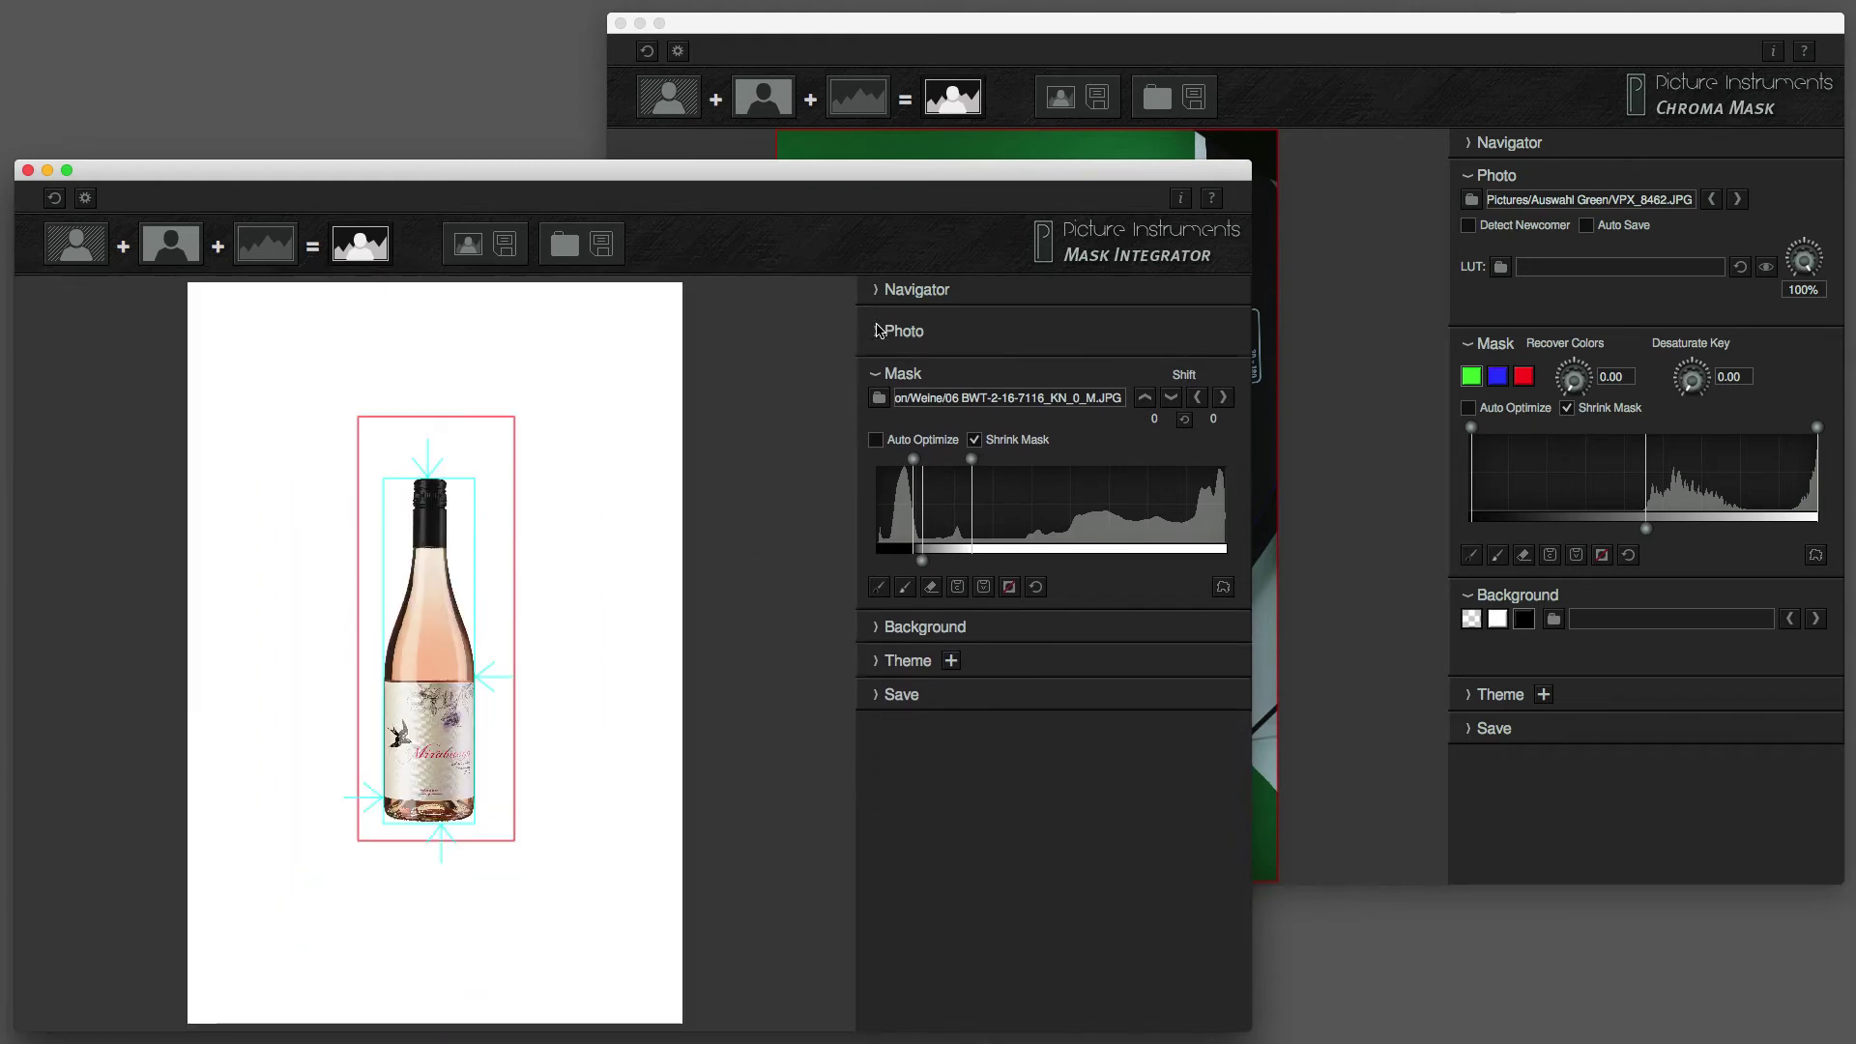
click(874, 357)
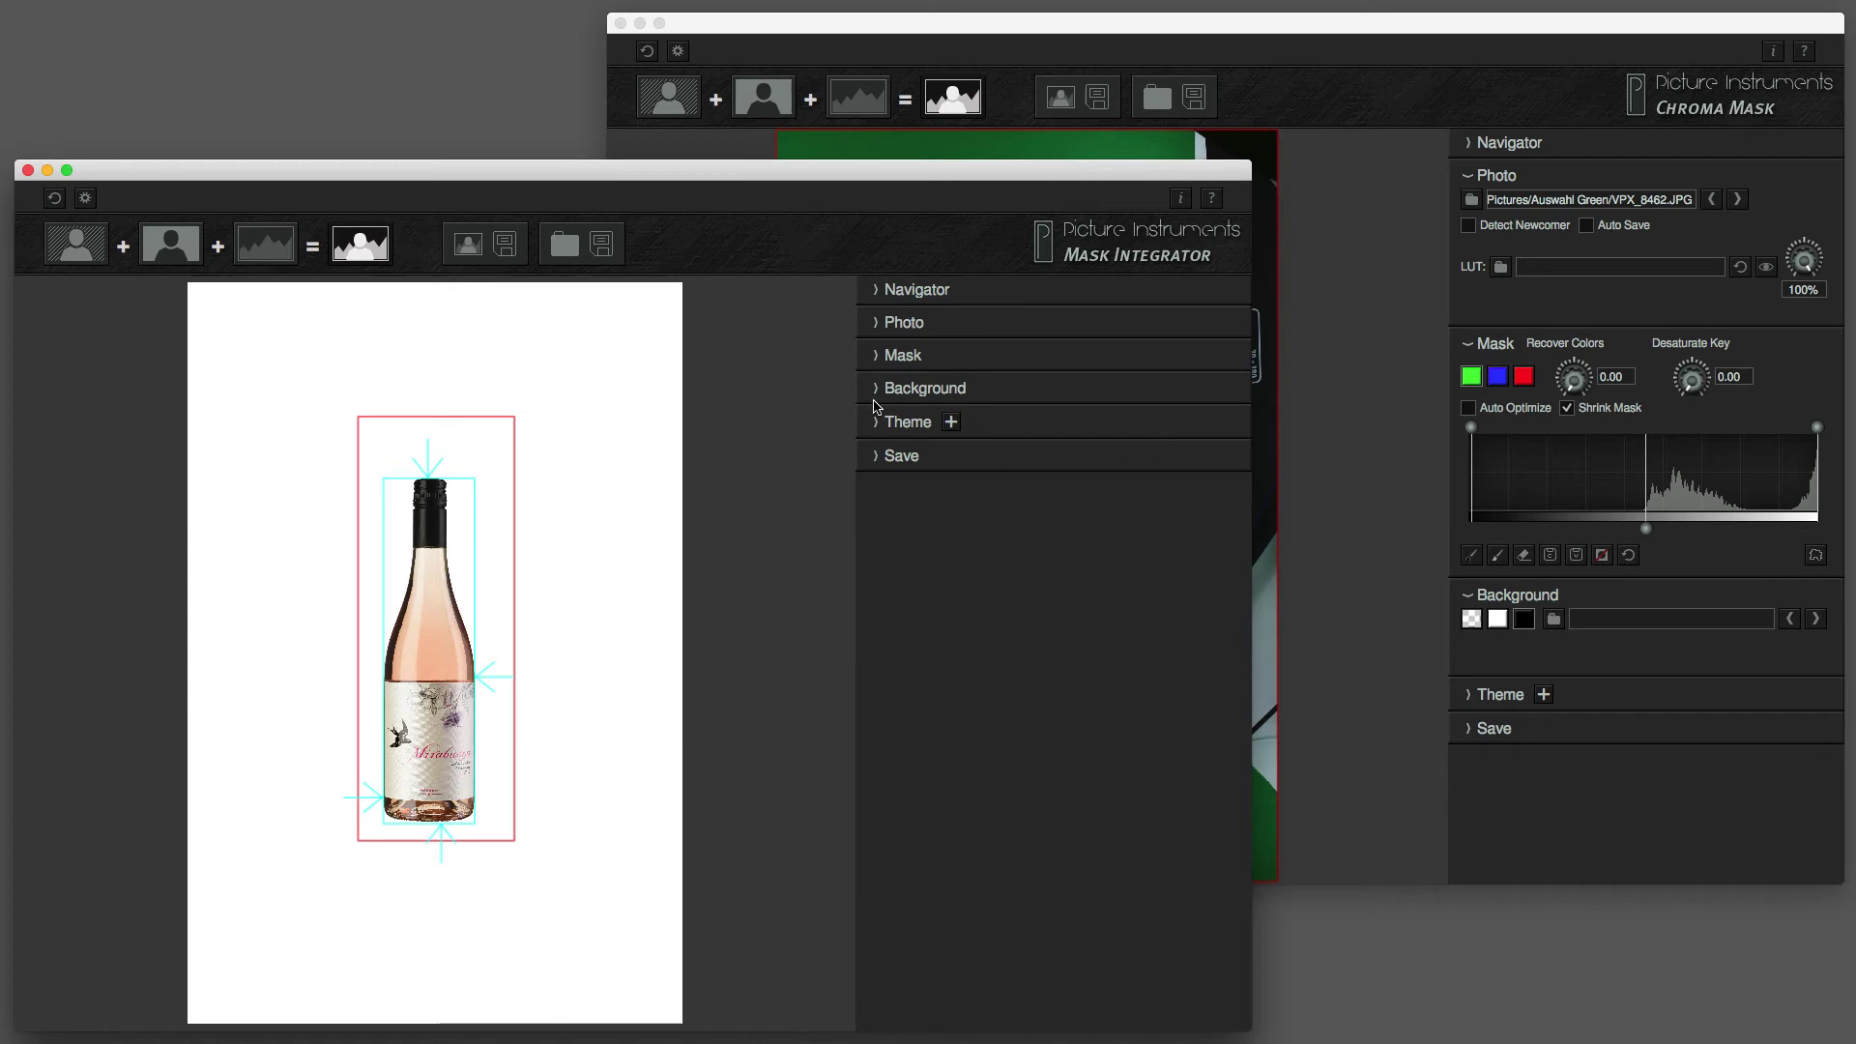
Expand the save settings, choose the 500 by 500 output size with Fit, and review the sample 2 fit.png.
click(877, 458)
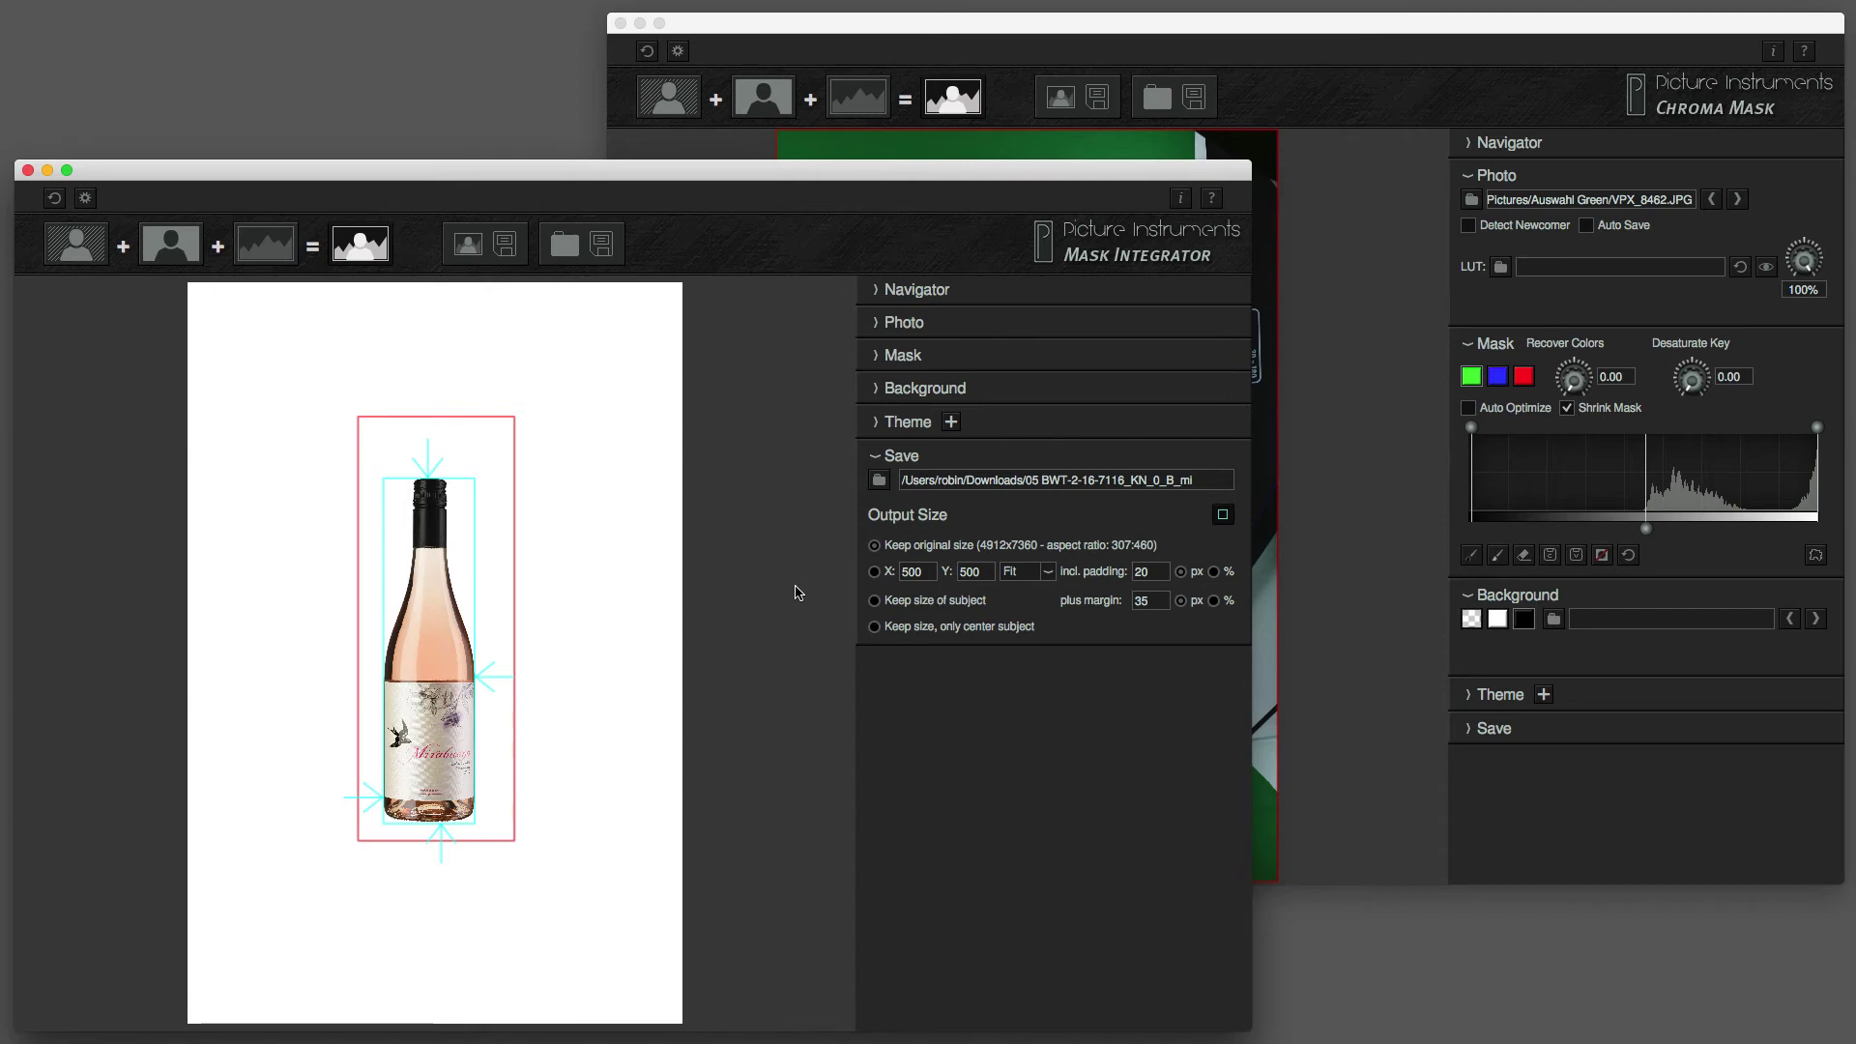
click(875, 573)
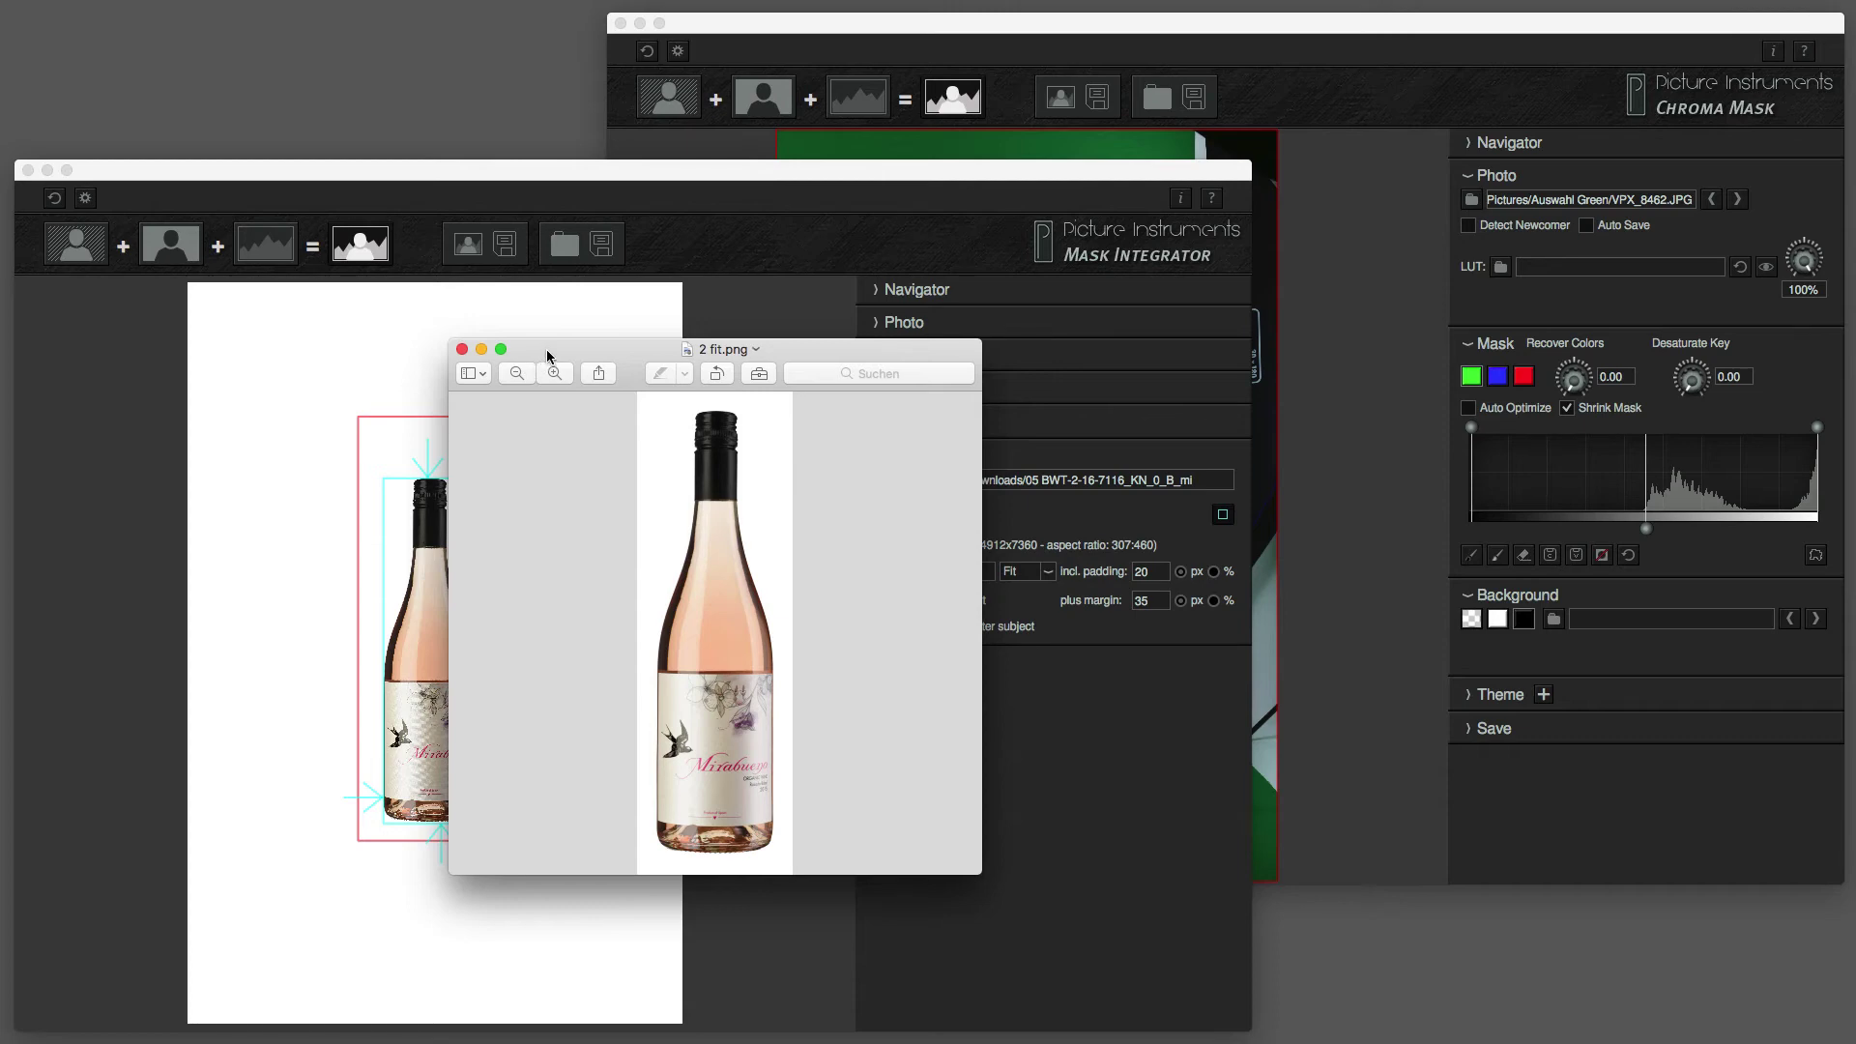
drag(547, 356, 1855, 145)
Change the 500 by 500 output size from Fit to Fill and review the sample 2 fill.png.
click(1048, 571)
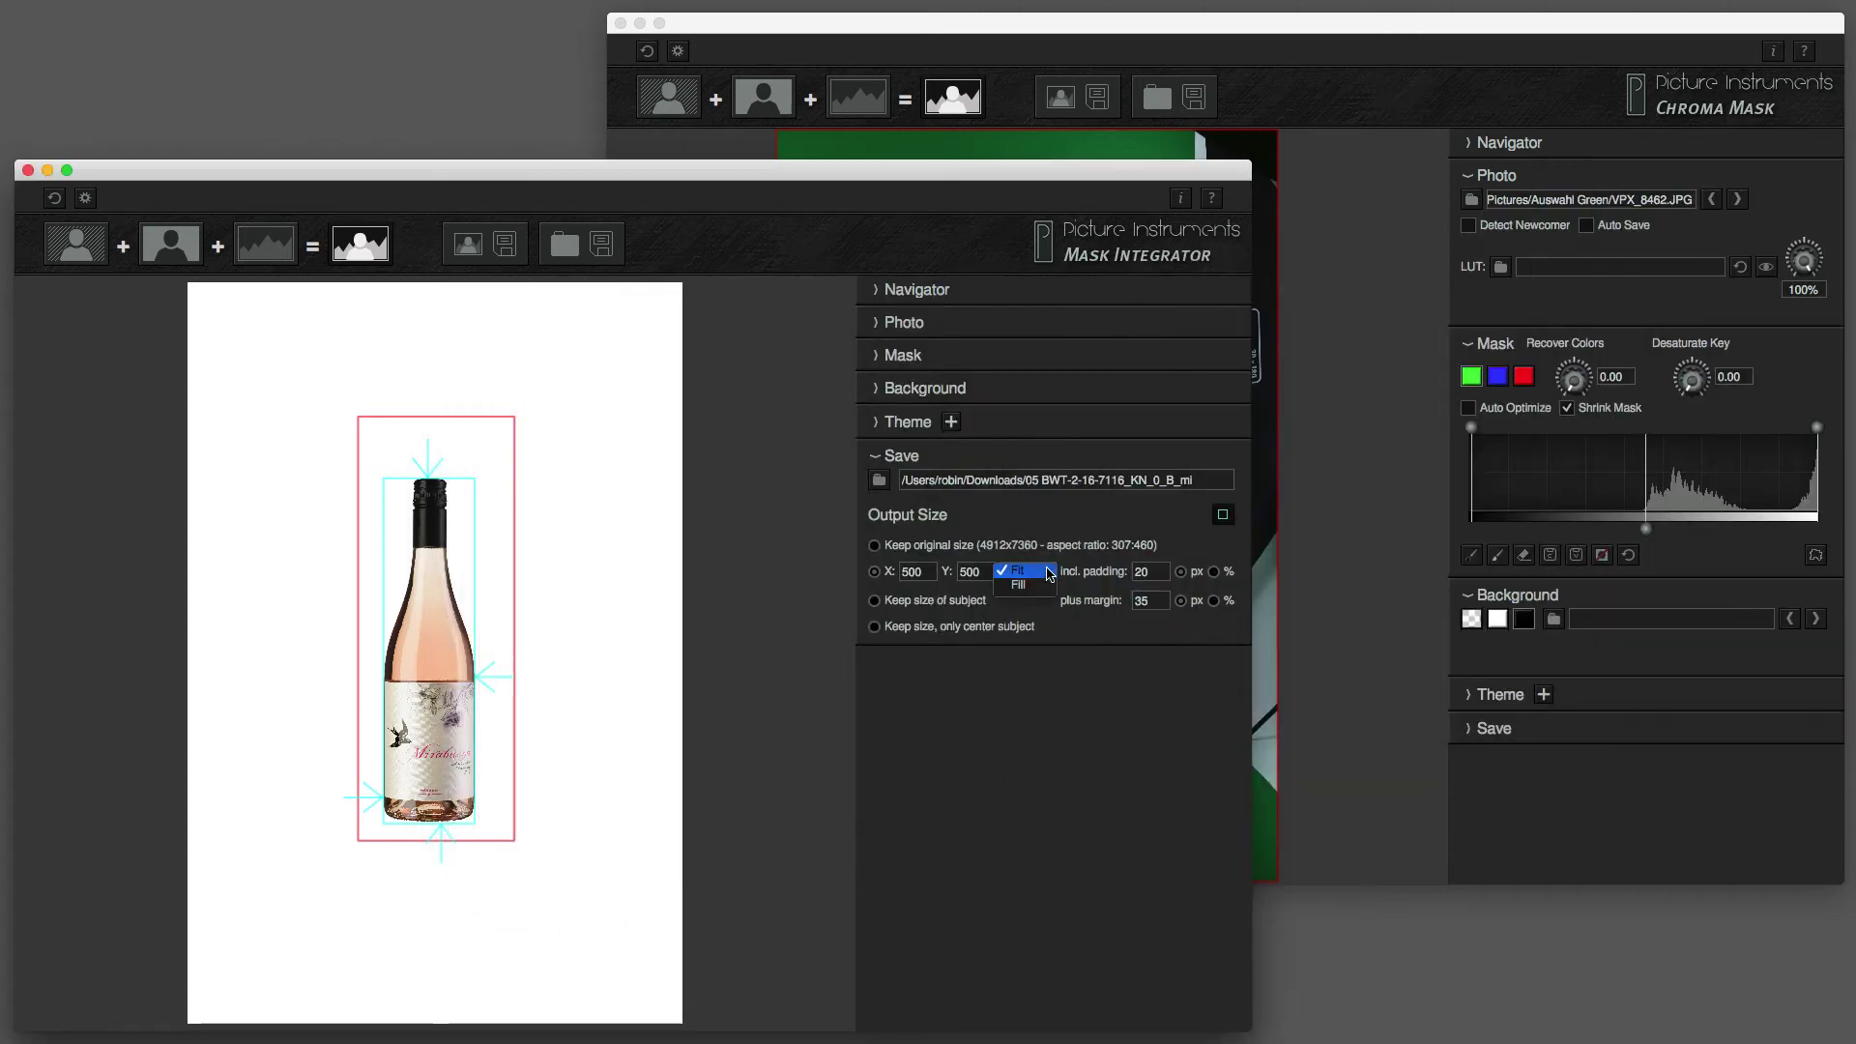
click(1015, 590)
click(757, 1034)
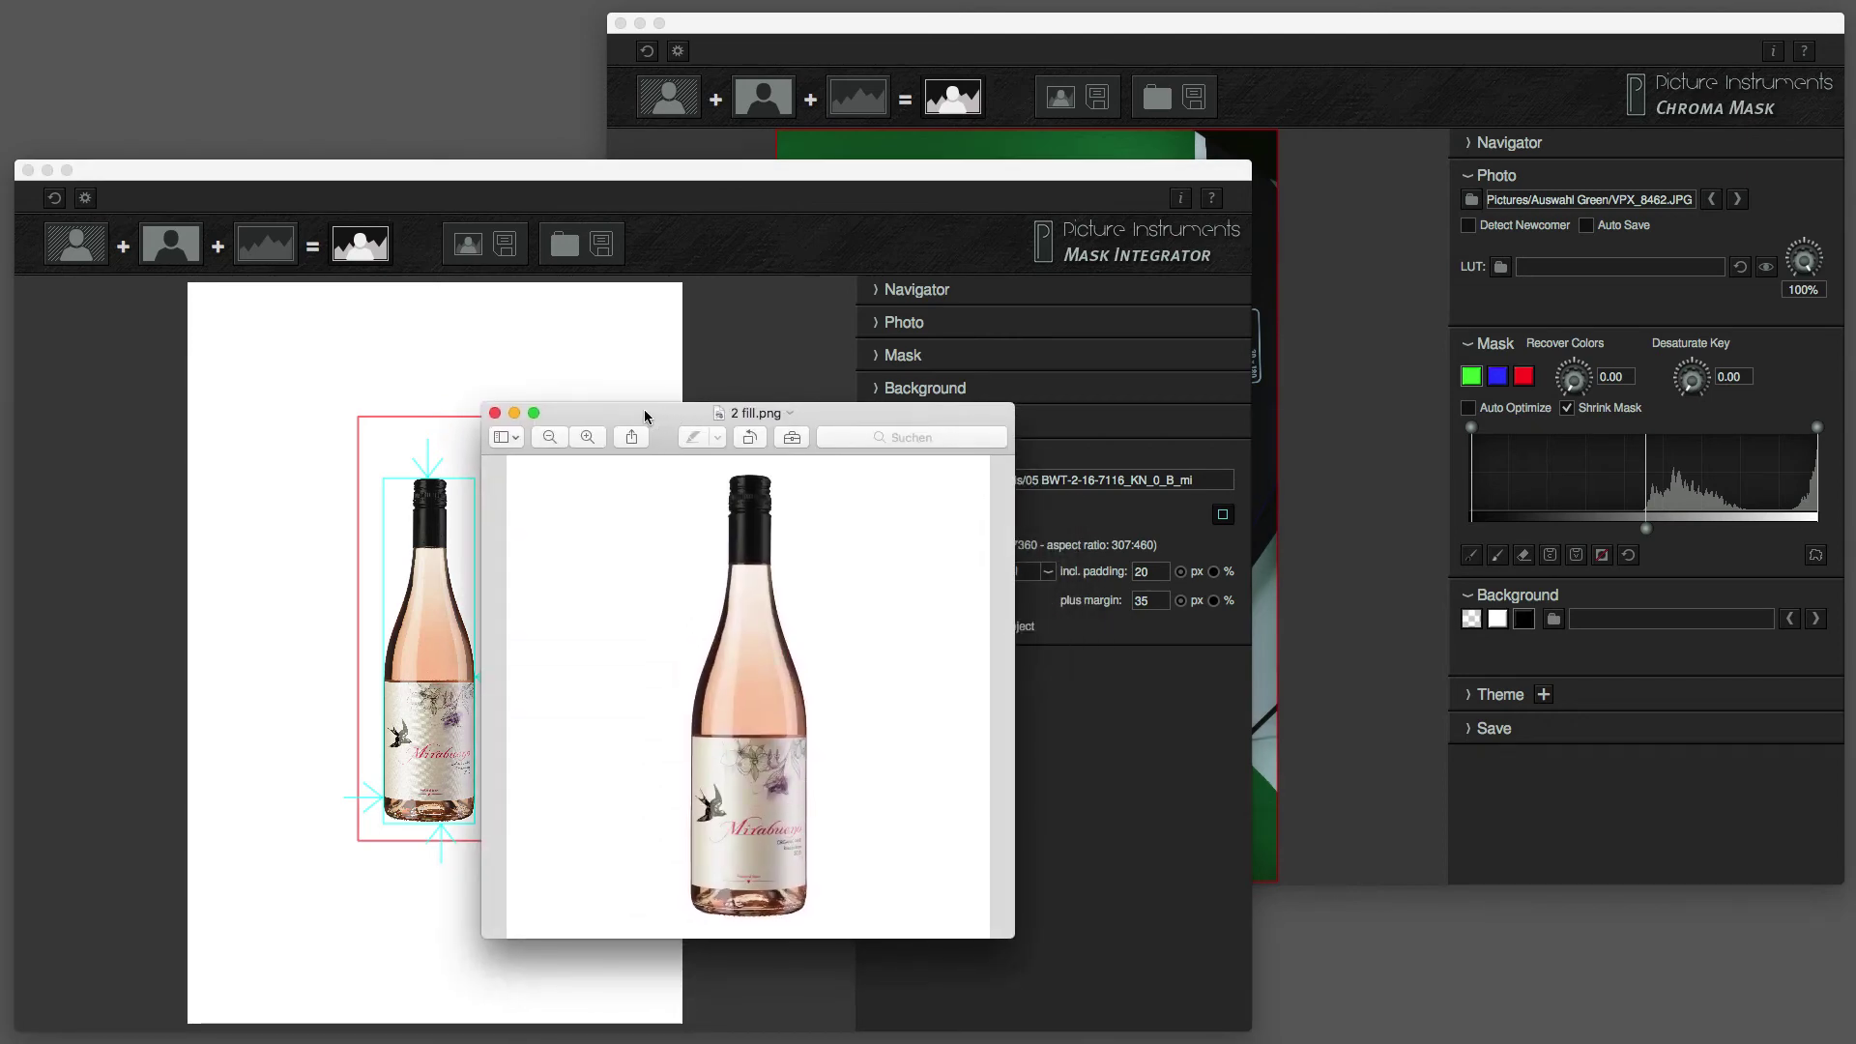
mouse_move(644, 409)
mouse_down()
mouse_move(1286, 483)
mouse_move(1855, 363)
mouse_move(1855, 387)
mouse_up()
Choose the output size option "Keep size of subject" and inspect the whole bottle in the sample 3 keep size.png.
click(875, 600)
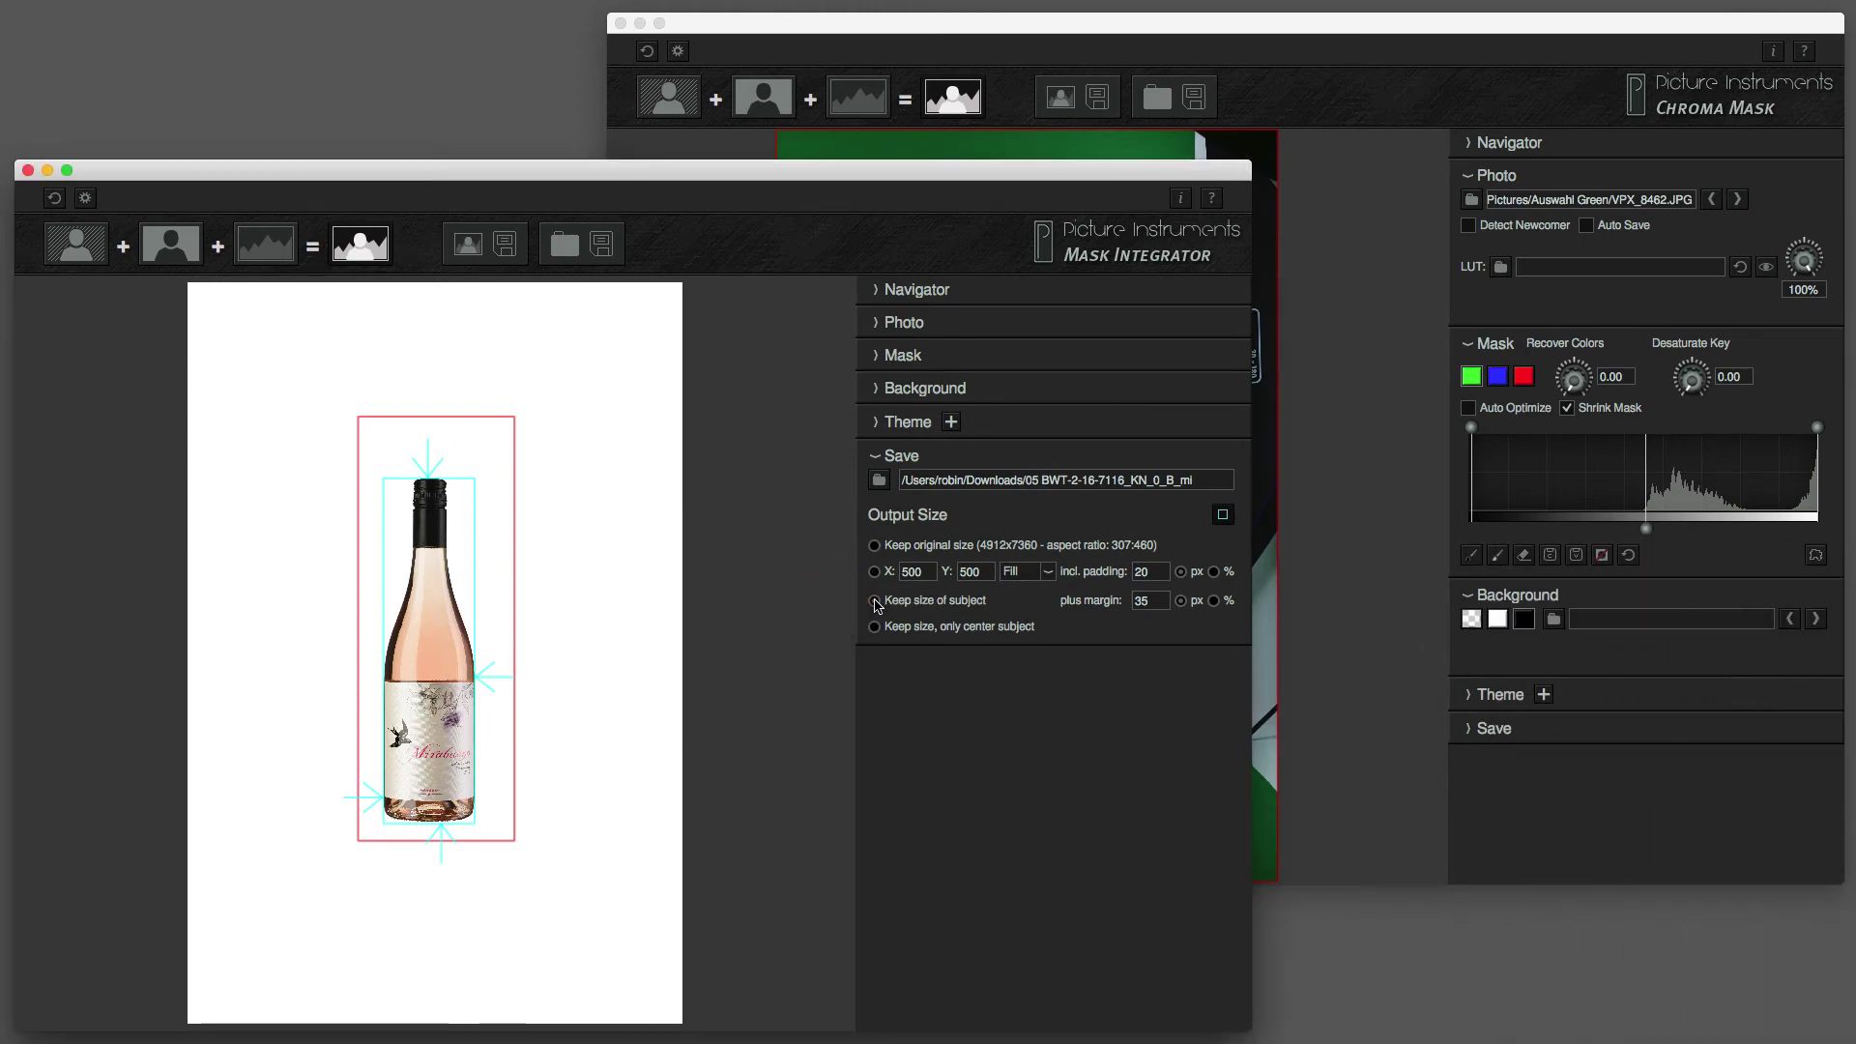
click(599, 1022)
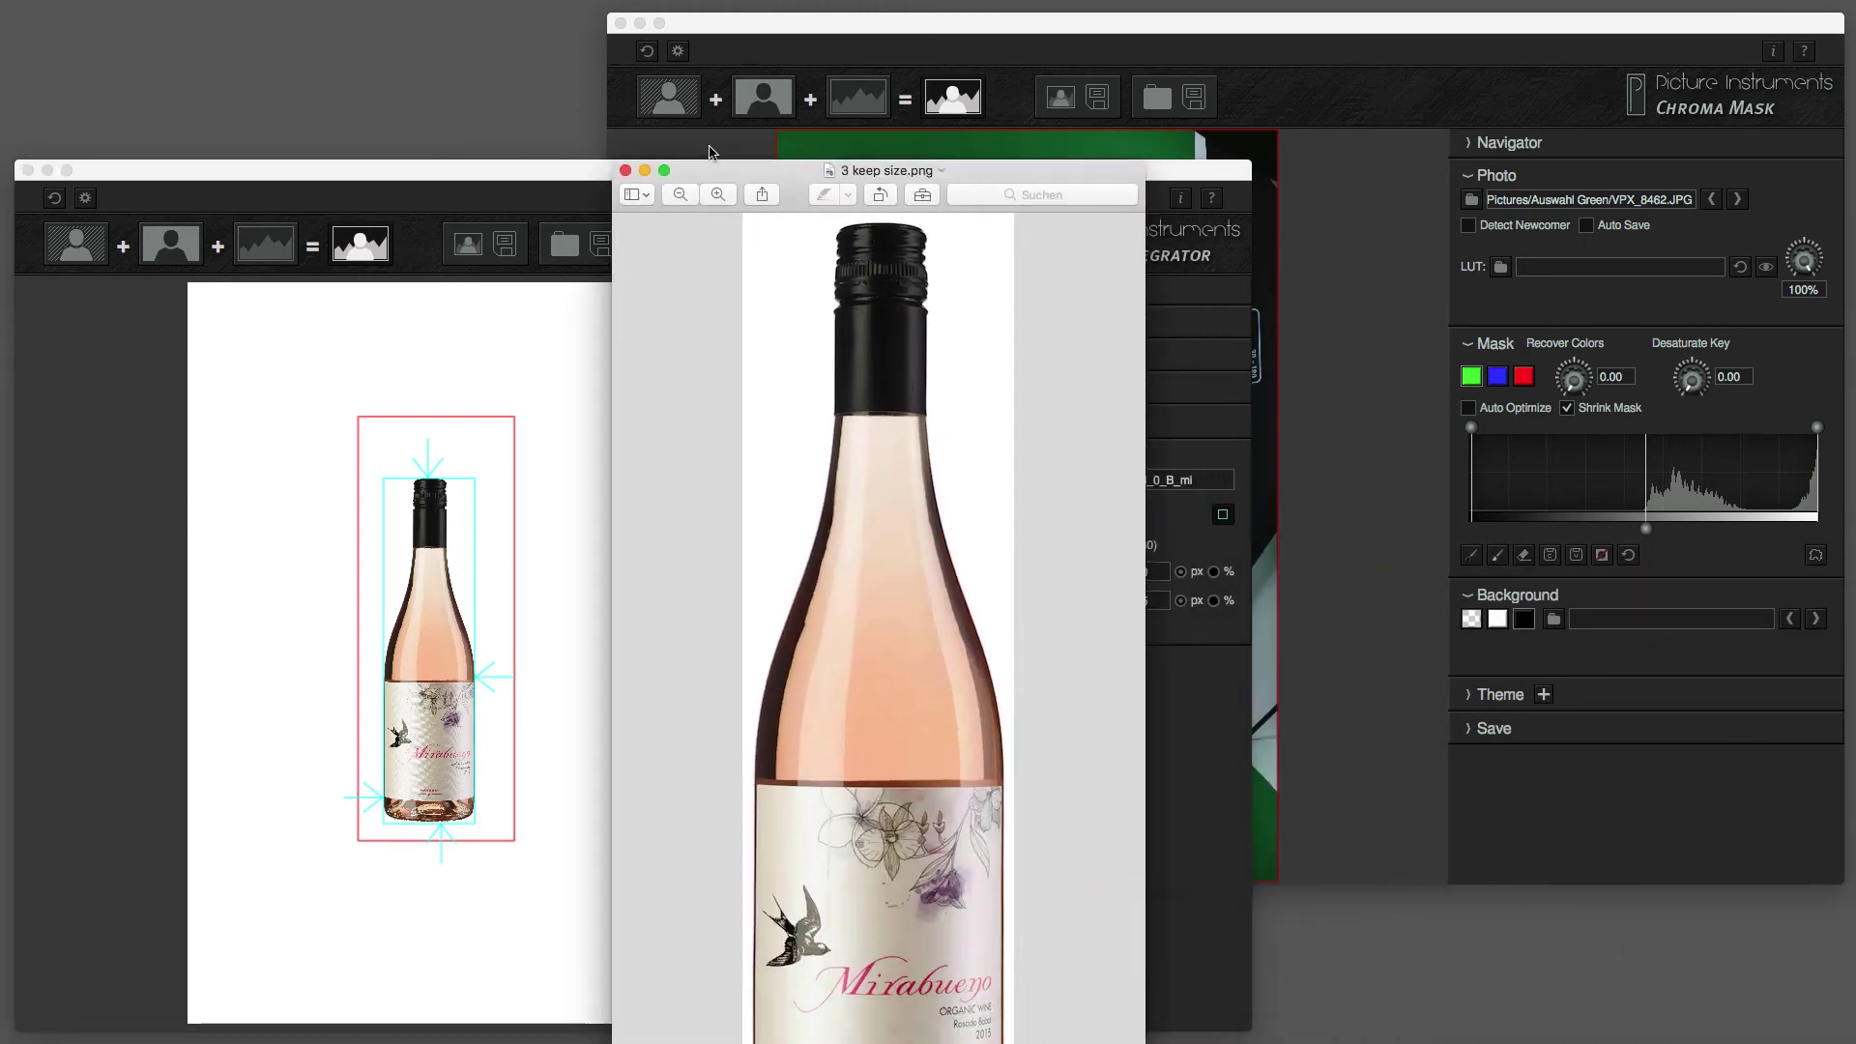
drag(681, 31, 681, 18)
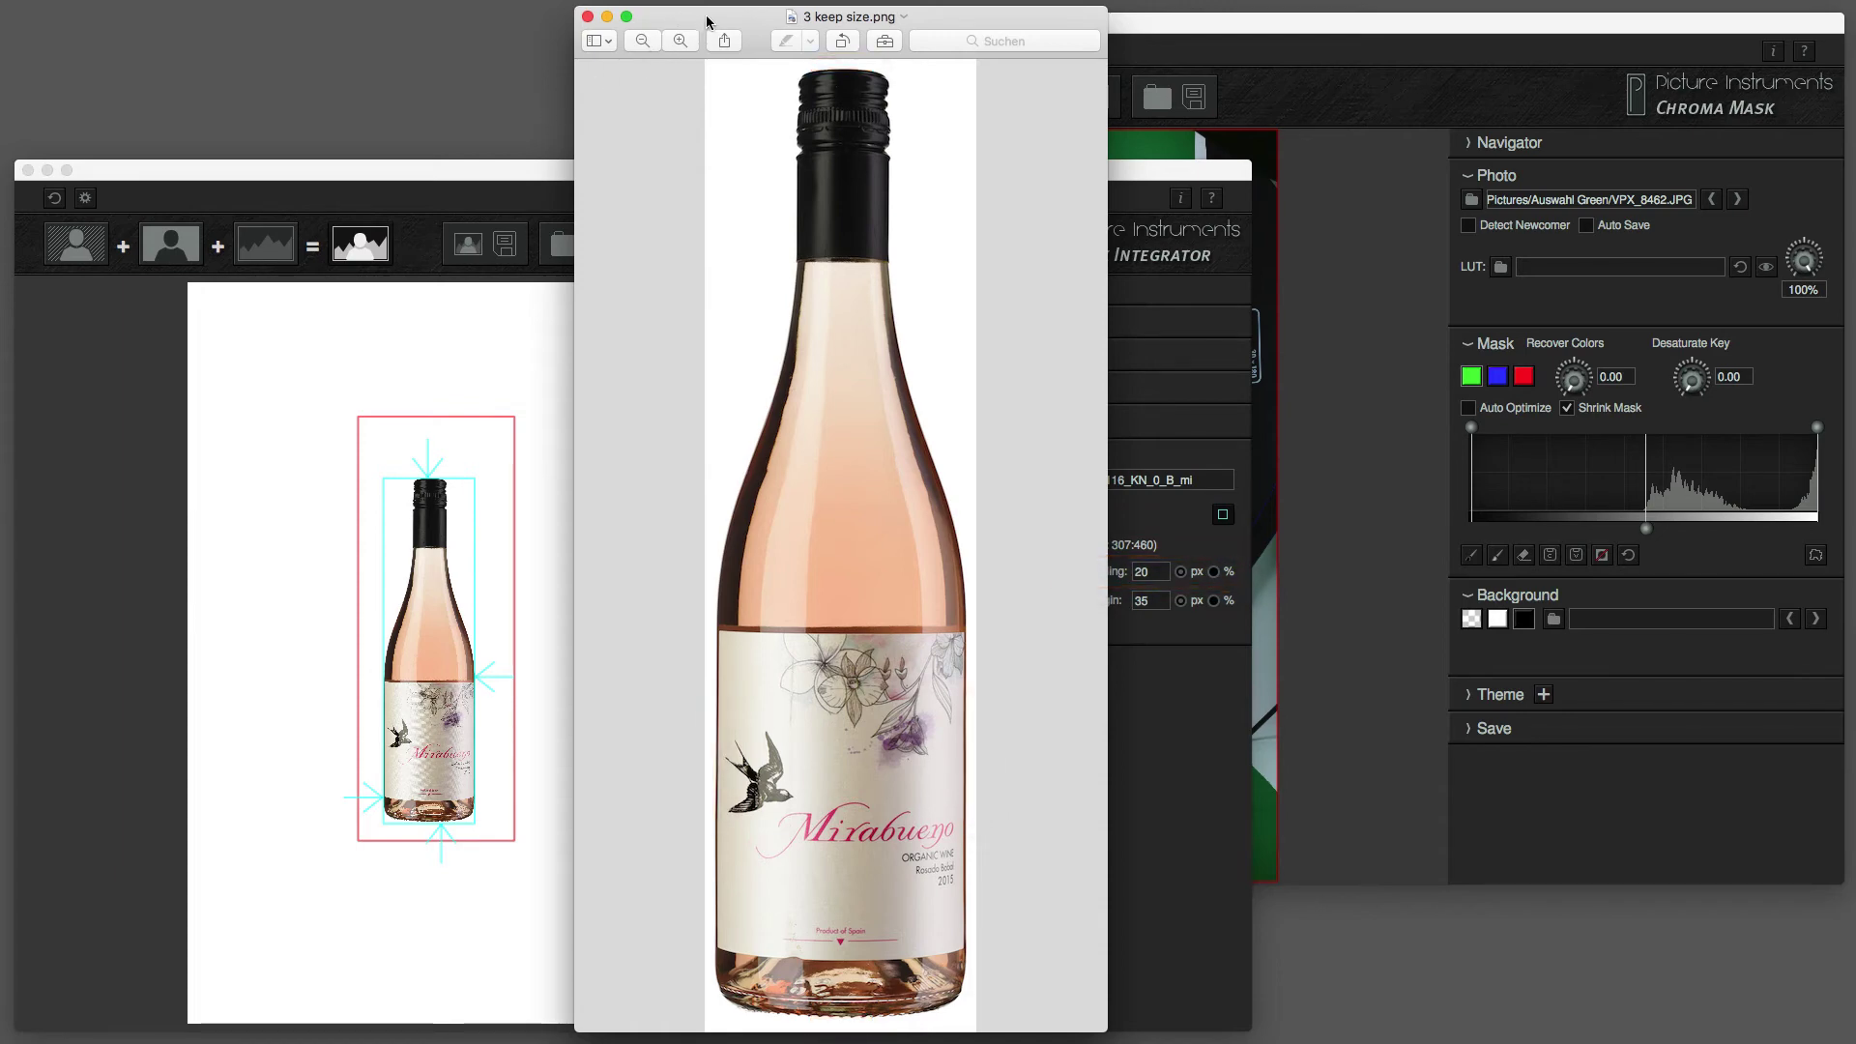
drag(709, 16, 1855, 232)
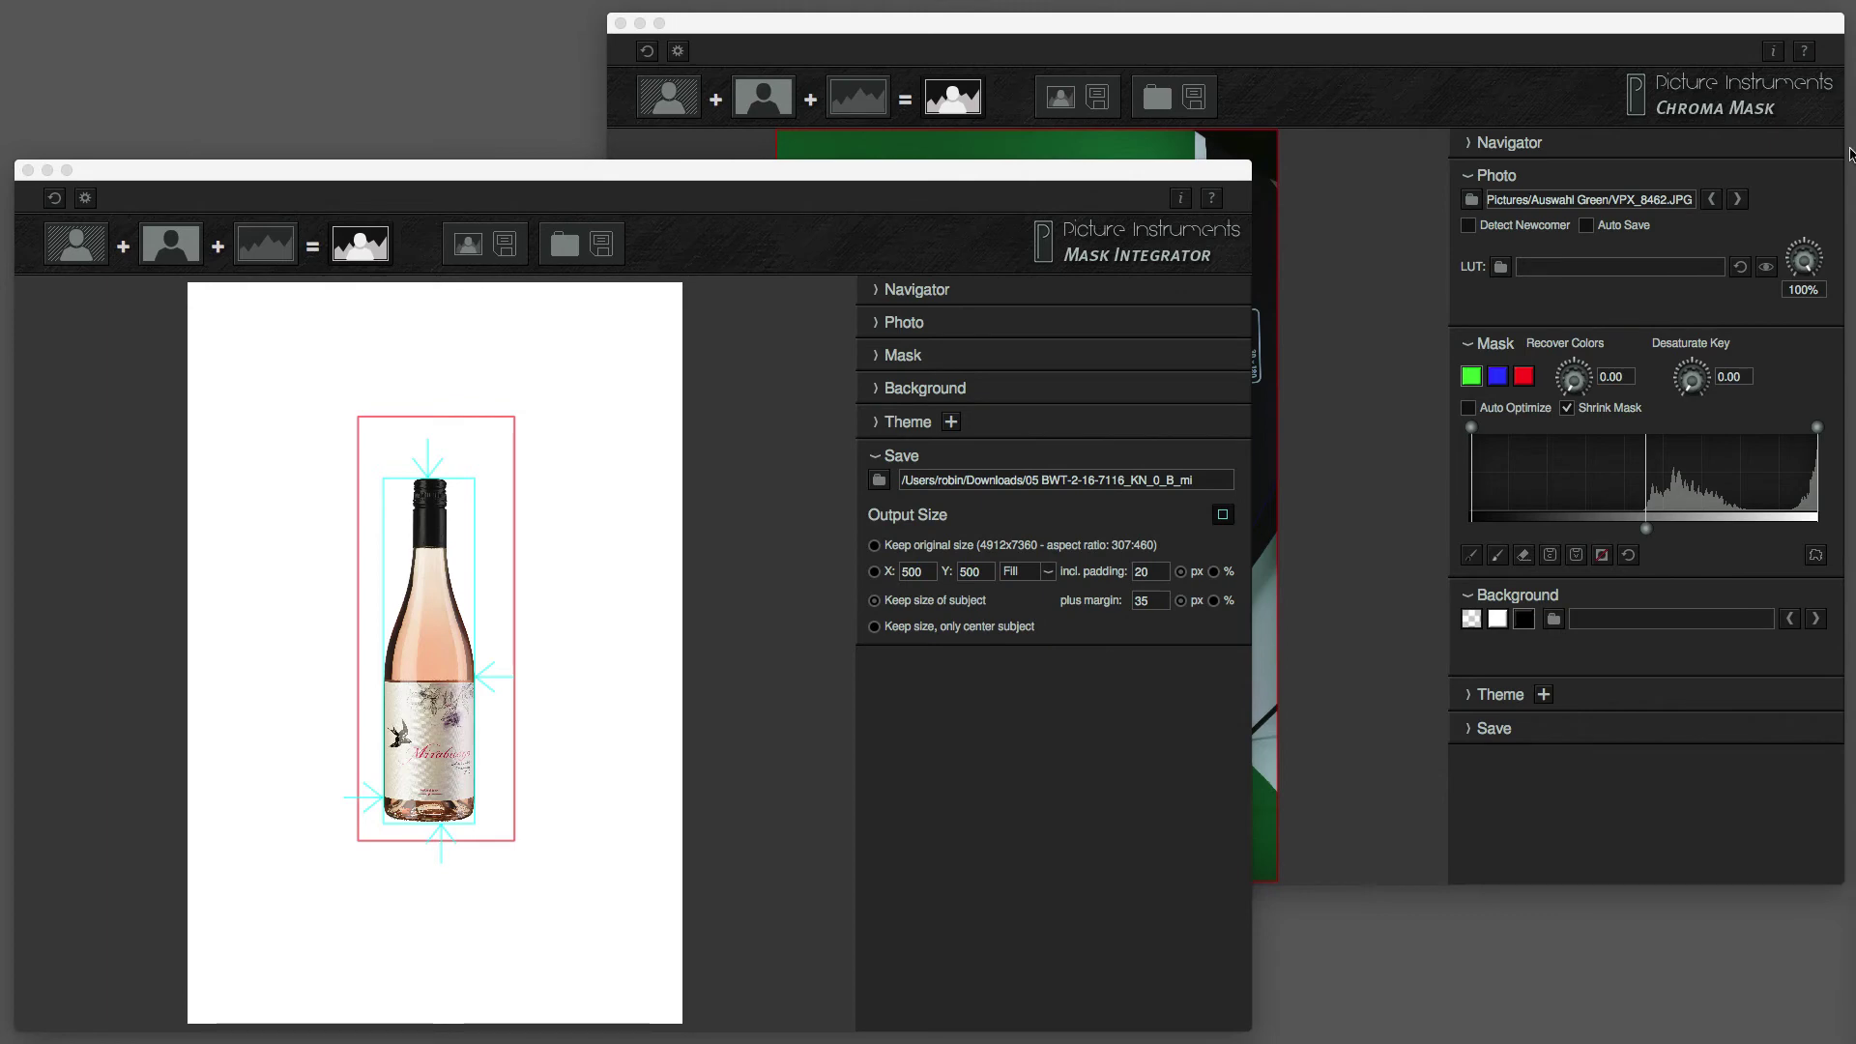
Choose the output size option "Keep size, only center subject" and inspect the sample 4 center only.png.
click(876, 631)
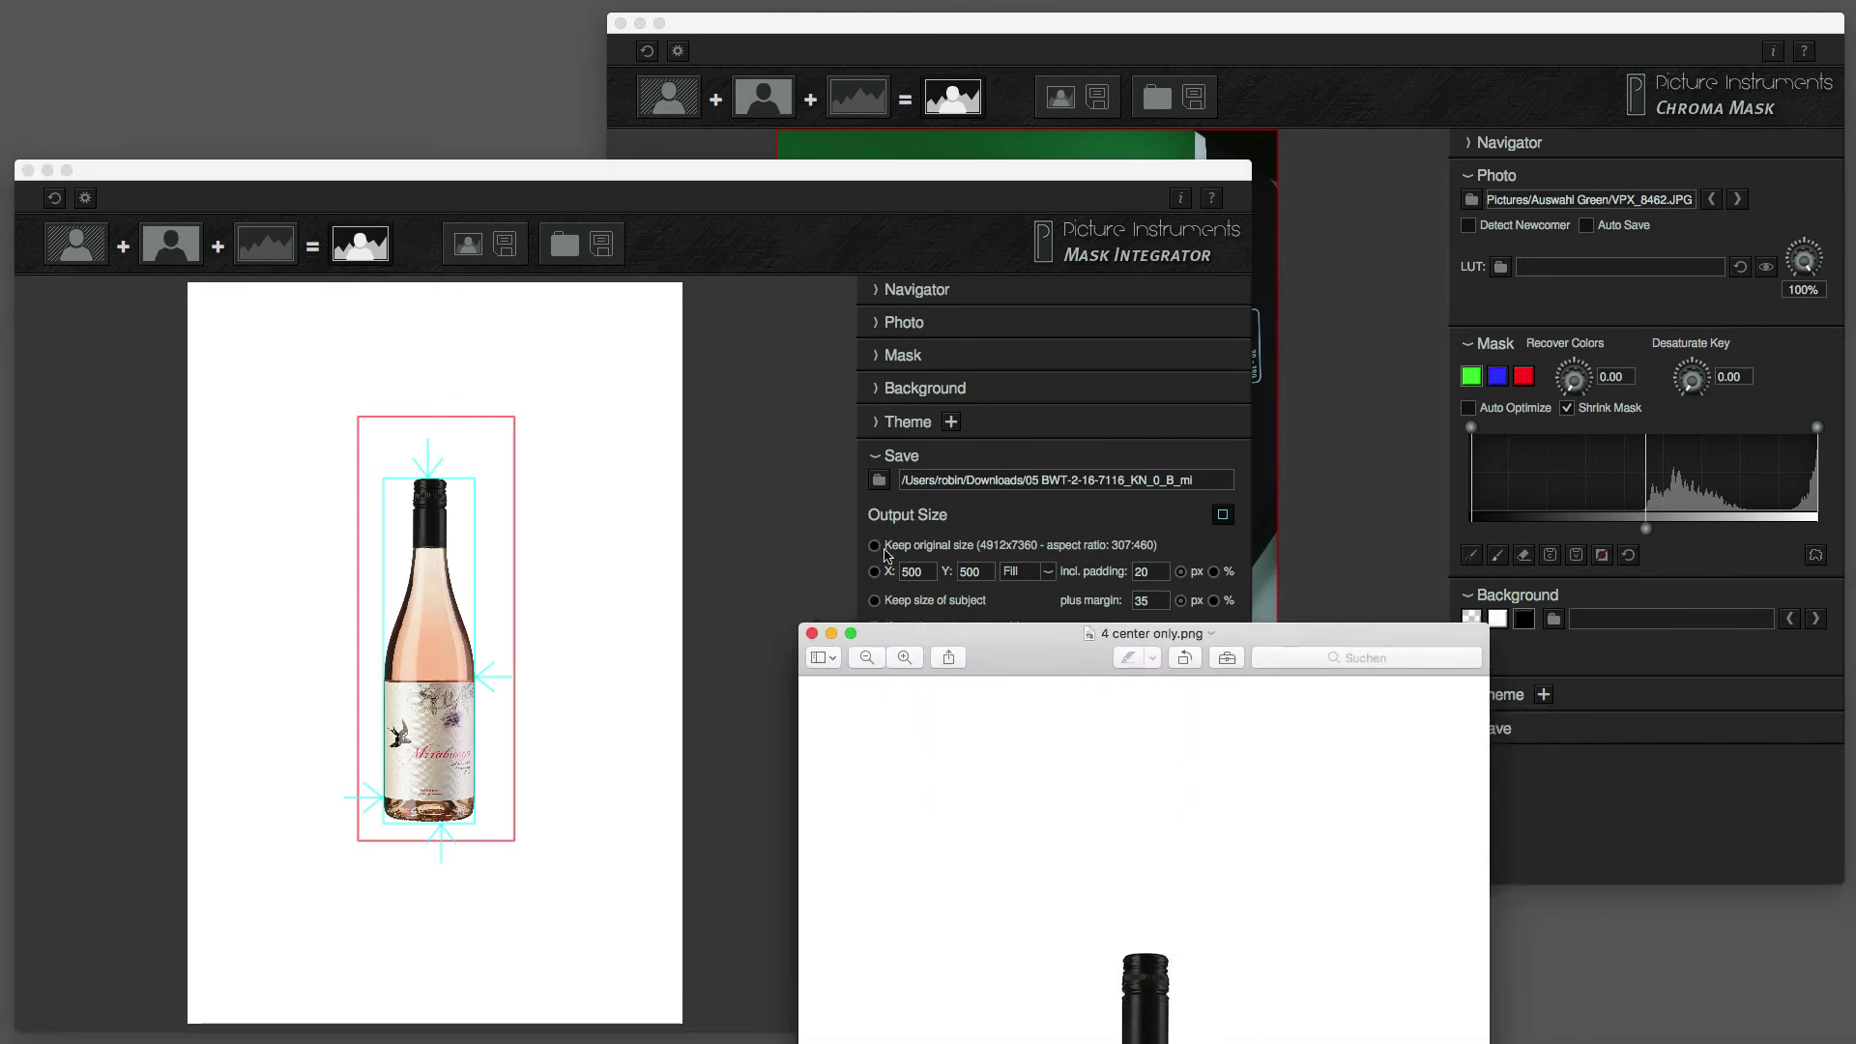
drag(948, 633, 693, 13)
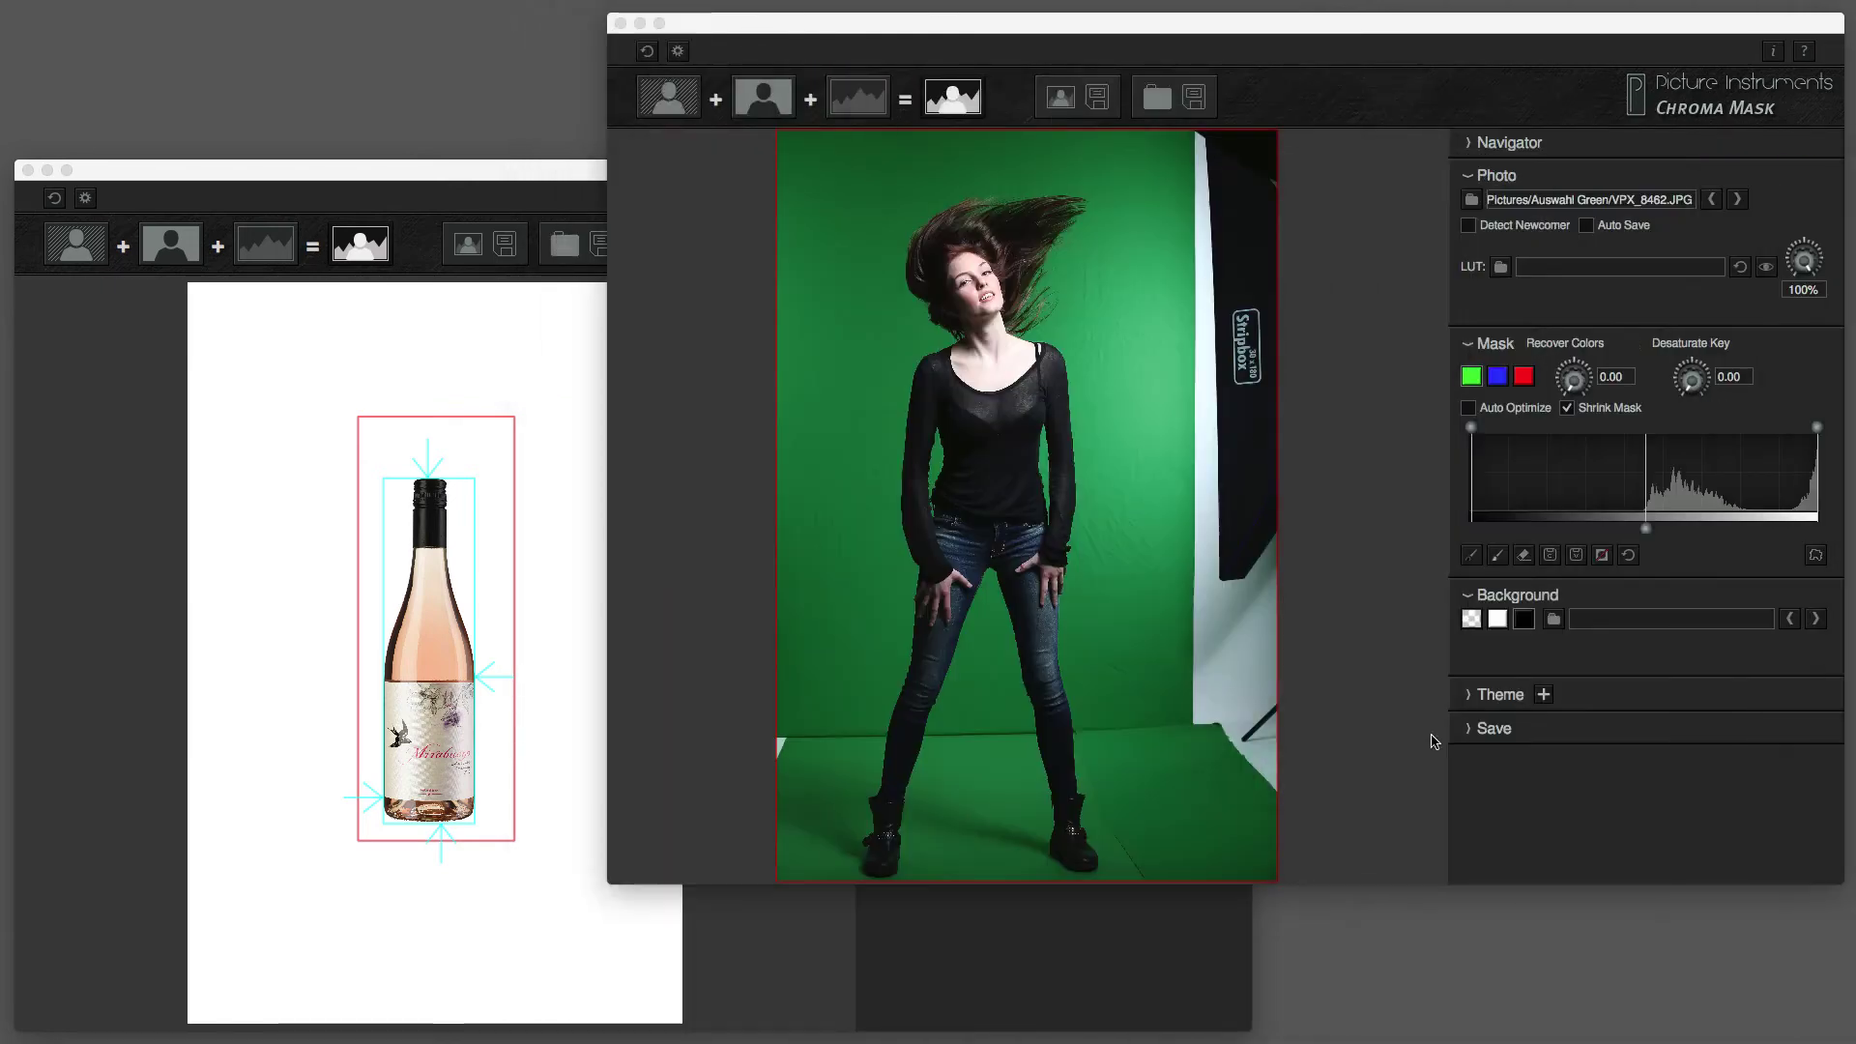
In Chroma Mask, remove the green backdrop by raising the mask's black point, choose a black background and set Recover Colors to 10.0.
click(1470, 618)
drag(1470, 426, 1805, 426)
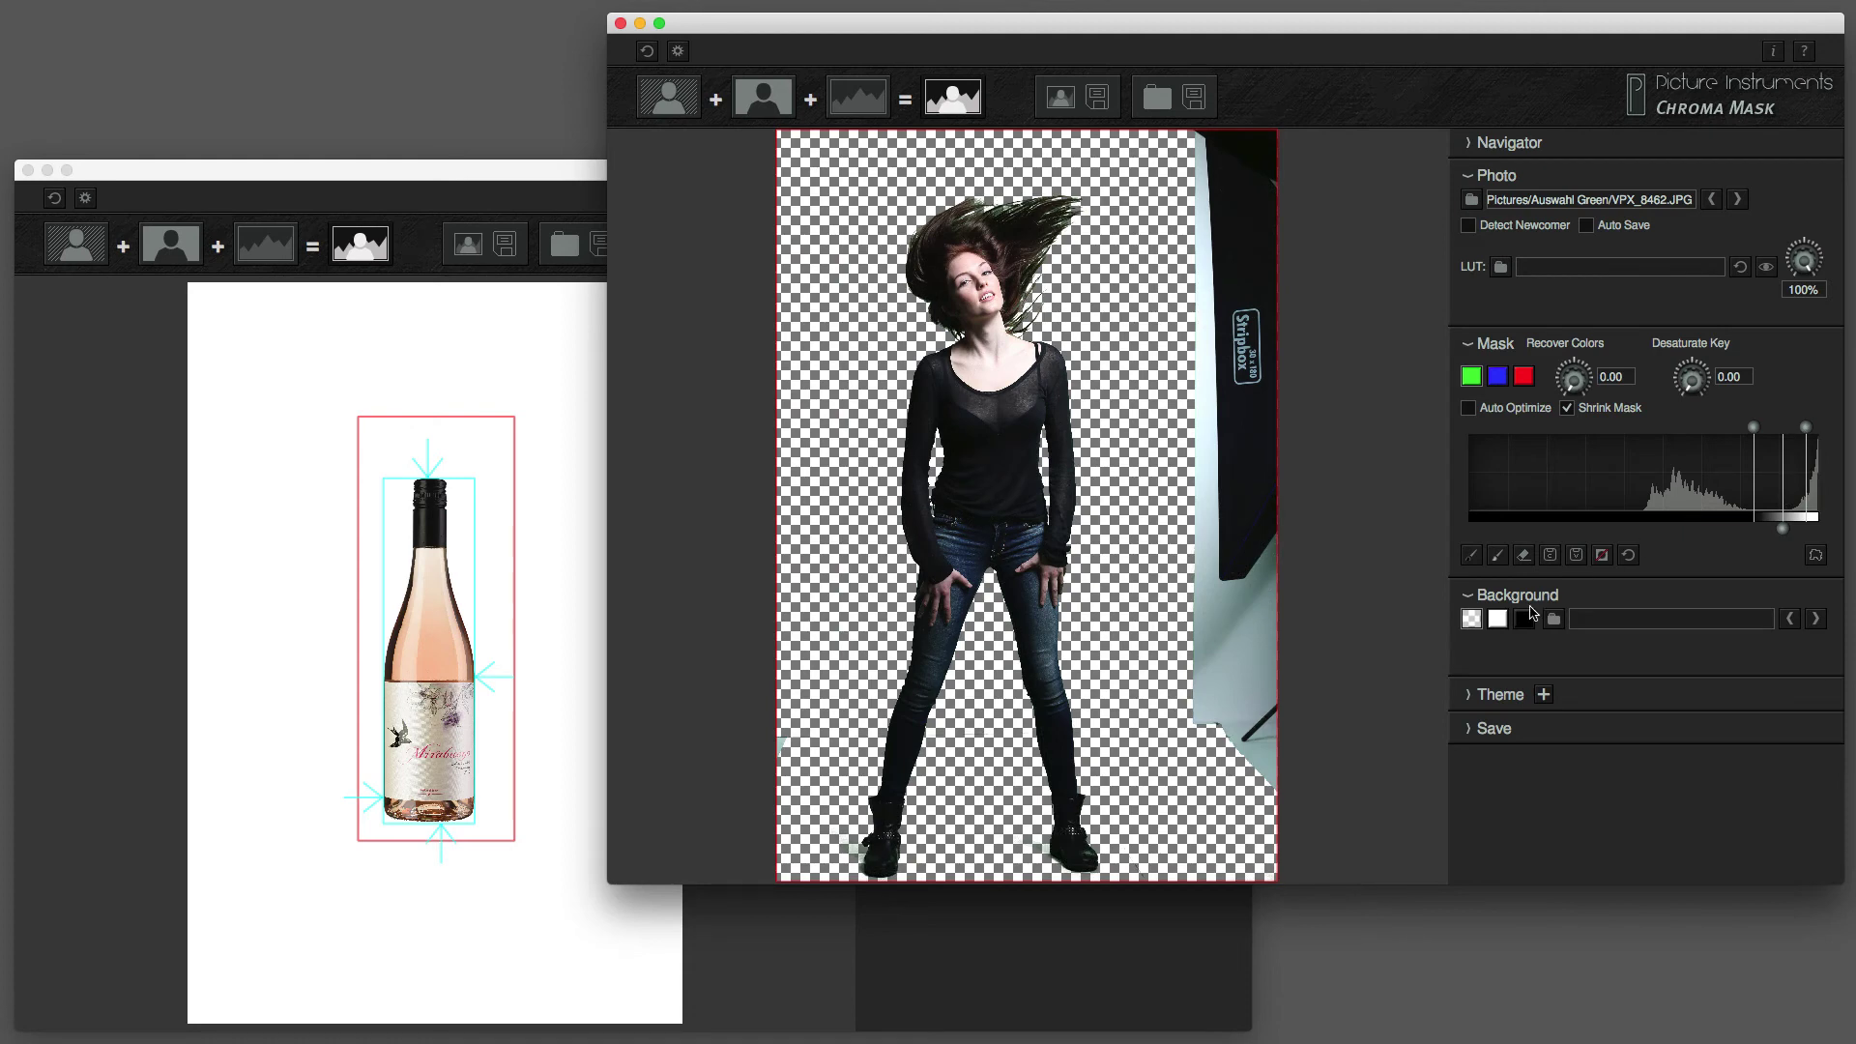
click(1524, 617)
drag(1572, 379, 1566, 392)
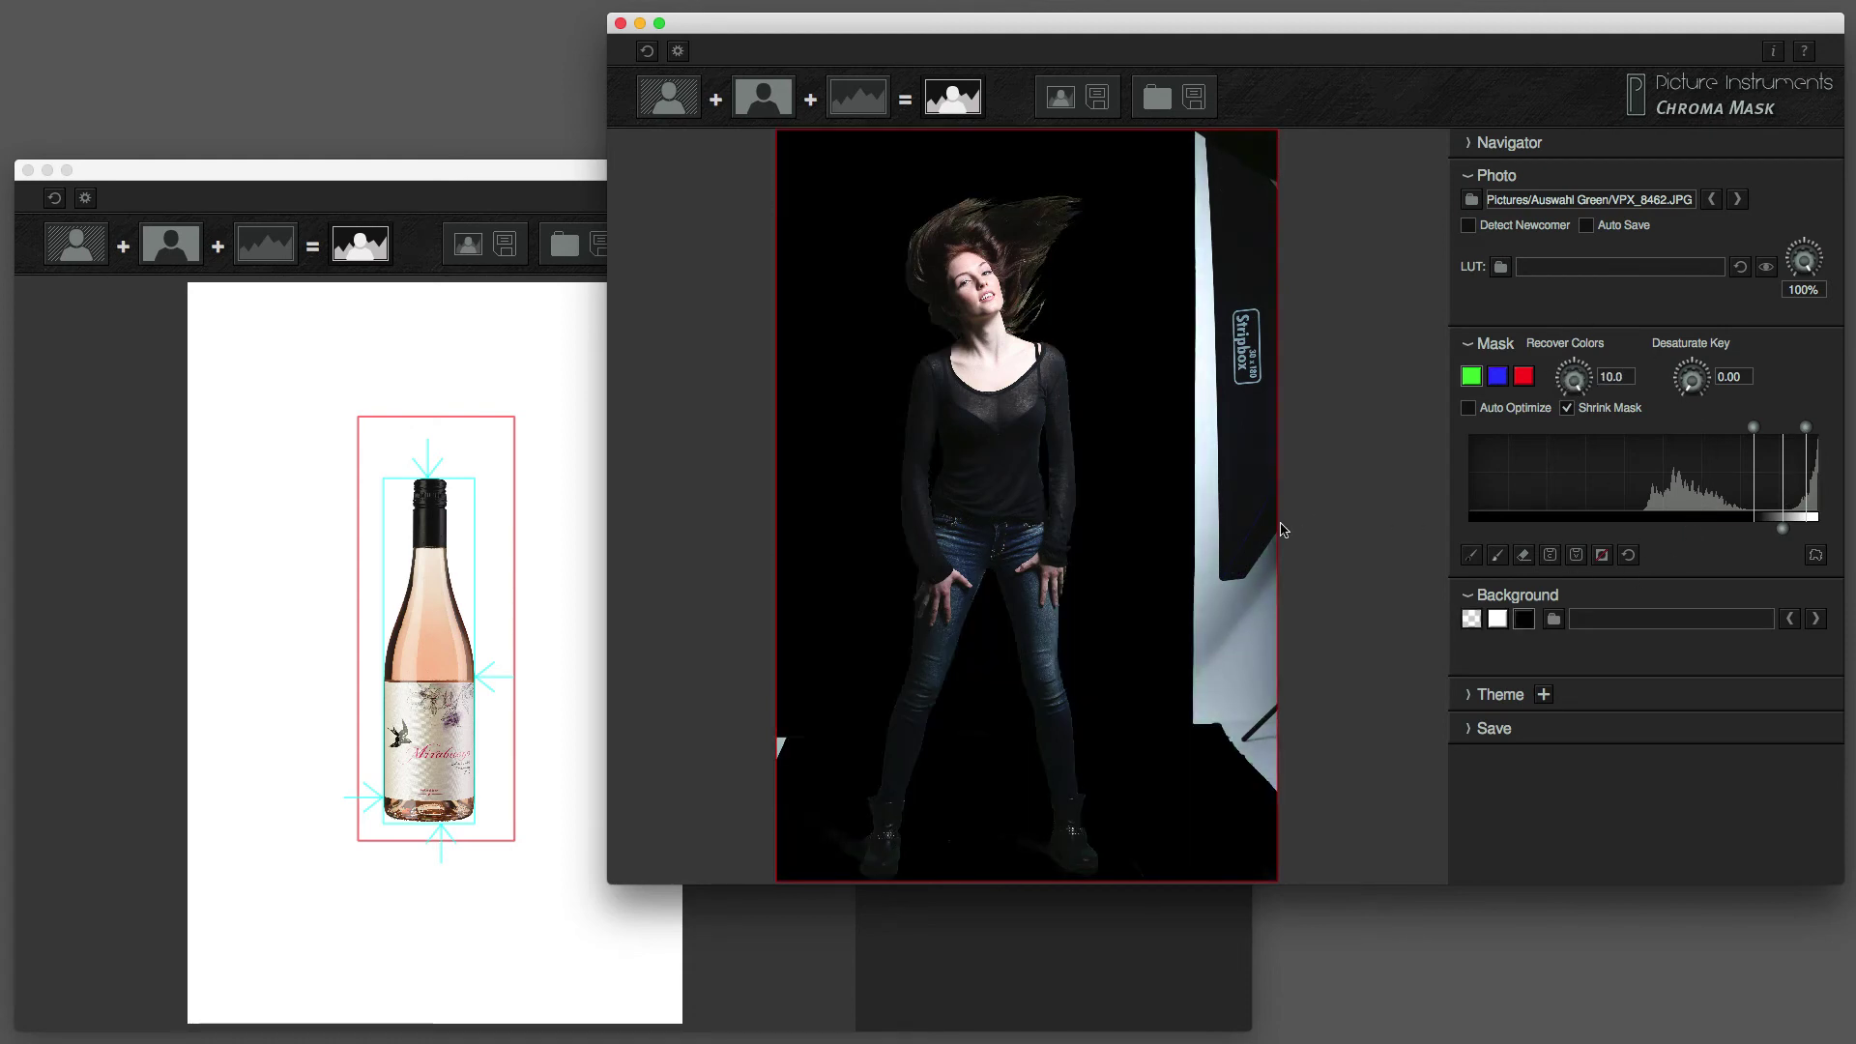
Crop both sides of the photo closer to the woman to exclude the softbox and studio equipment.
drag(1283, 530, 1154, 530)
drag(803, 522, 819, 523)
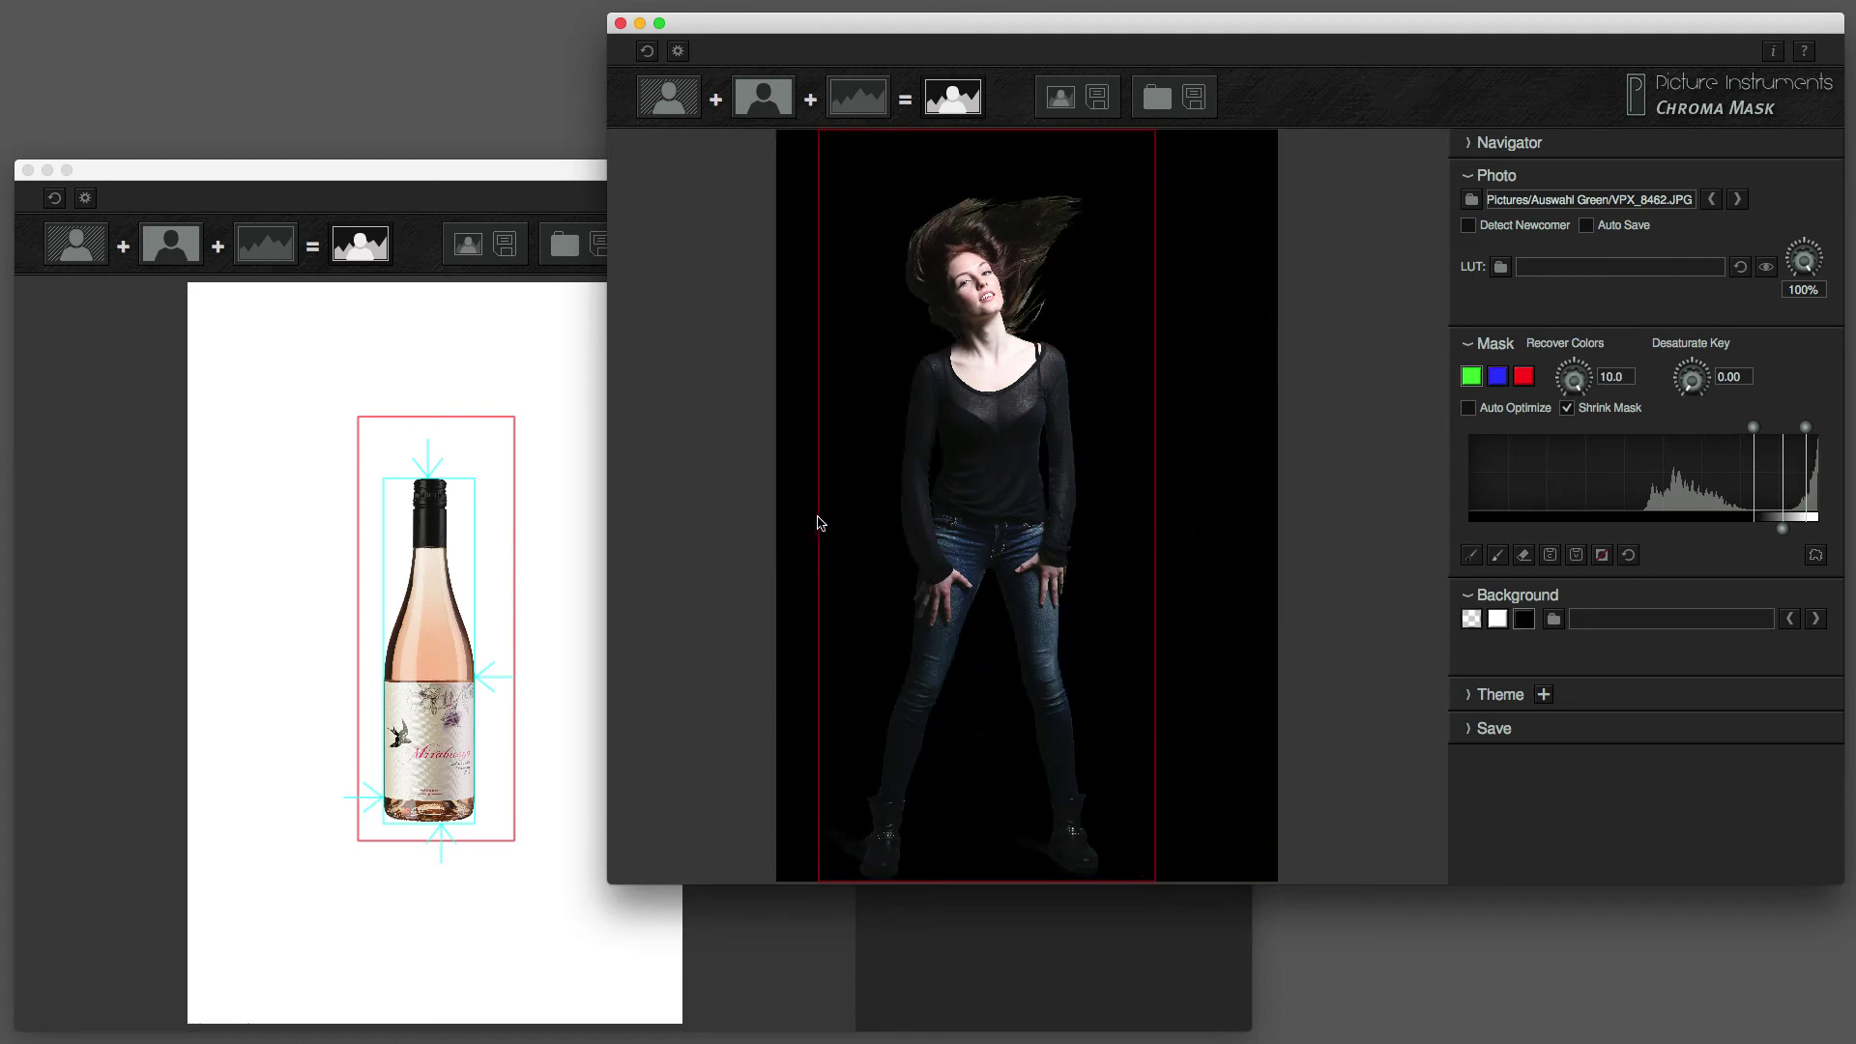
Load Picture Instruments Themepack-0001_Movie Themes_12.tif as the background image.
click(1553, 620)
click(1025, 304)
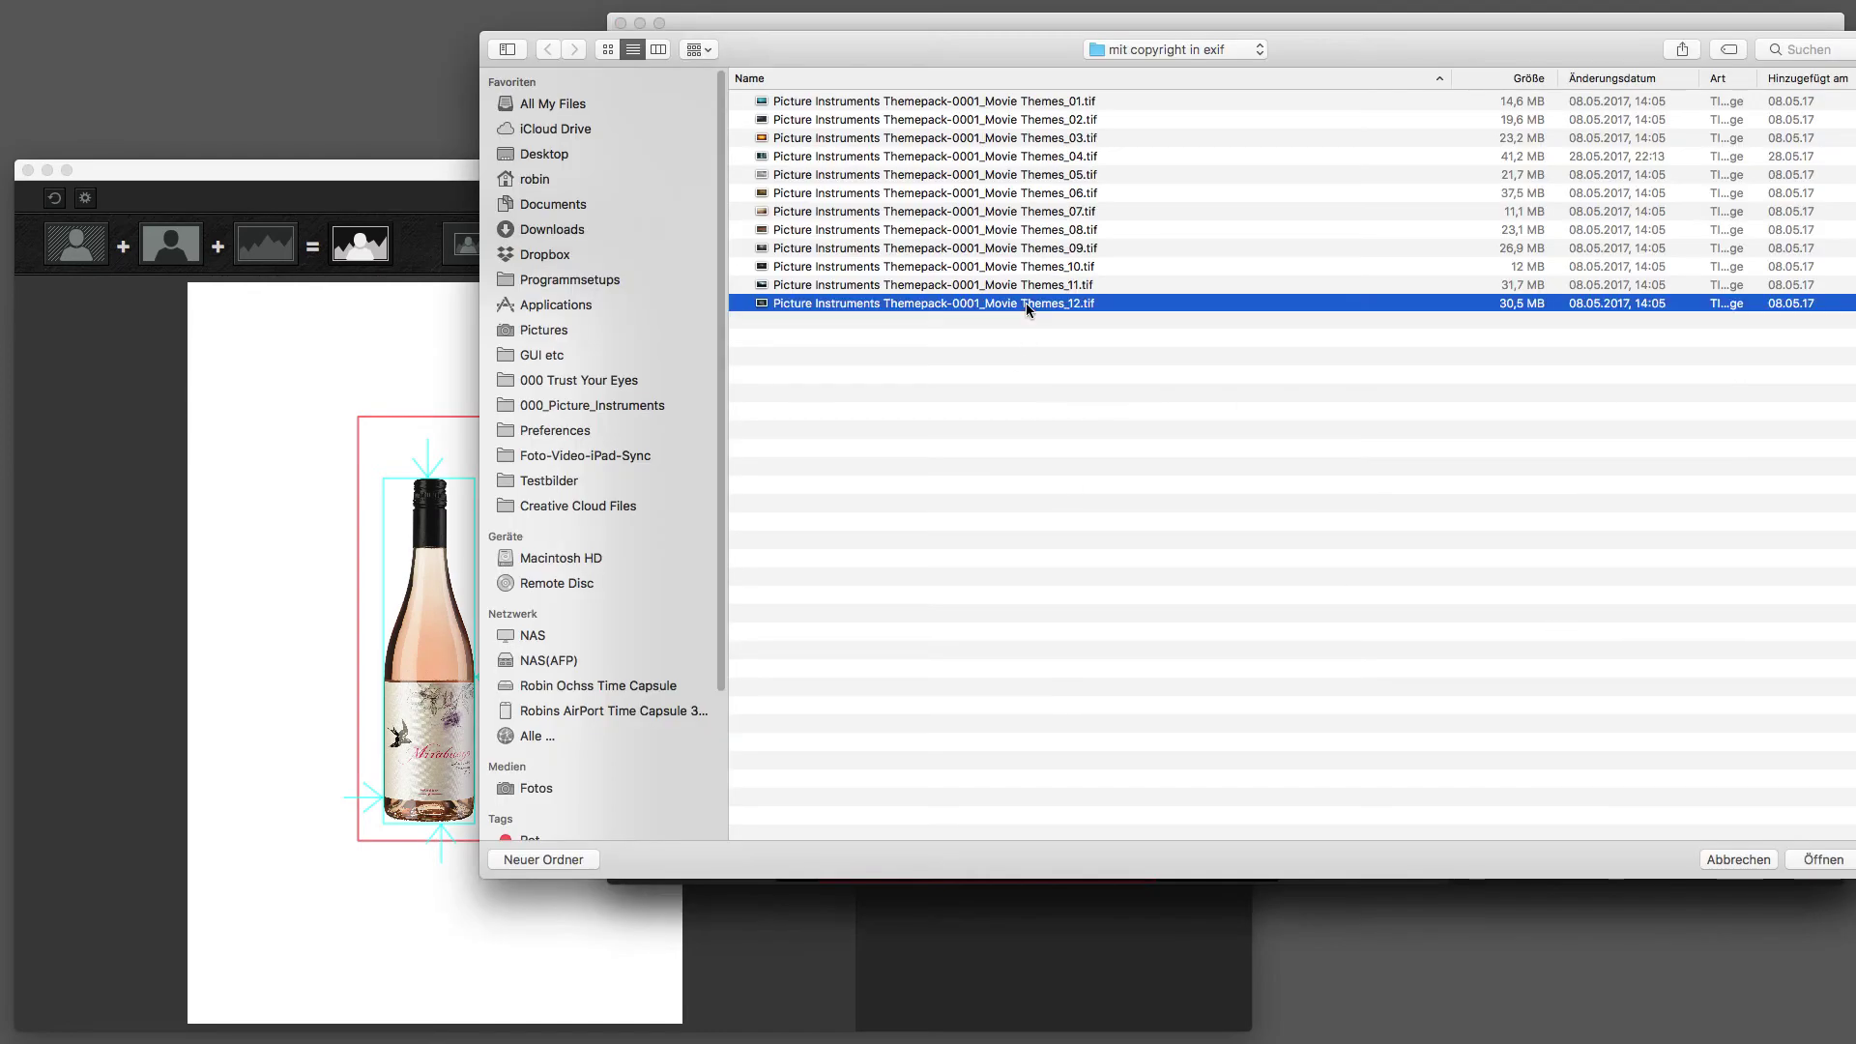
double_click(1025, 304)
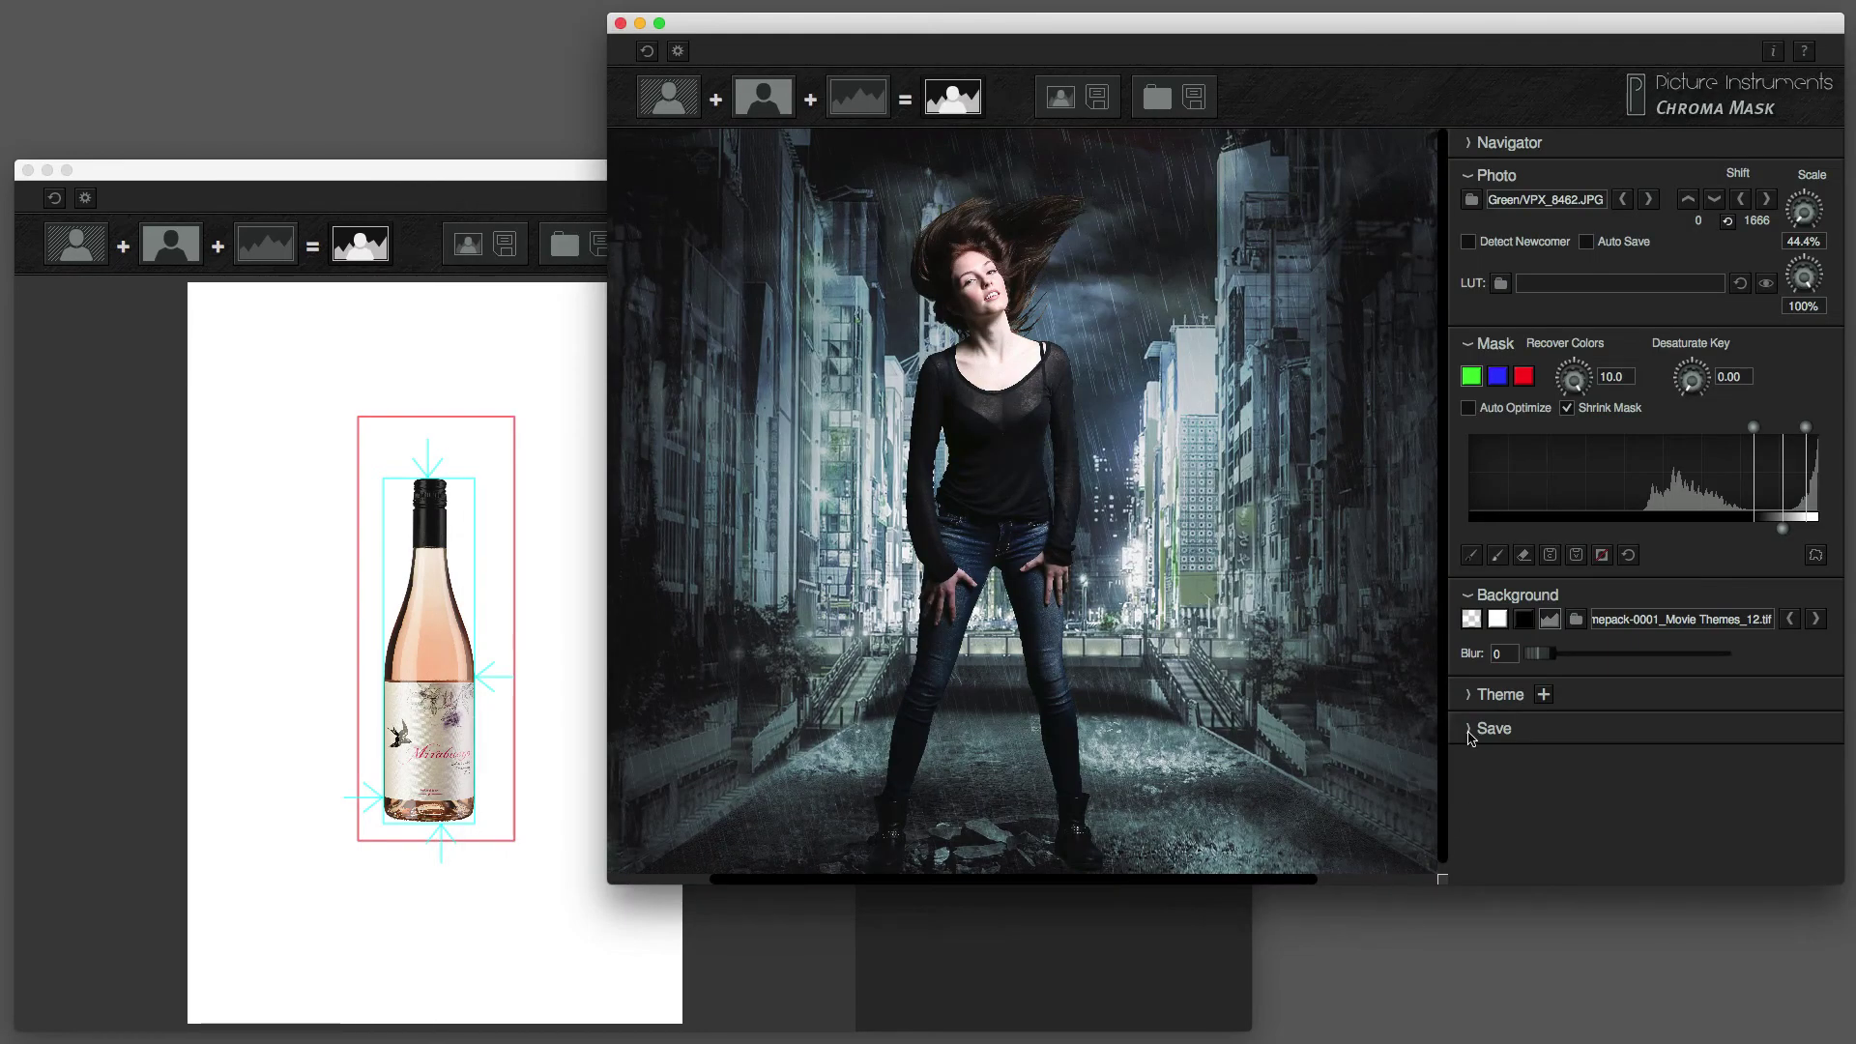
Expand the save settings and choose the custom output size of 500 by 500.
click(1470, 731)
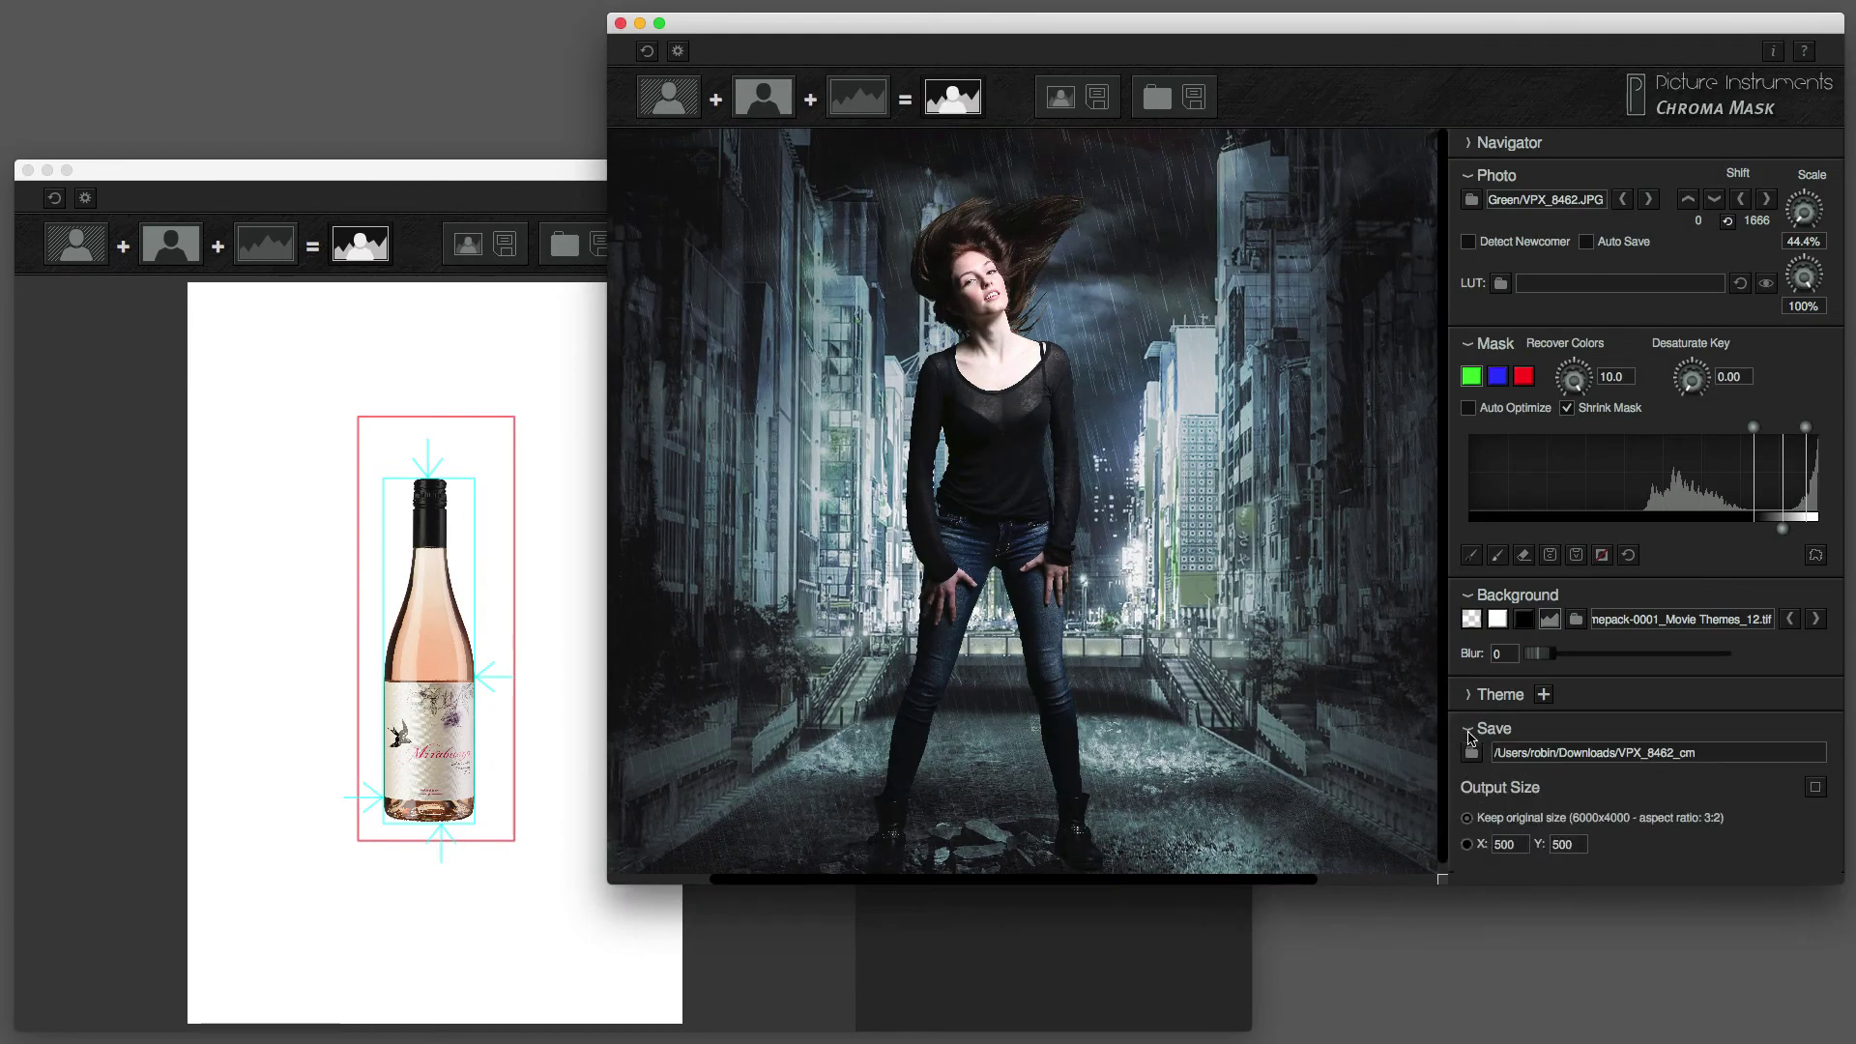
click(1466, 845)
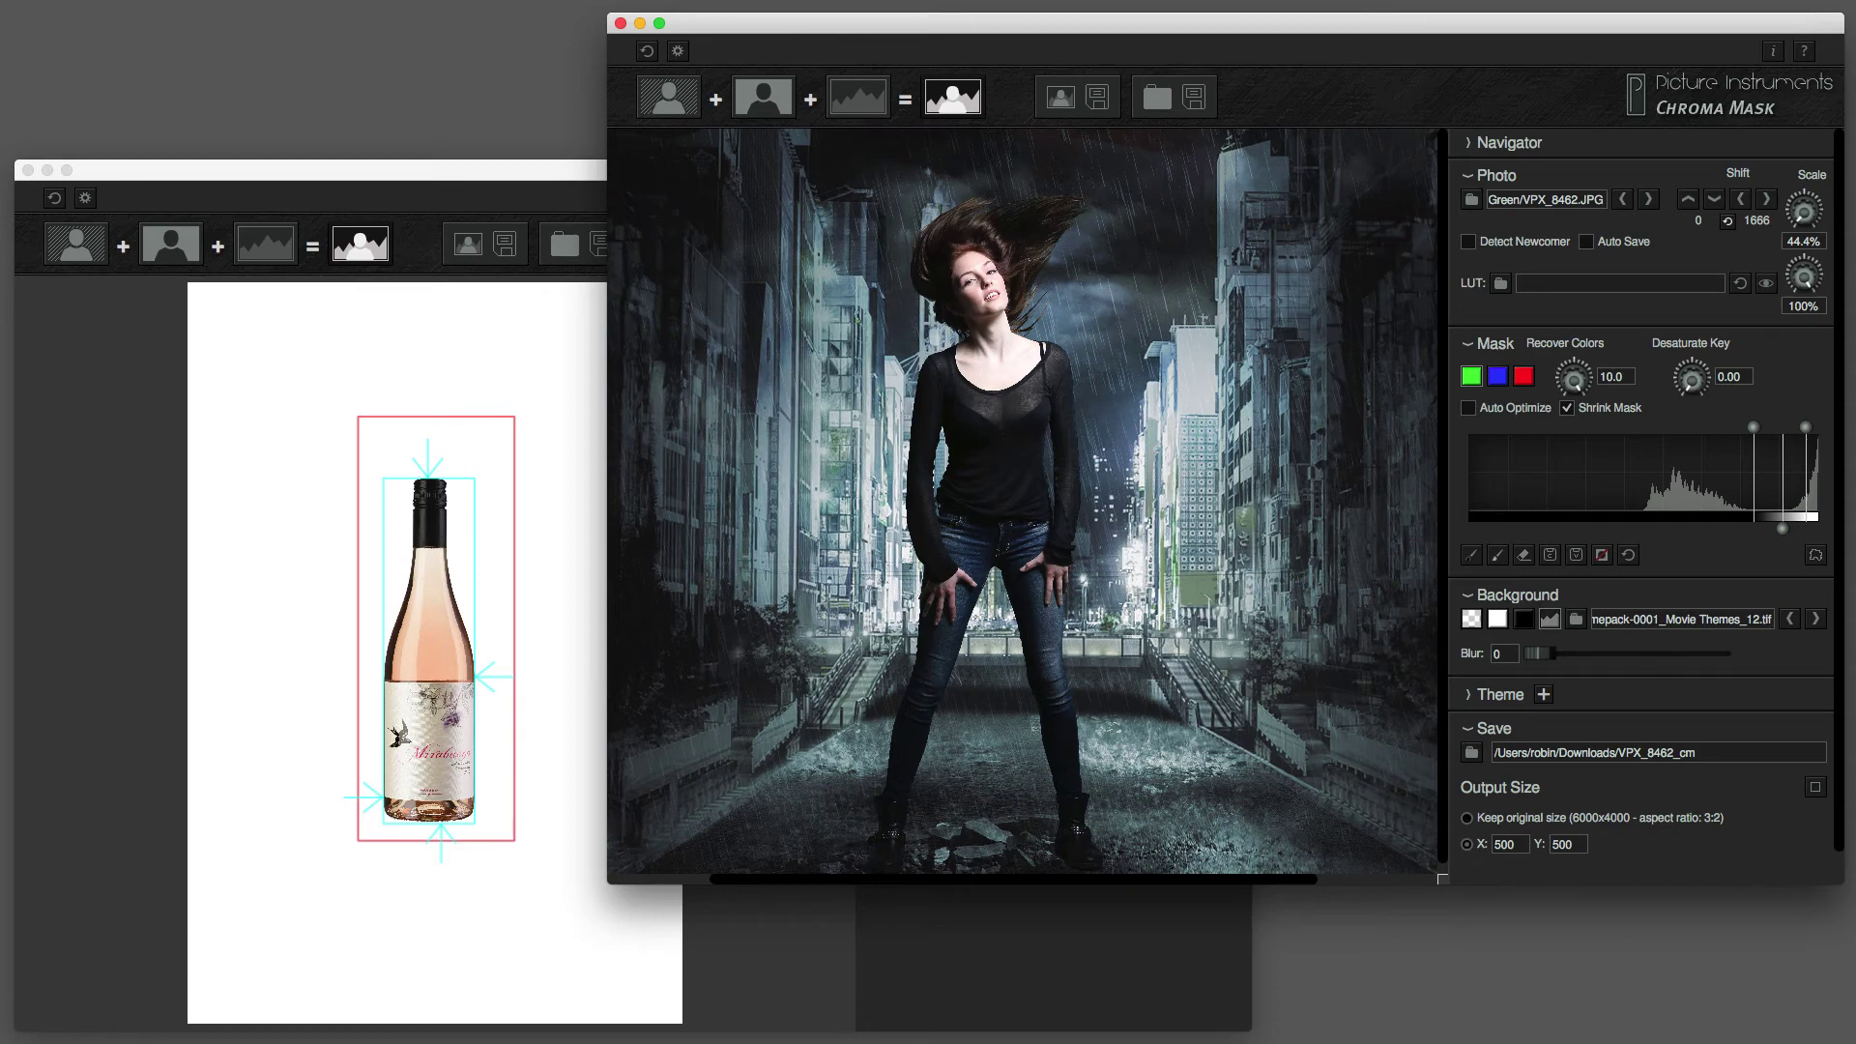
drag(1341, 895, 1855, 387)
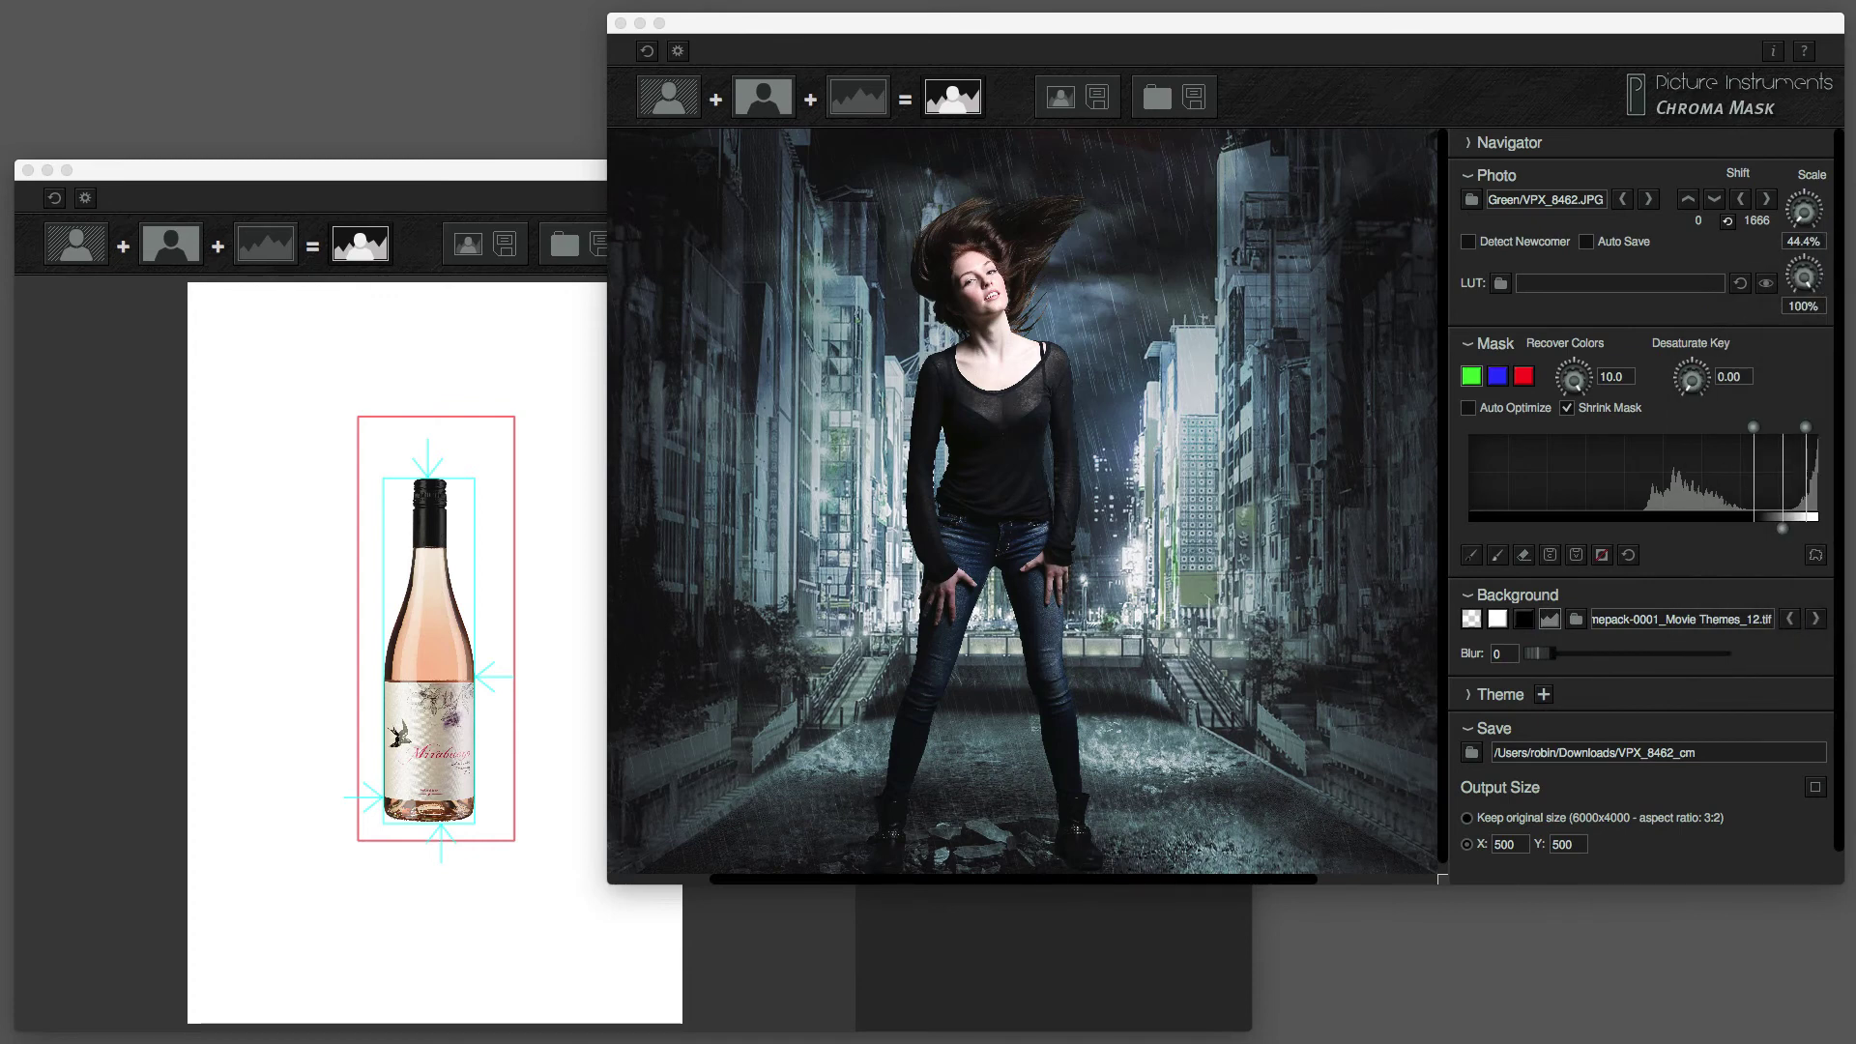
Switch to the black background to examine the subject output options, and restore the city background image.
click(1524, 619)
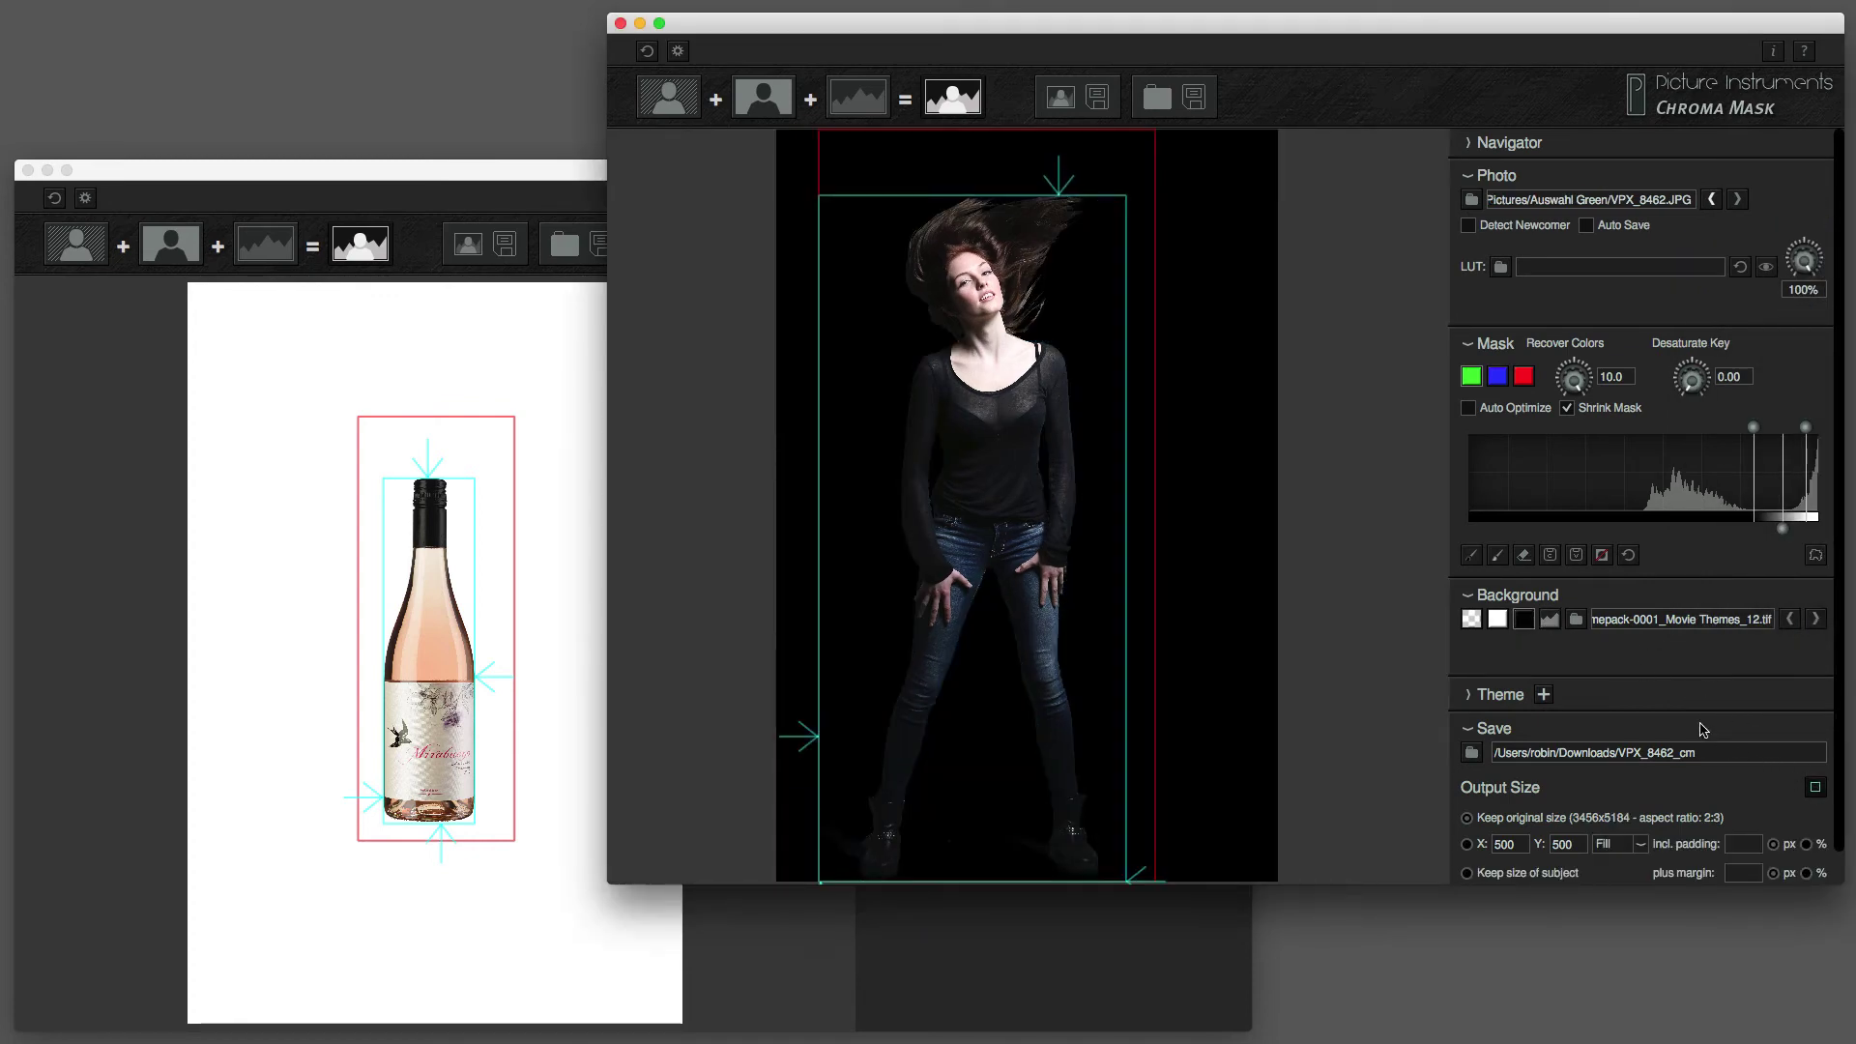
click(1550, 621)
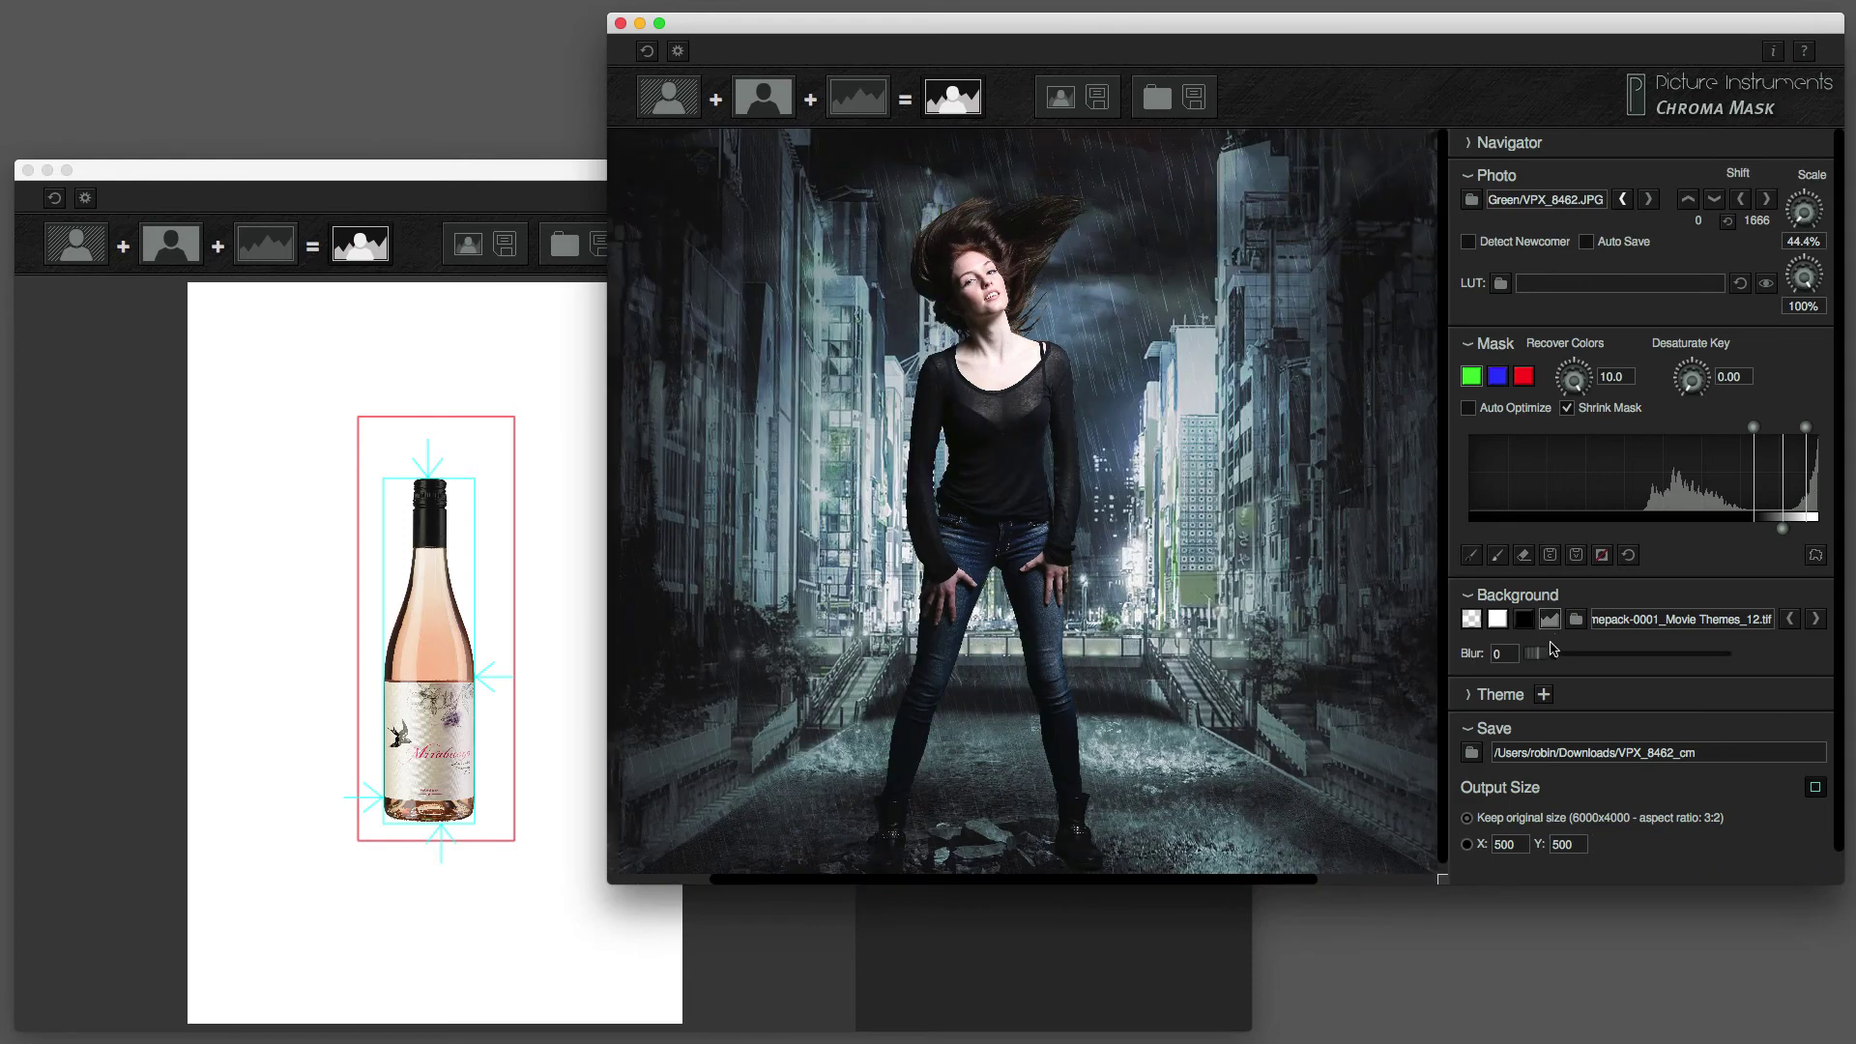
Try a background blur of 13 and return the blur to 0.
drag(1545, 656, 1565, 658)
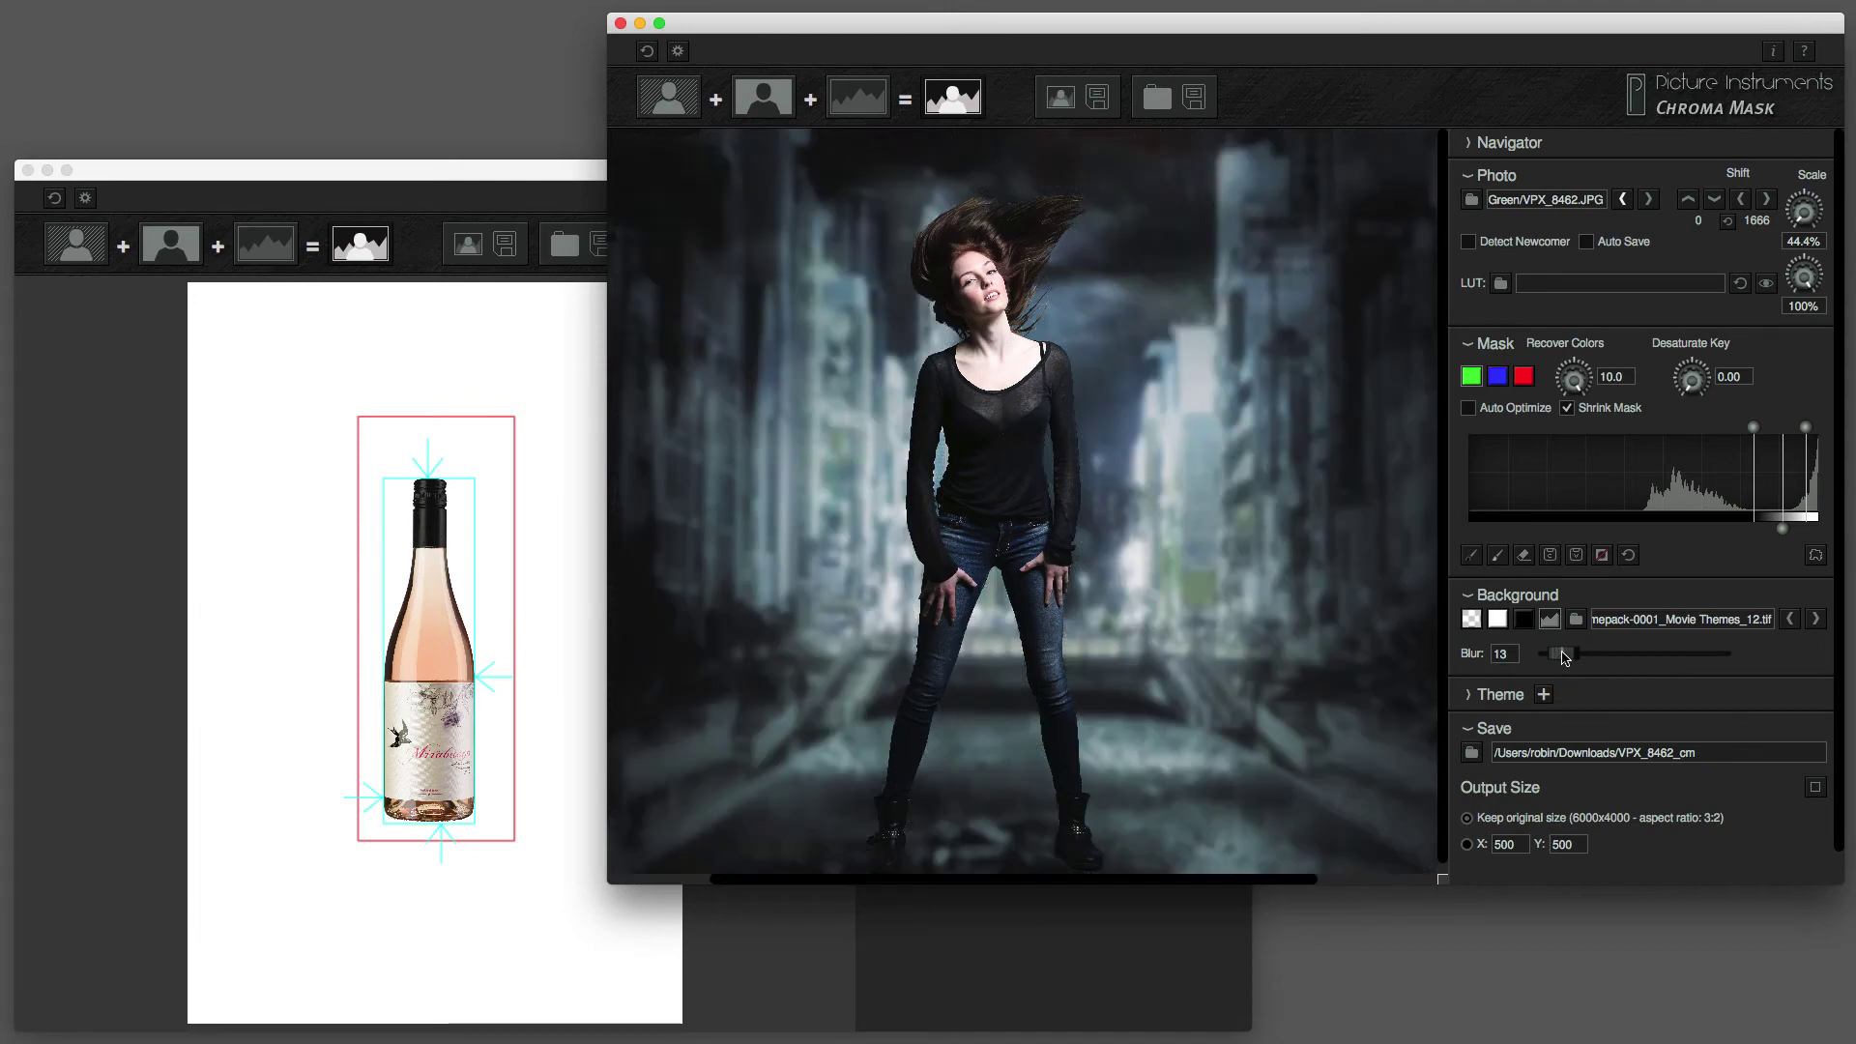
drag(1563, 665, 1528, 674)
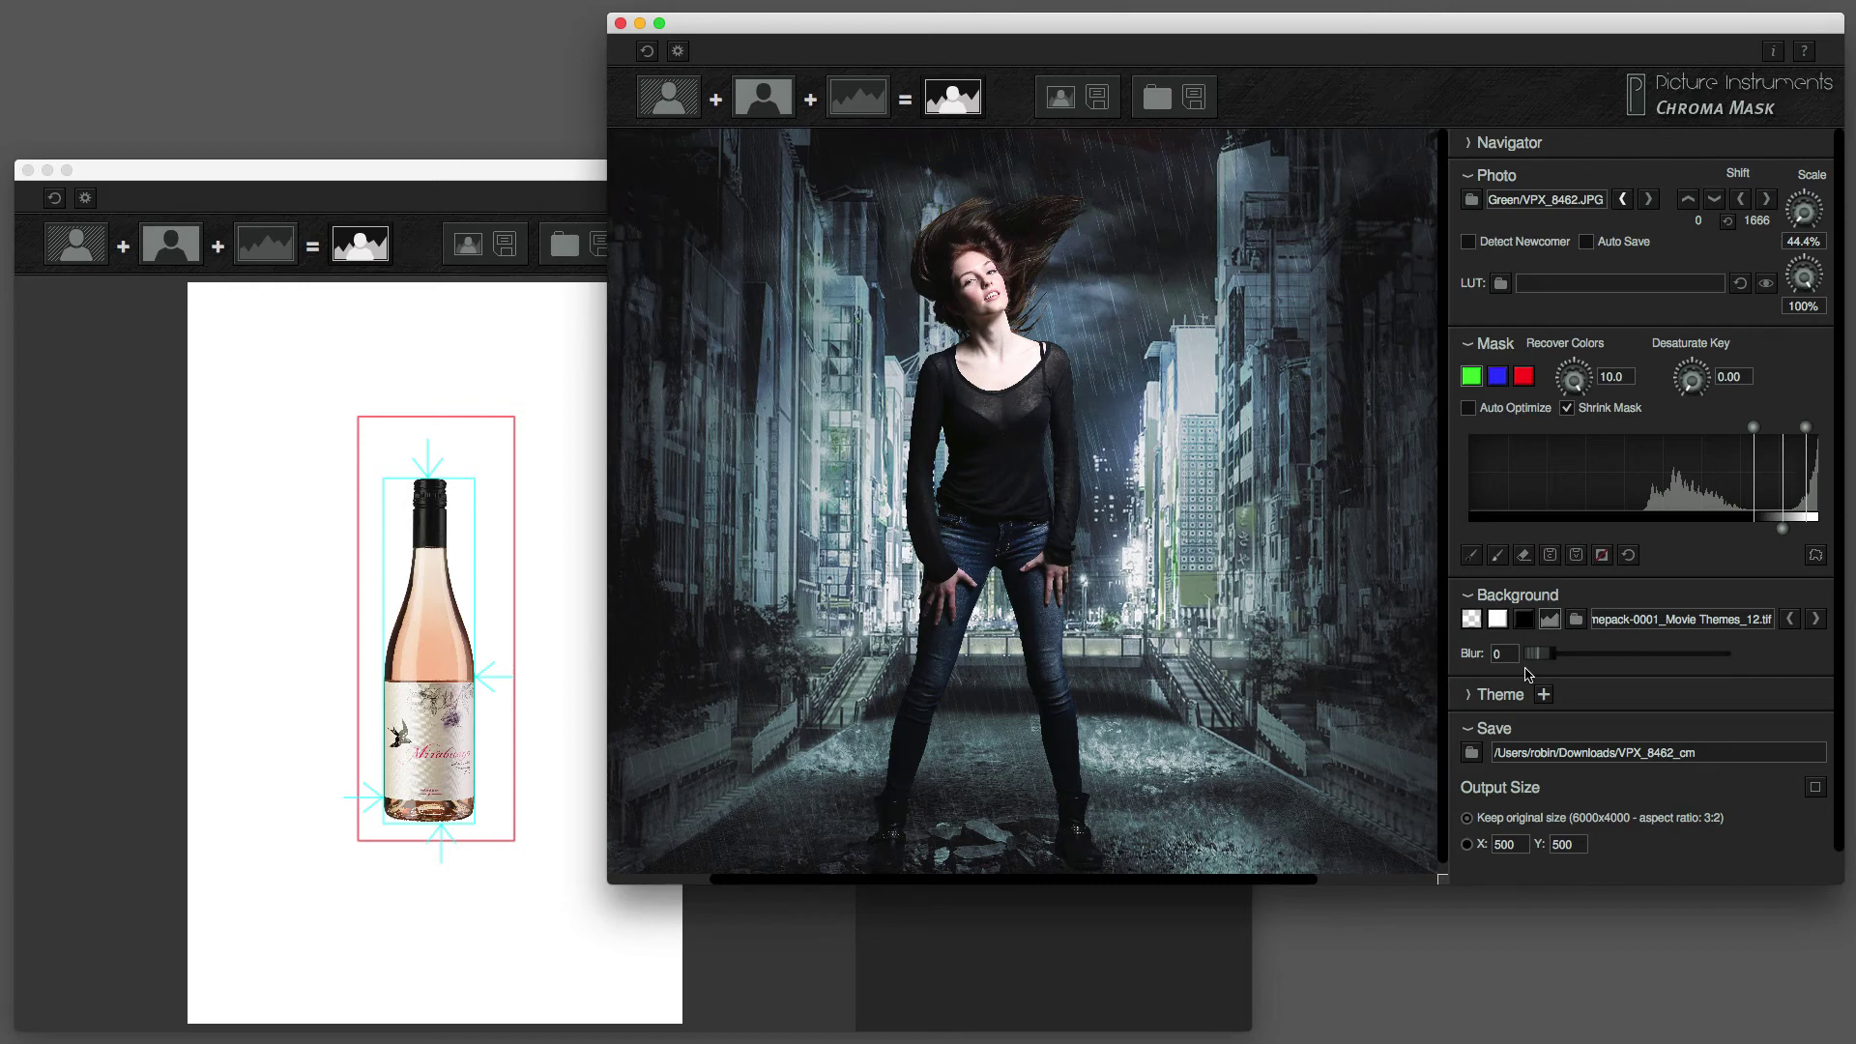
Scale the woman to 39.1% and place her slightly left of the scene's centre at shift 355, 1601.
click(1230, 881)
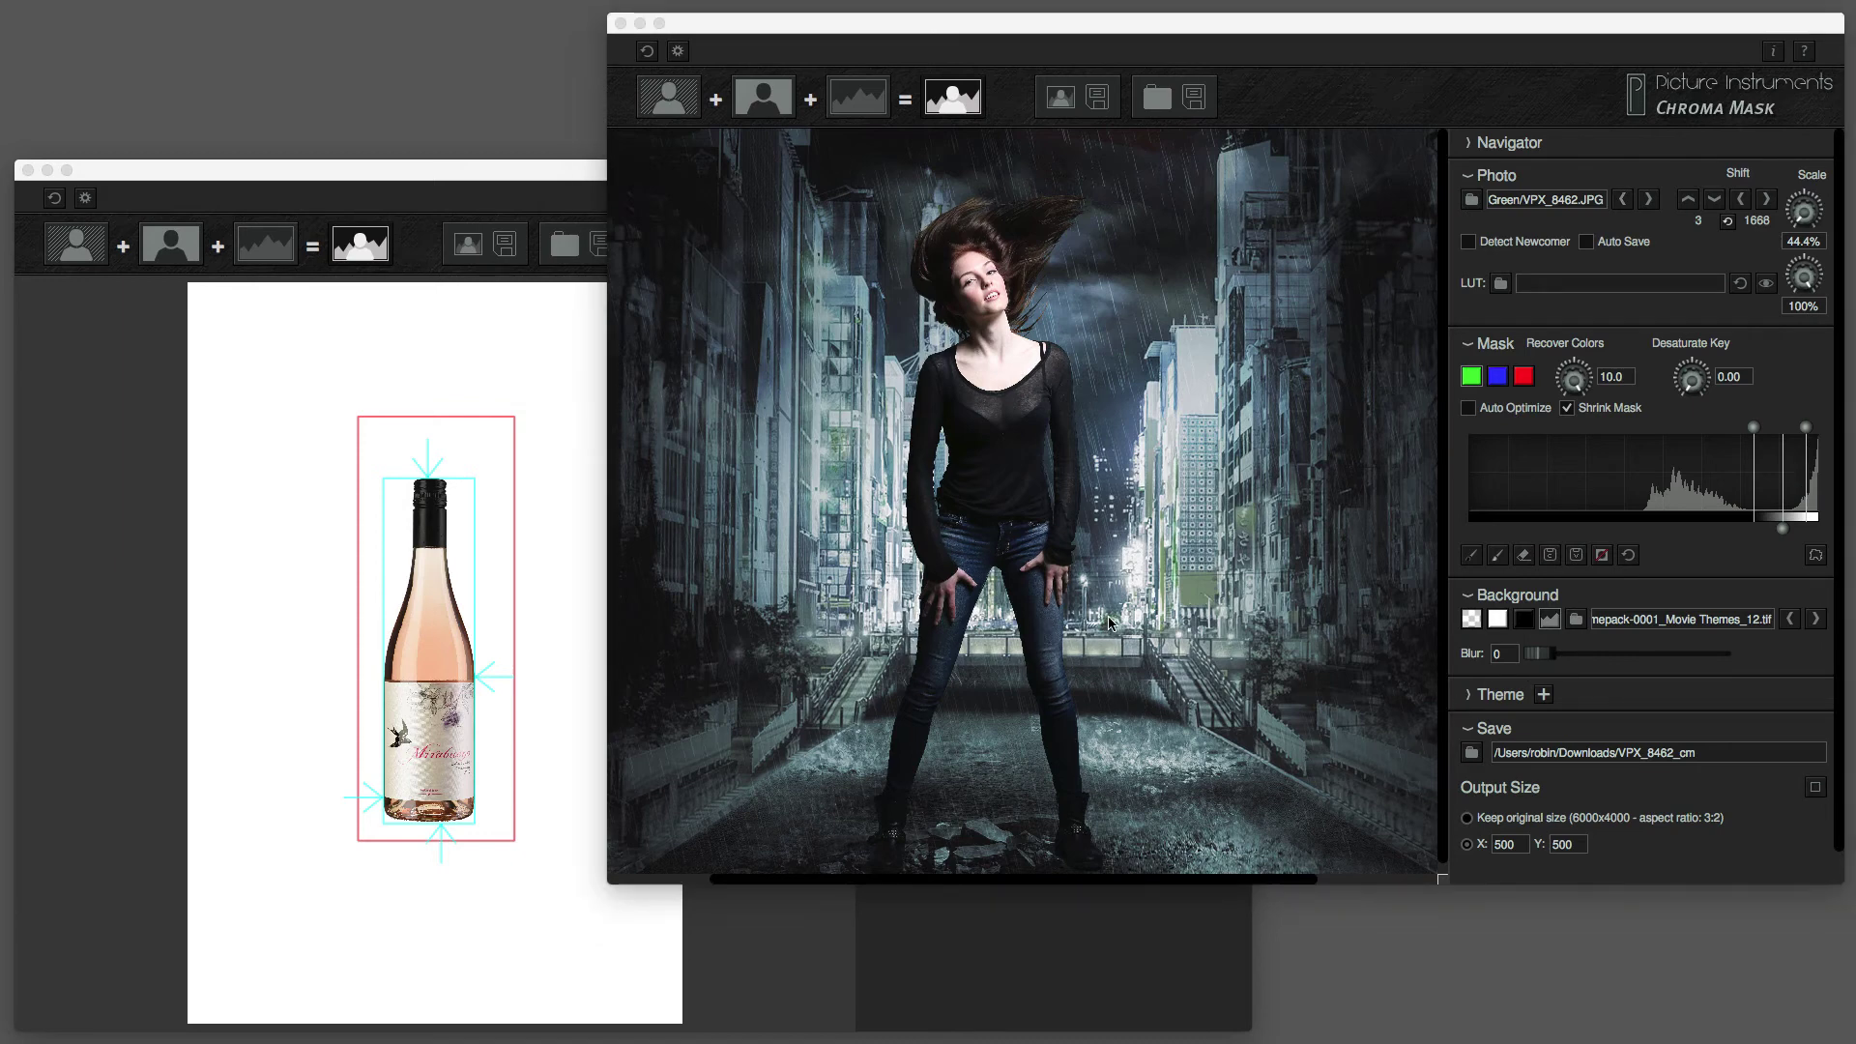
scroll(1109, 621, down, 5)
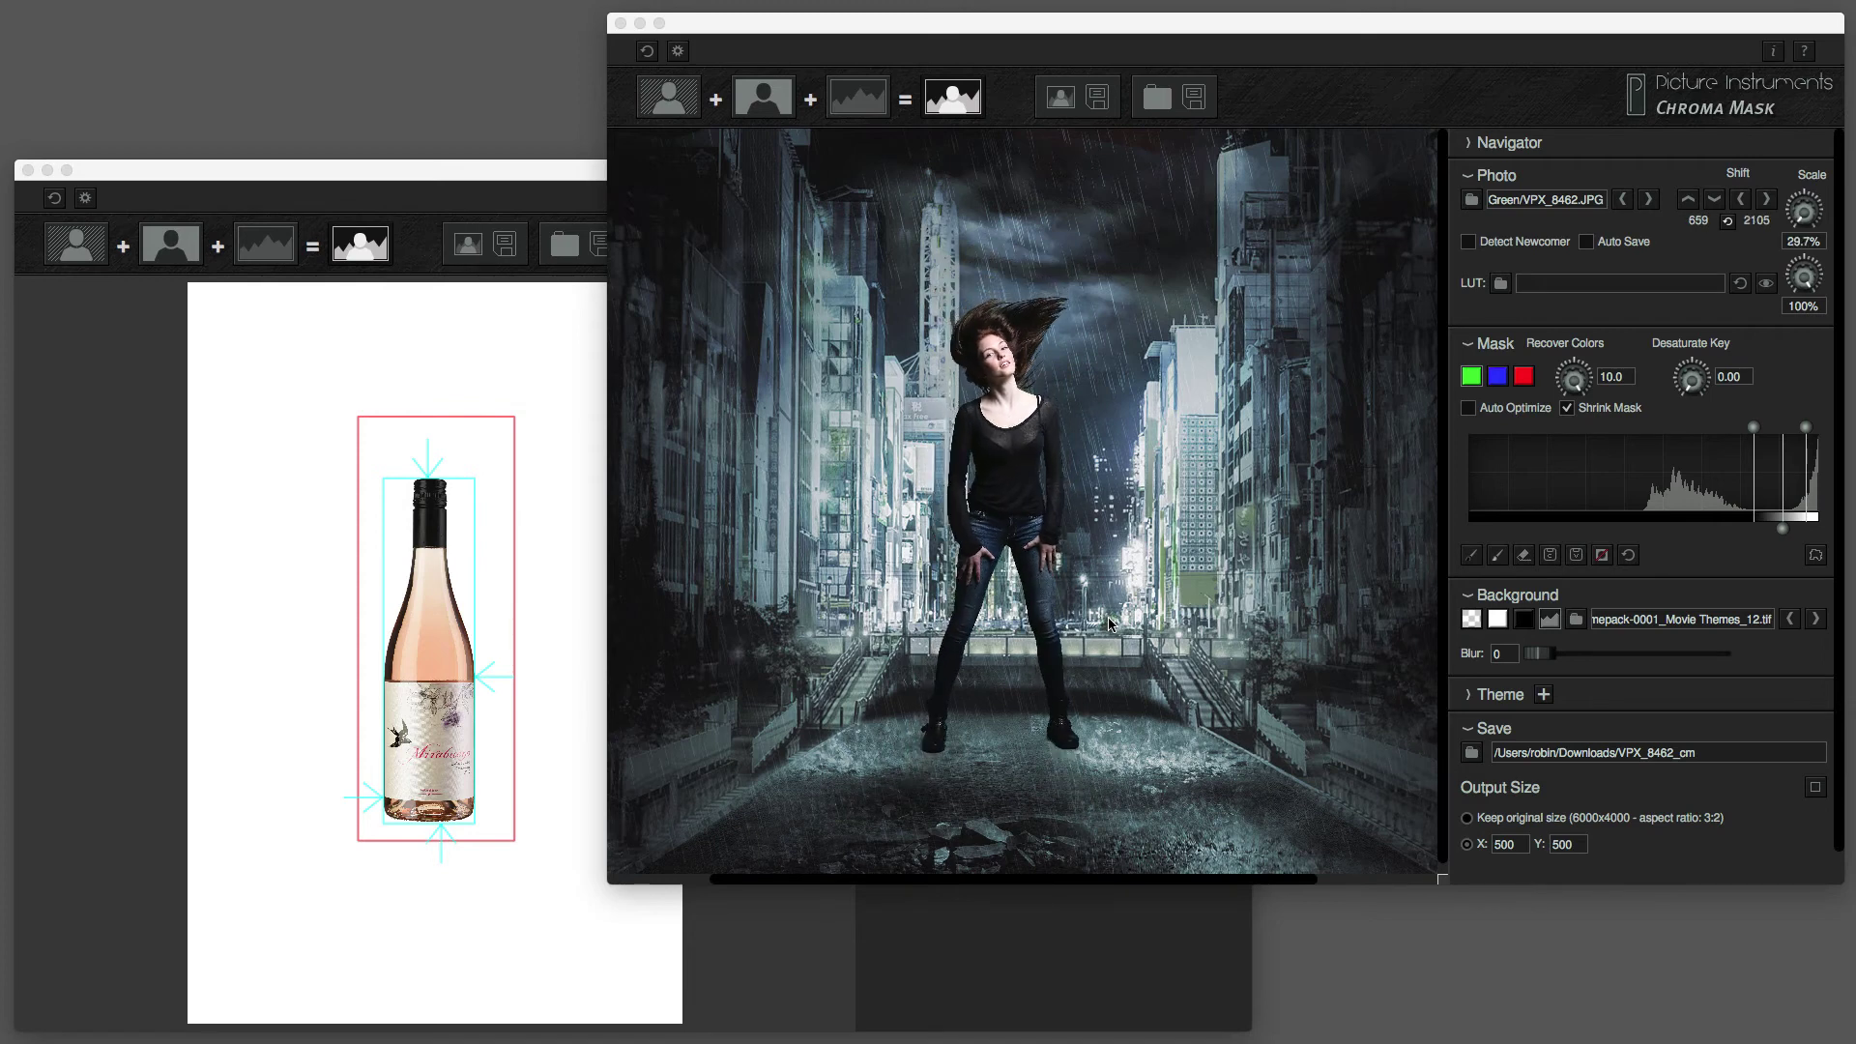
scroll(1110, 621, up, 3)
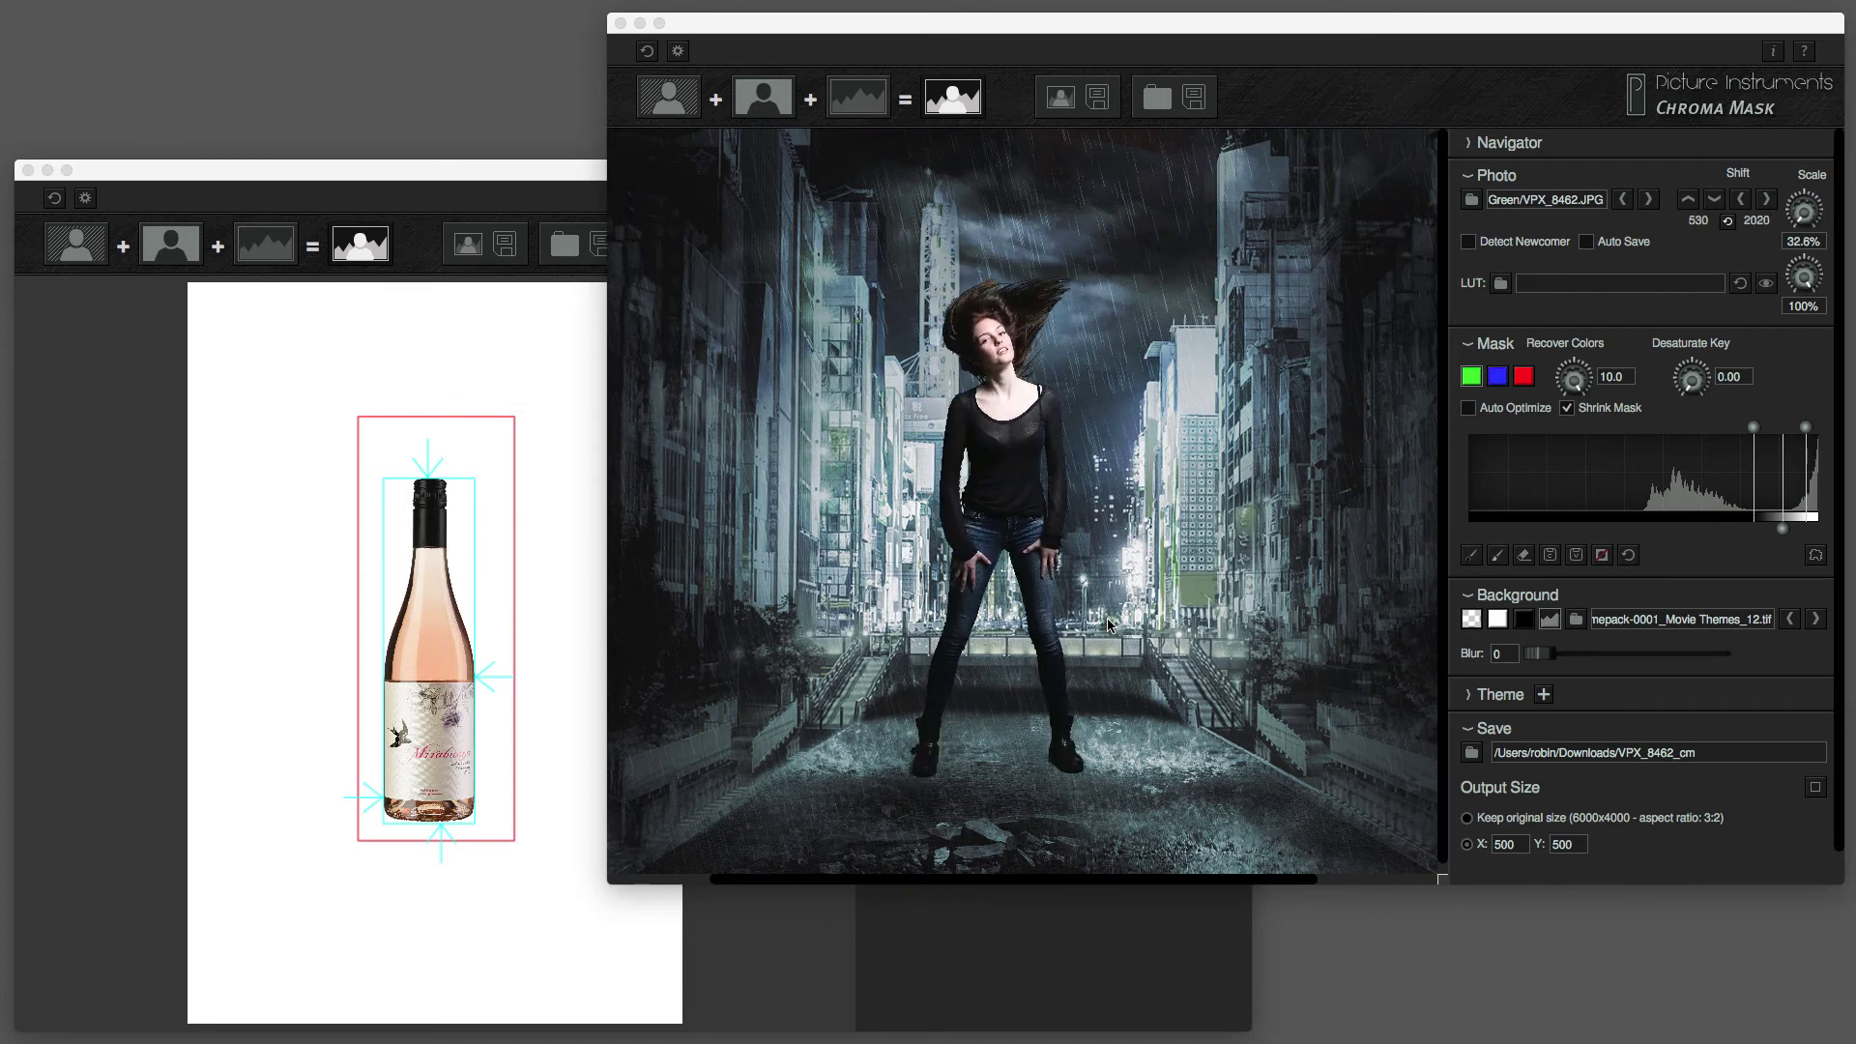
scroll(1109, 621, up, 5)
click(1116, 636)
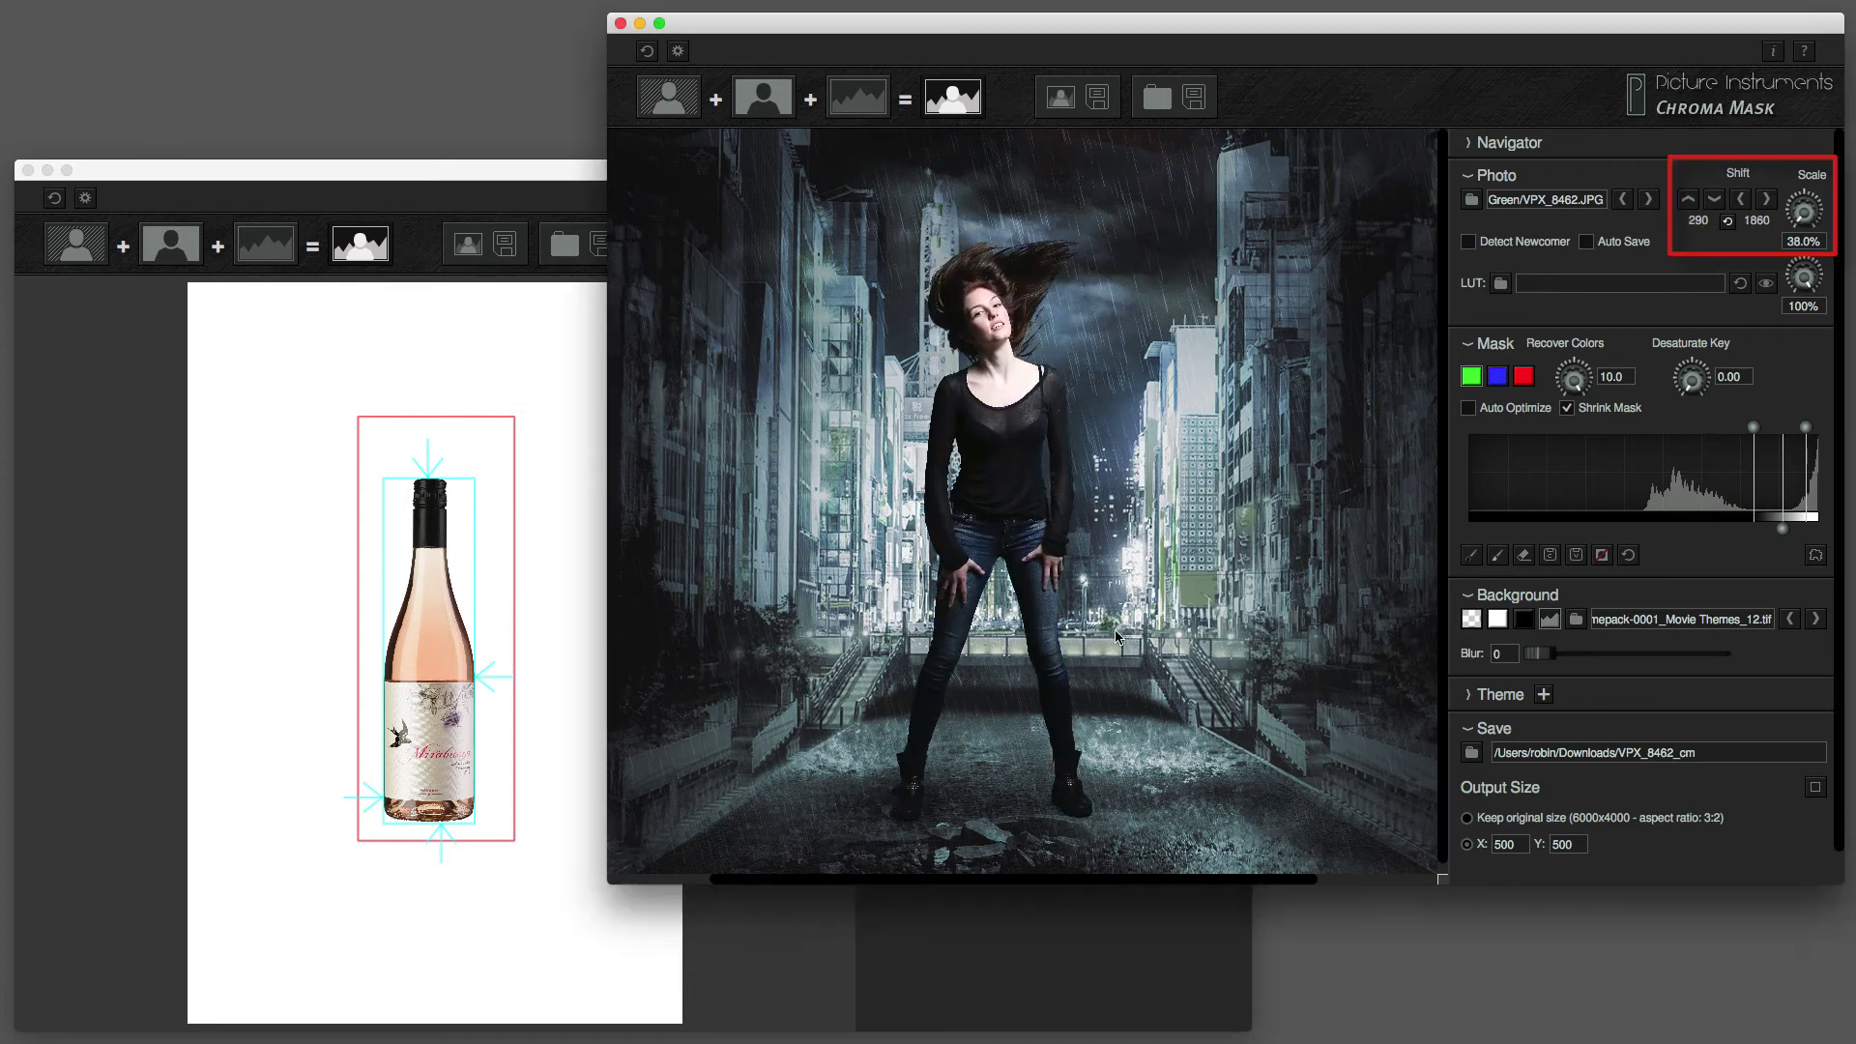
drag(1117, 636, 1093, 649)
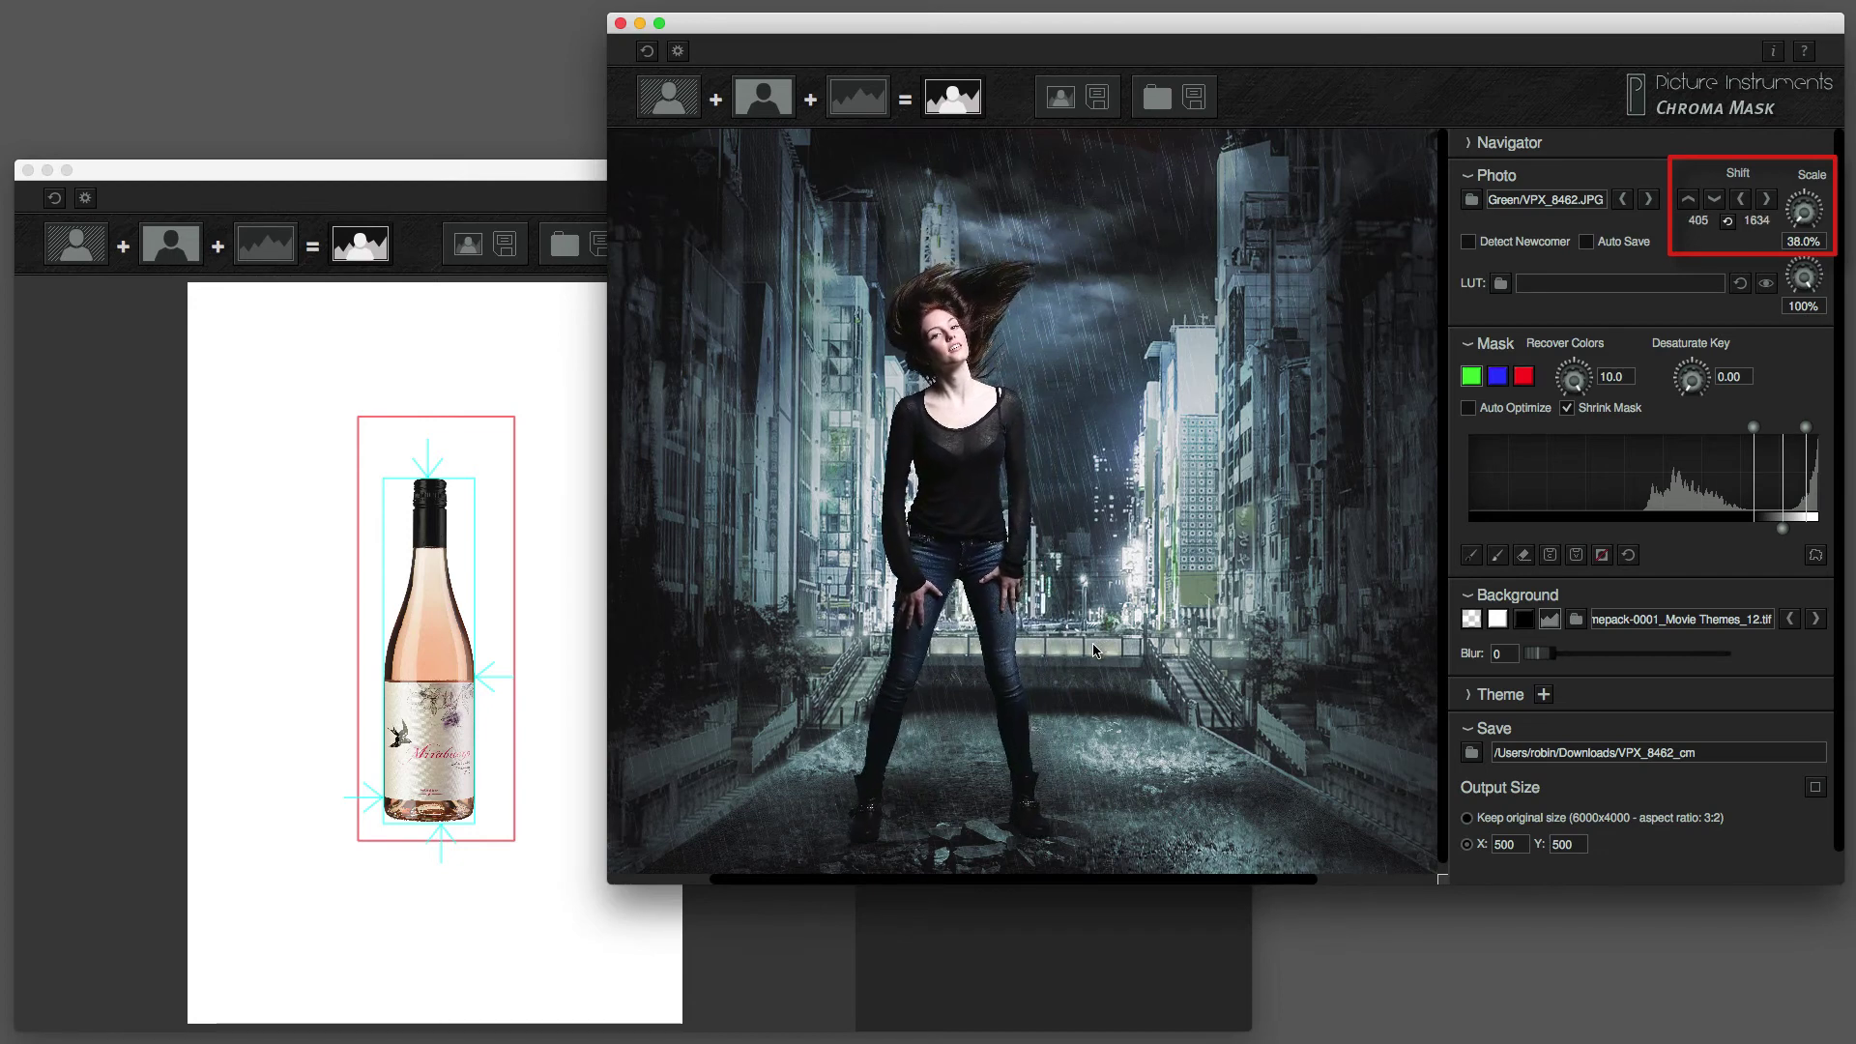
scroll(1095, 651, up, 1)
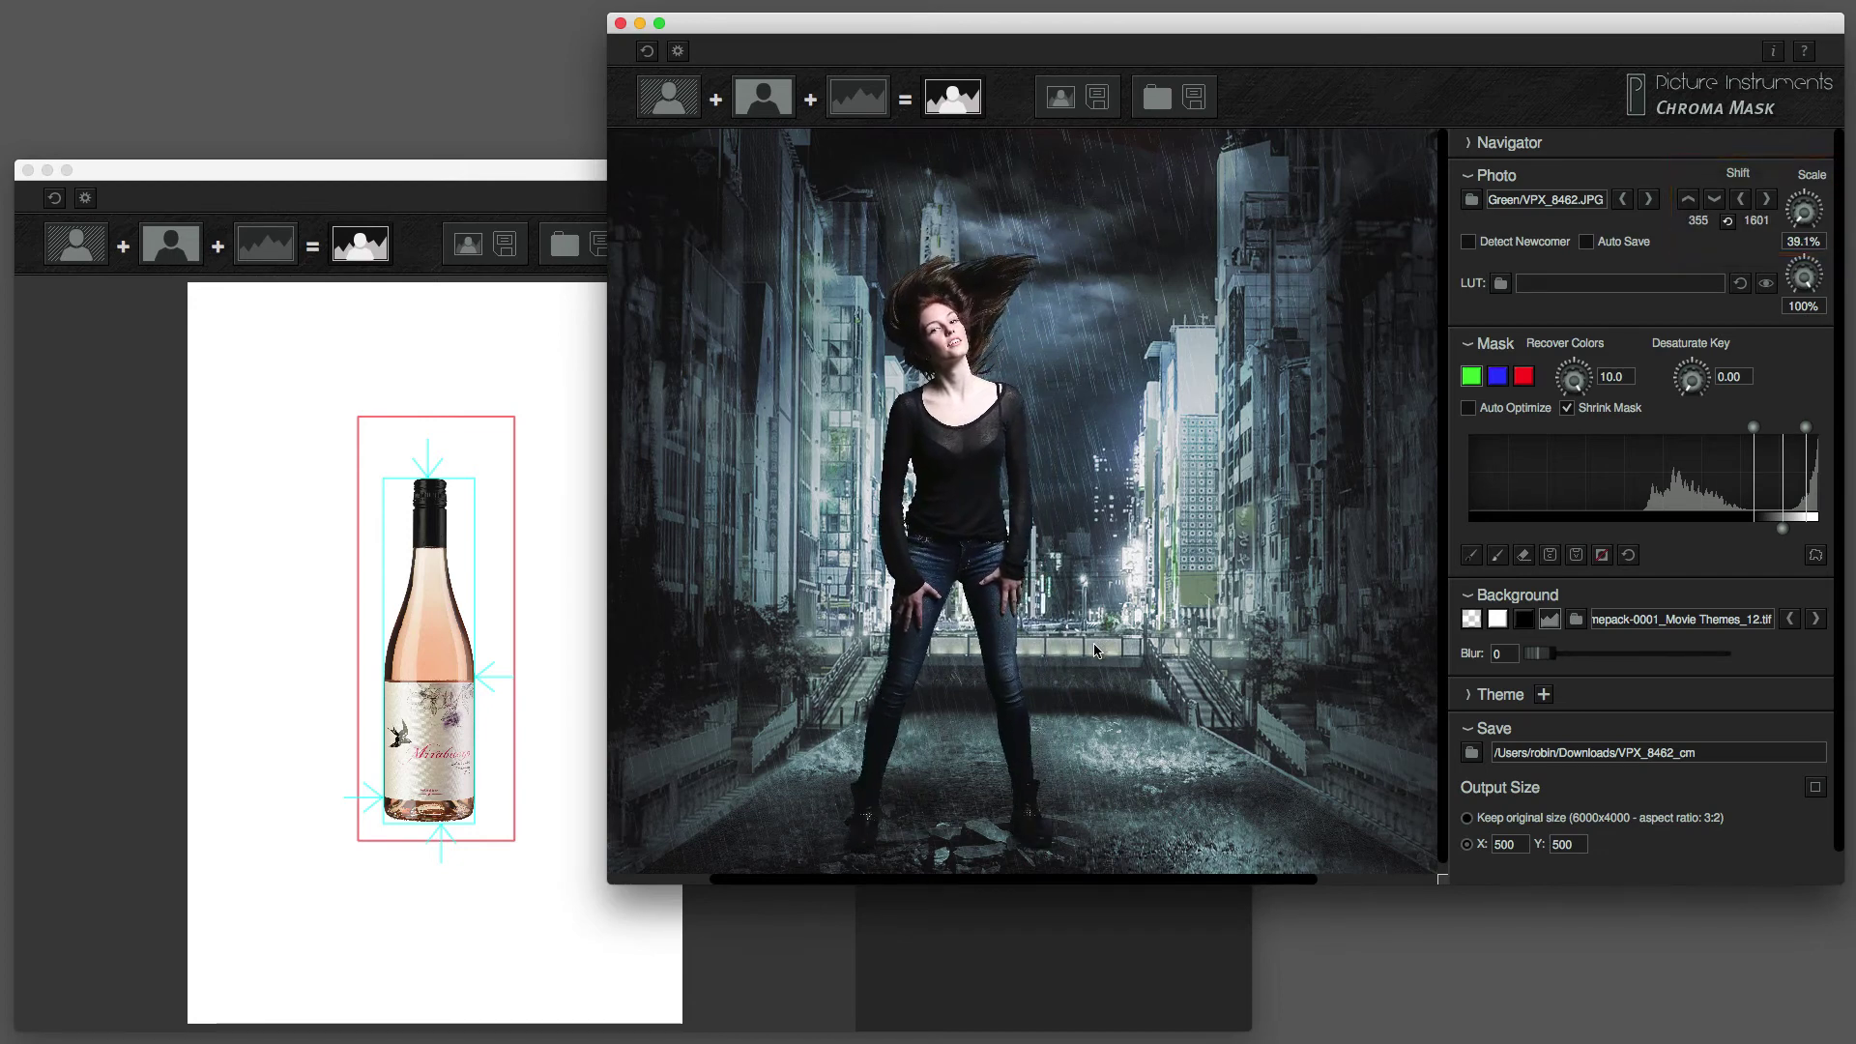
Move the woman partly past the left edge of the city background and reset her shift.
drag(1095, 651, 739, 762)
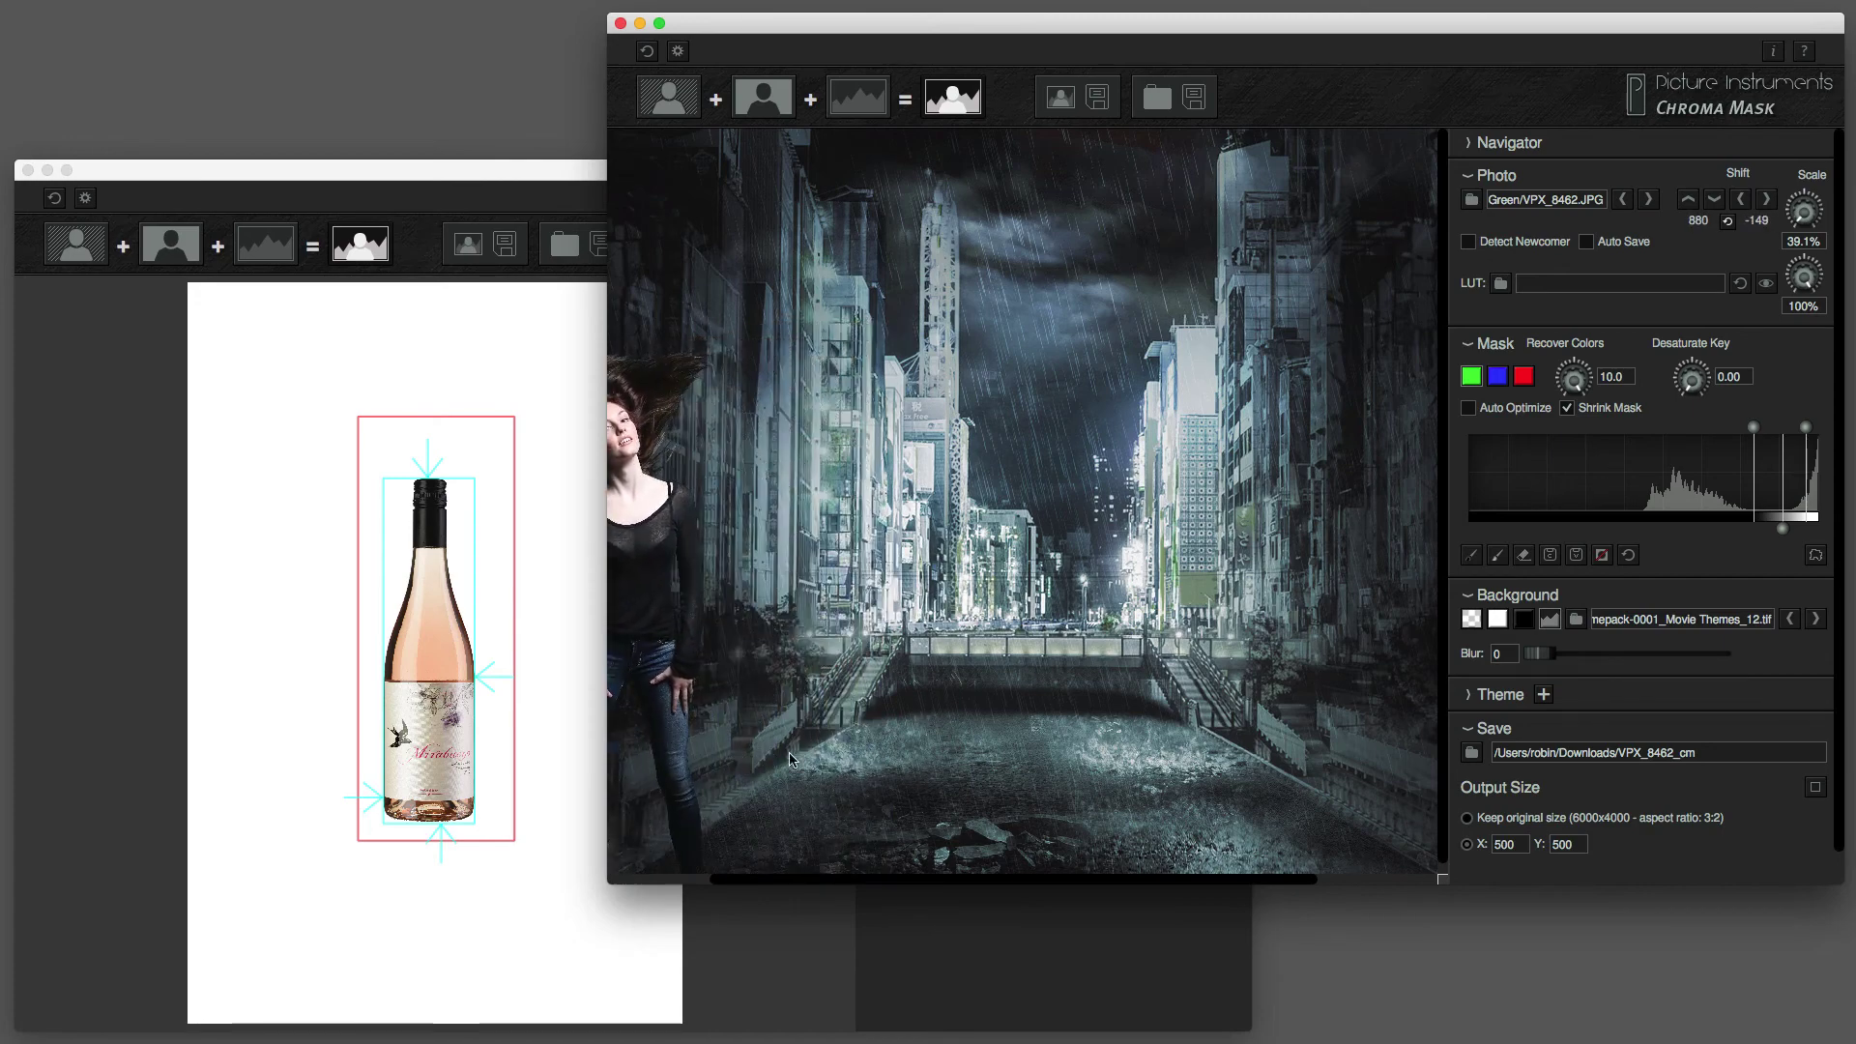
click(1727, 222)
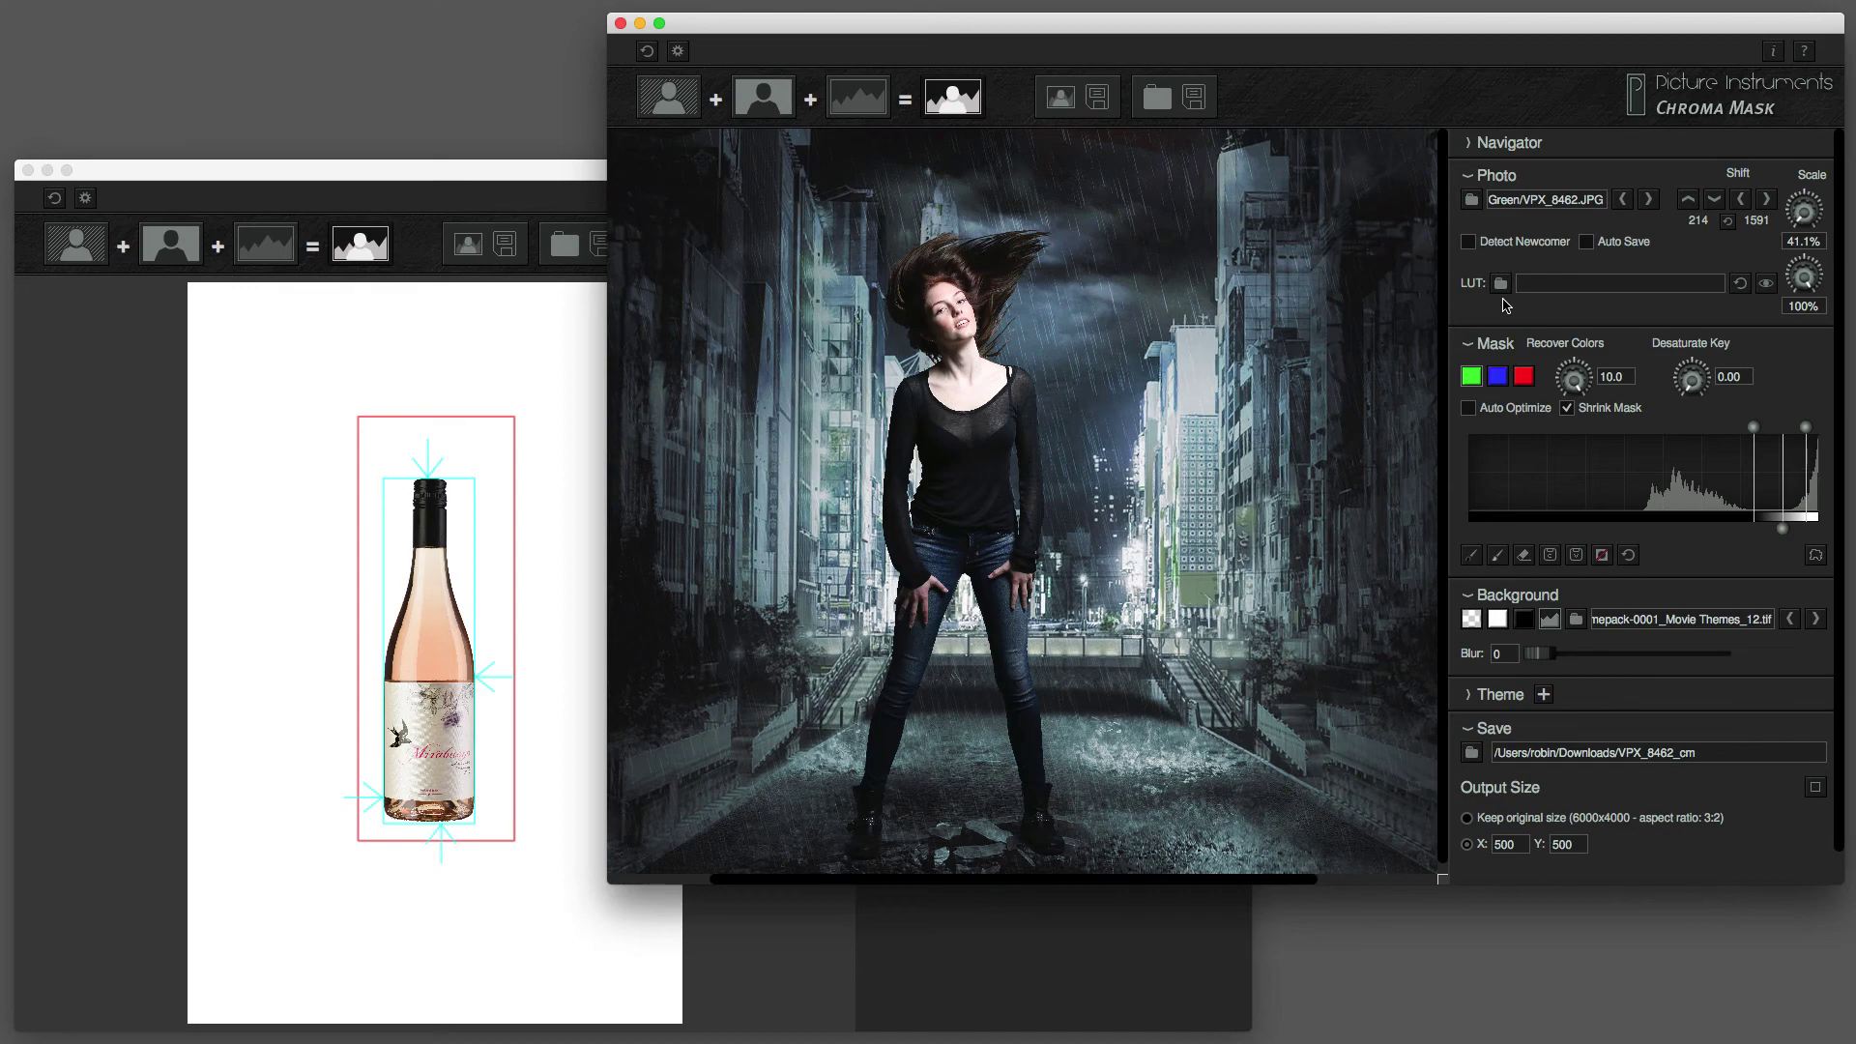
Apply the color lookup file LUT-Pack Movie12.cube to the photo of the woman.
click(1500, 282)
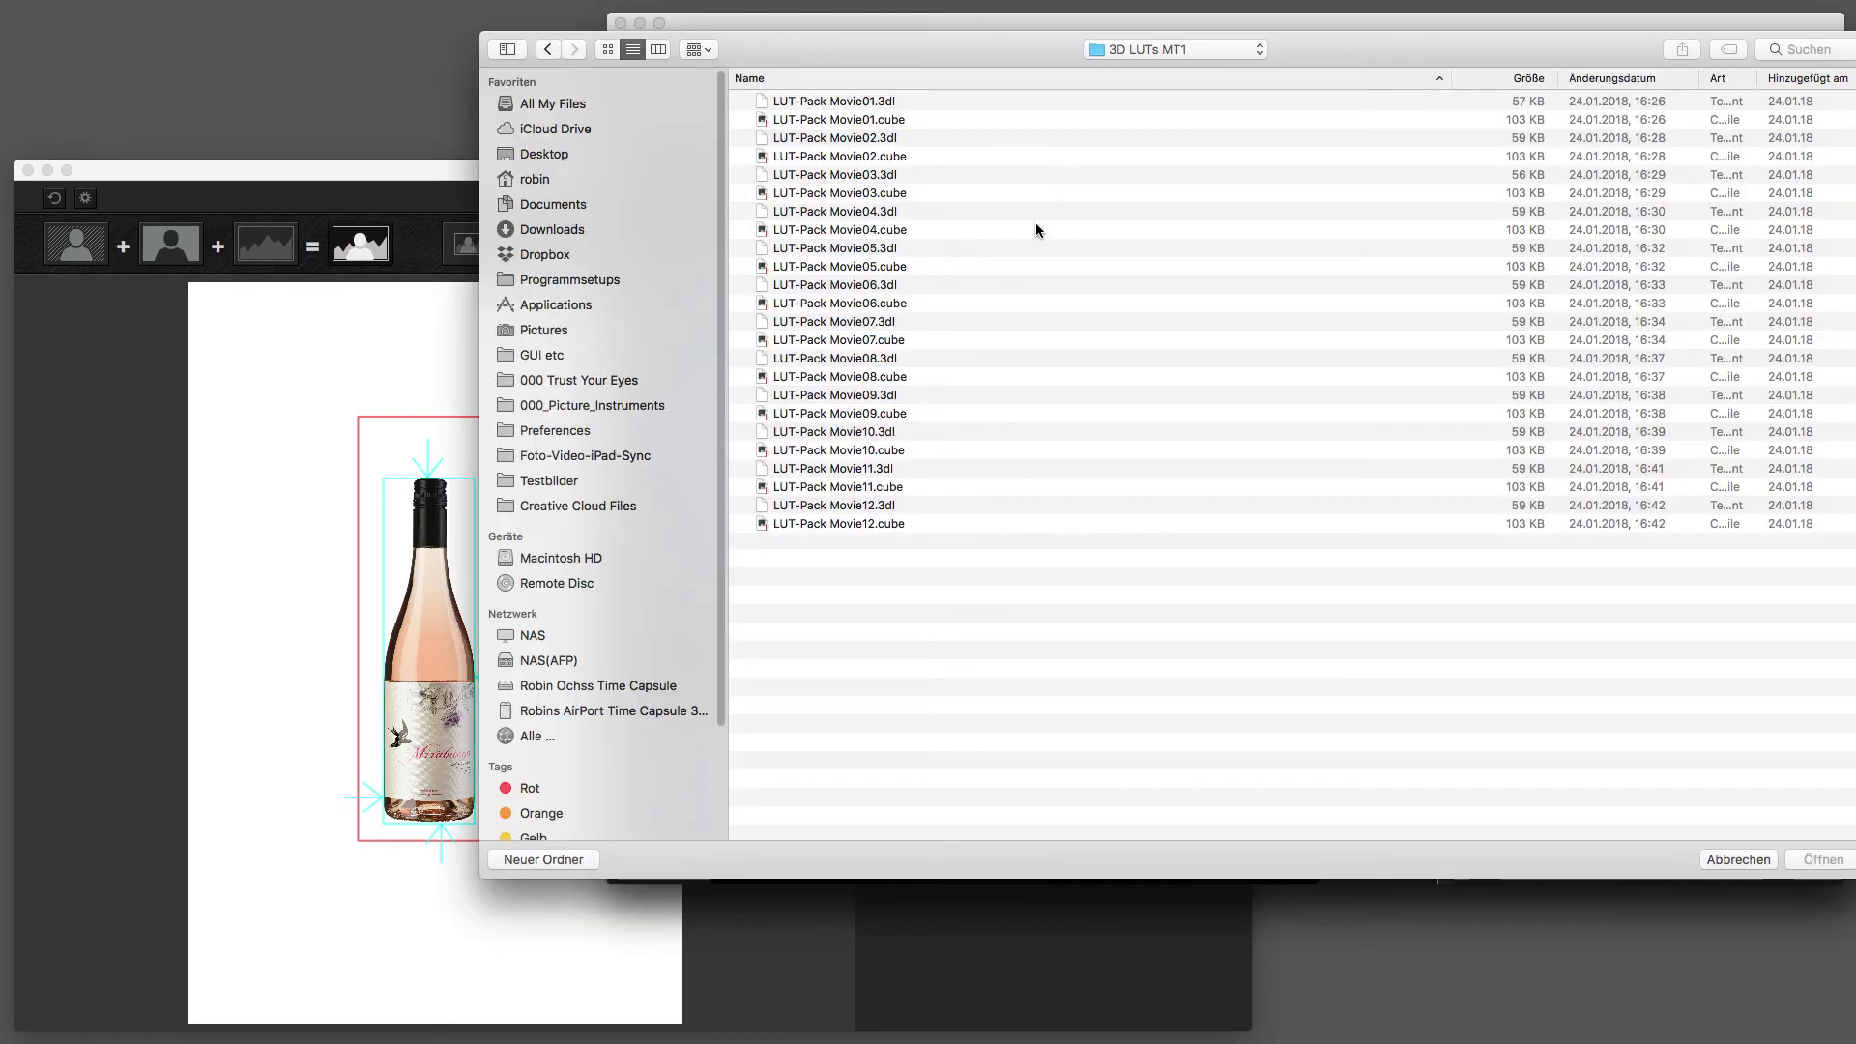
click(856, 520)
double_click(857, 520)
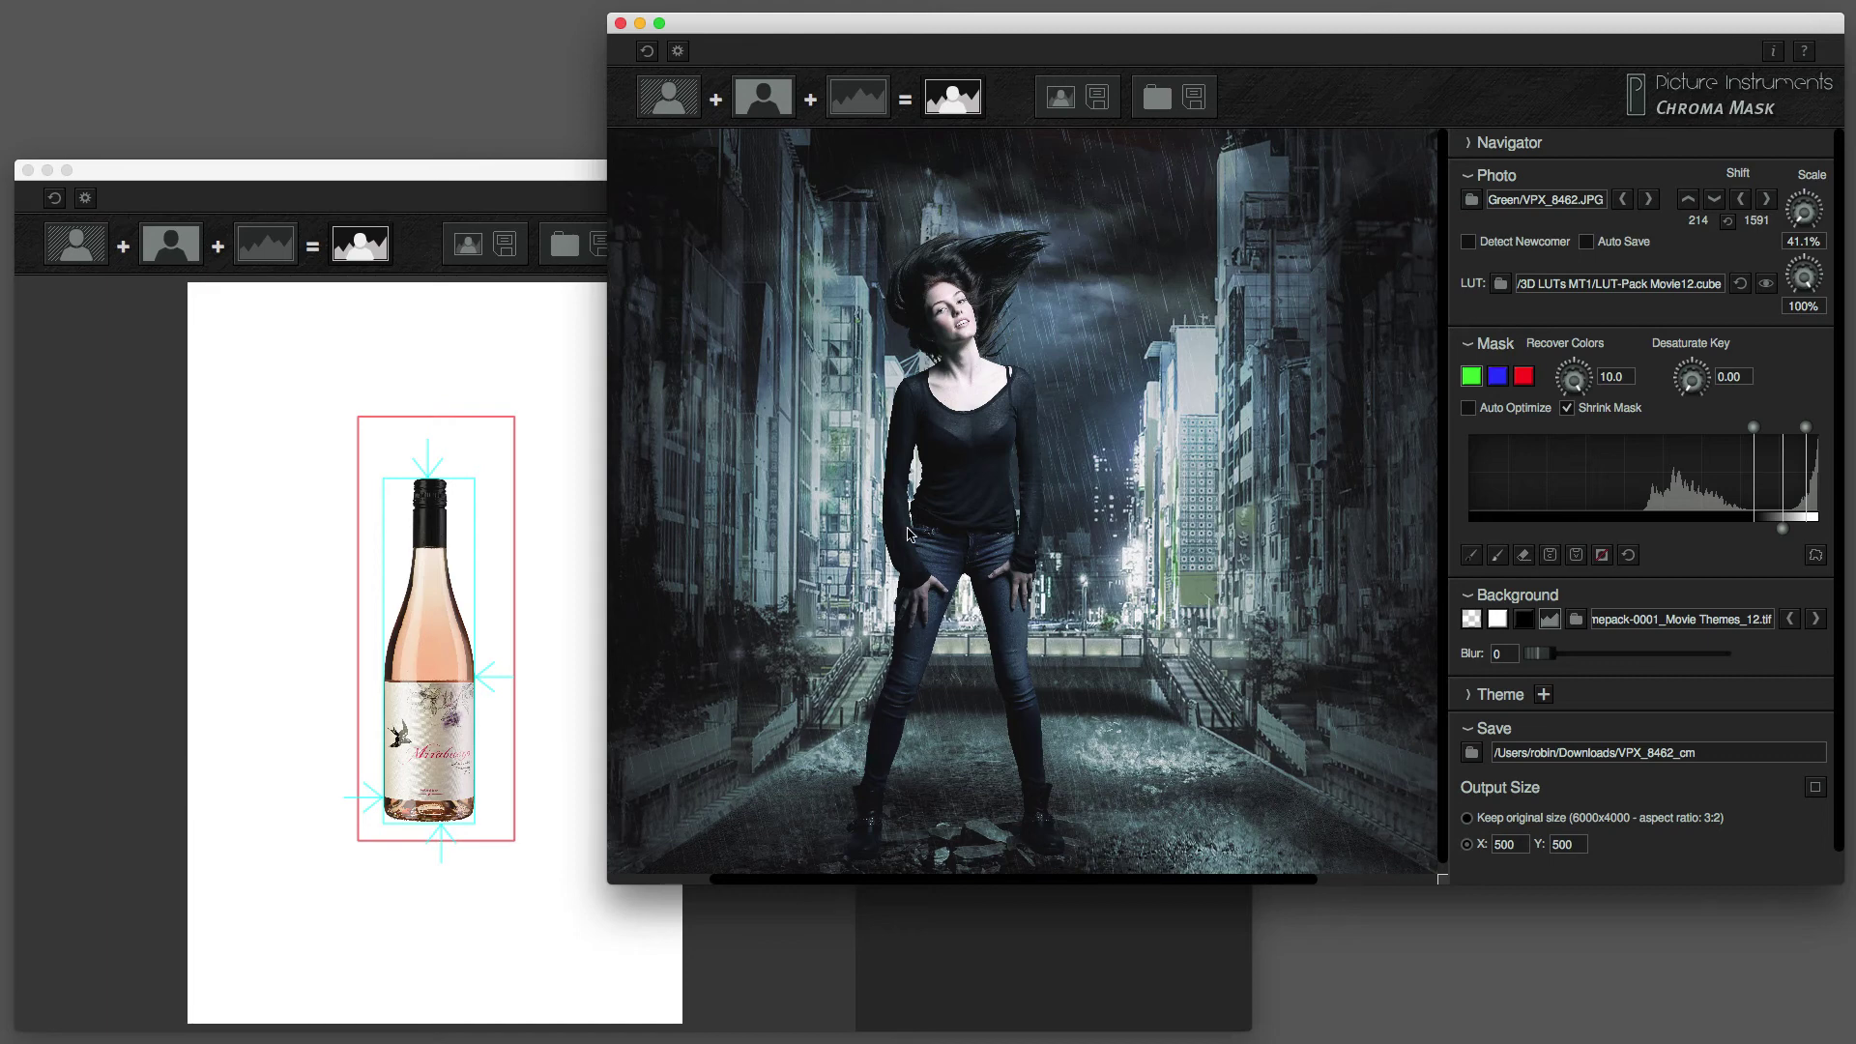
Collapse the mask settings and add the current scene as a new theme at the end of the theme list.
click(1469, 344)
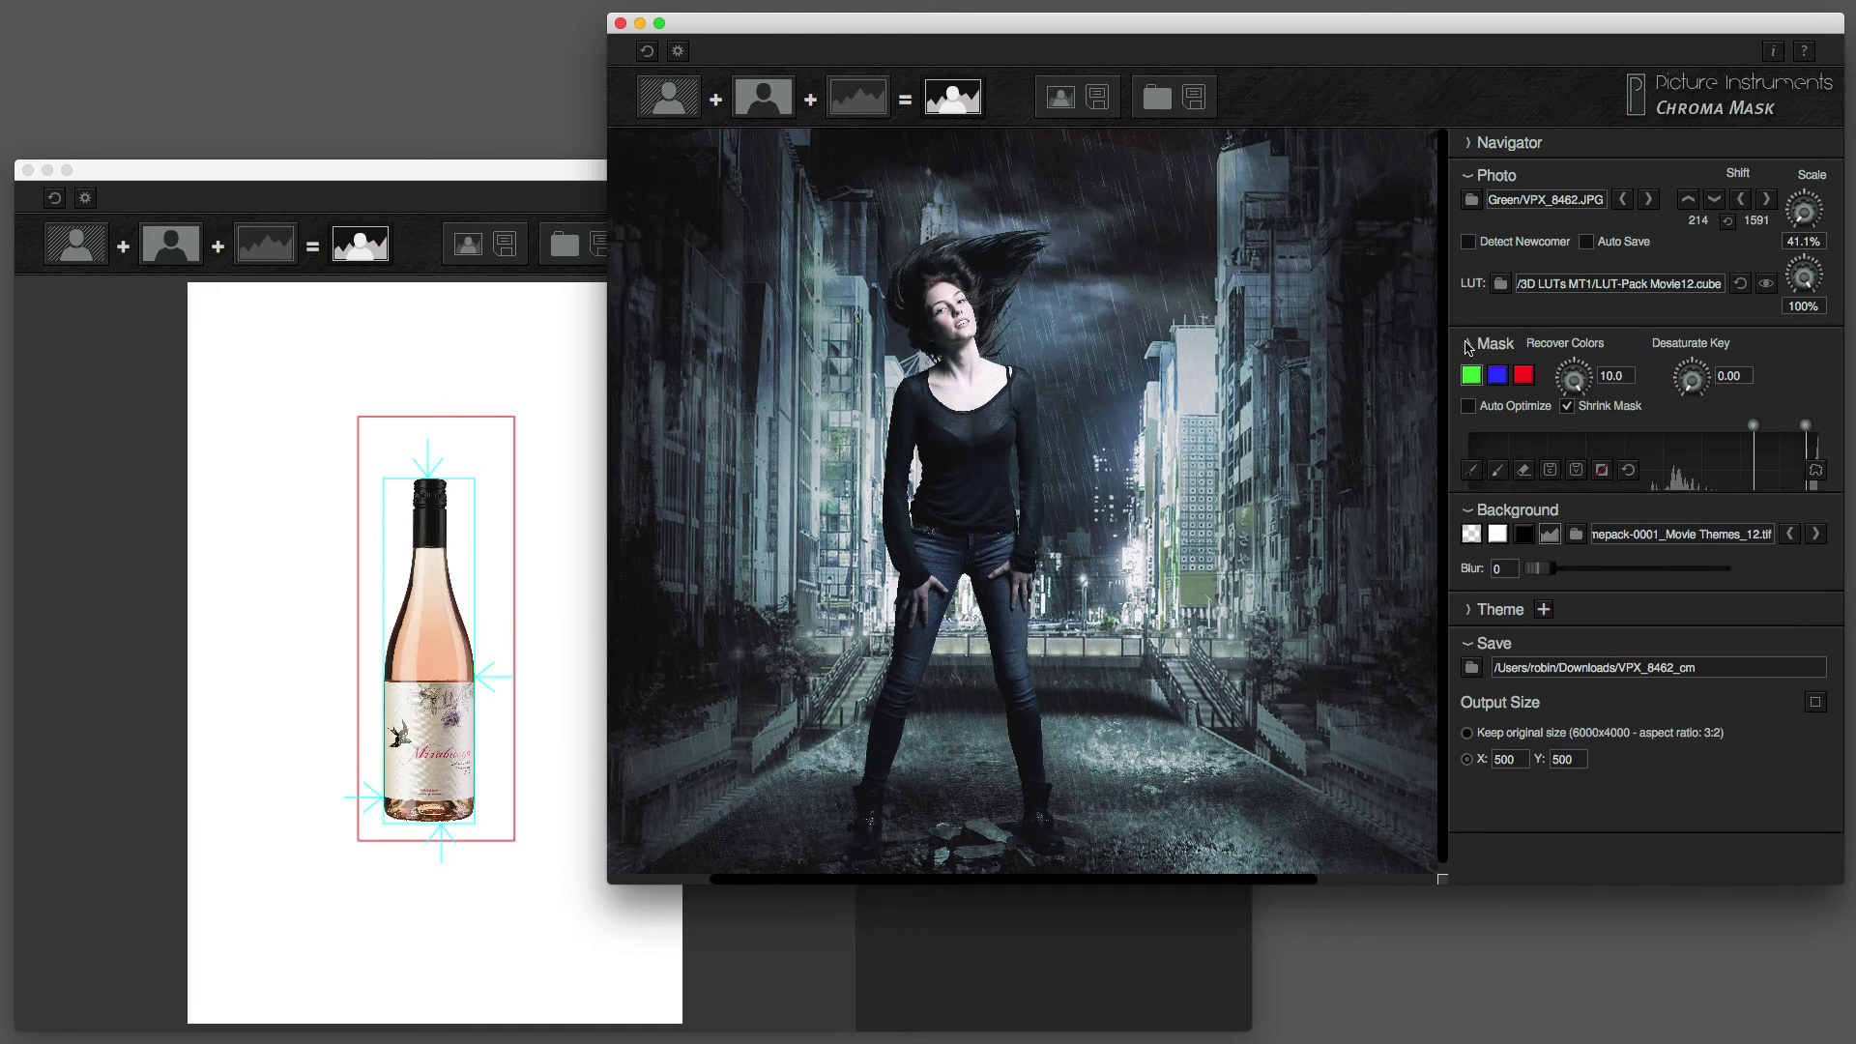
click(1469, 489)
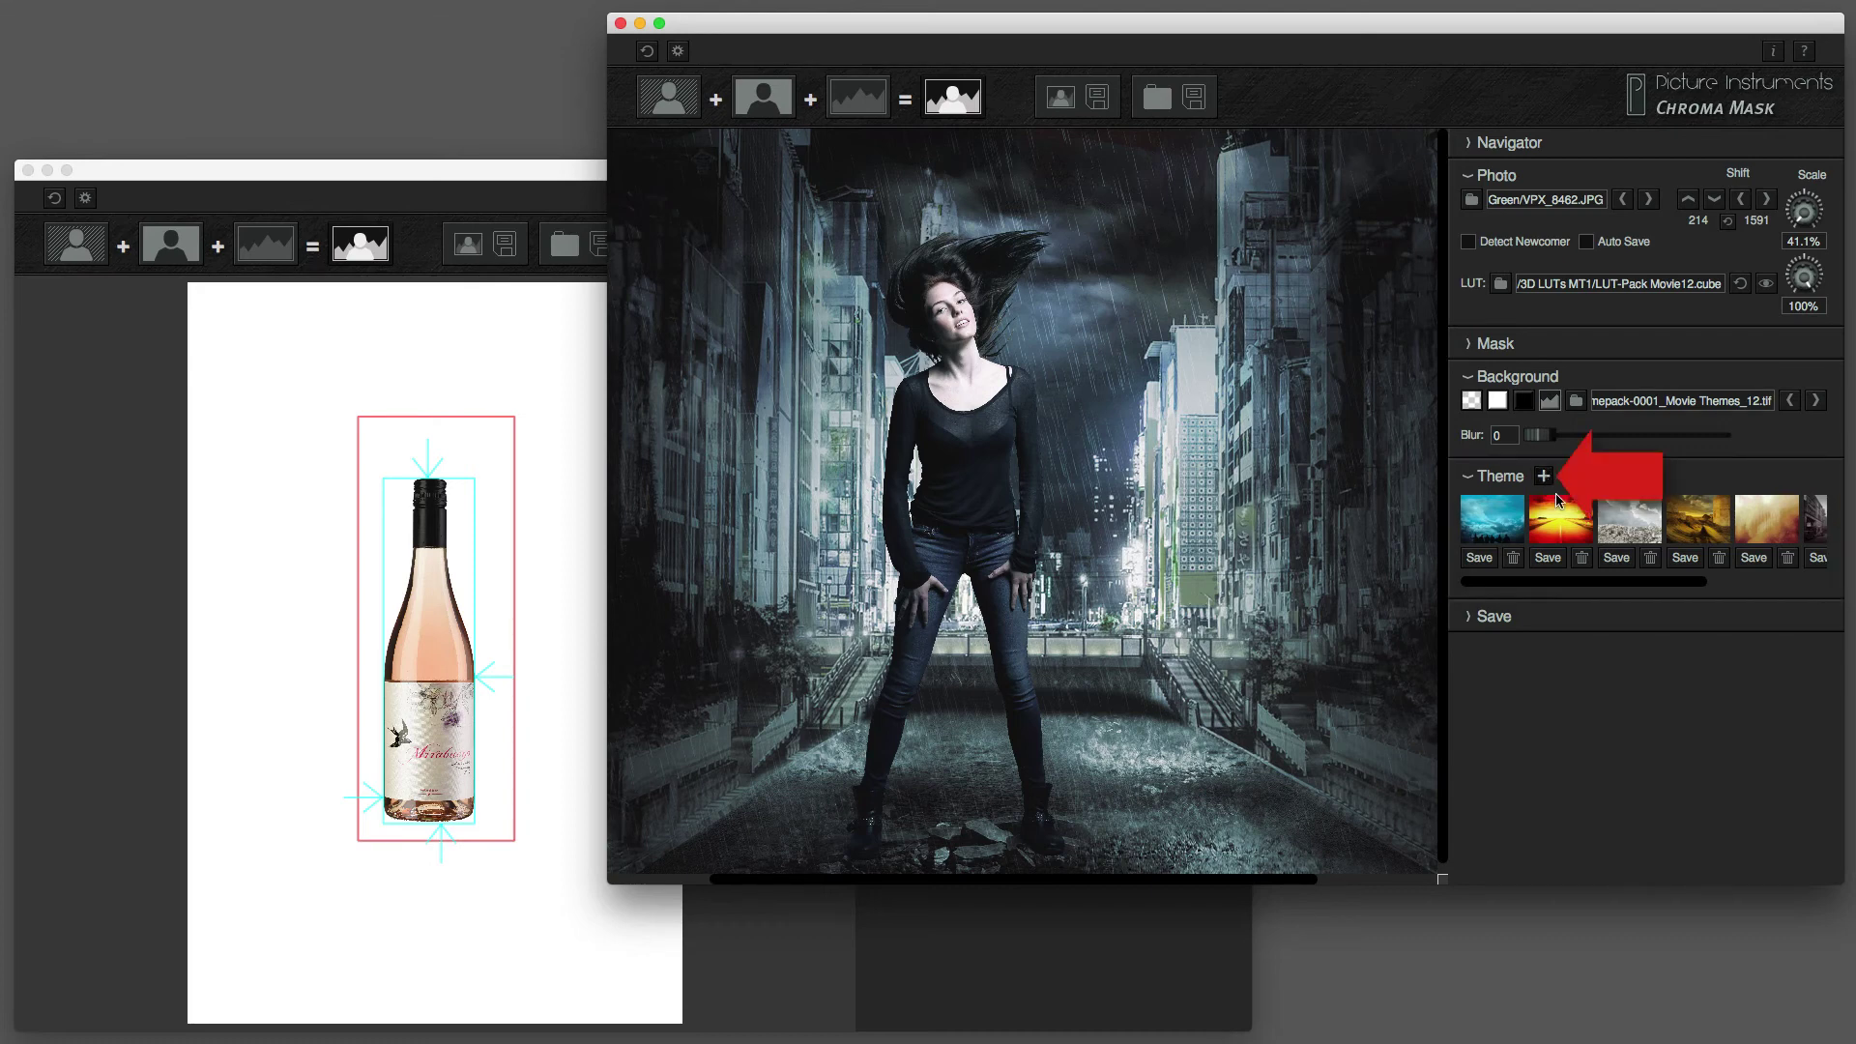
scroll(1586, 522, right, 5)
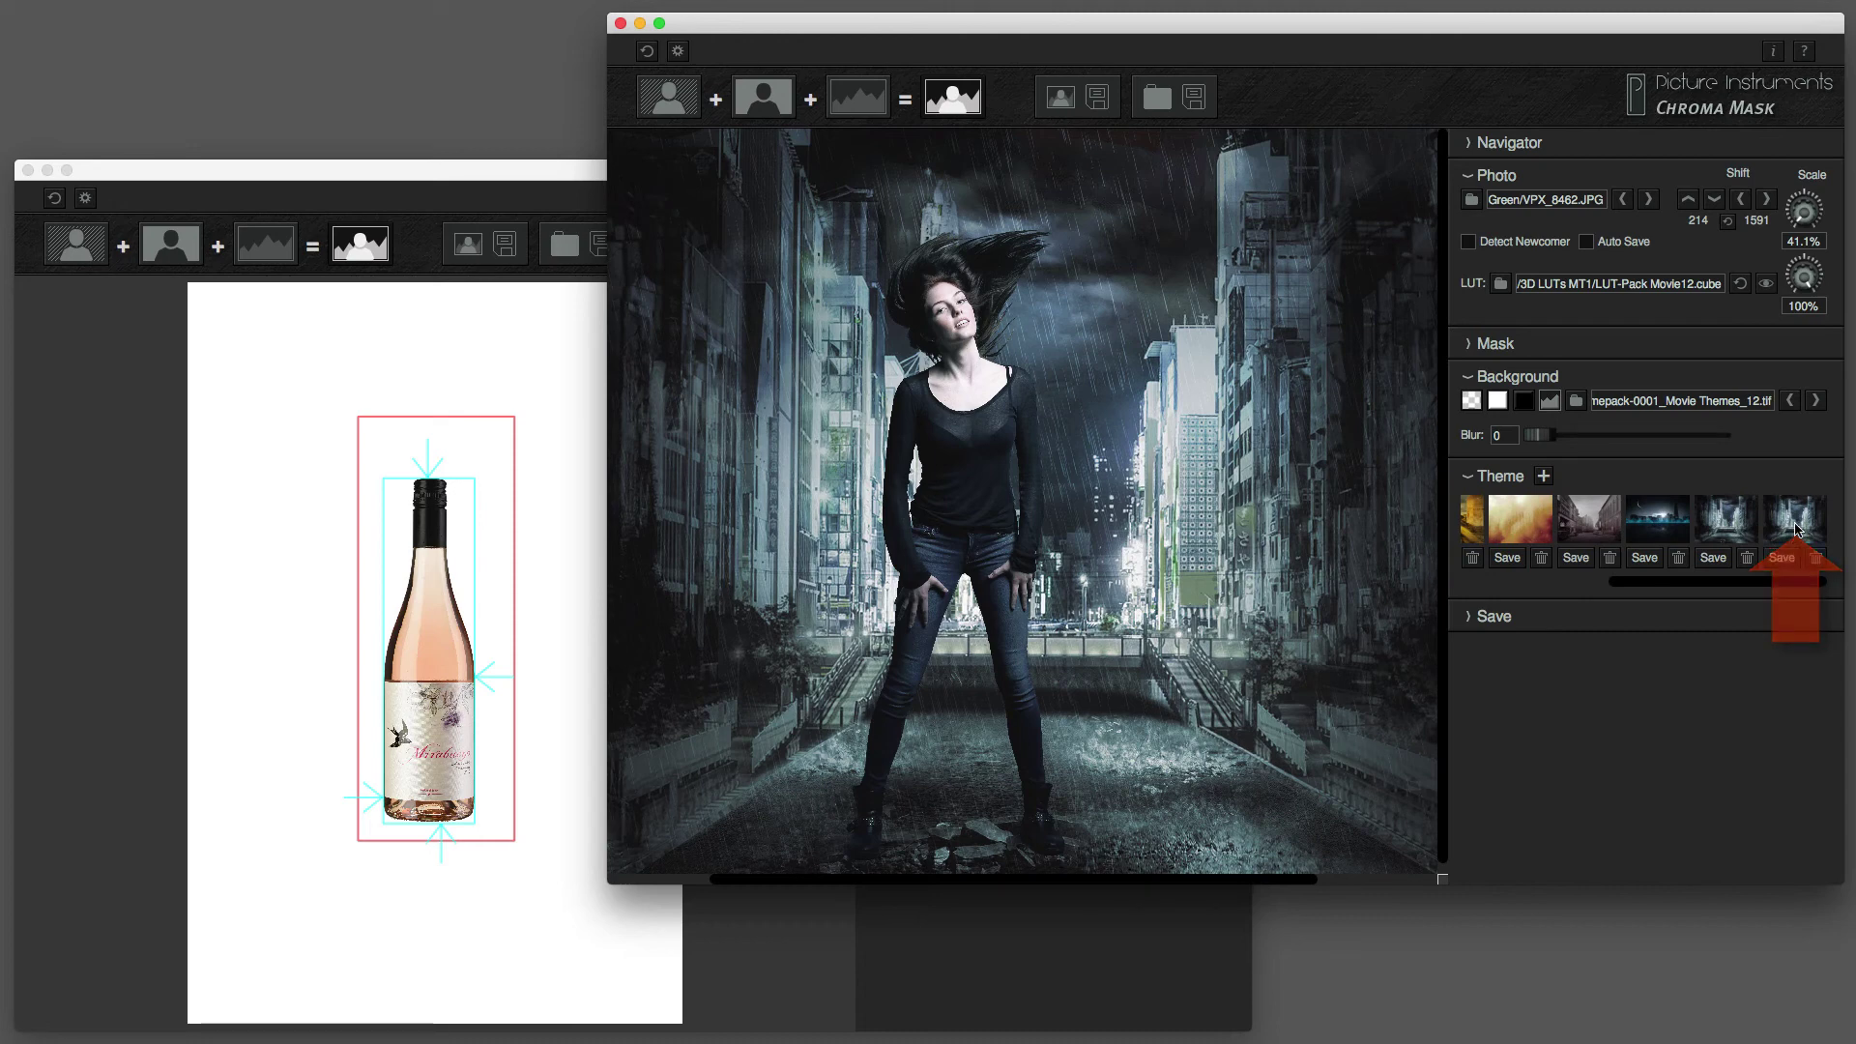
Delete the last theme in the list and apply the theme with the road under a red and yellow sunset sky.
click(1816, 556)
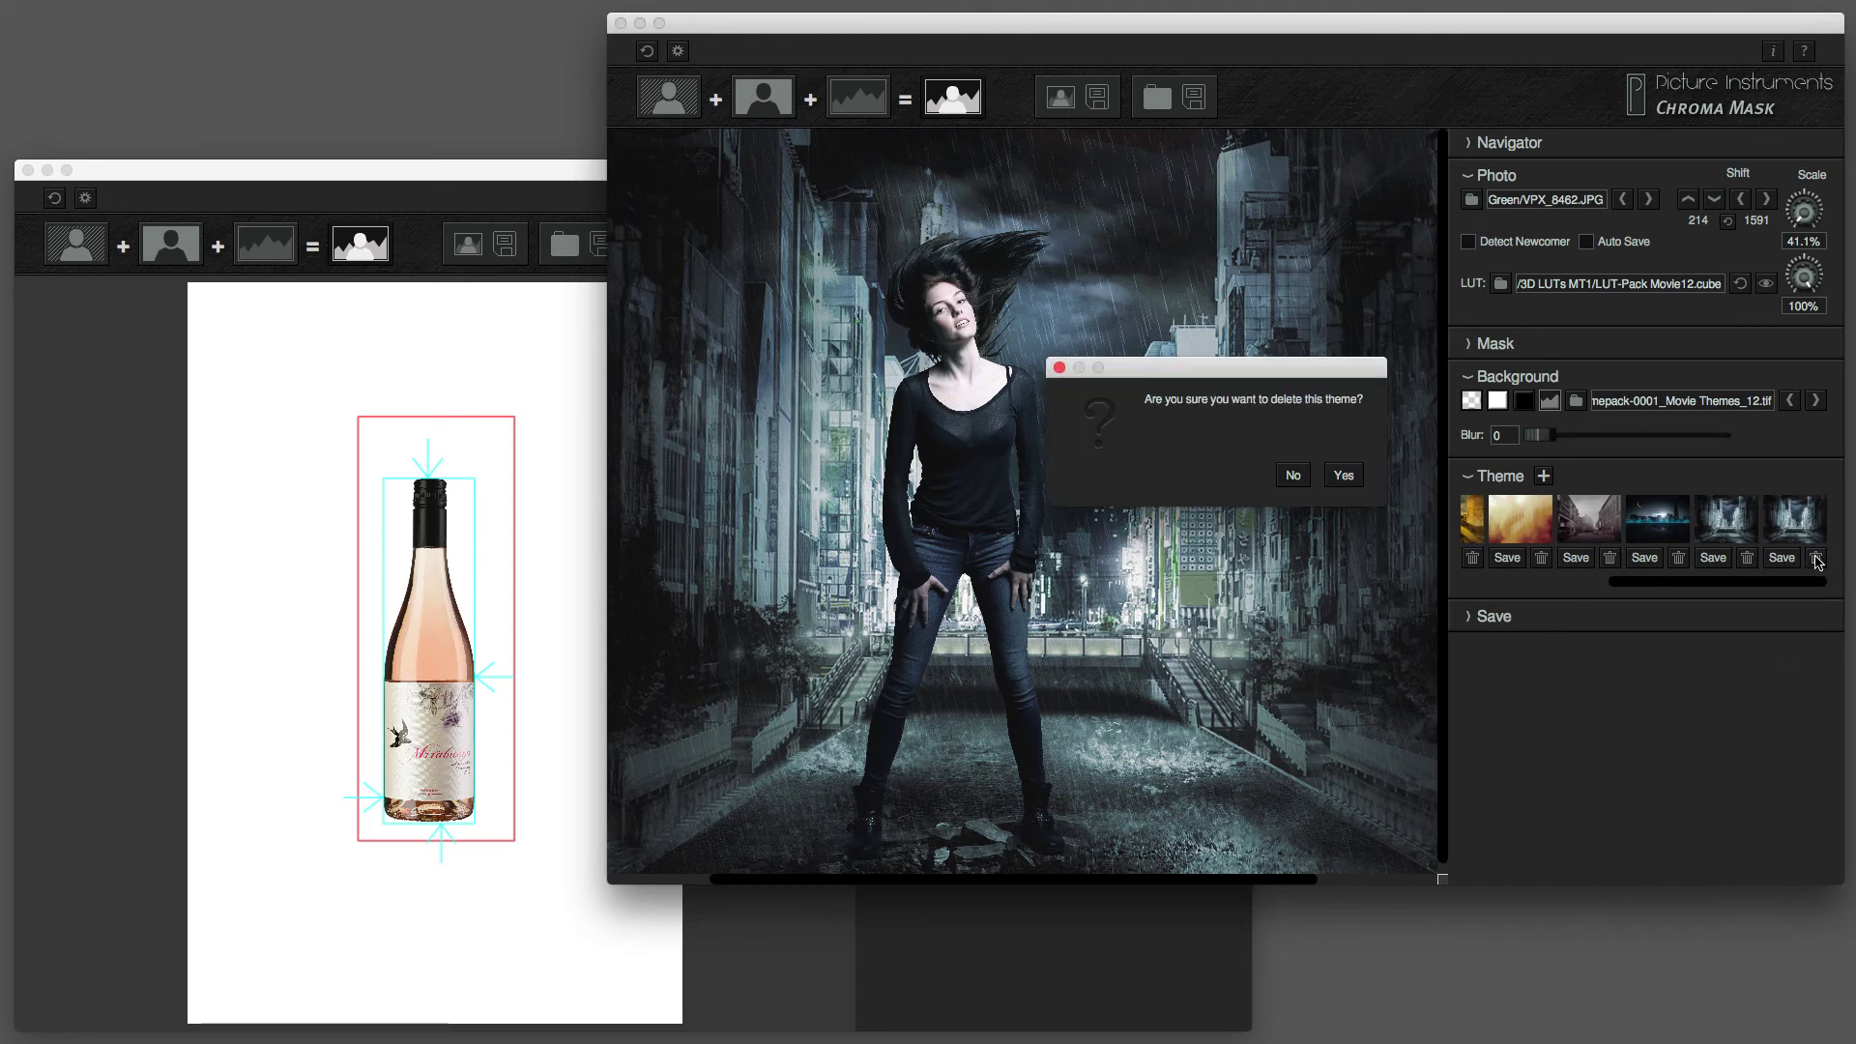
click(1343, 477)
scroll(1612, 541, left, 5)
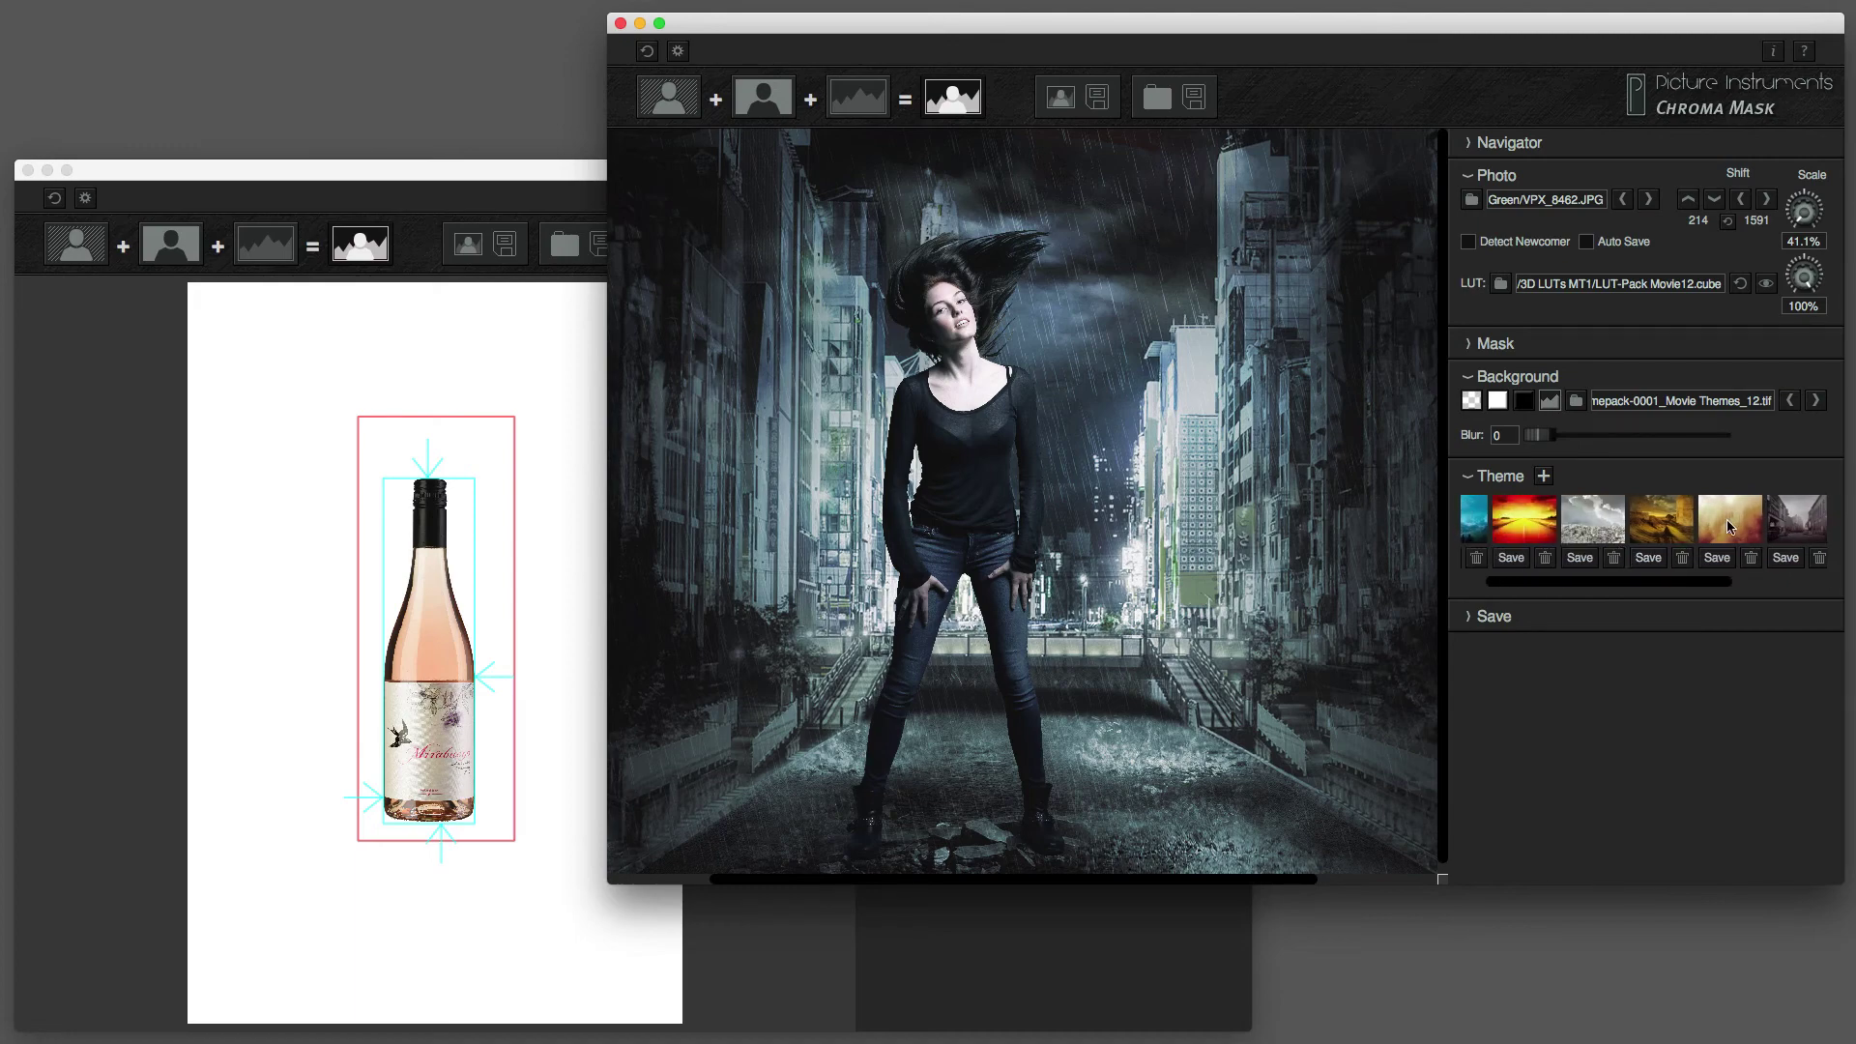
click(1529, 525)
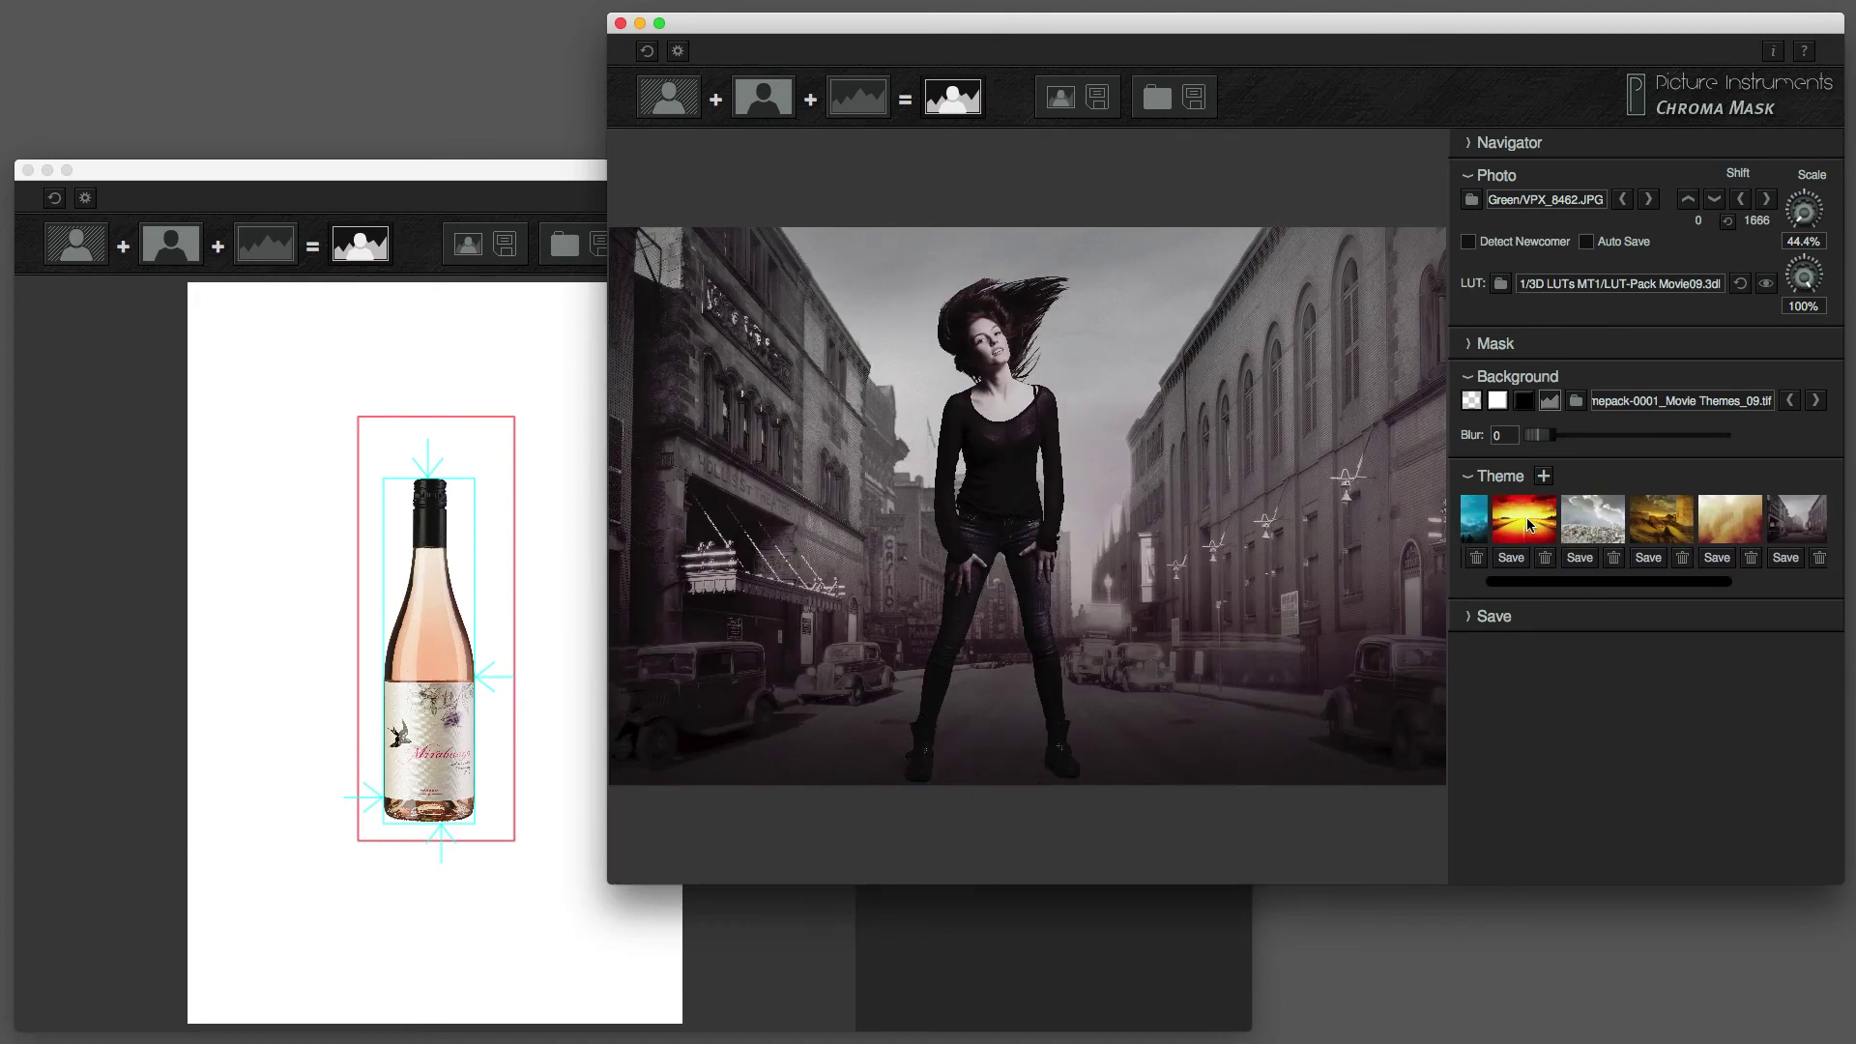
click(1529, 525)
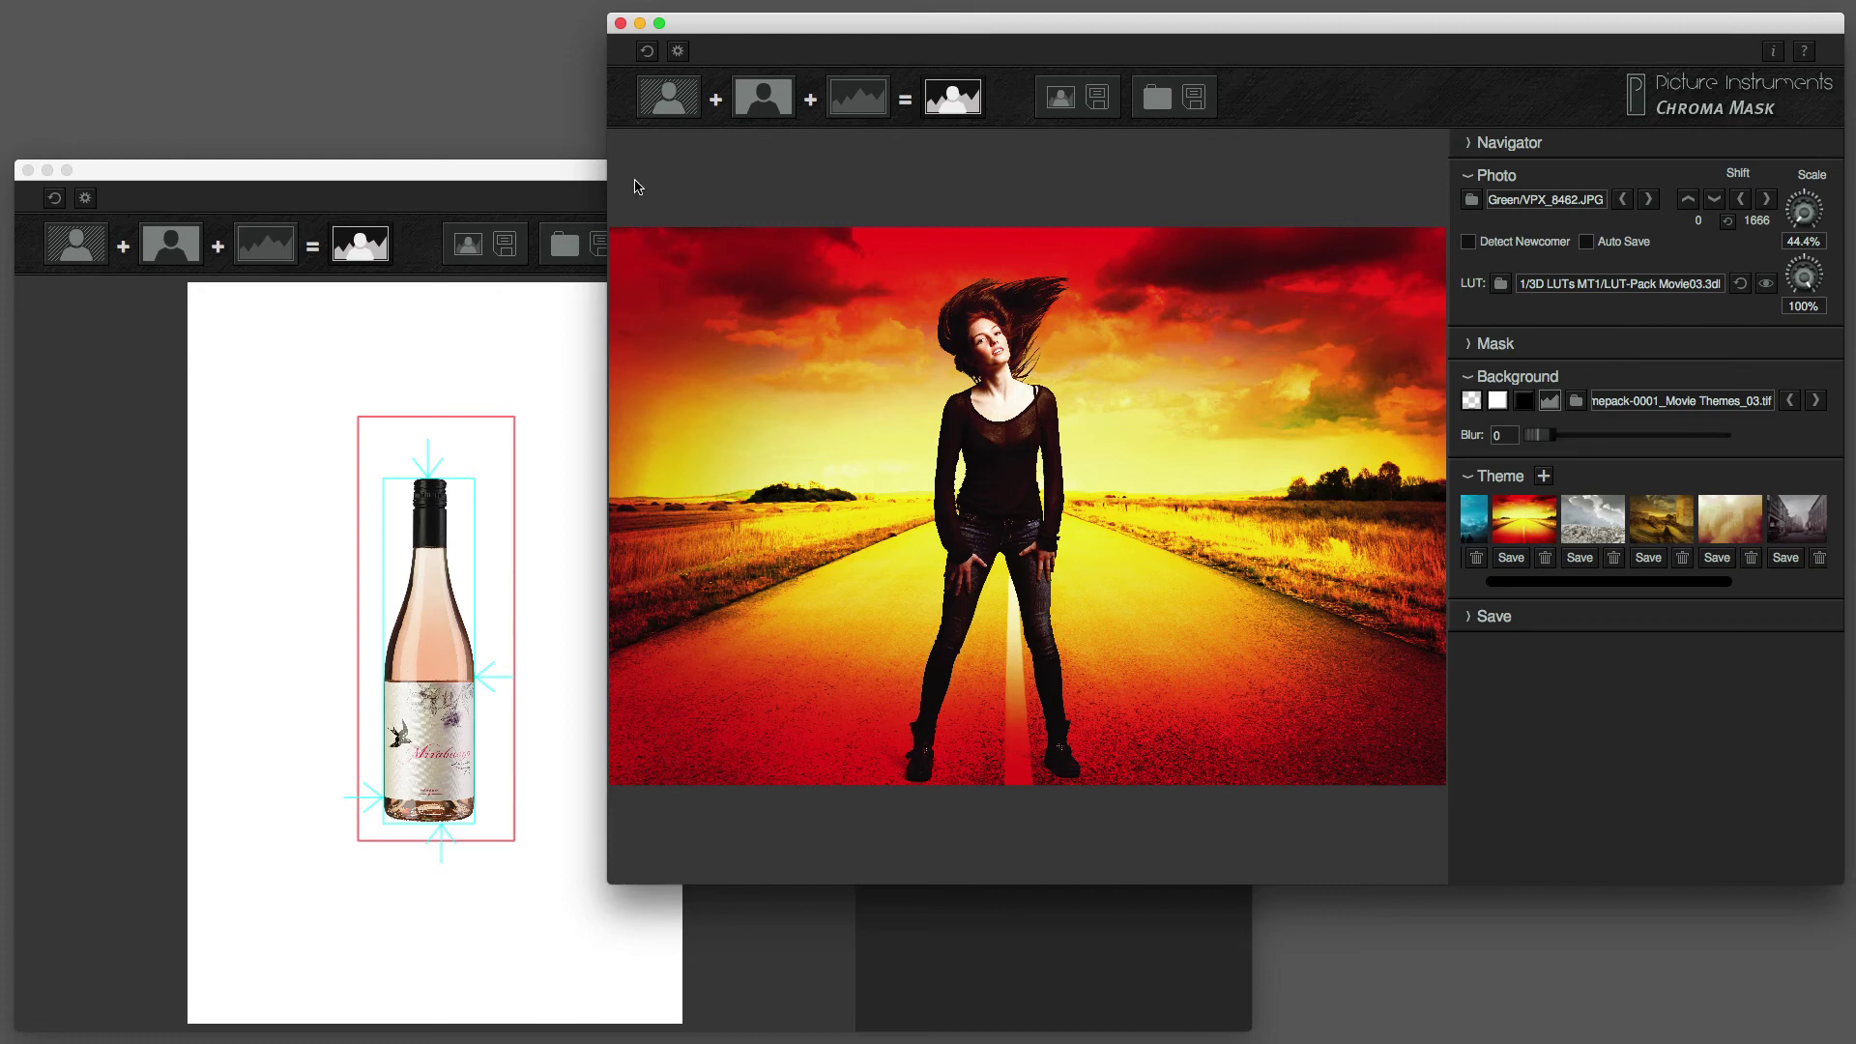
Switch to Mask Integrator, collapse the save settings, expand the photo and mask settings, and load the photo DSC_0345.JPG.
click(585, 166)
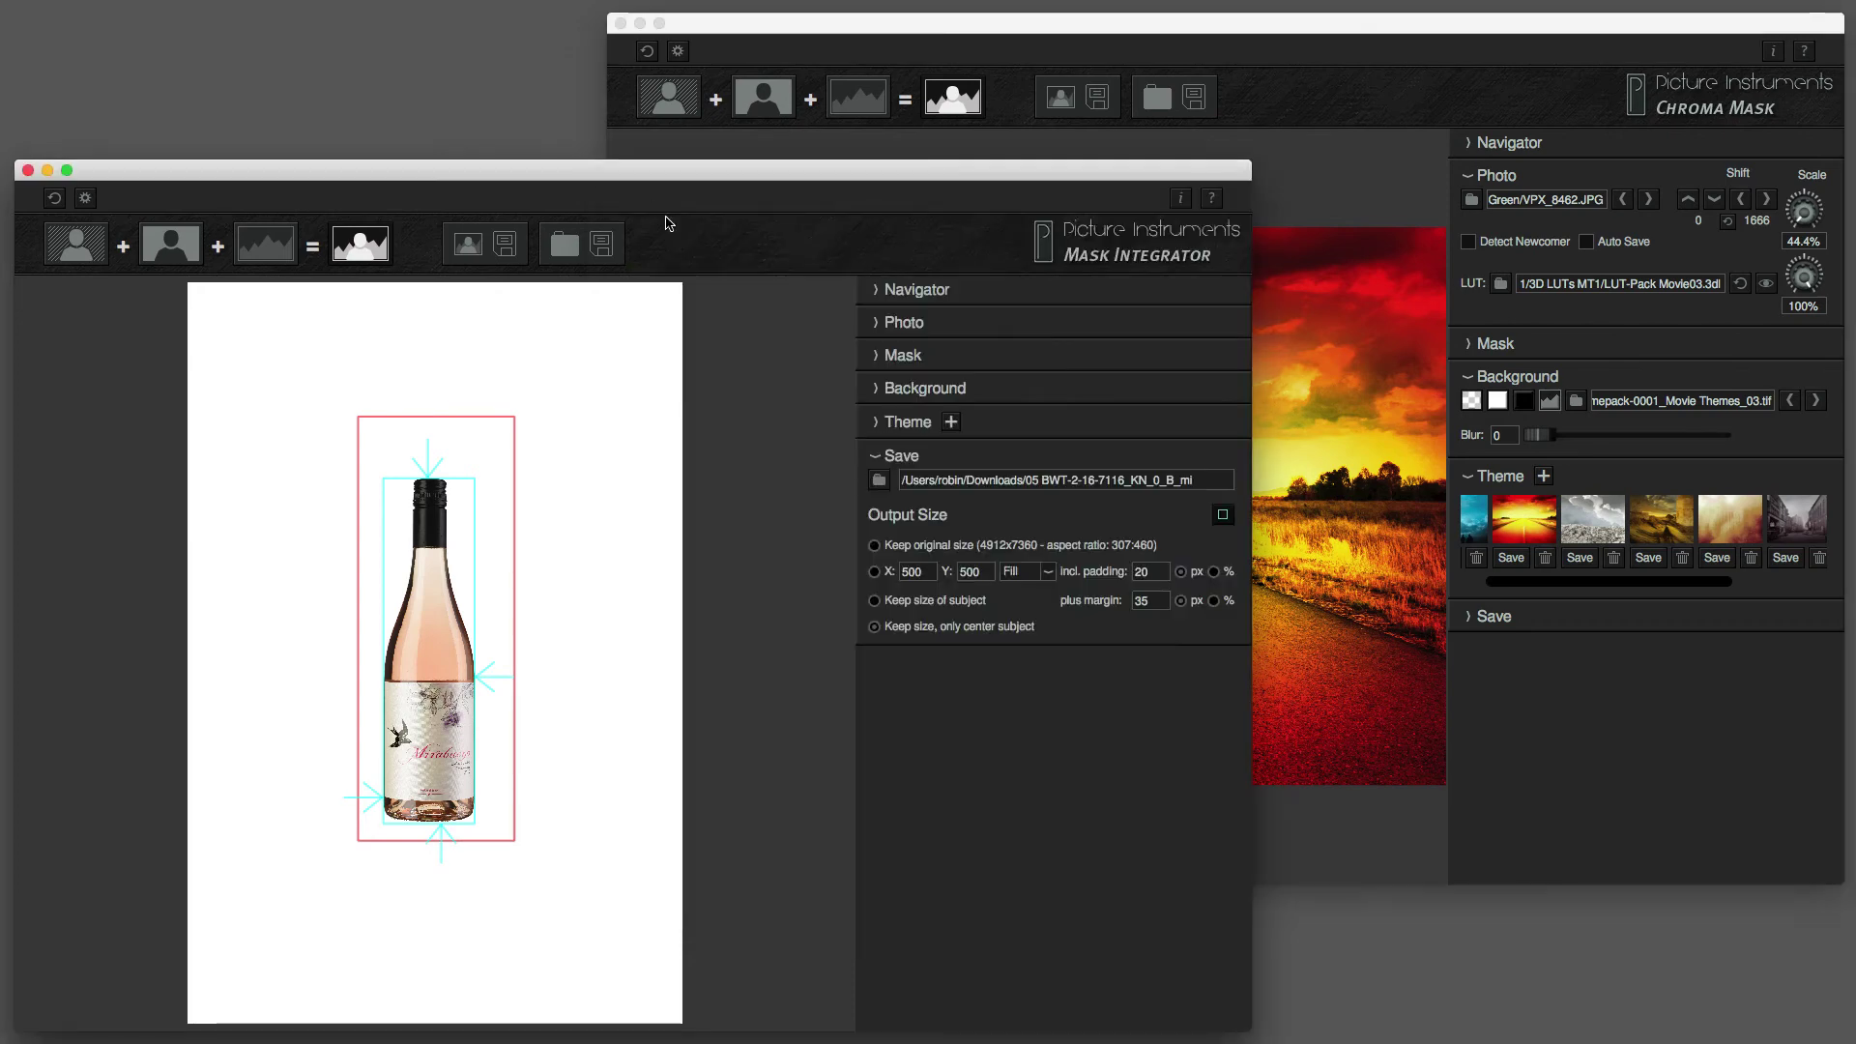
click(882, 457)
click(879, 324)
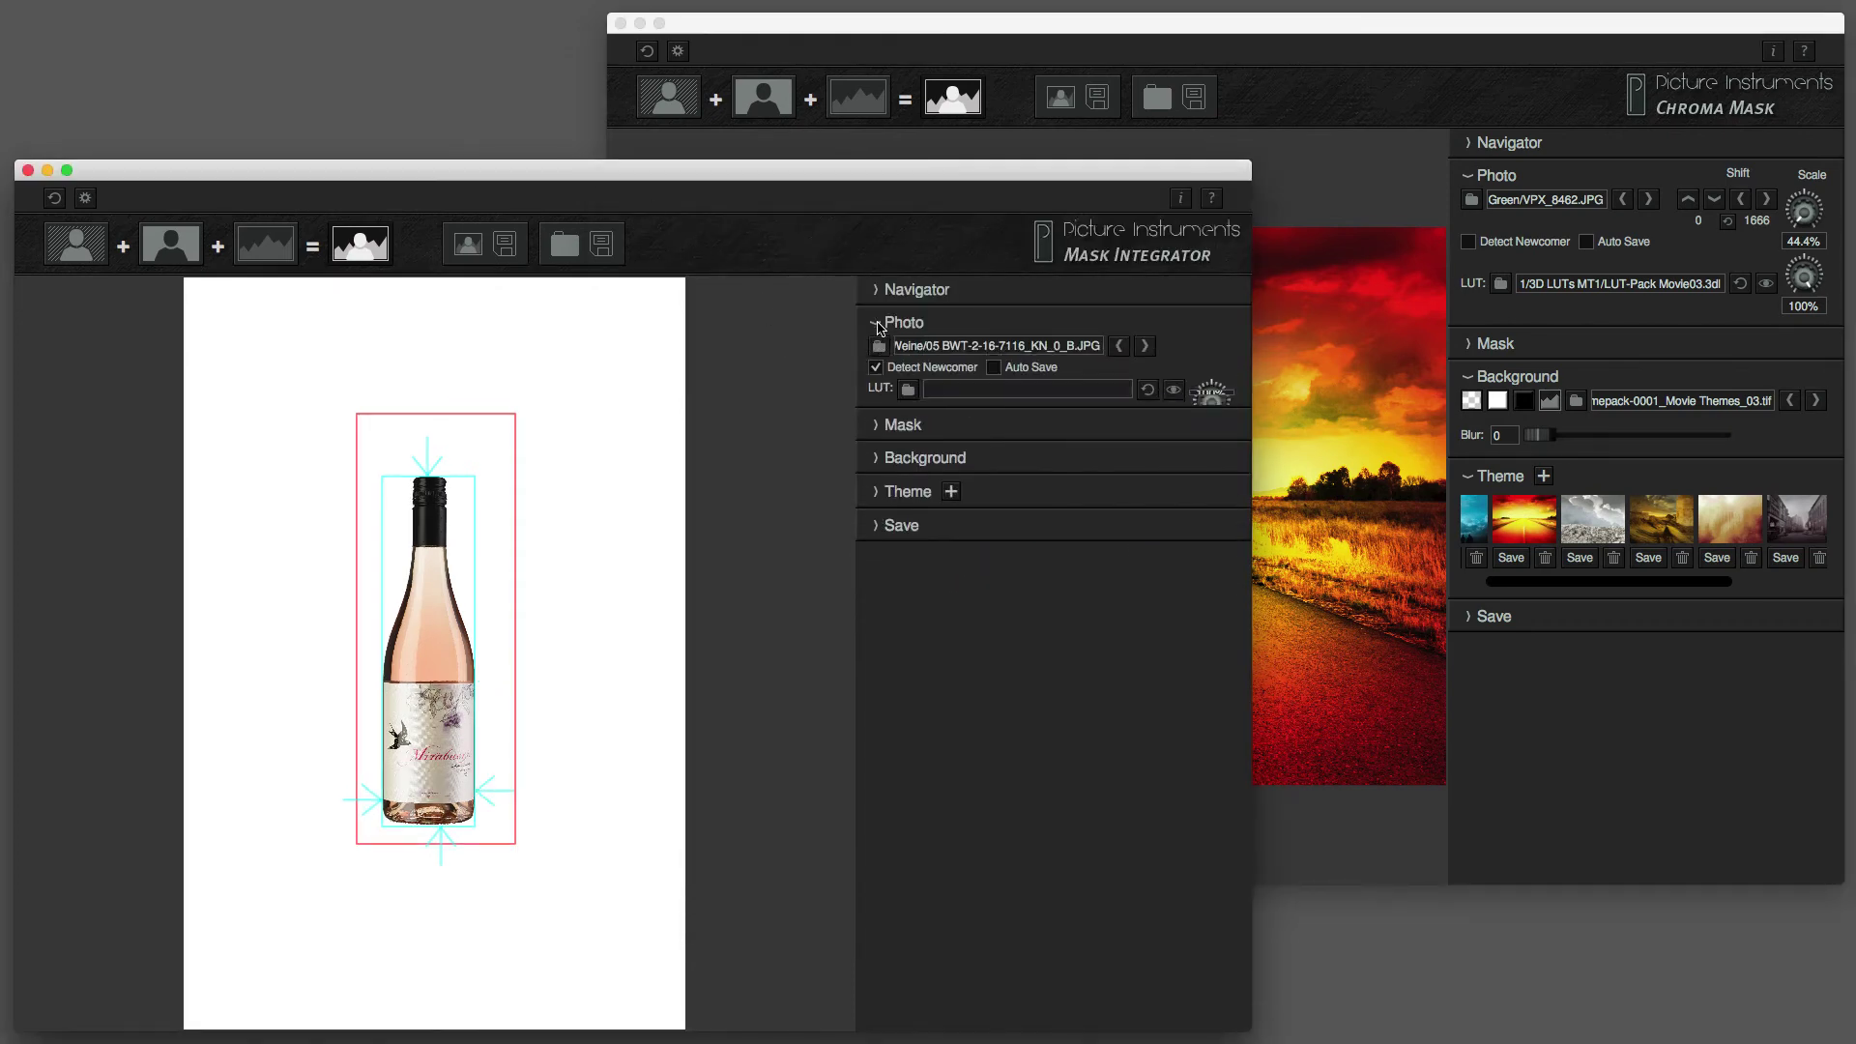
click(875, 491)
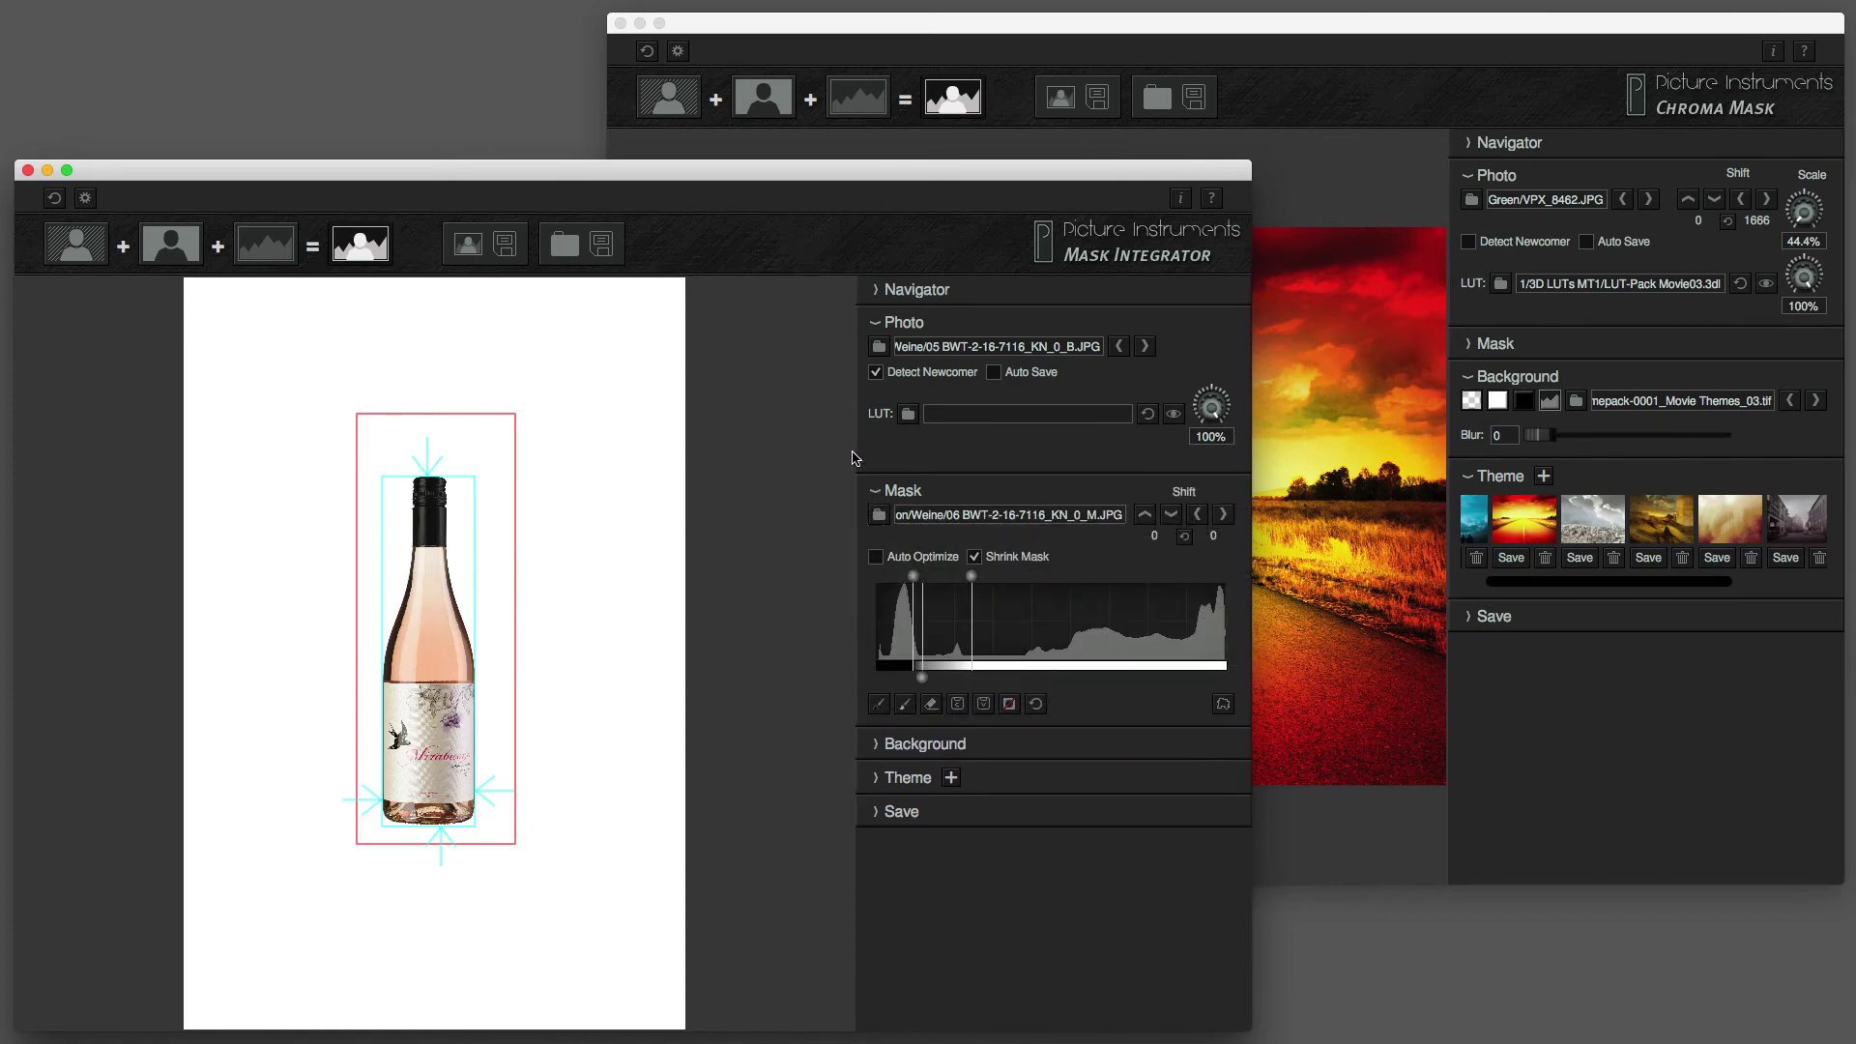
click(1144, 347)
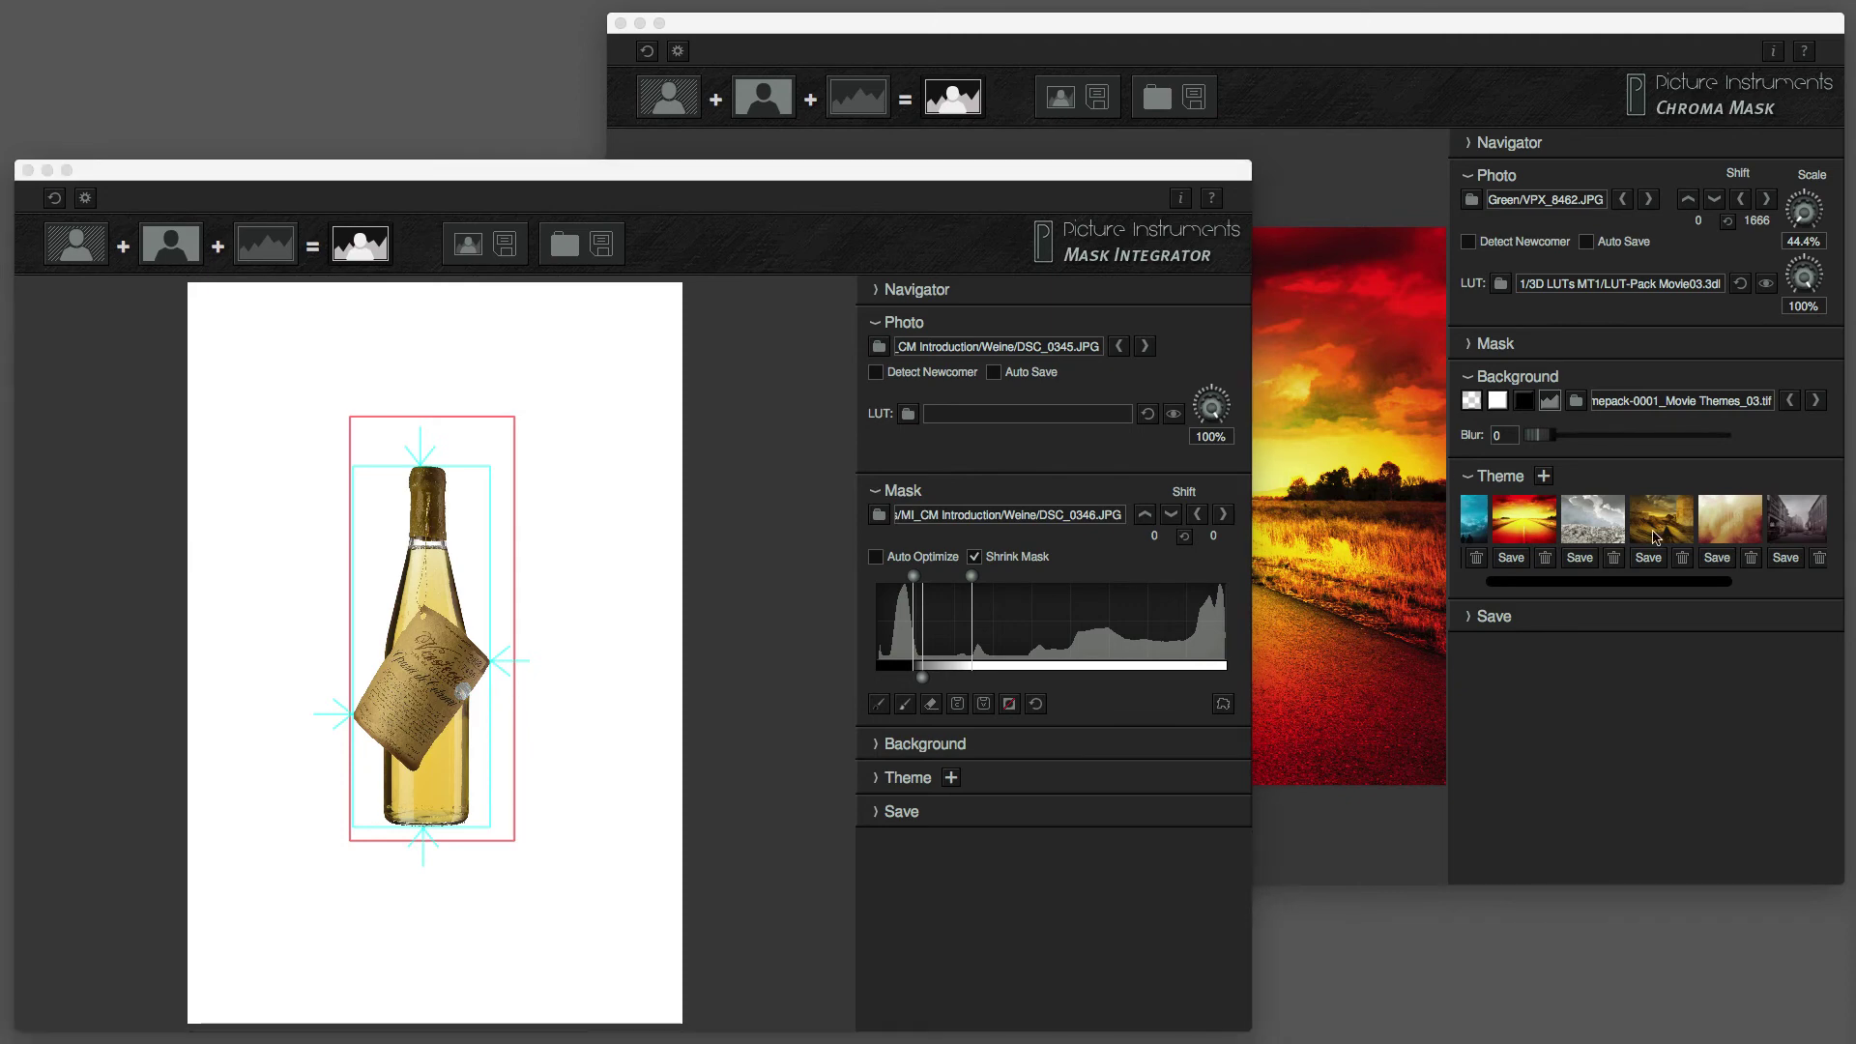
Bring the Weine folder window into view beside Mask Integrator and enable Detect Newcomer for the photos.
drag(1855, 536, 1448, 541)
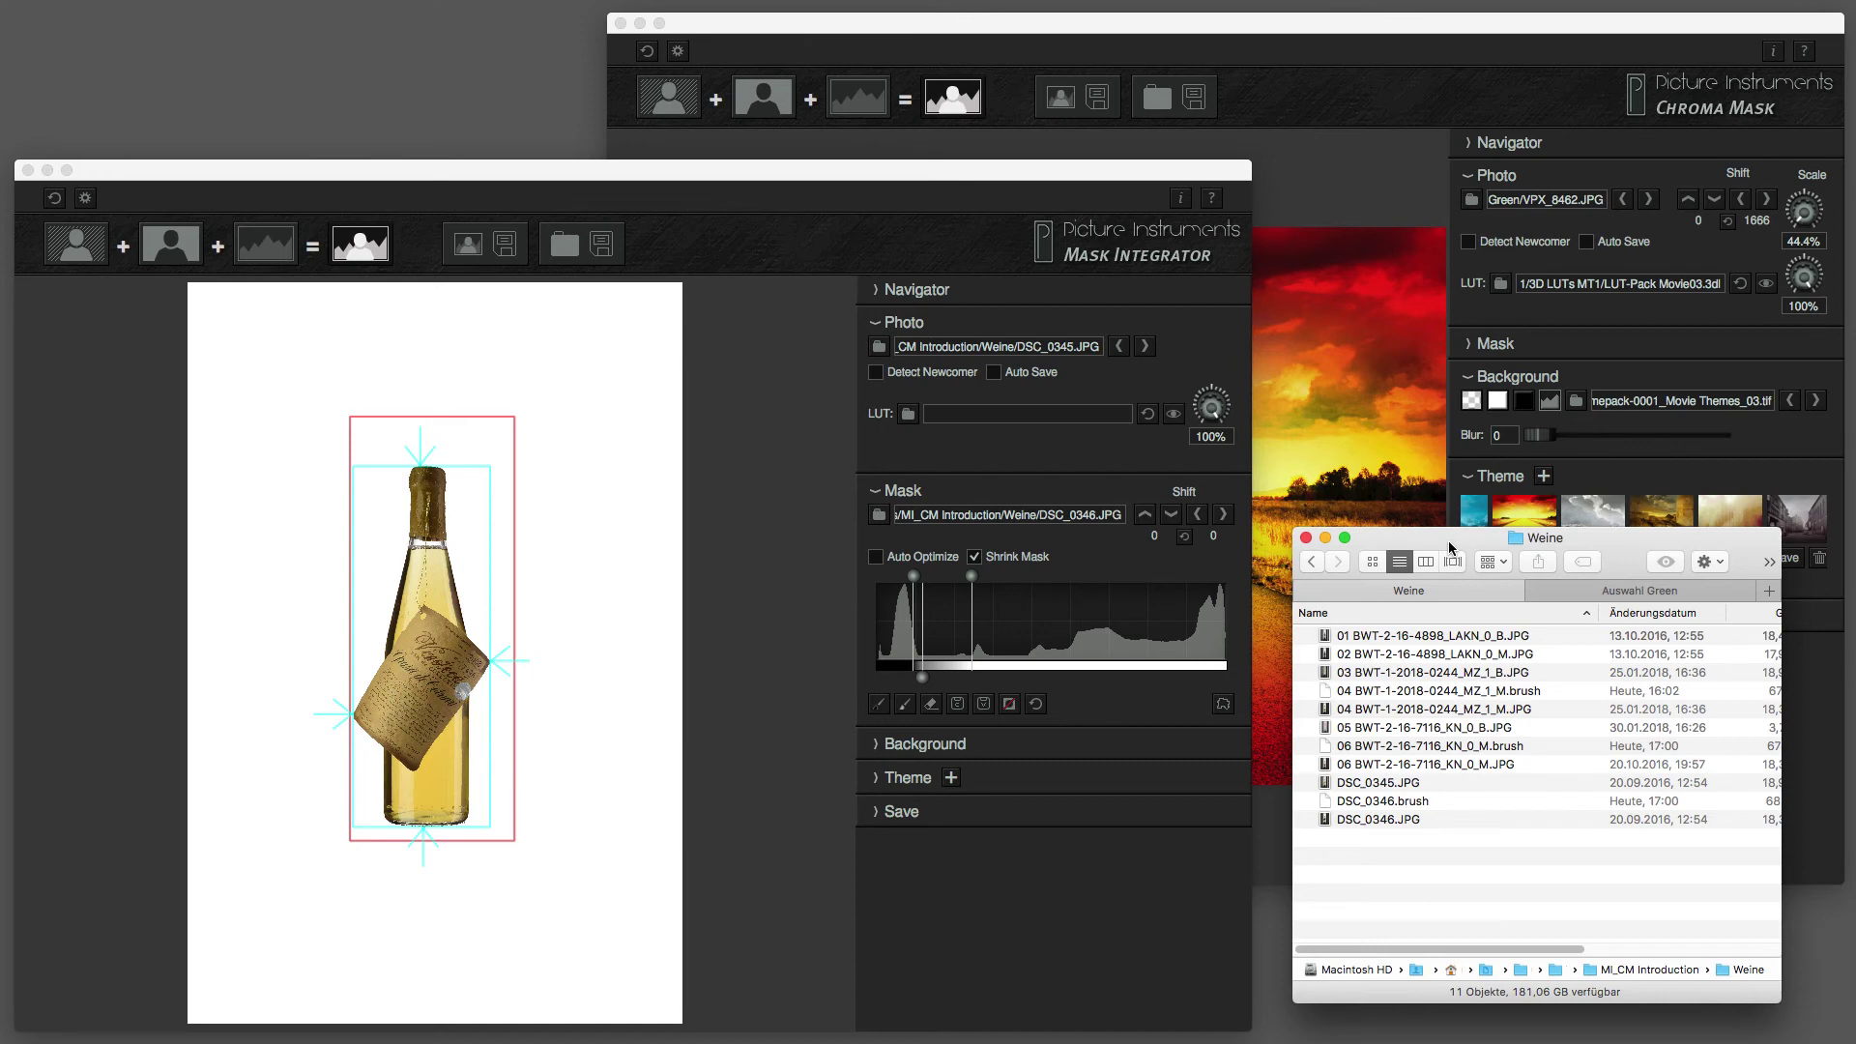
click(876, 374)
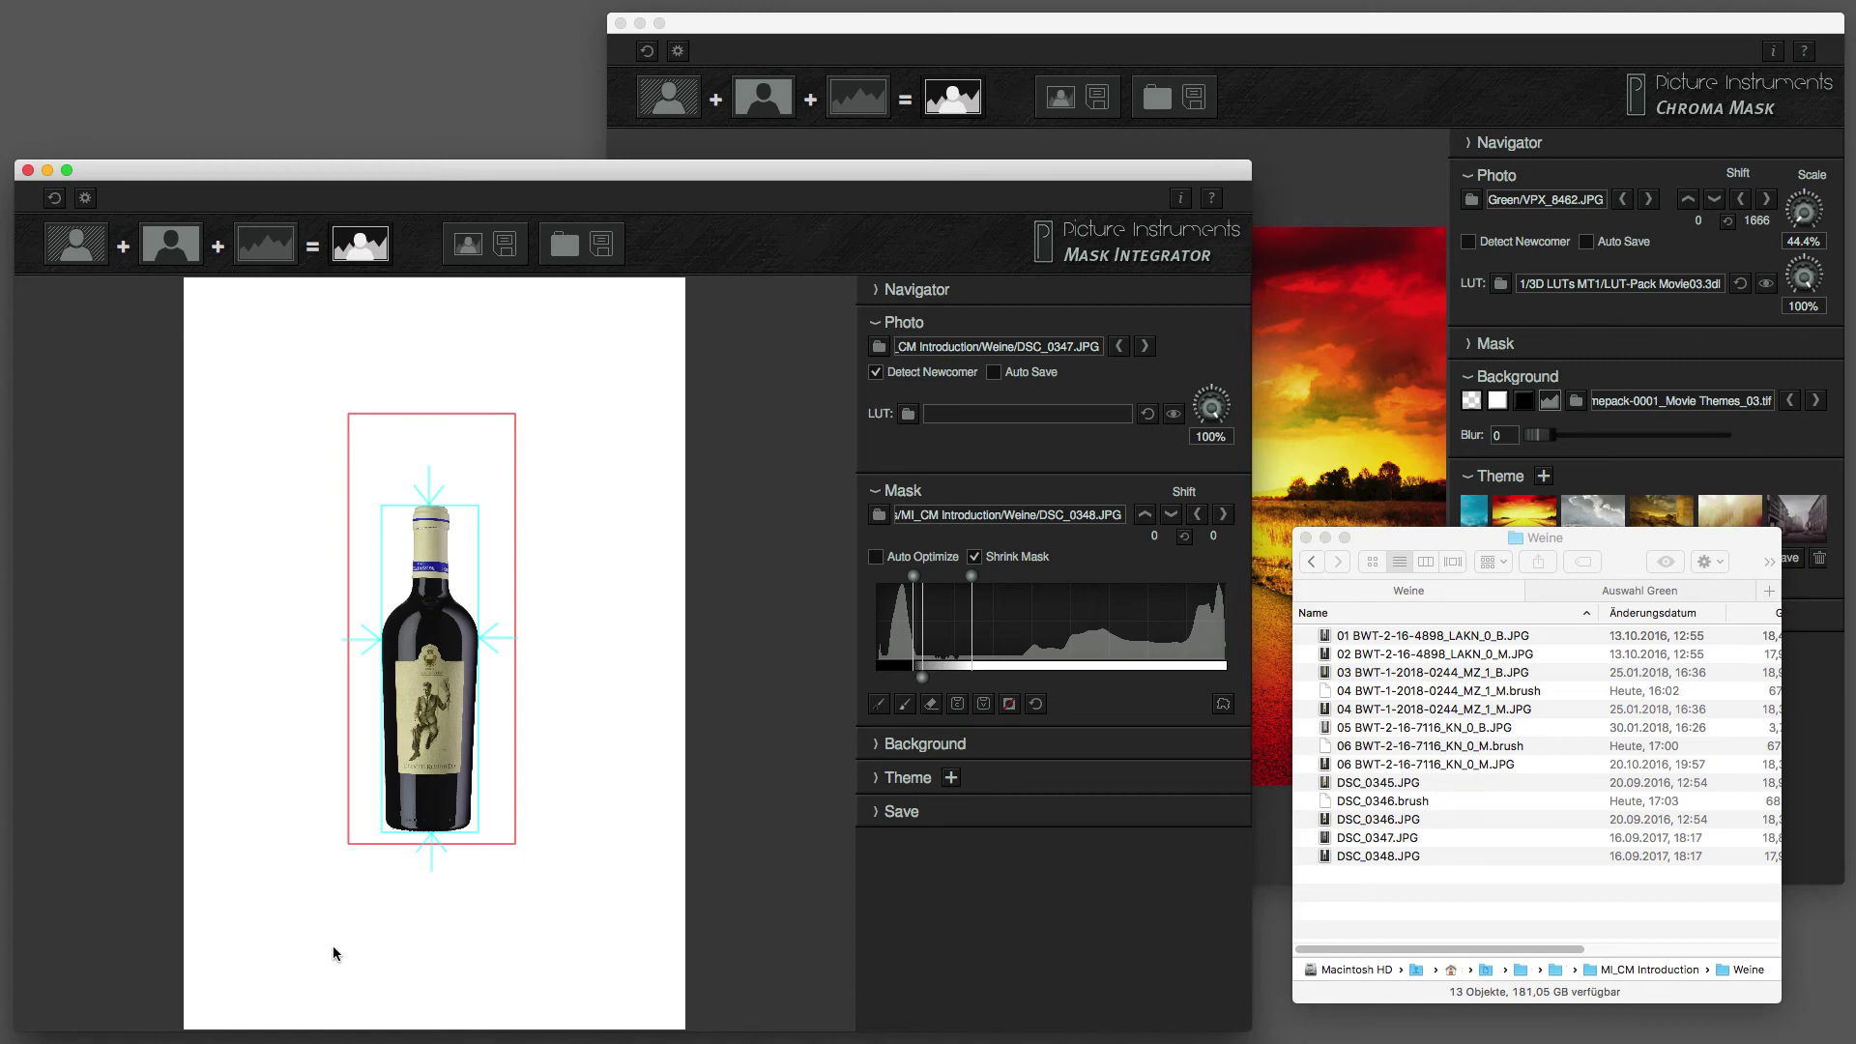
Expand the Navigator, open the separate preview window of the wine bottle and move it off to a second display.
click(876, 291)
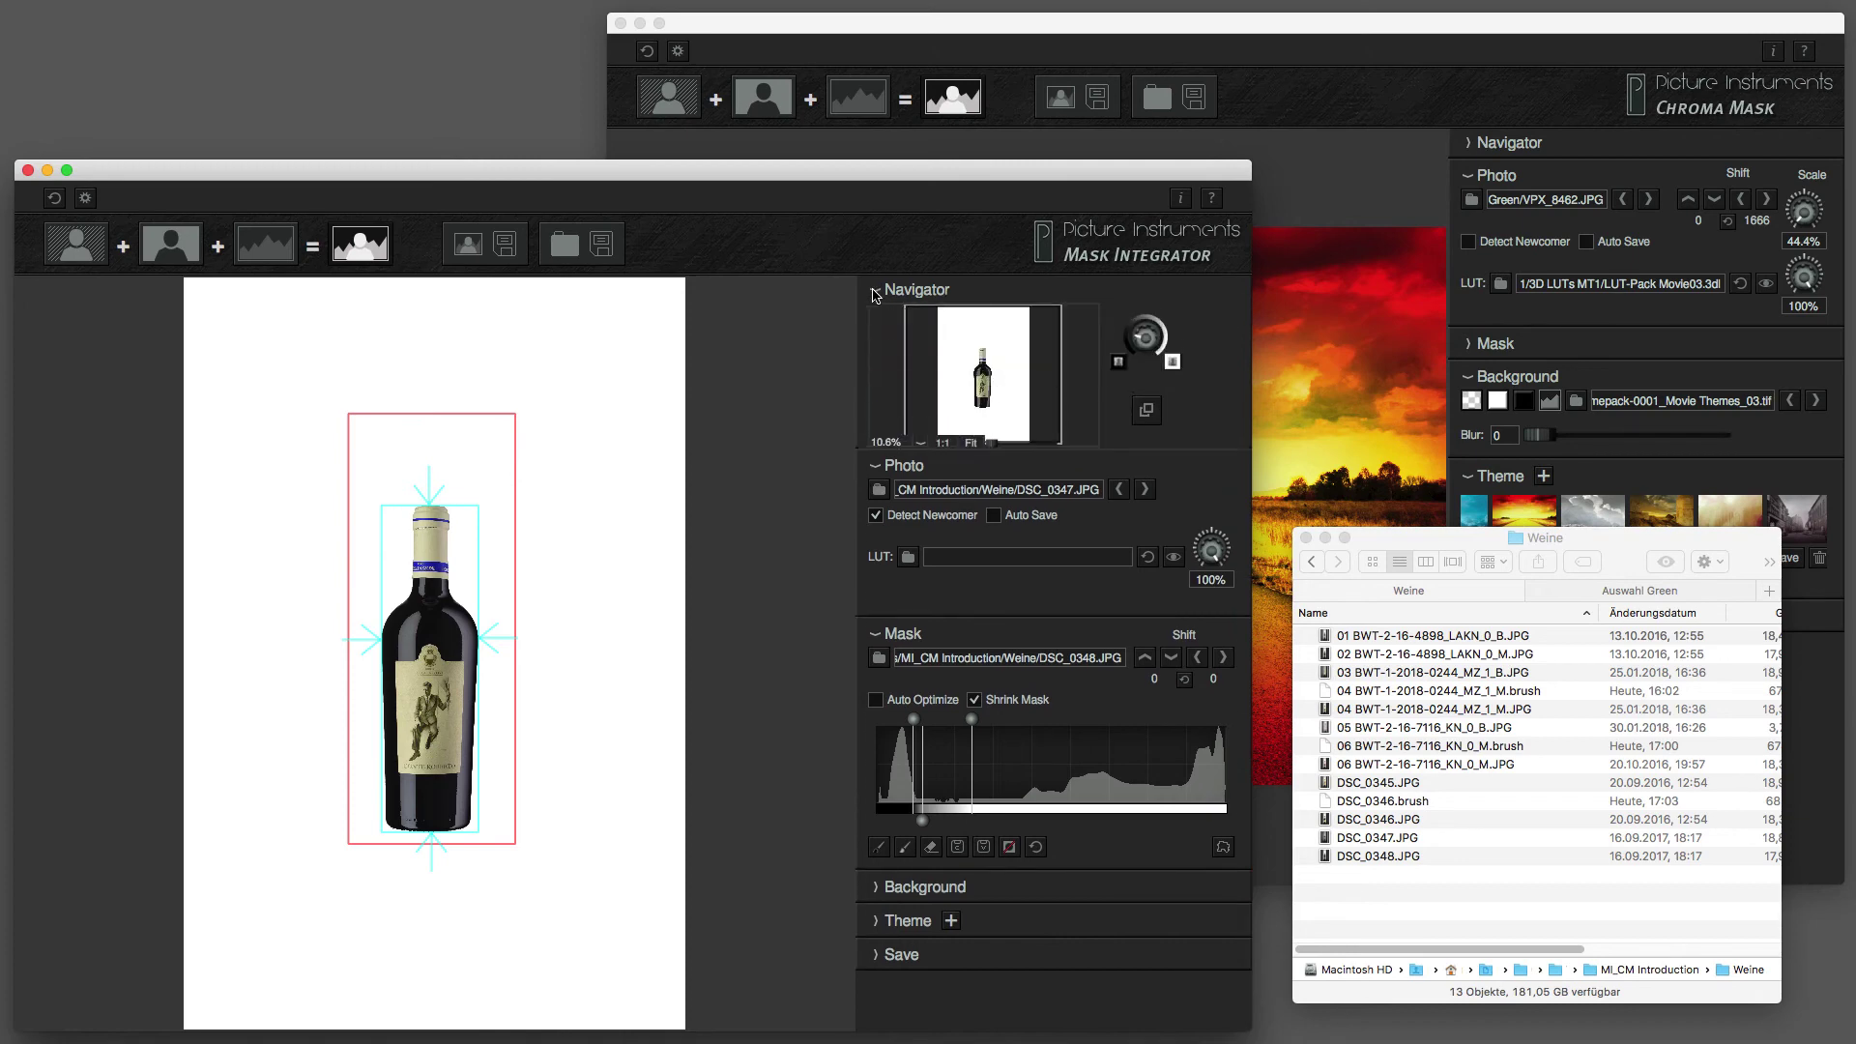
click(1146, 425)
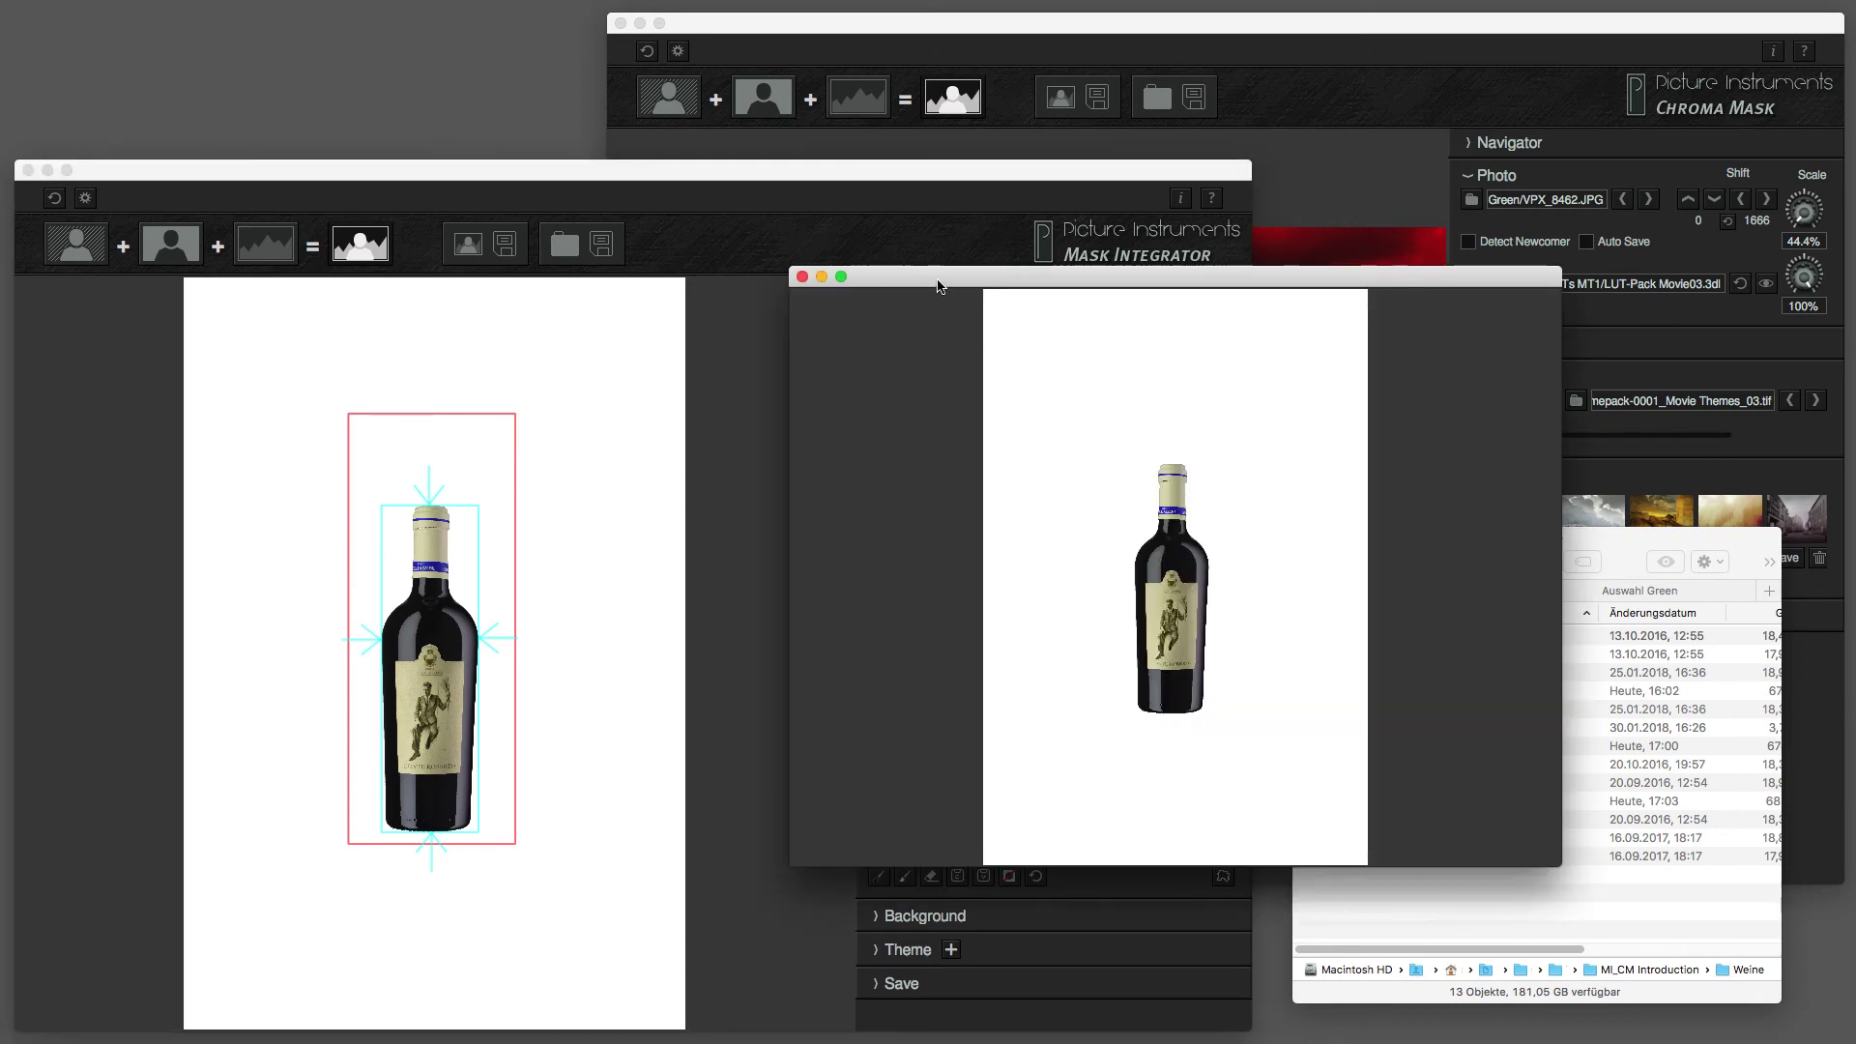
drag(936, 281, 1854, 435)
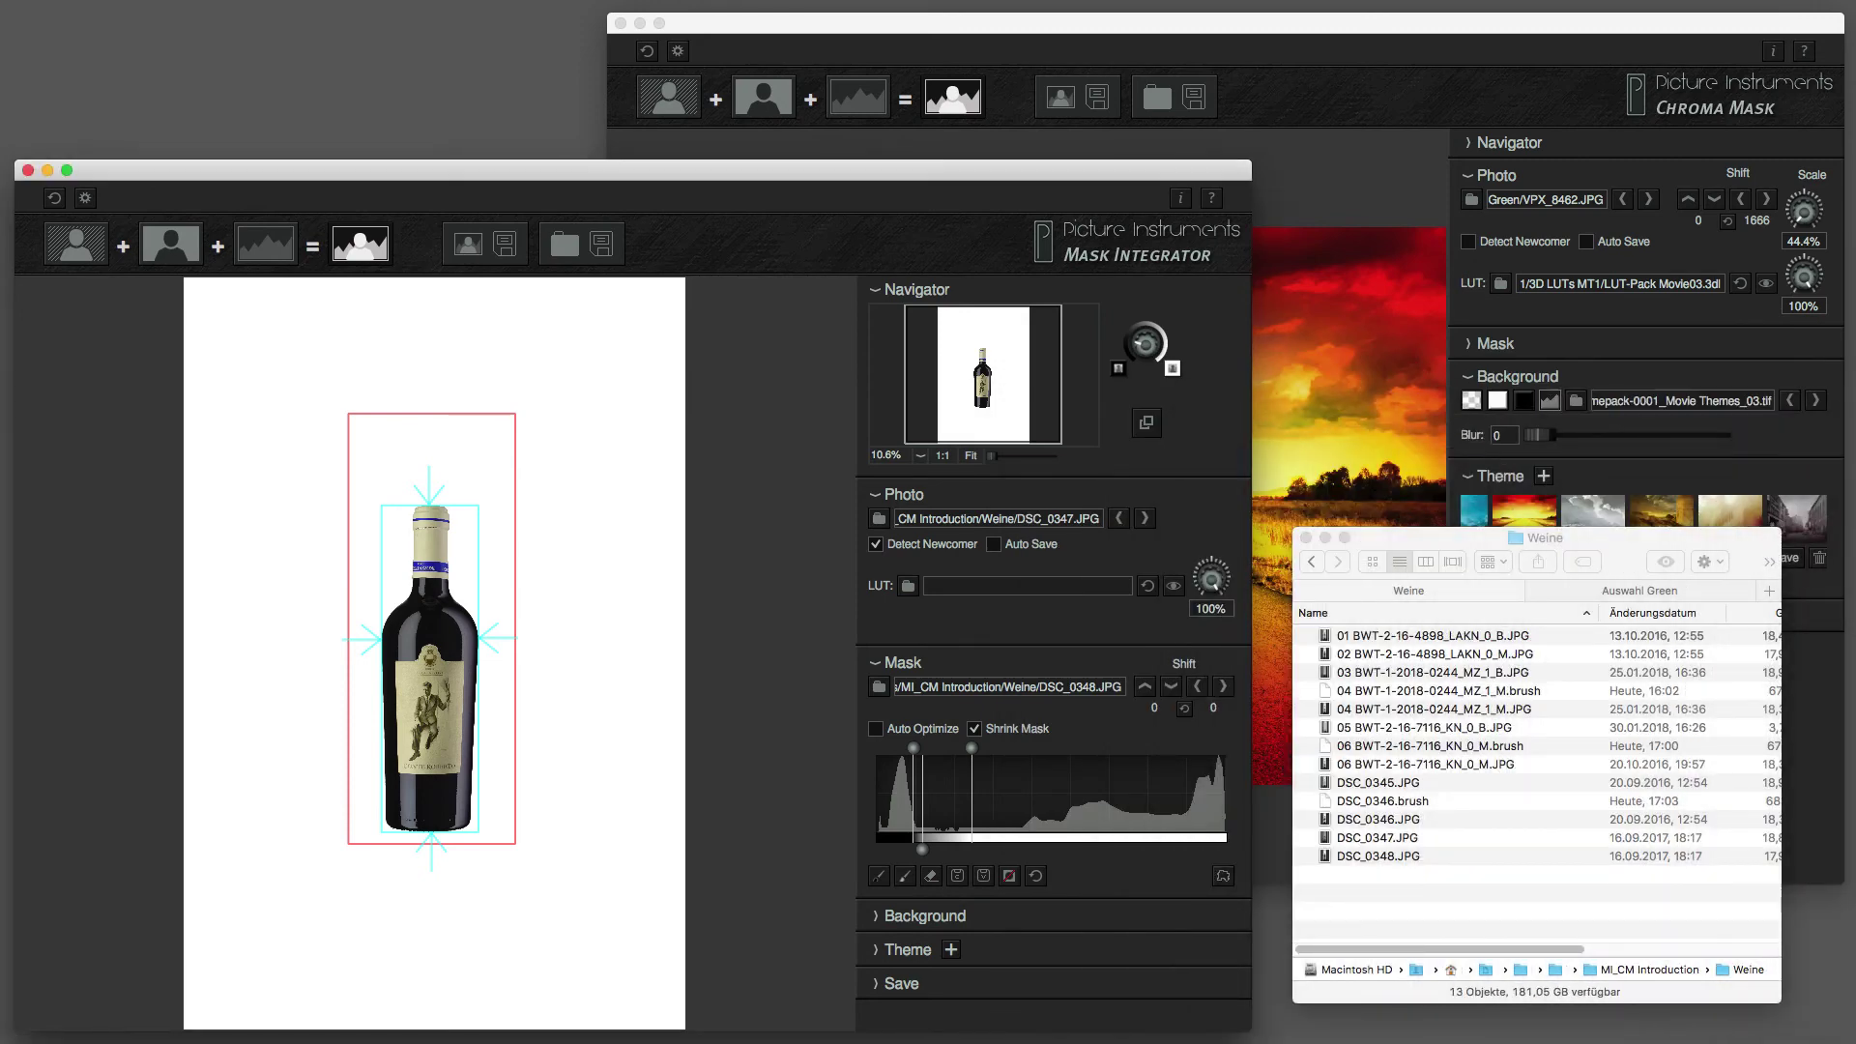
Select DSC_0348.JPG in the Weine folder and enable Auto Save in the Mask Integrator photo settings.
click(1377, 856)
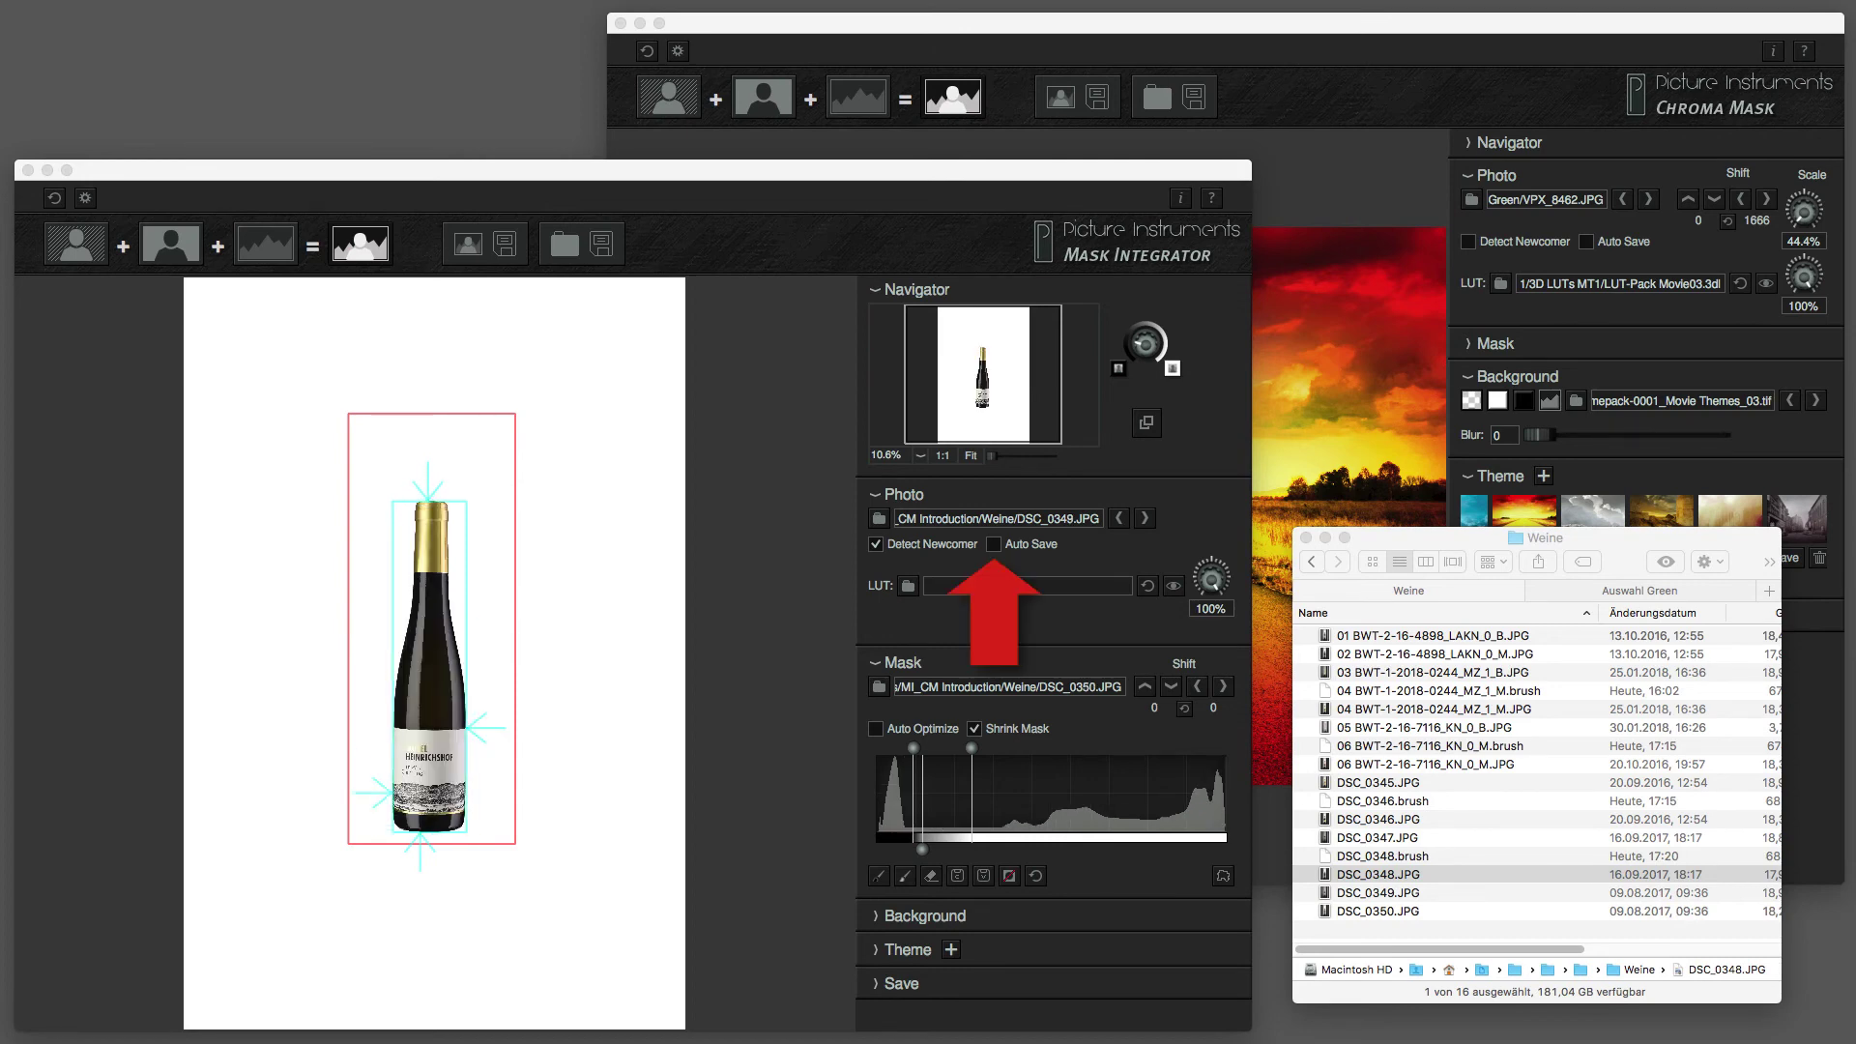
click(995, 545)
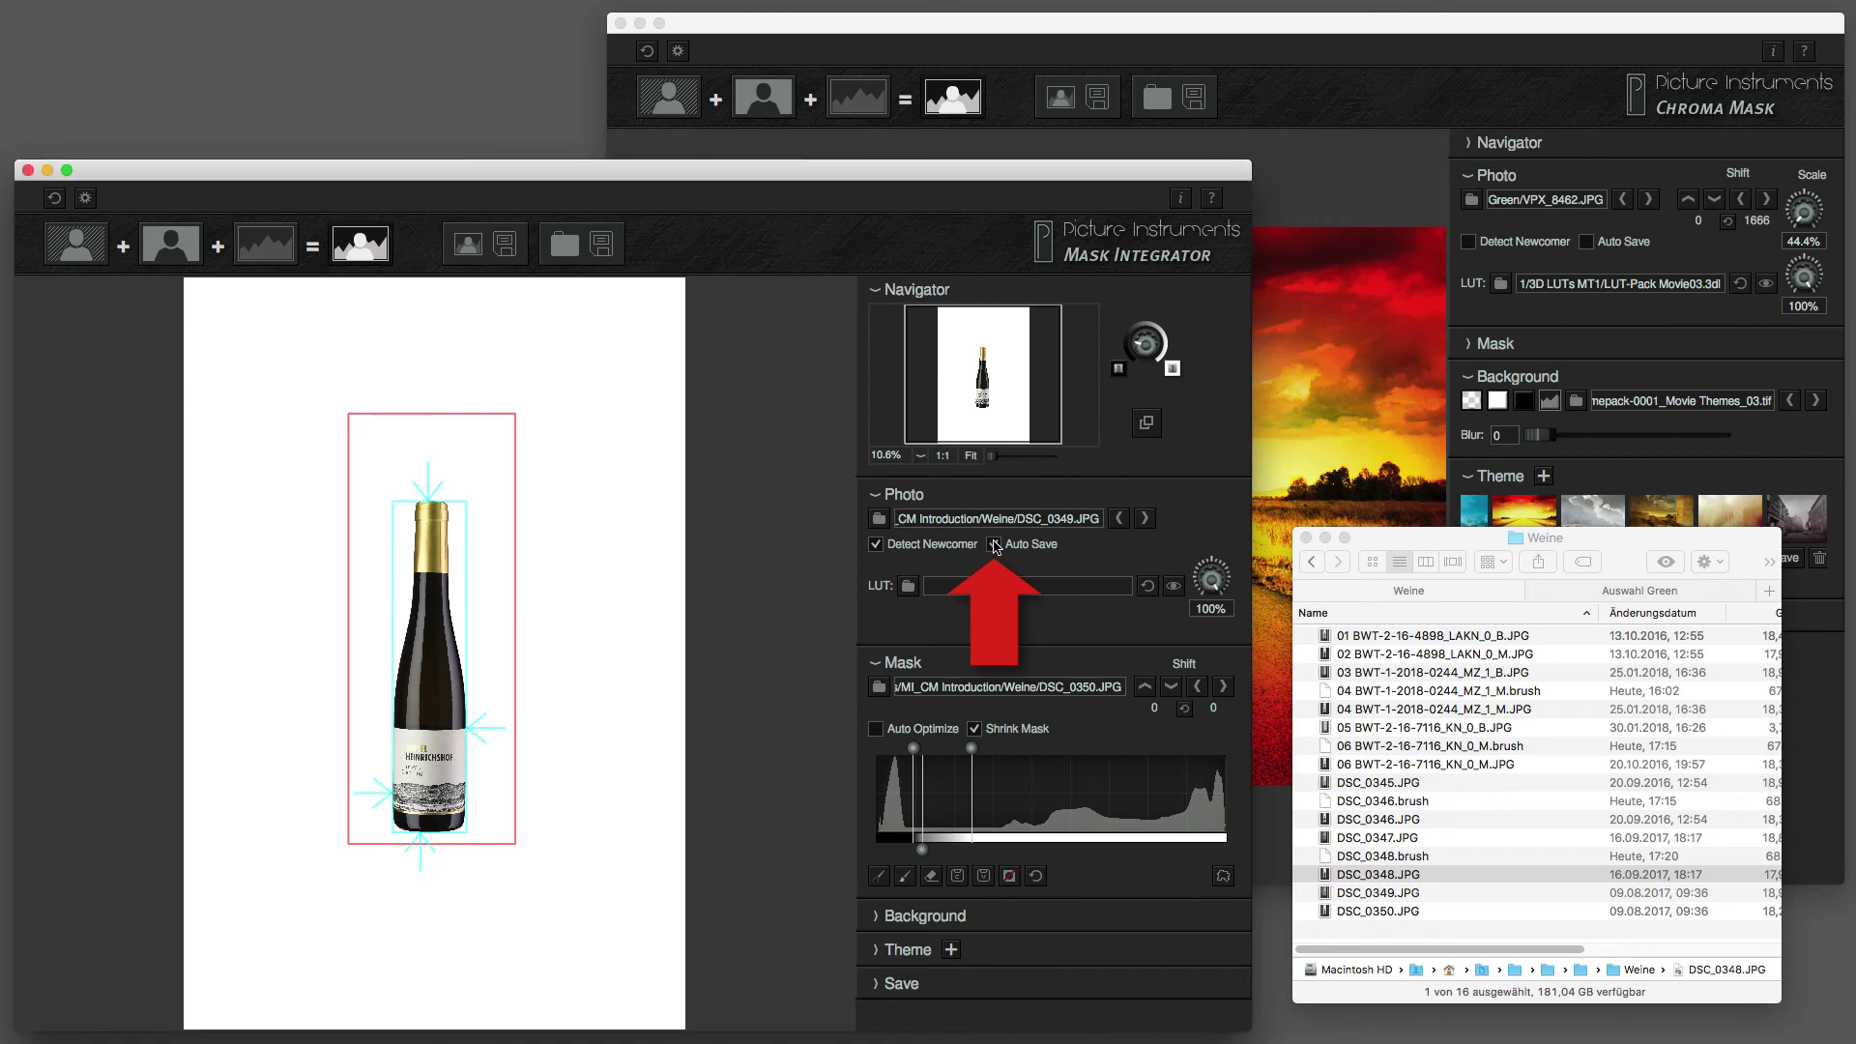
click(994, 545)
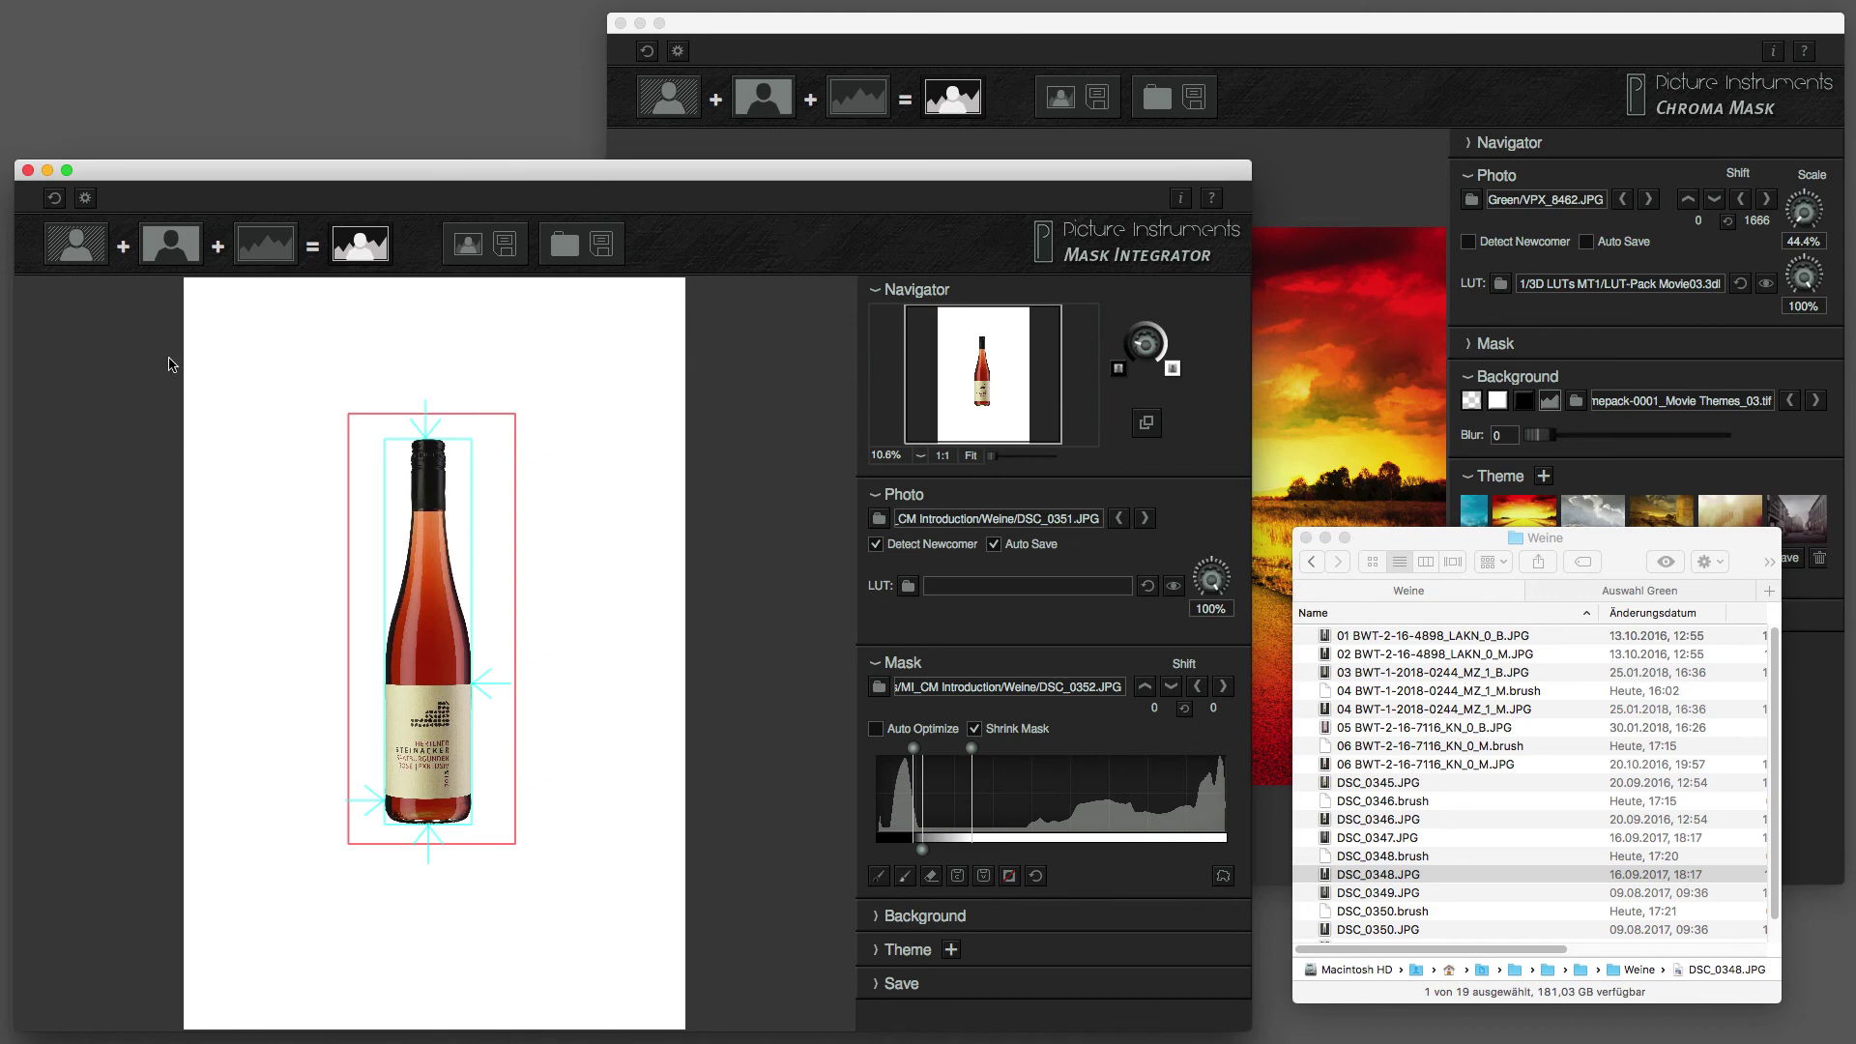
In the Mask Integrator settings, turn on "Auto save only immediately after loading an image" and turn it off again.
click(86, 198)
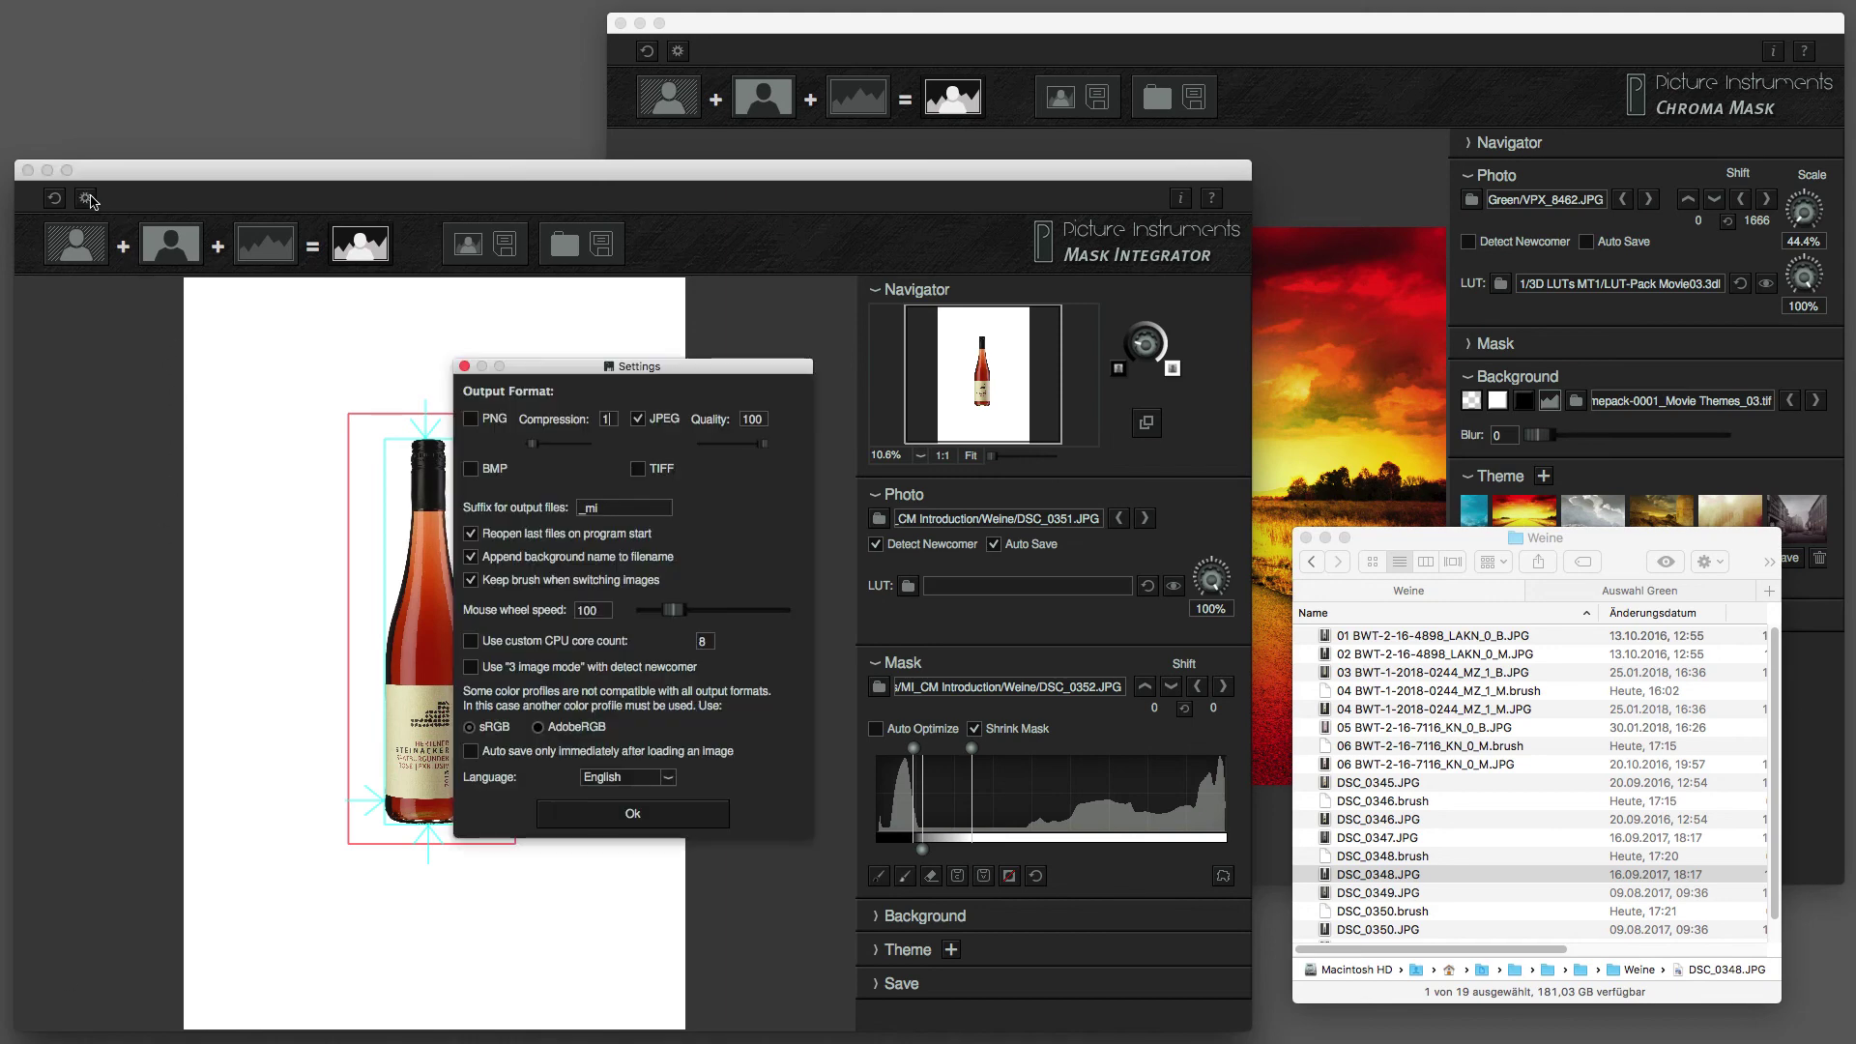
click(471, 753)
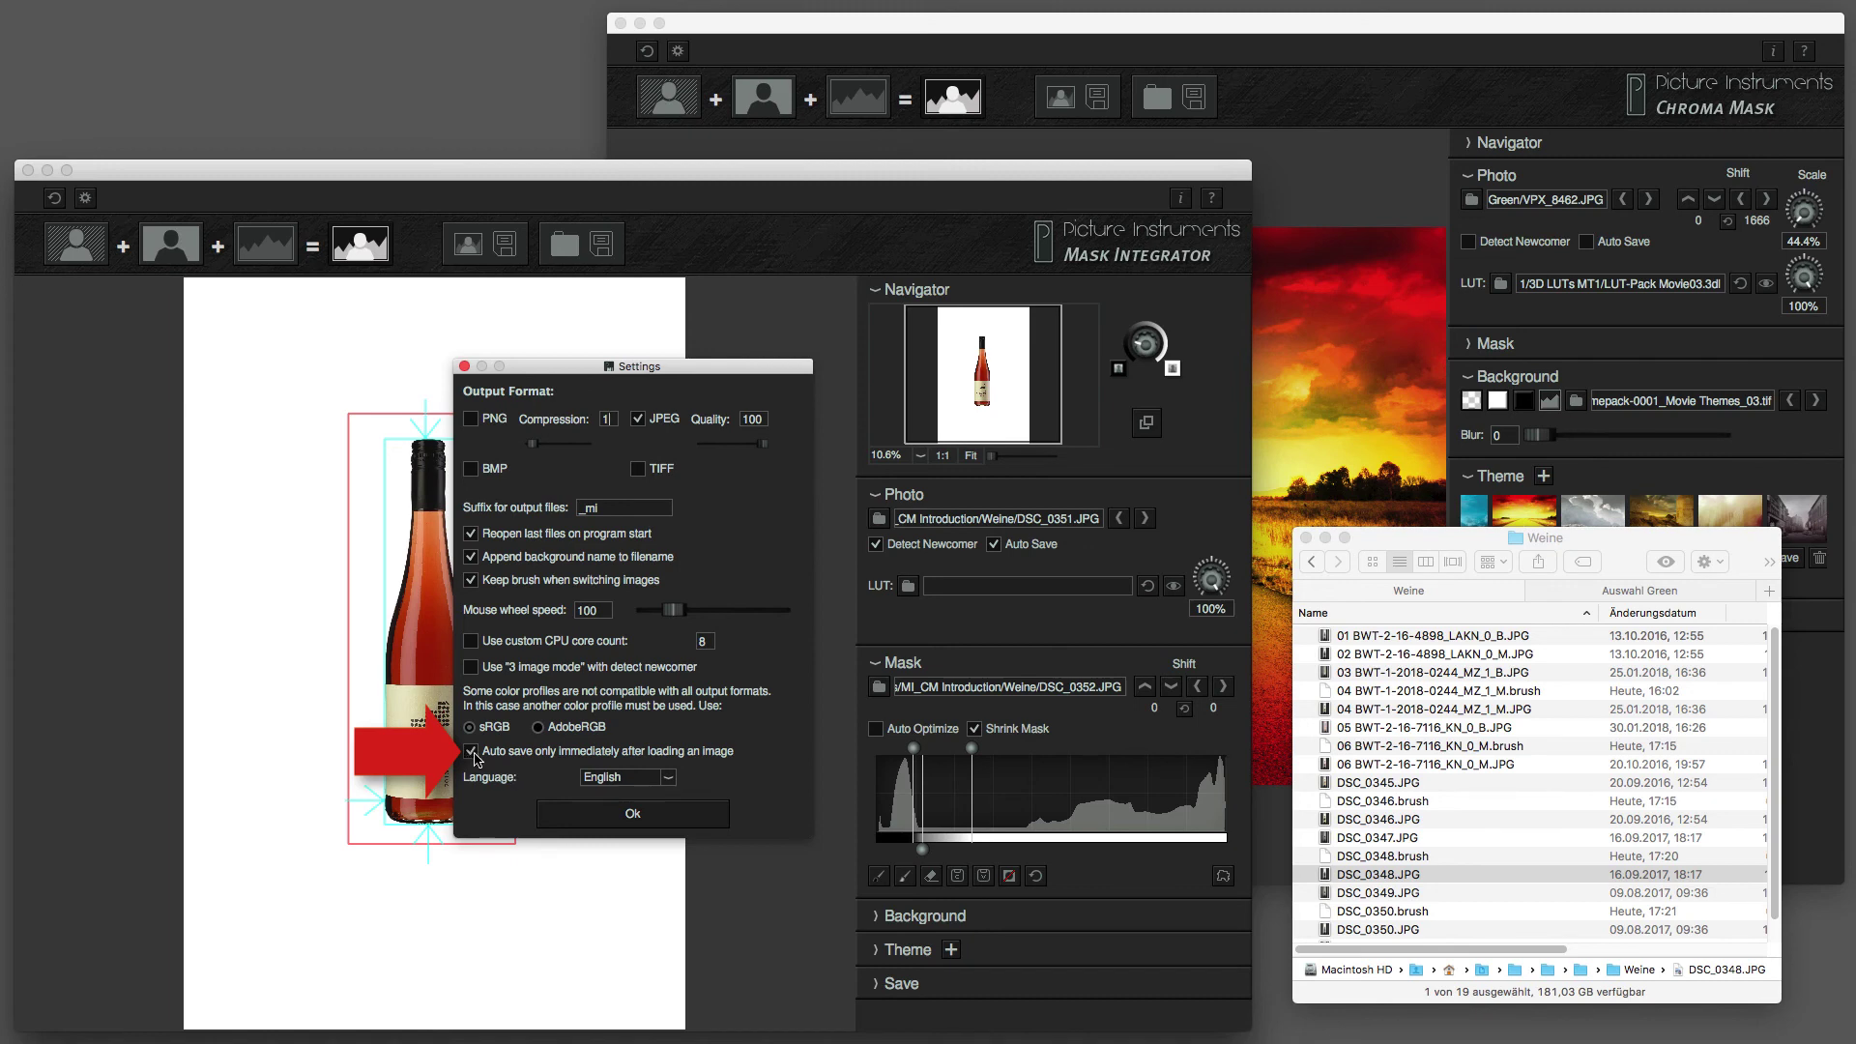
click(471, 751)
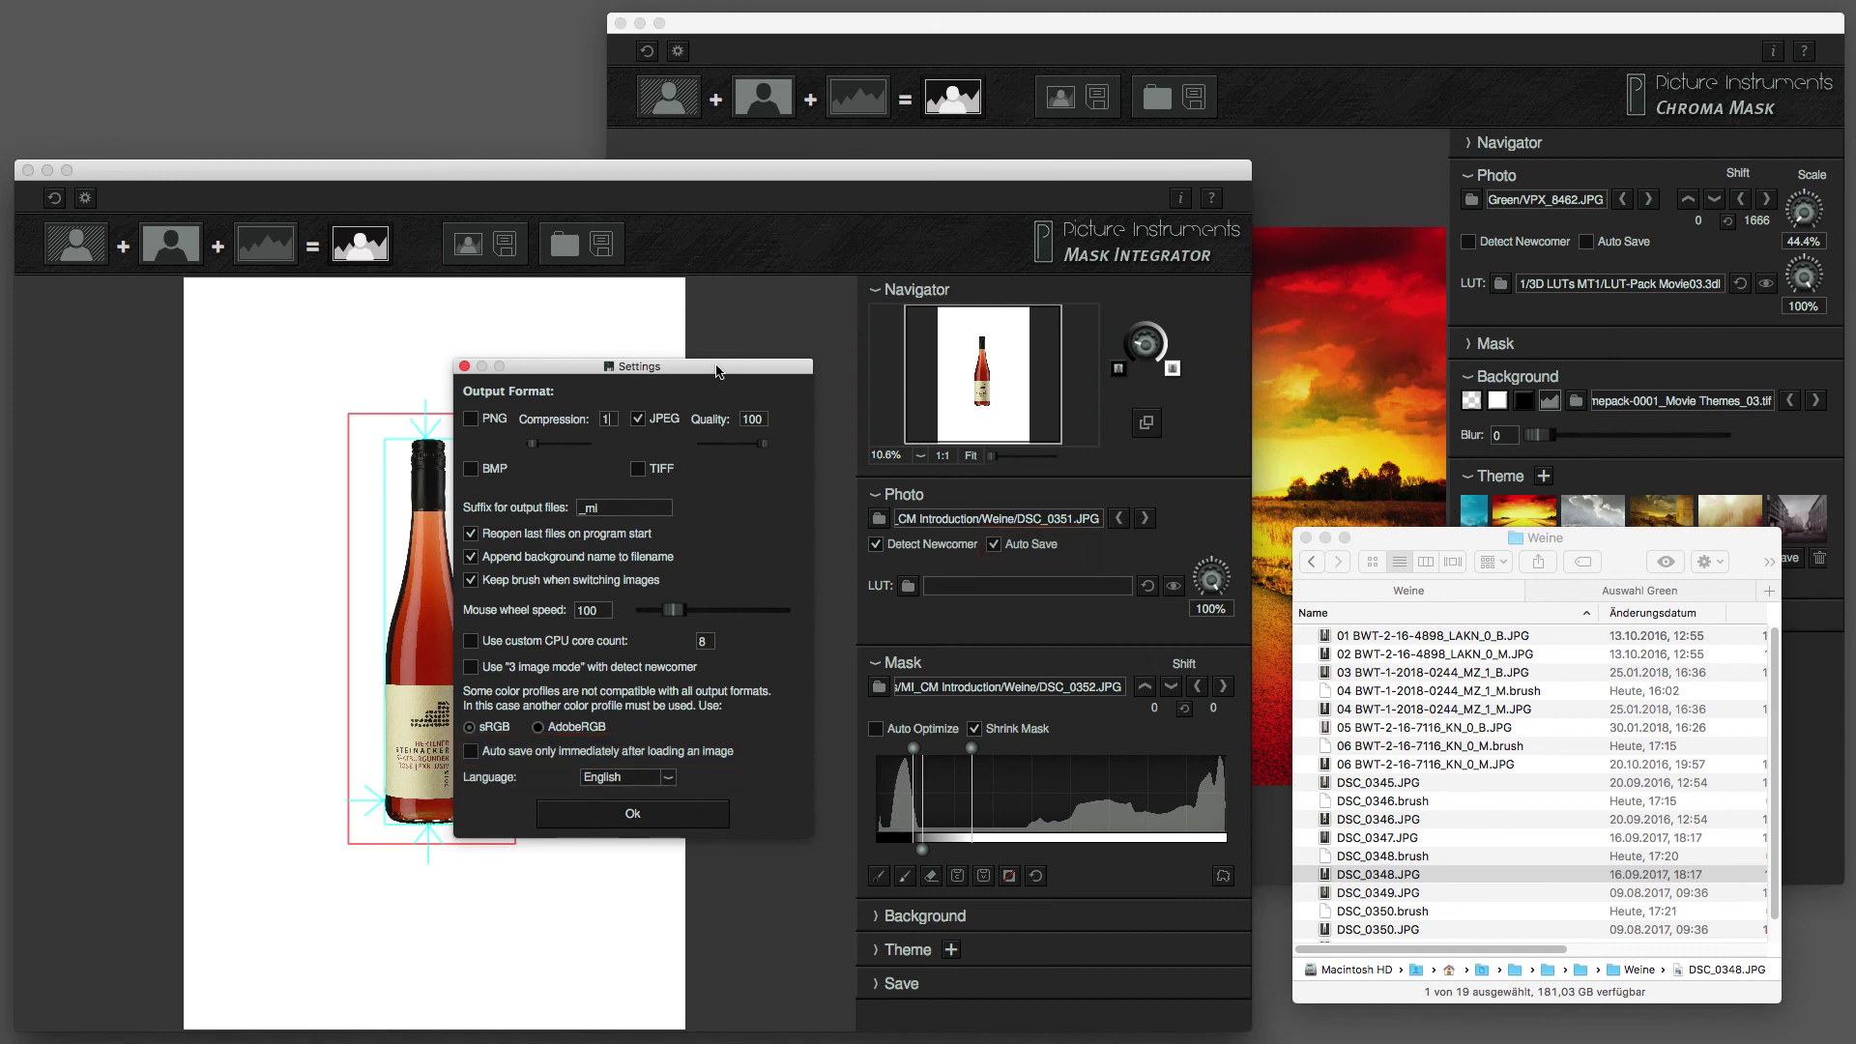
Move the Mask Integrator settings aside, switch to Chroma Mask, and review its settings for comparison before closing them.
drag(771, 369, 369, 398)
click(844, 22)
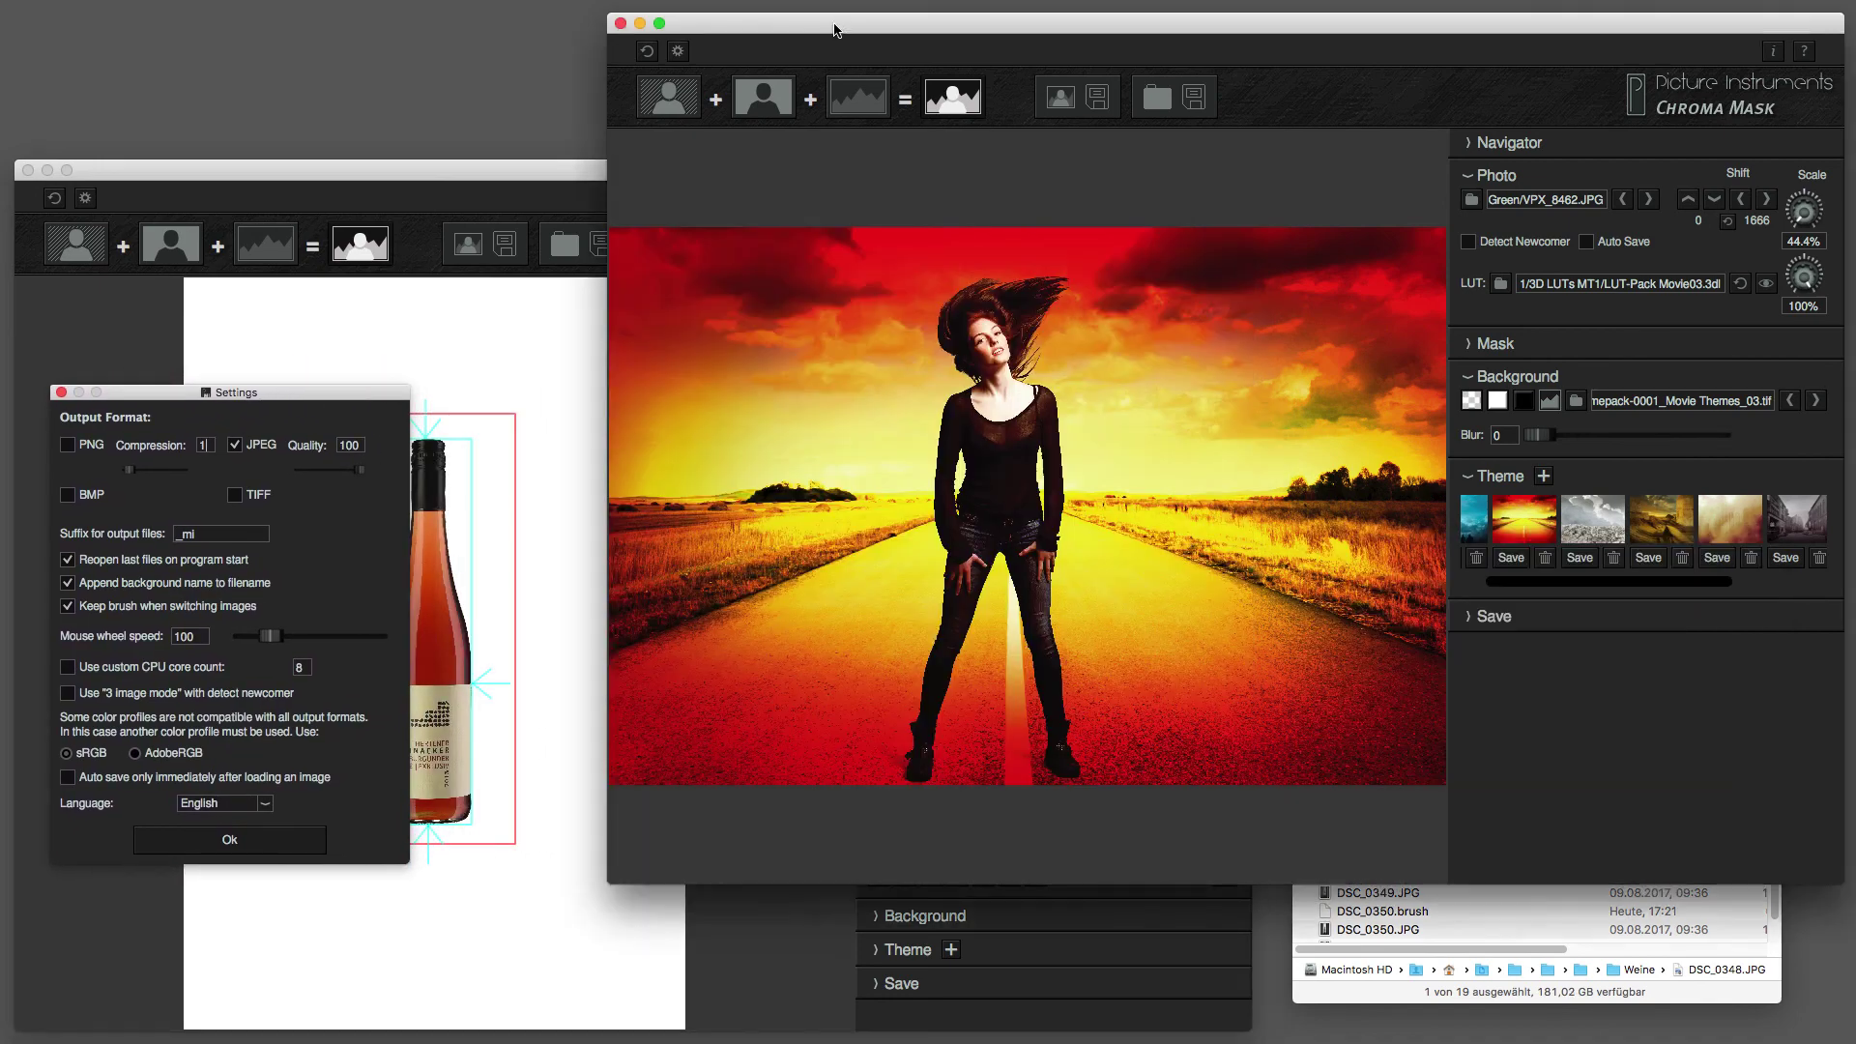
click(677, 50)
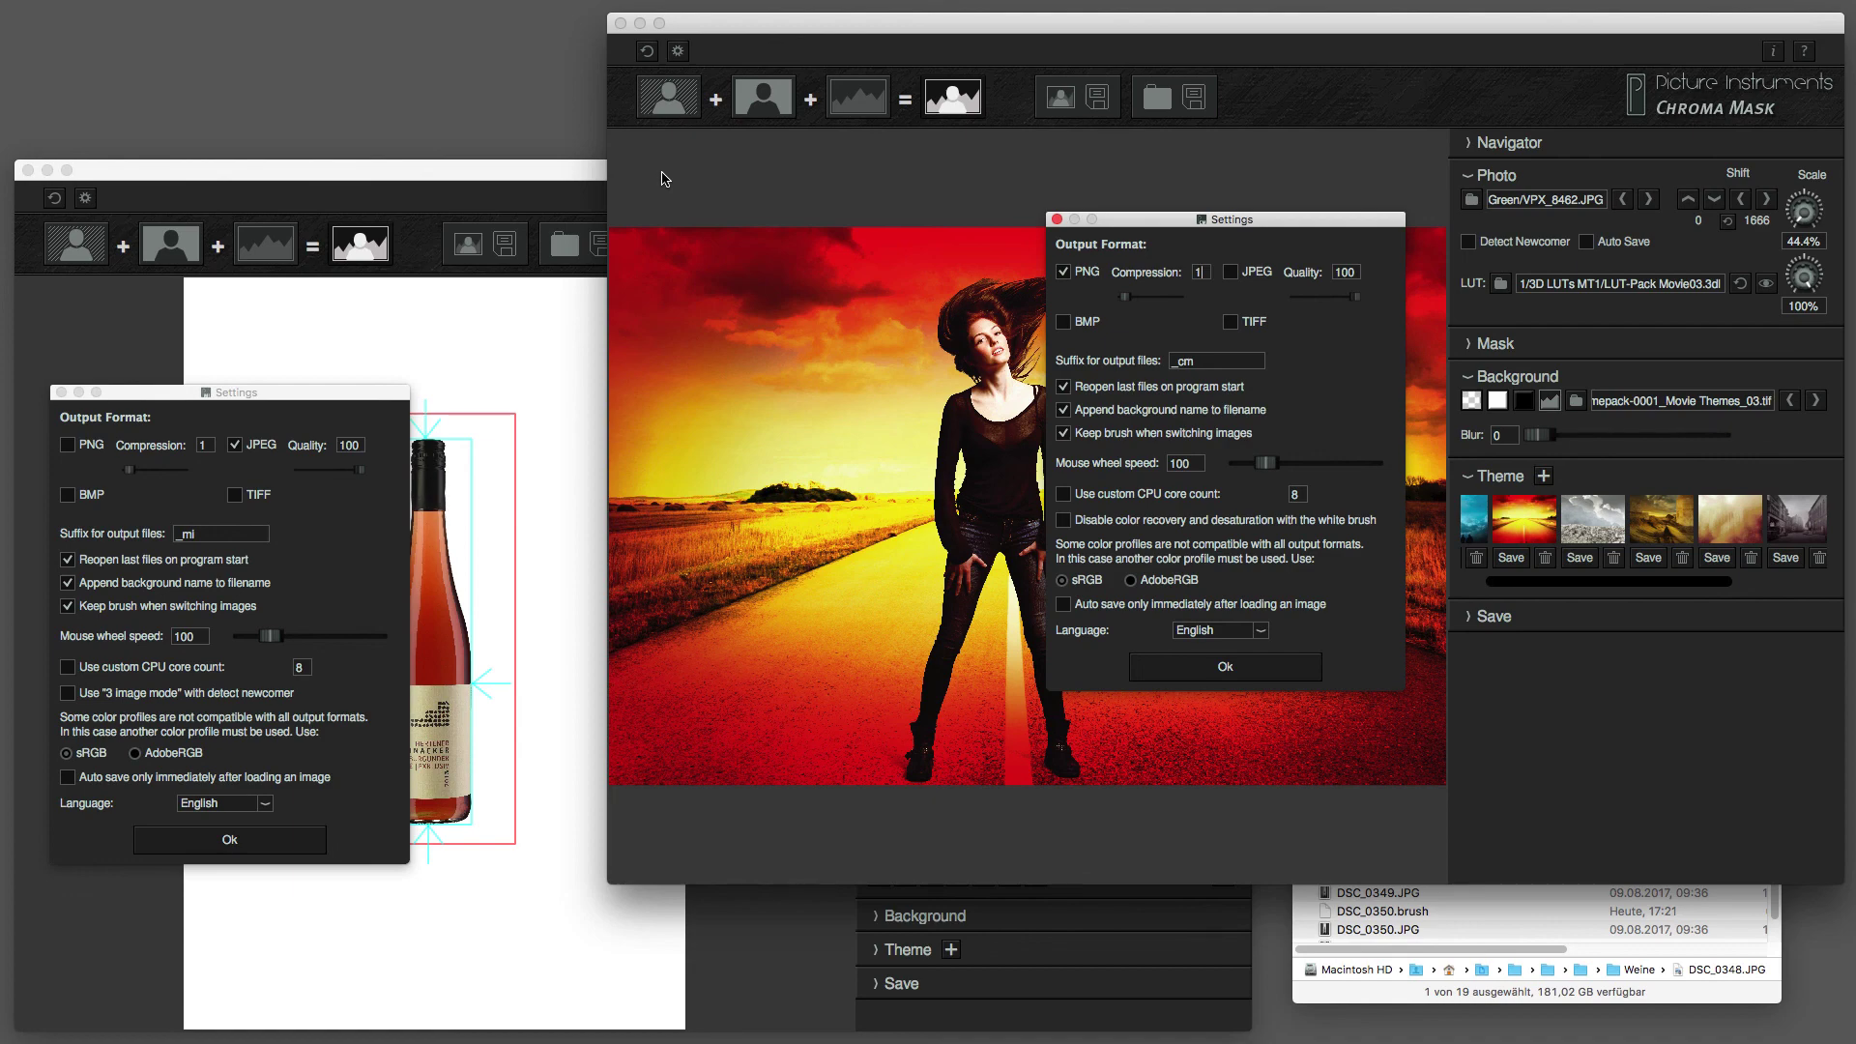
click(1175, 675)
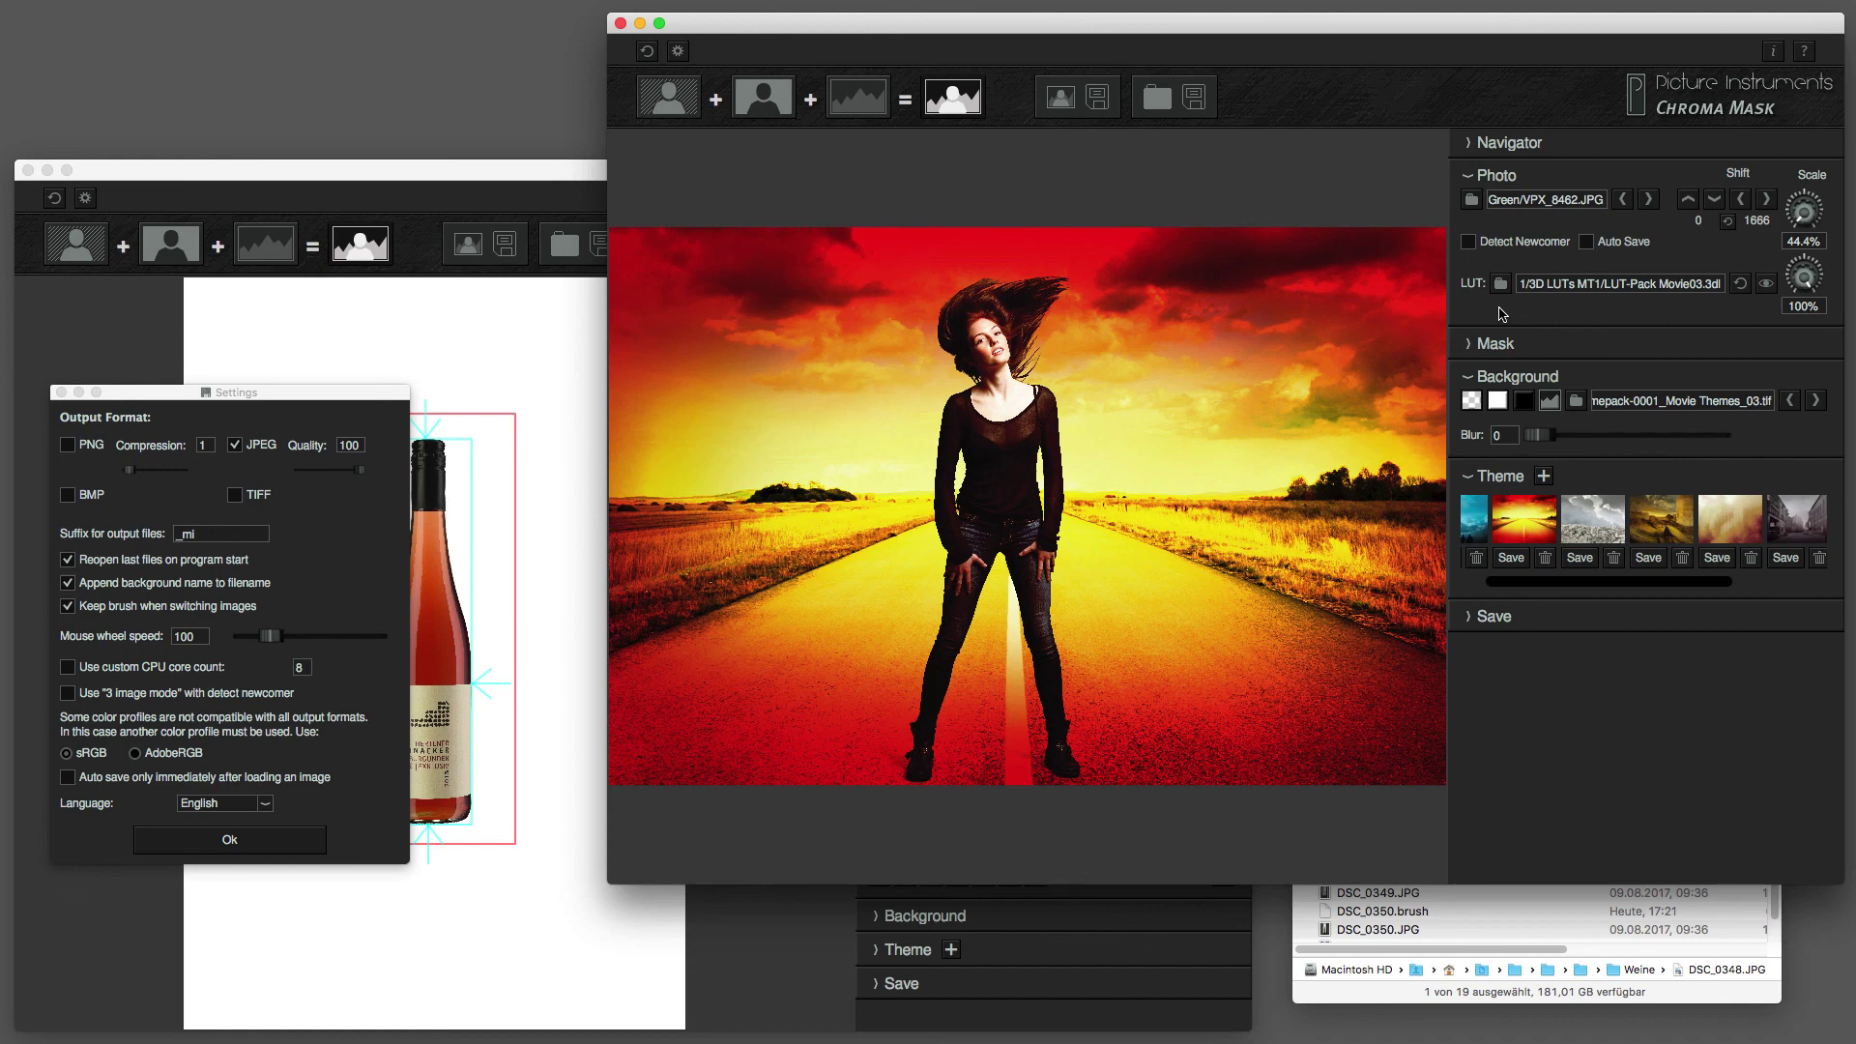
Read the Chroma Mask operational help and shortcuts page, and close it again.
click(1804, 52)
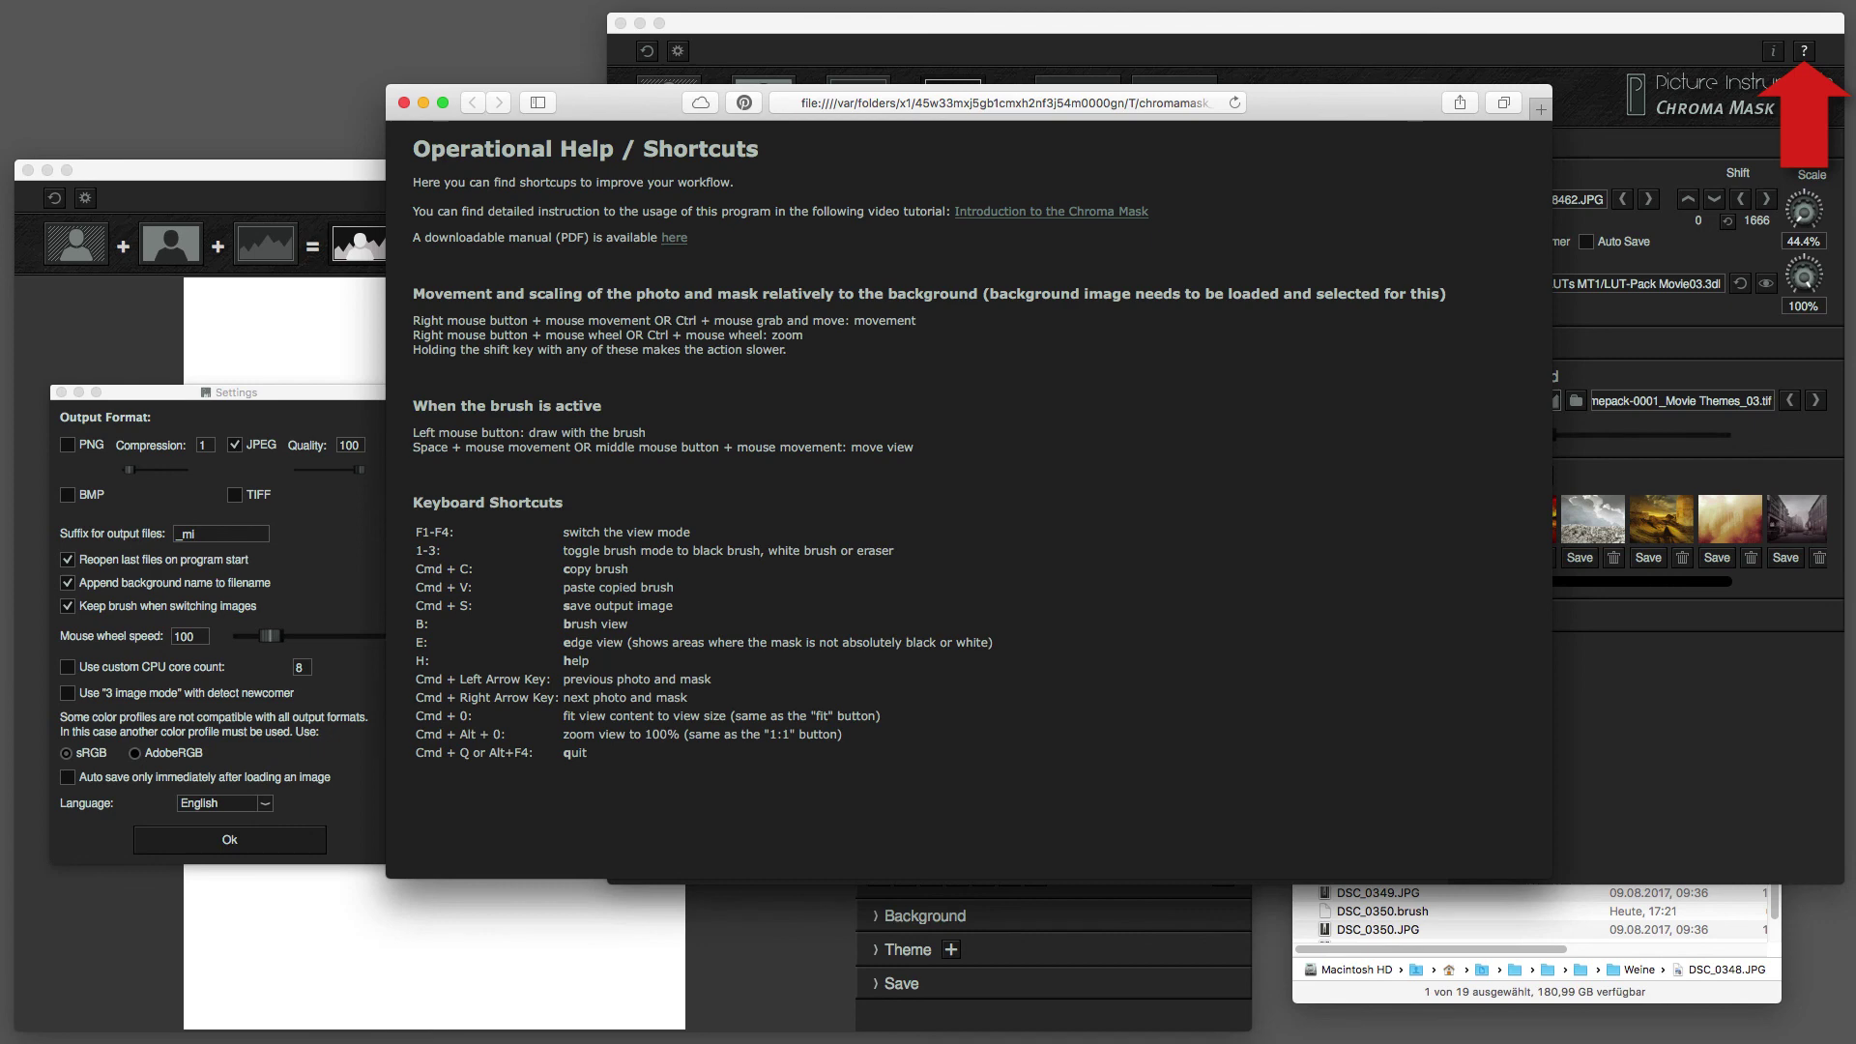
click(404, 103)
click(779, 150)
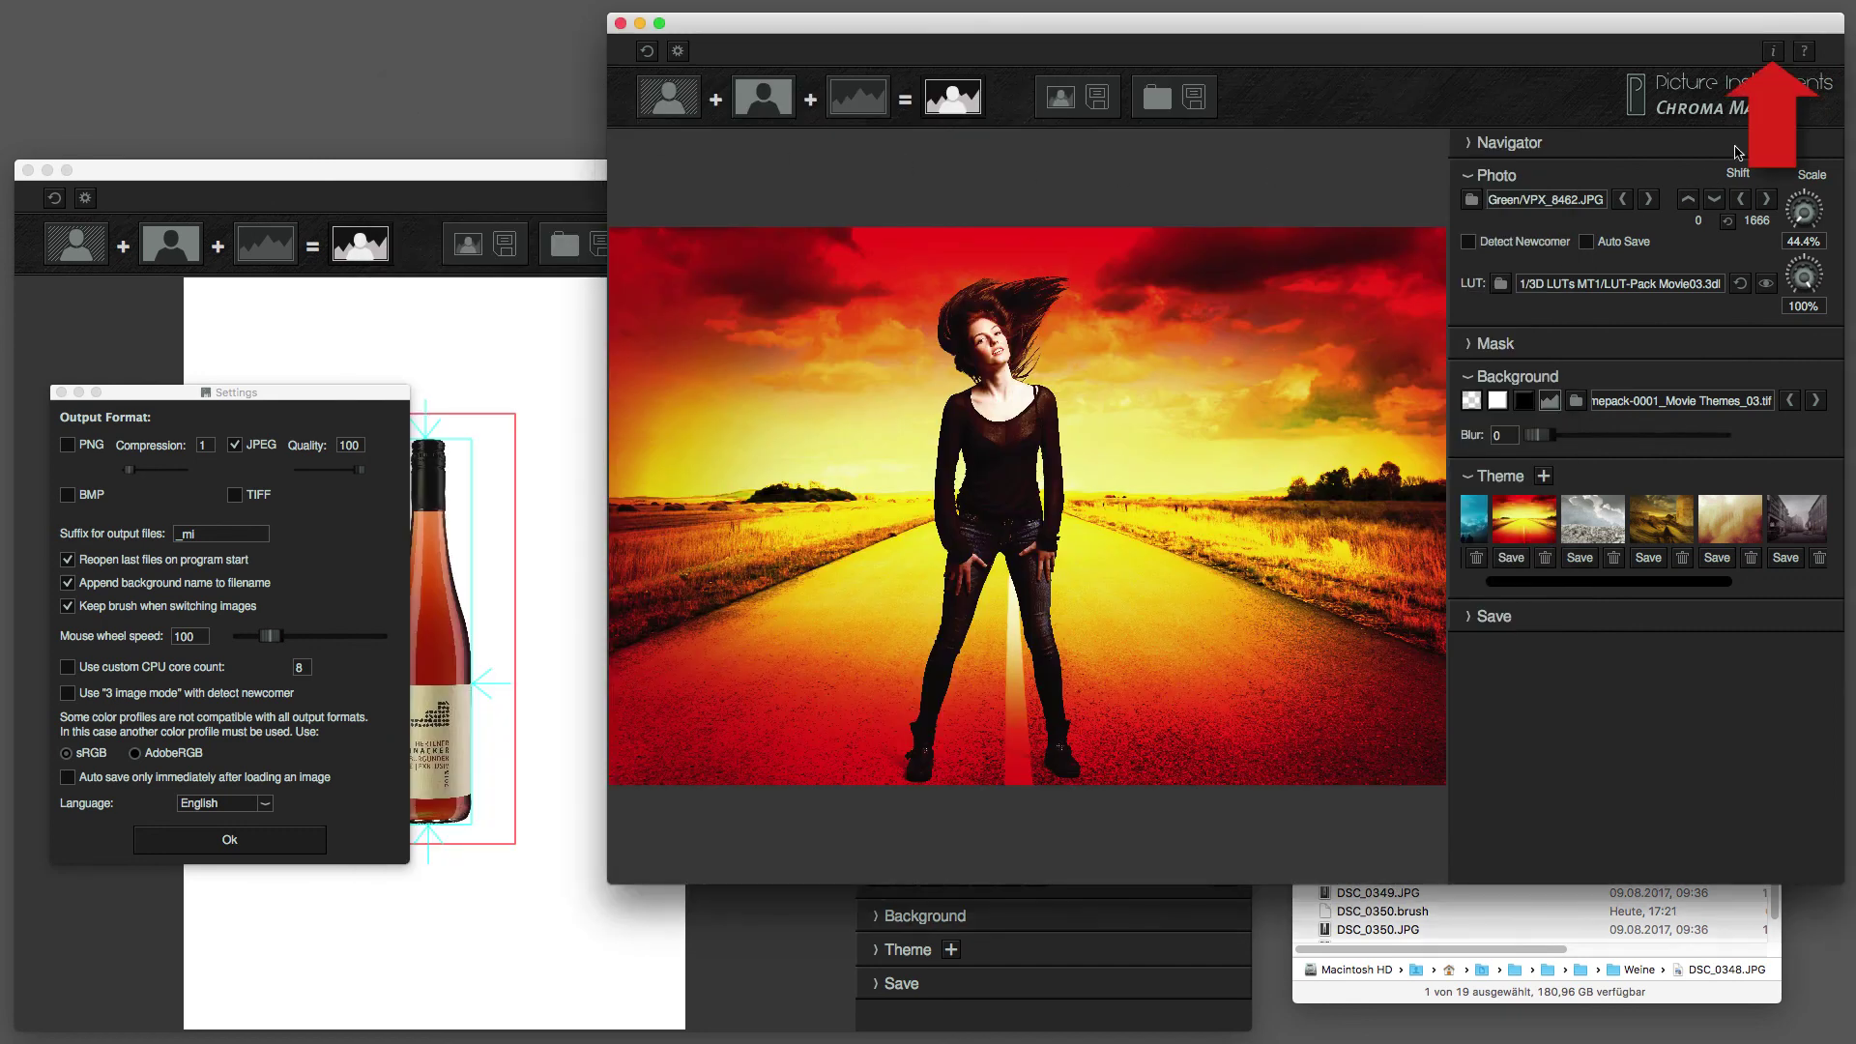
View the Chroma Mask version information and its license activation form, and close the form without changing the license.
click(1774, 54)
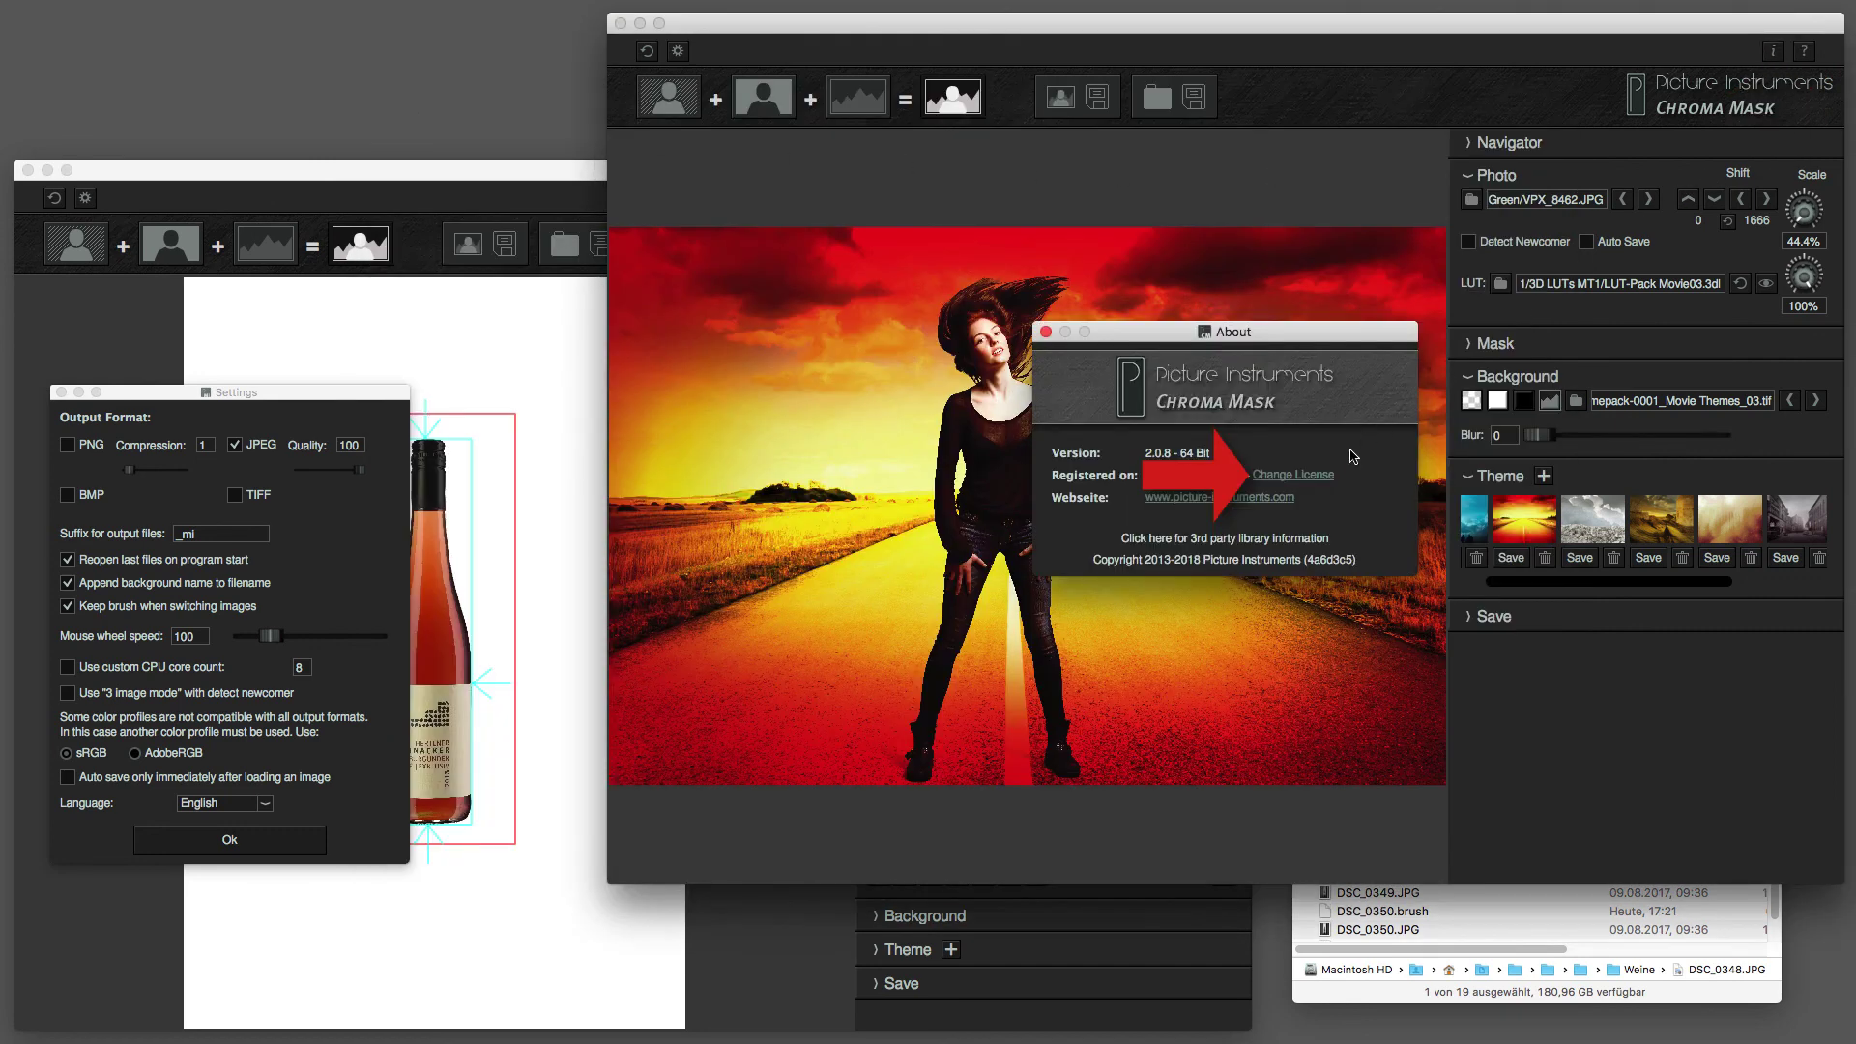
click(1321, 475)
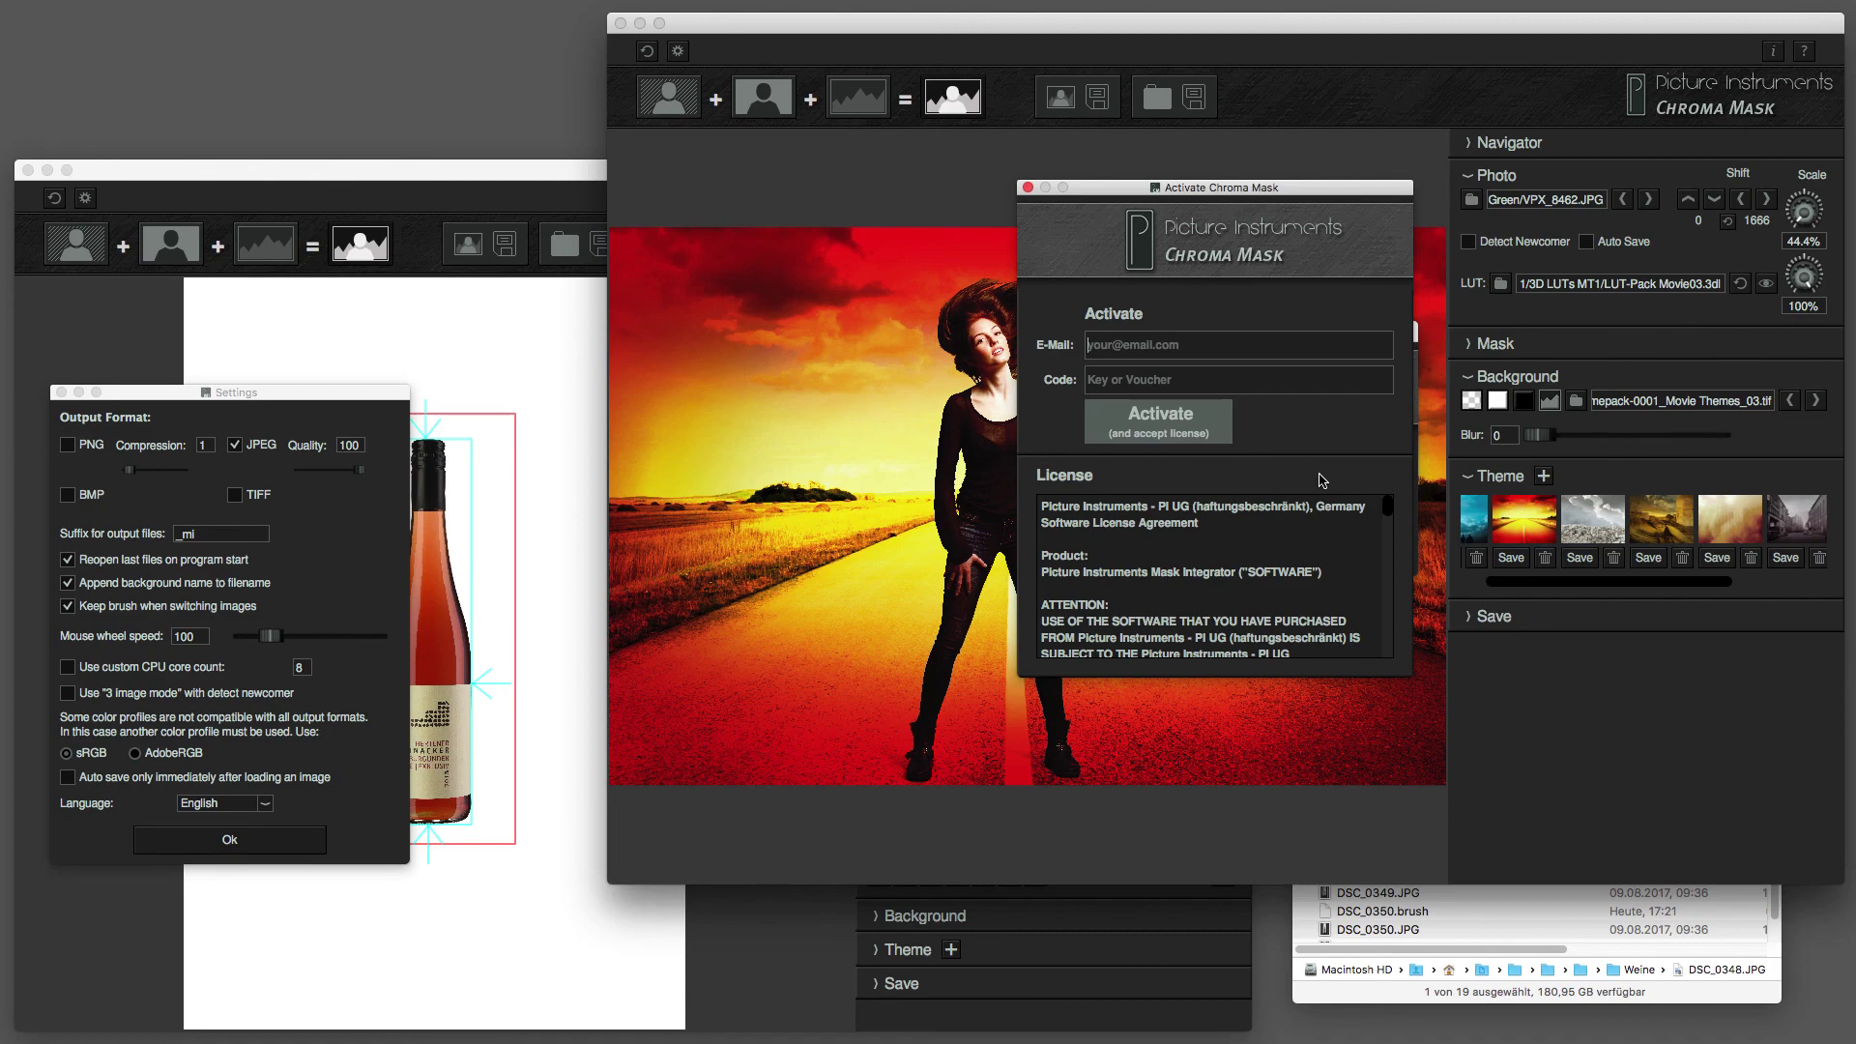
click(1027, 188)
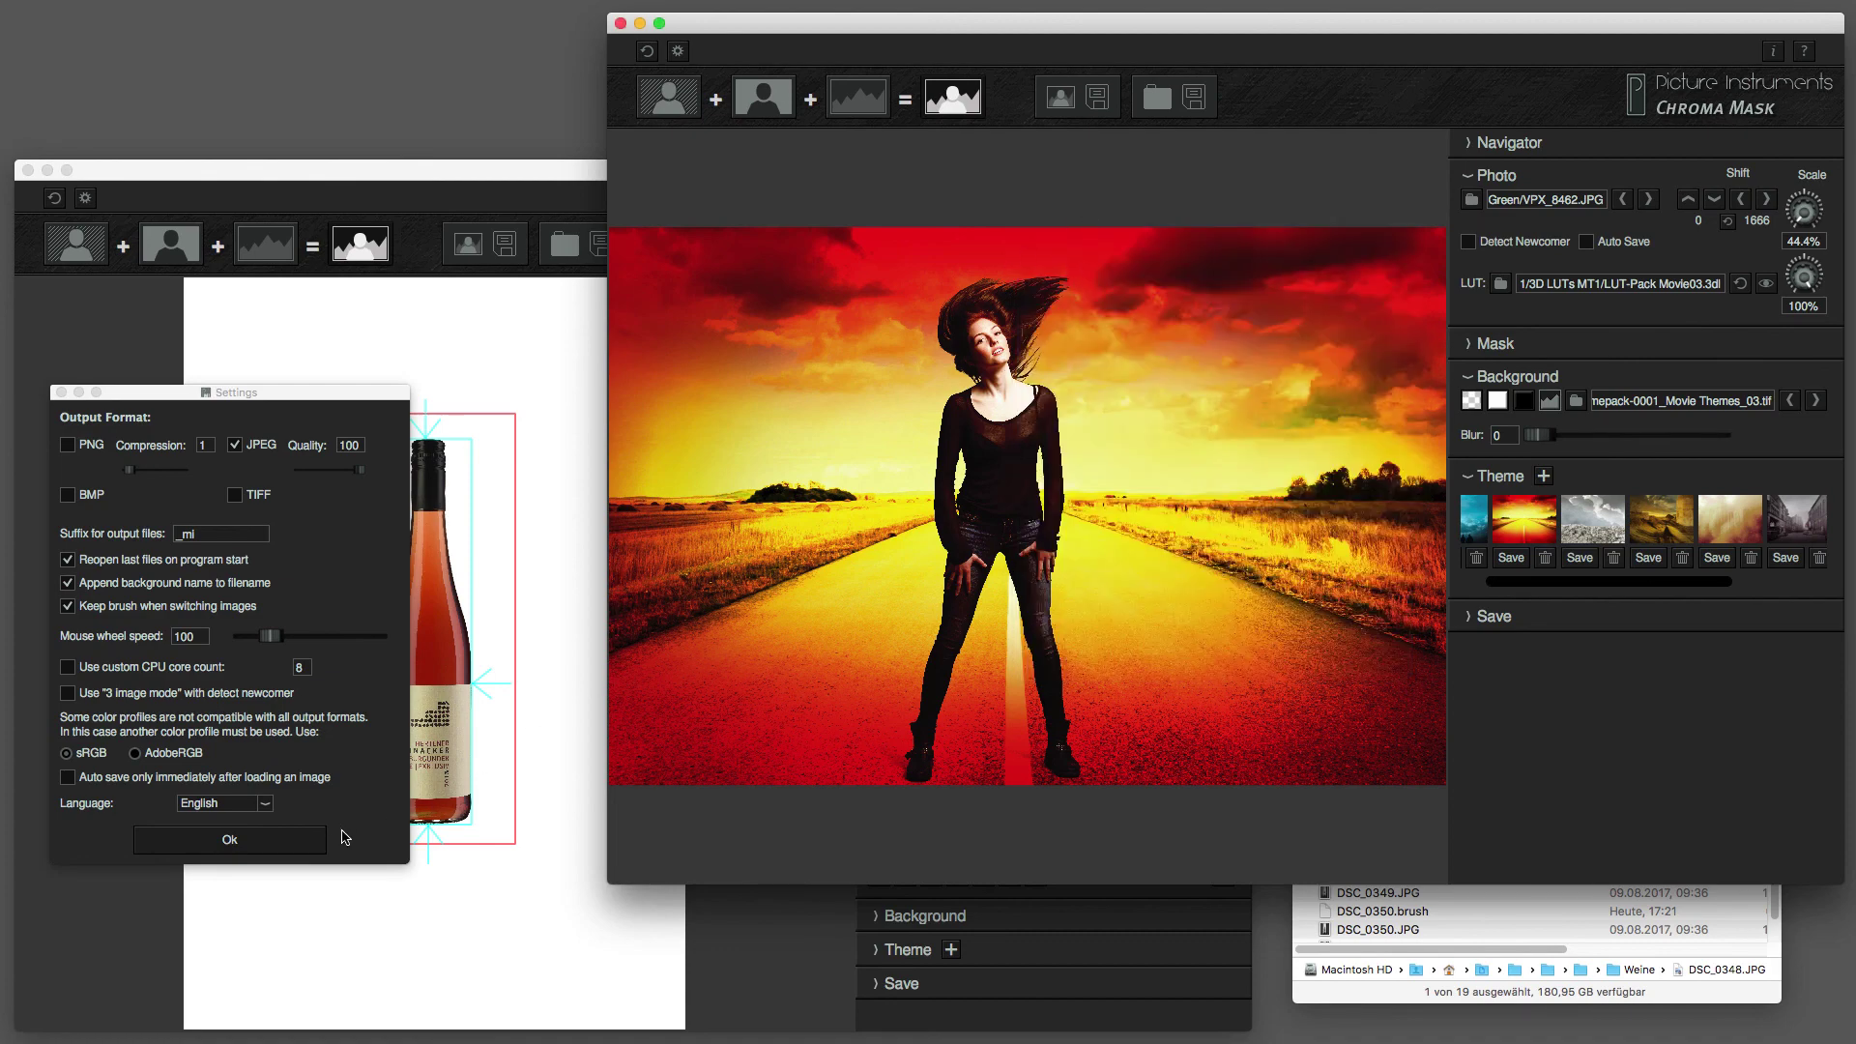
Return to Mask Integrator by confirming its open settings.
click(312, 843)
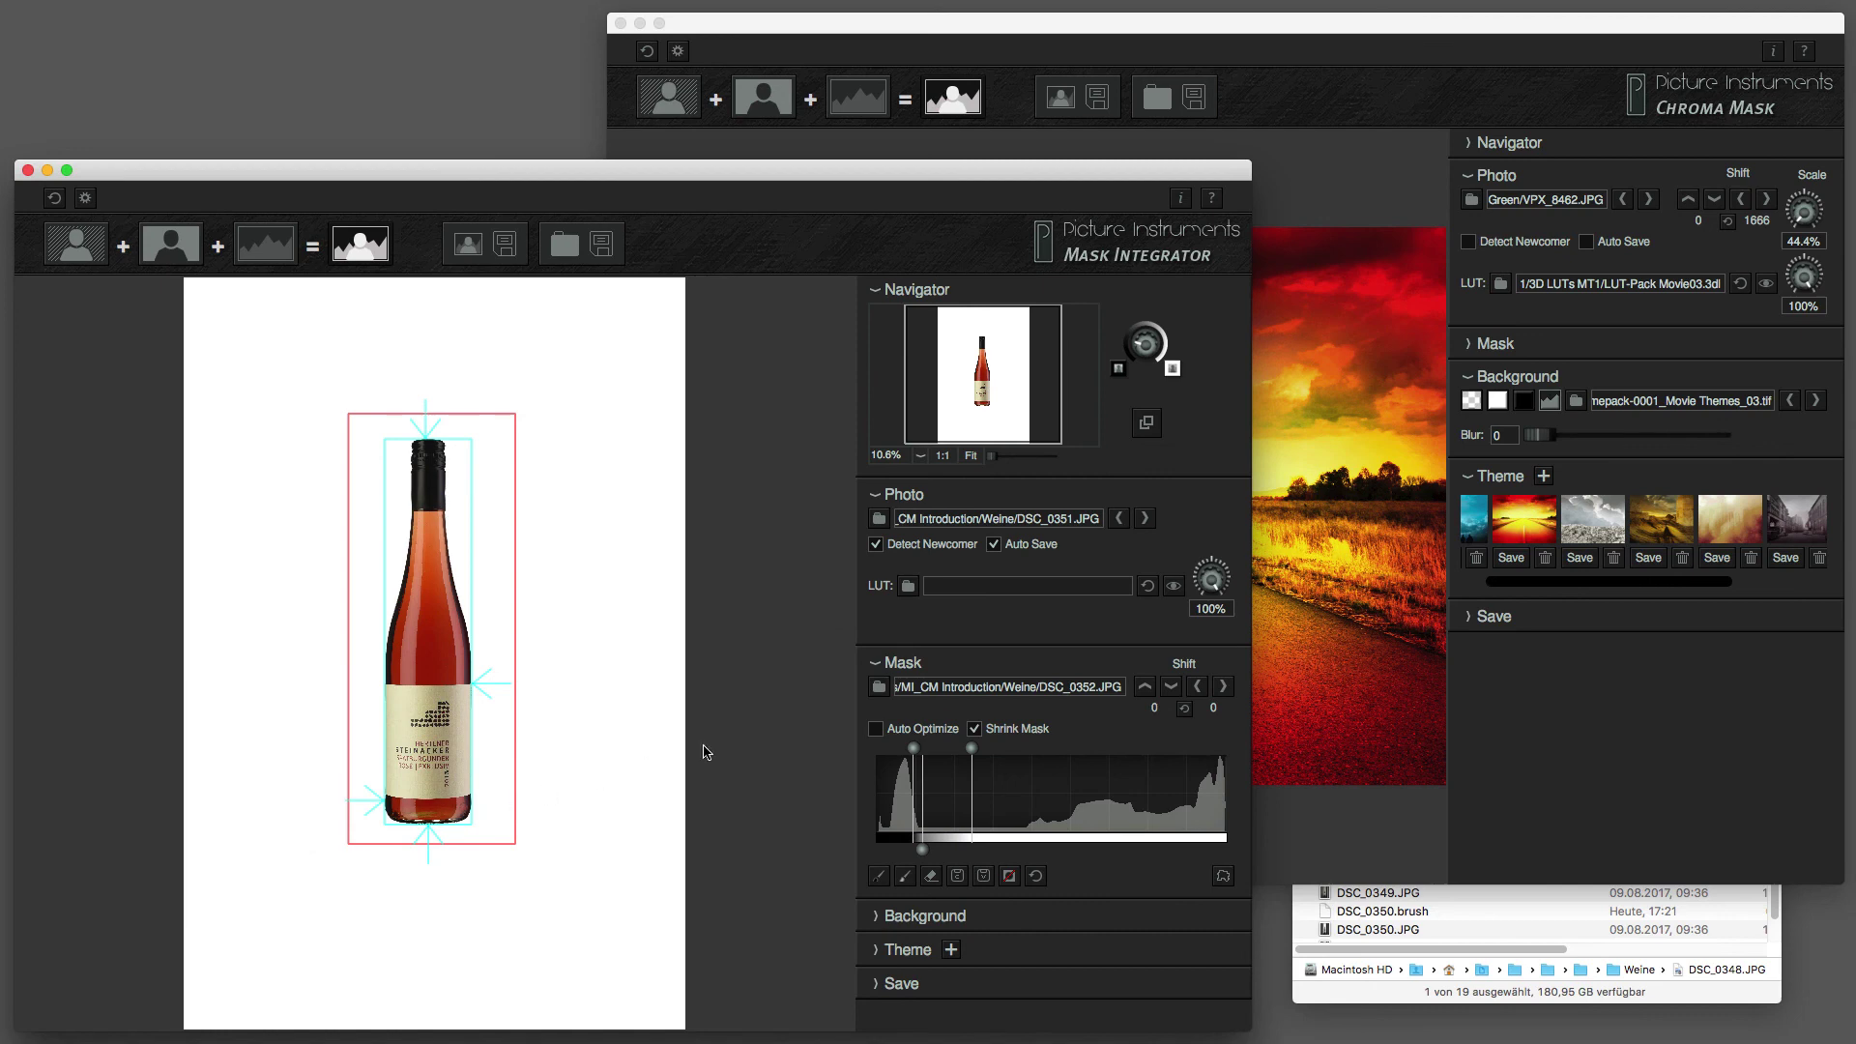